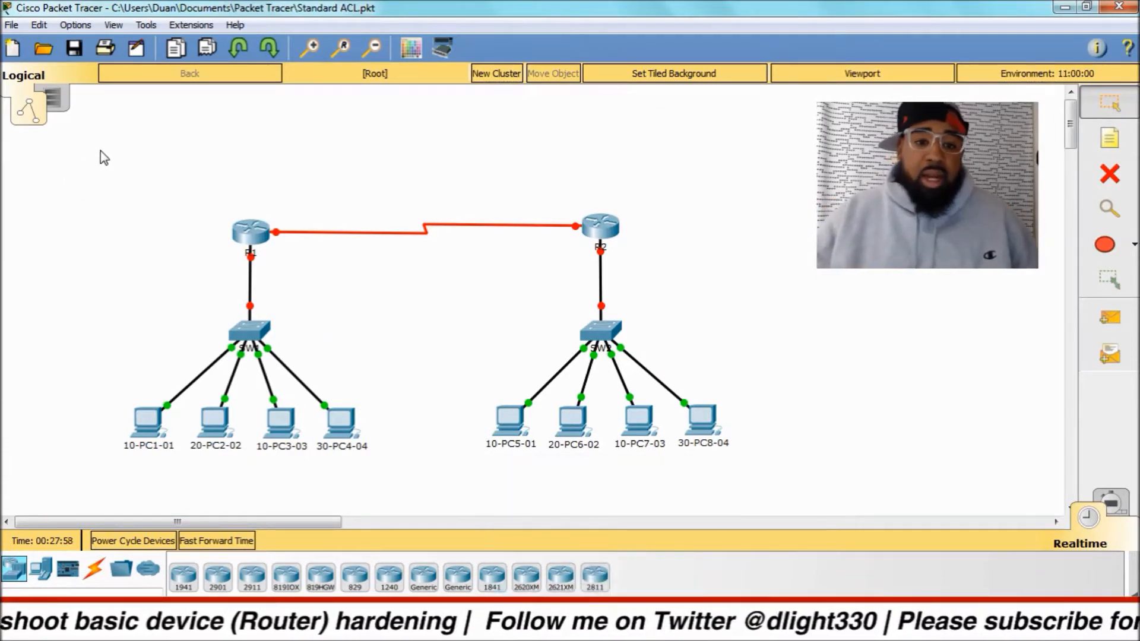
drag(99, 135, 407, 497)
drag(480, 143, 796, 506)
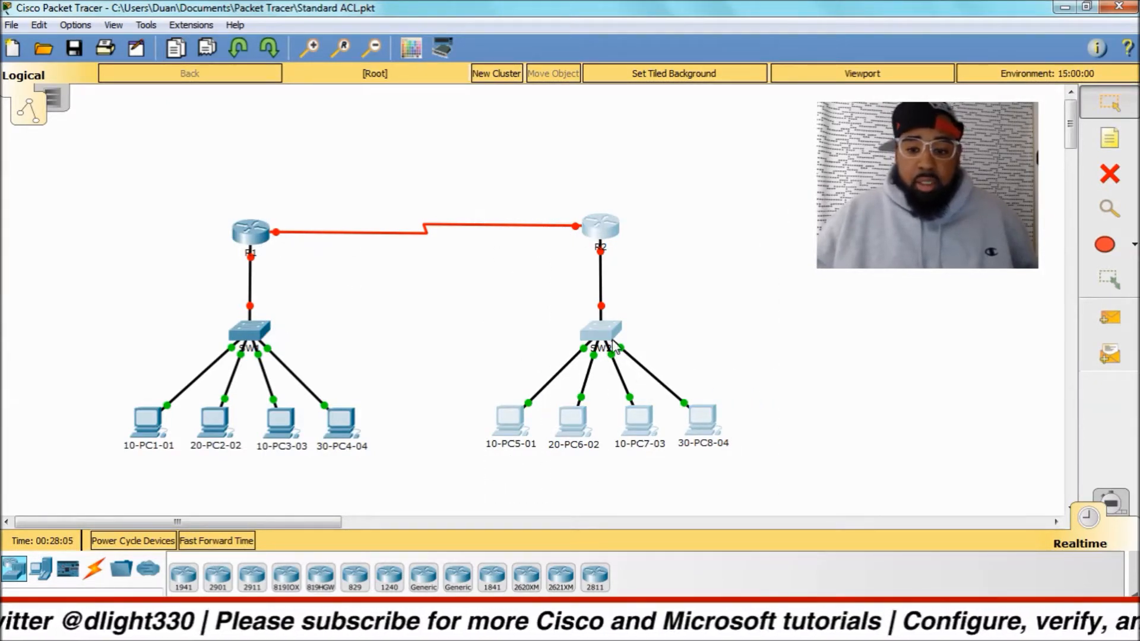
drag(95, 373, 501, 472)
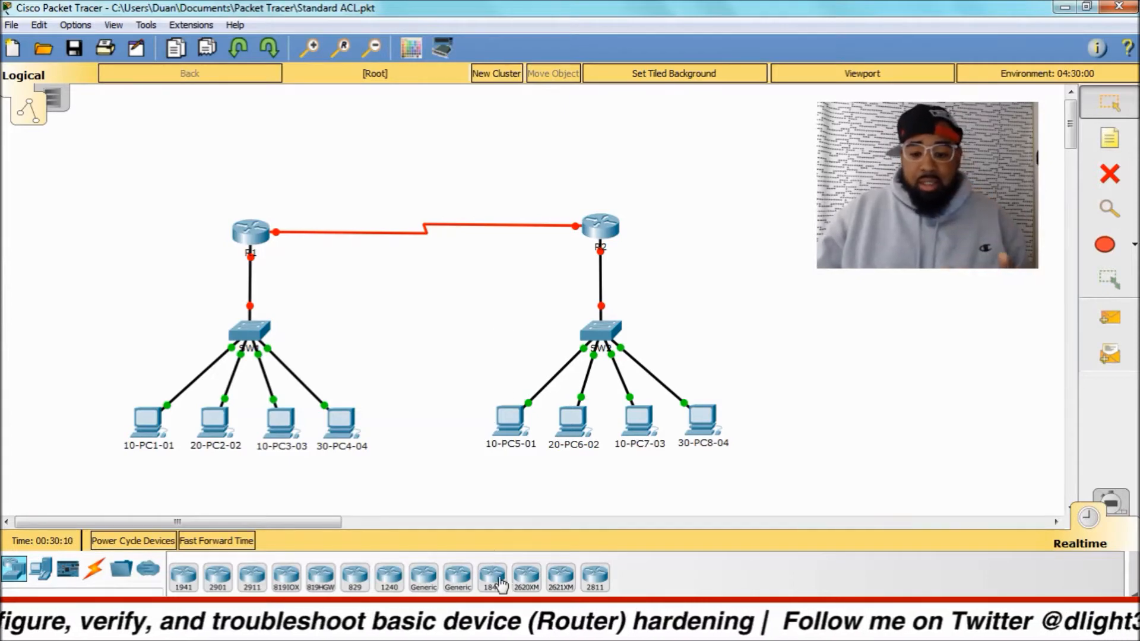
Switch to OneNote, review the Switch Hardening and Router Hardening pages of the RIP Lab section, and minimize the window.
key(alt+Tab)
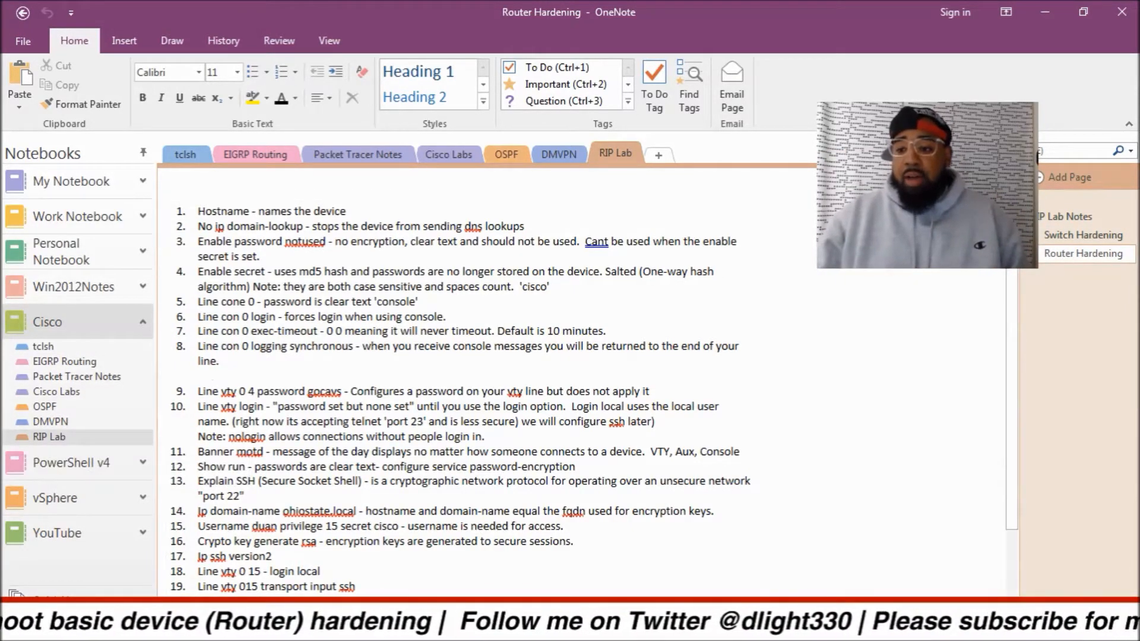
click(1060, 237)
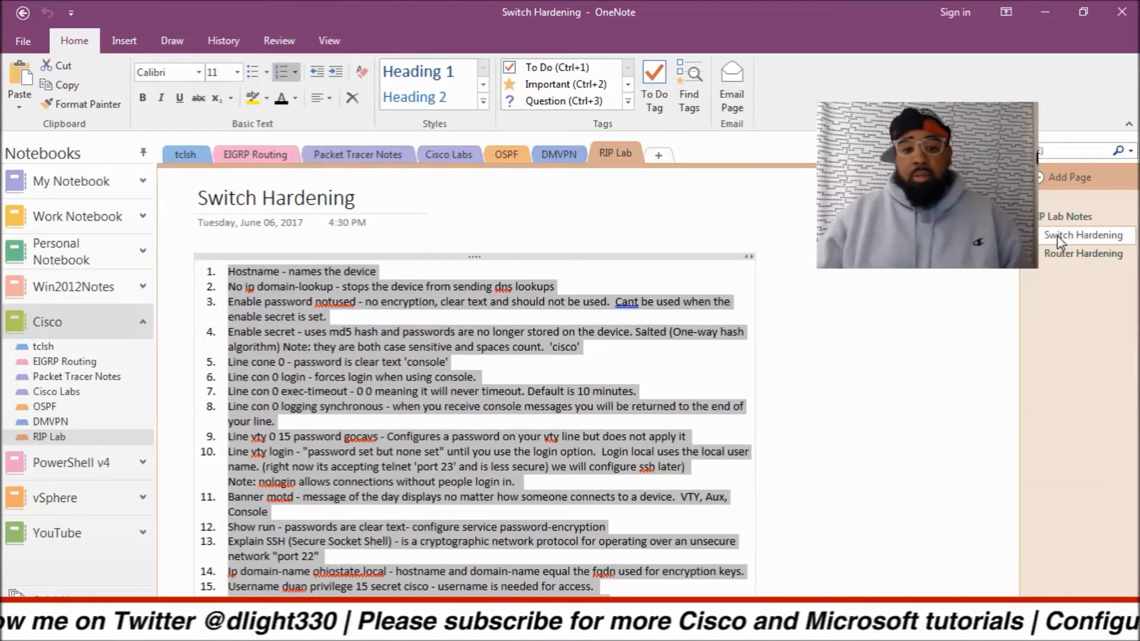
click(1069, 253)
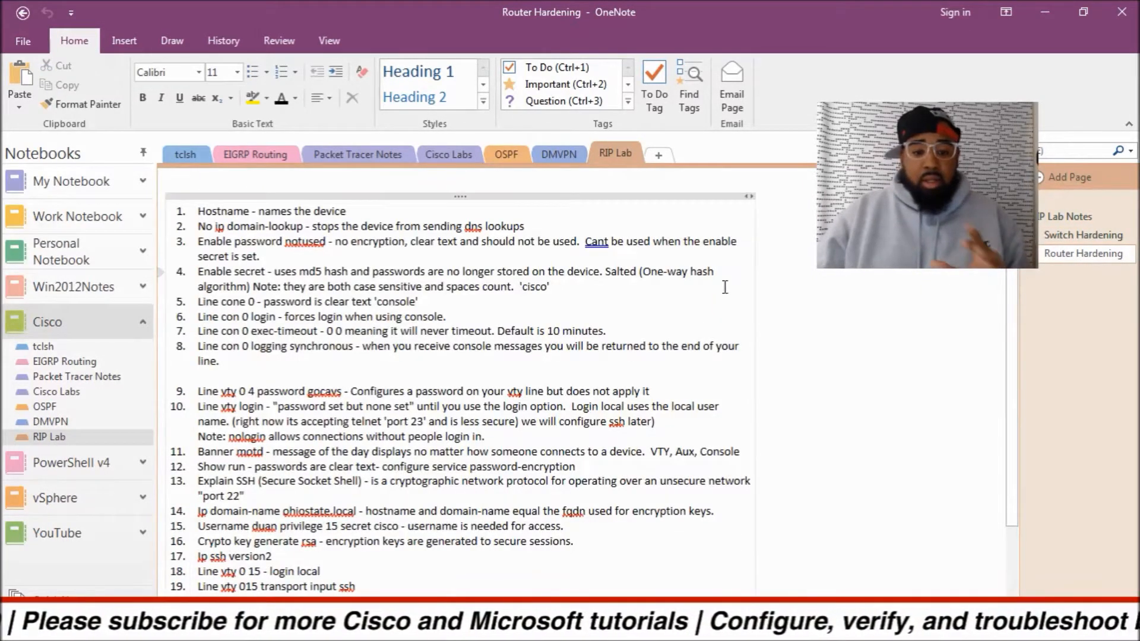
click(1043, 10)
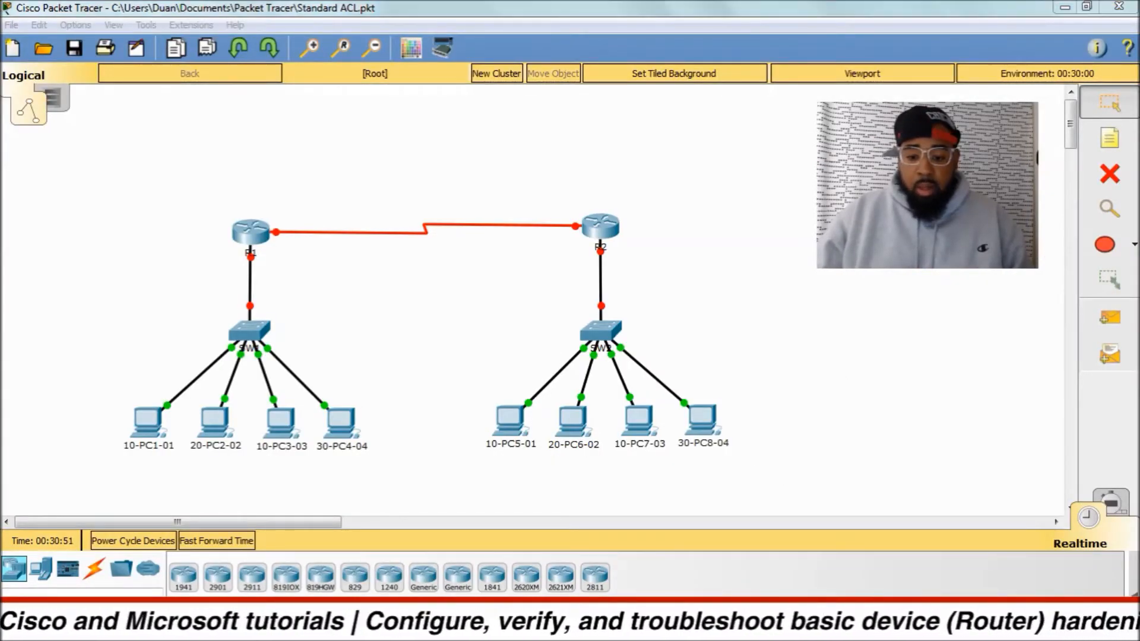
Switch to Notepad++ and view the banner and alias commands in alias.txt and the blank document new 2.
key(alt+Tab)
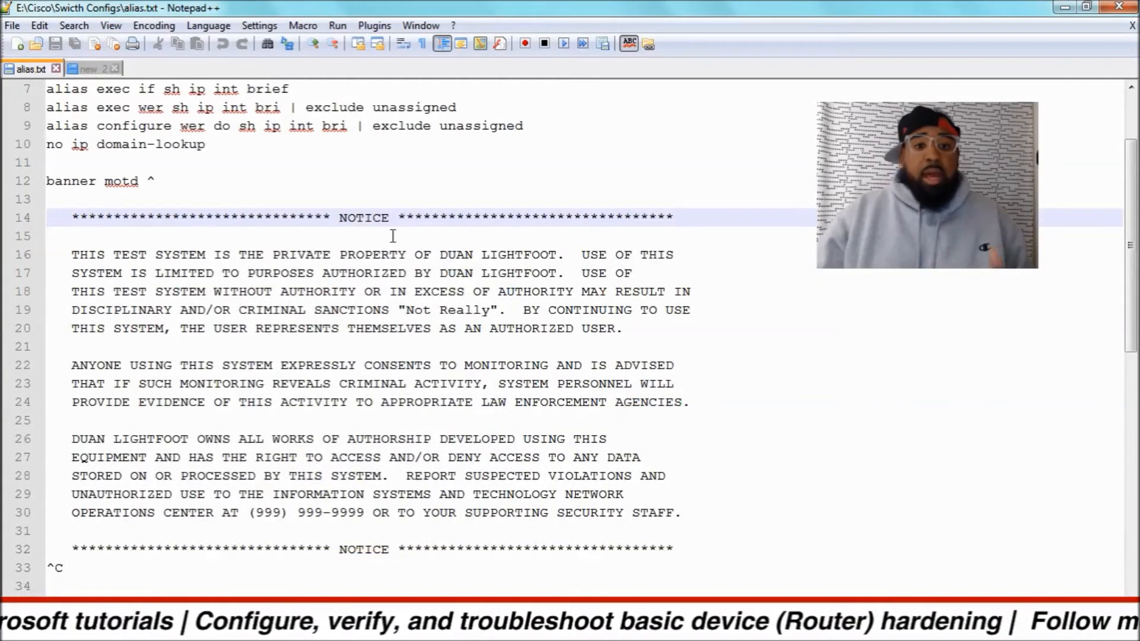
click(101, 70)
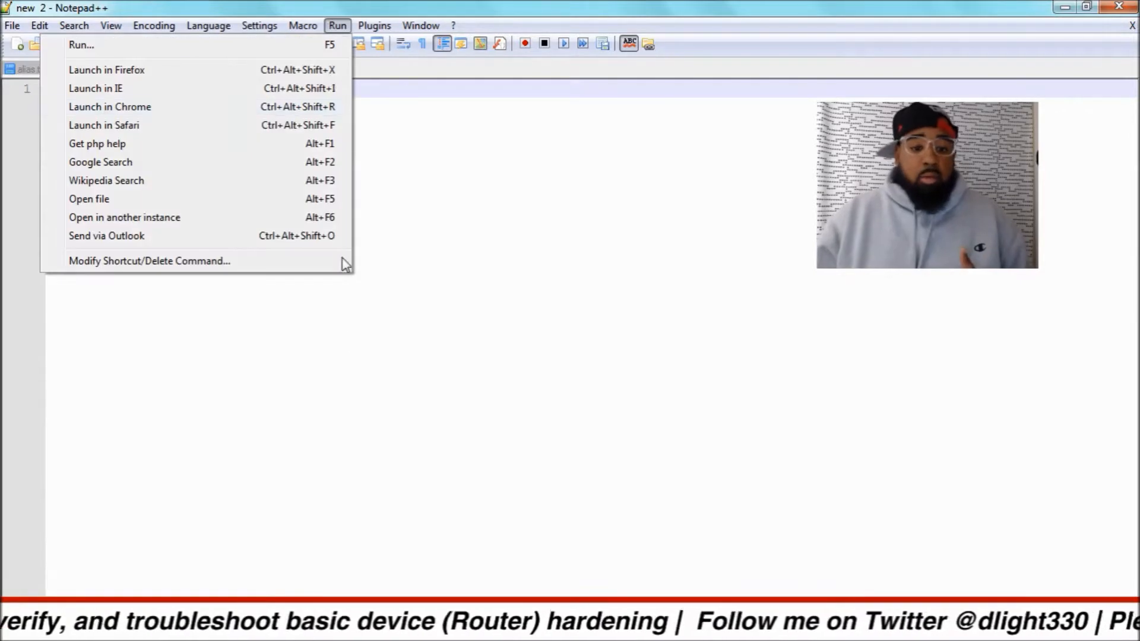
click(346, 327)
Open a blank Notepad window and close it again.
click(23, 620)
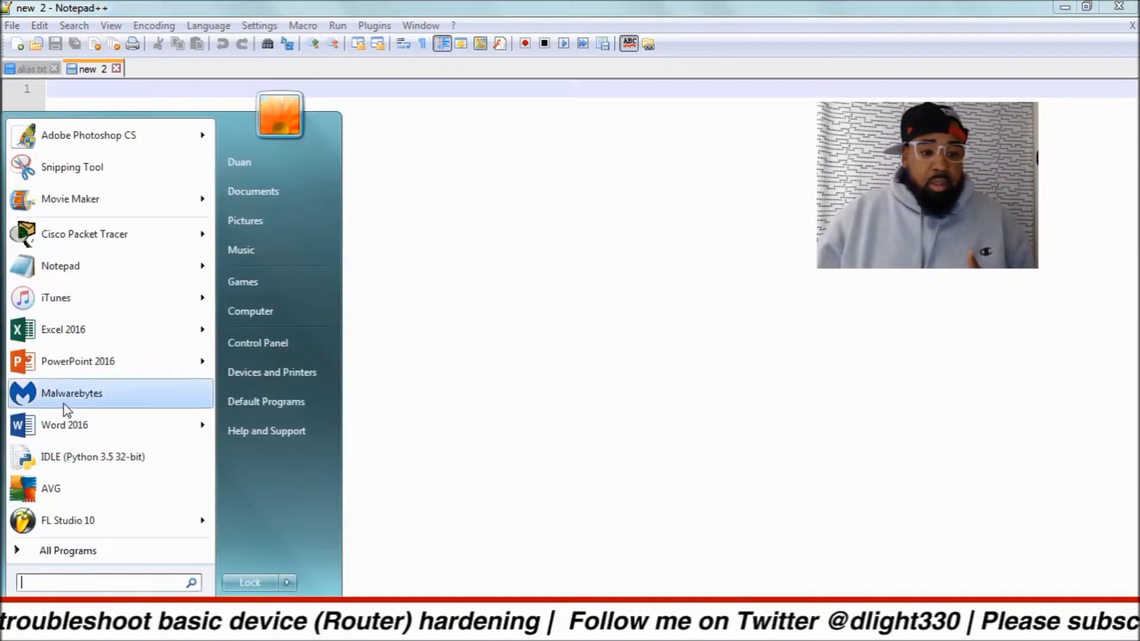
click(71, 265)
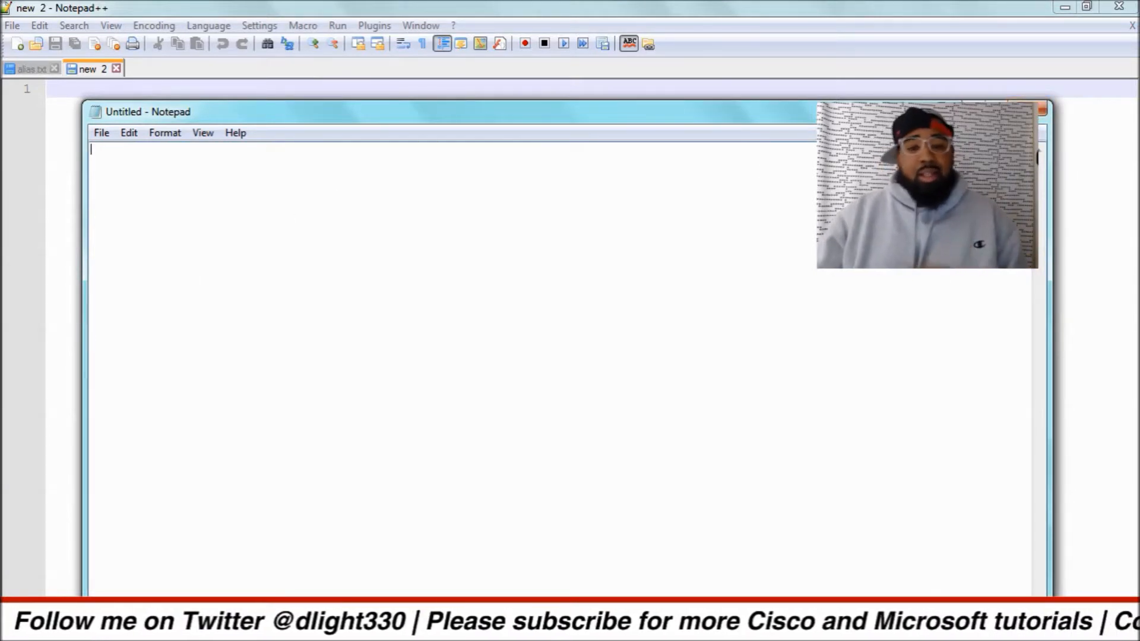
click(1042, 109)
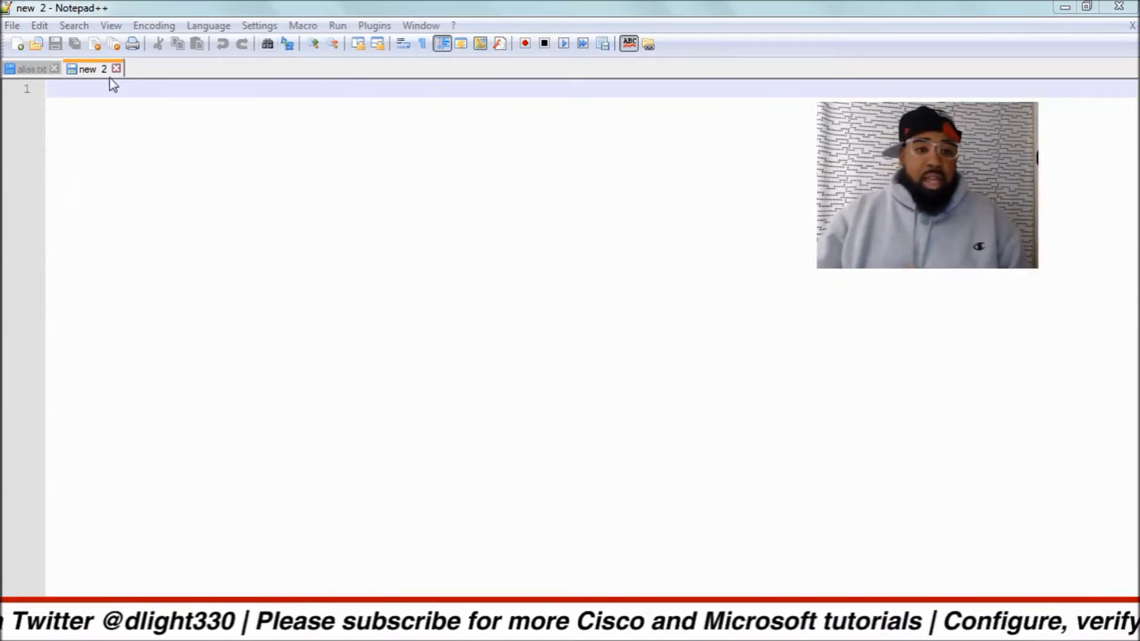
double_click(153, 72)
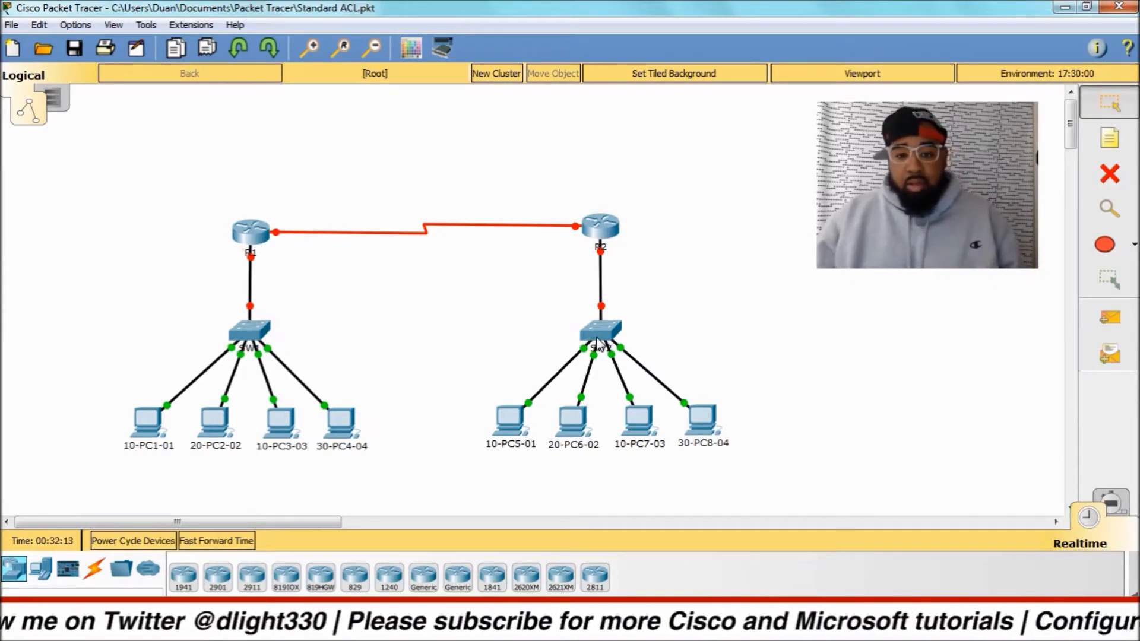
drag(124, 133, 419, 509)
drag(493, 128, 766, 501)
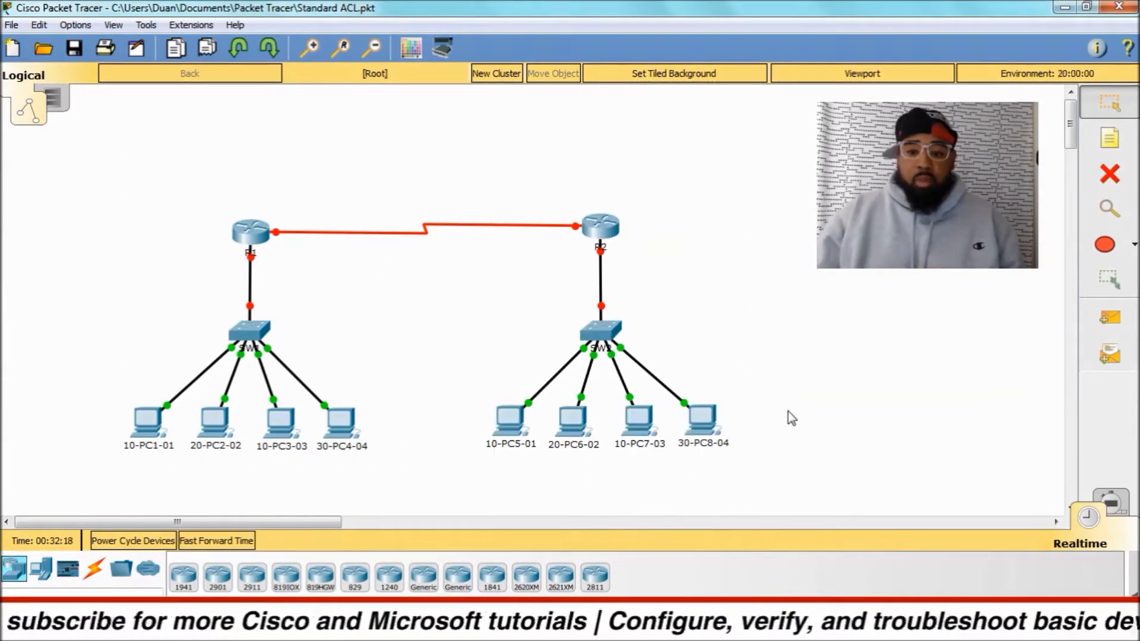
click(249, 228)
drag(519, 126, 696, 44)
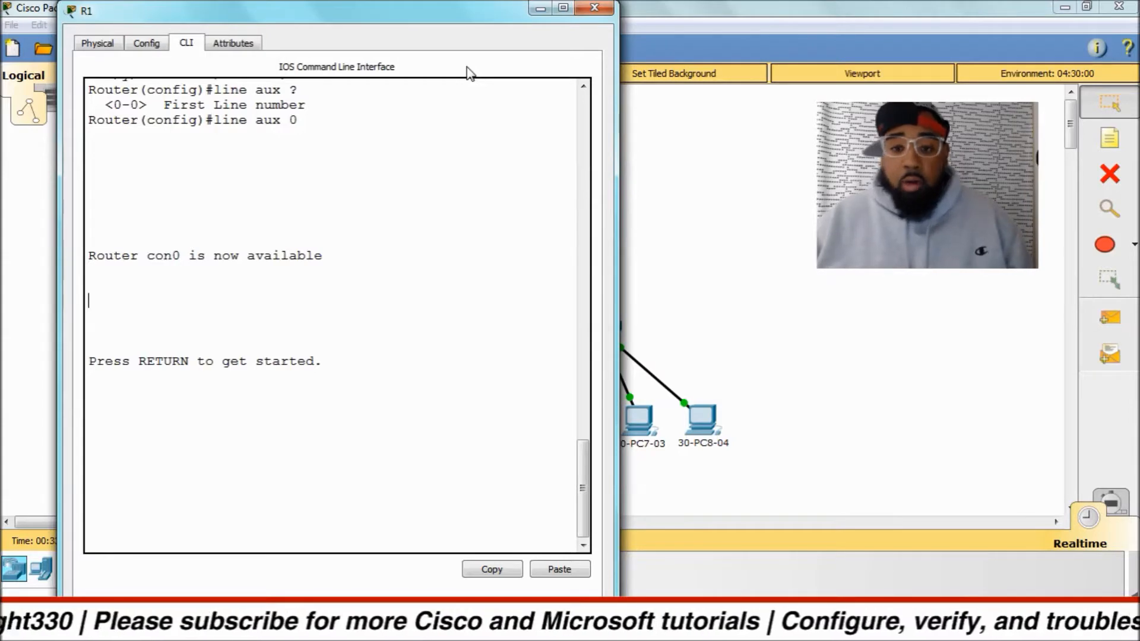
click(593, 8)
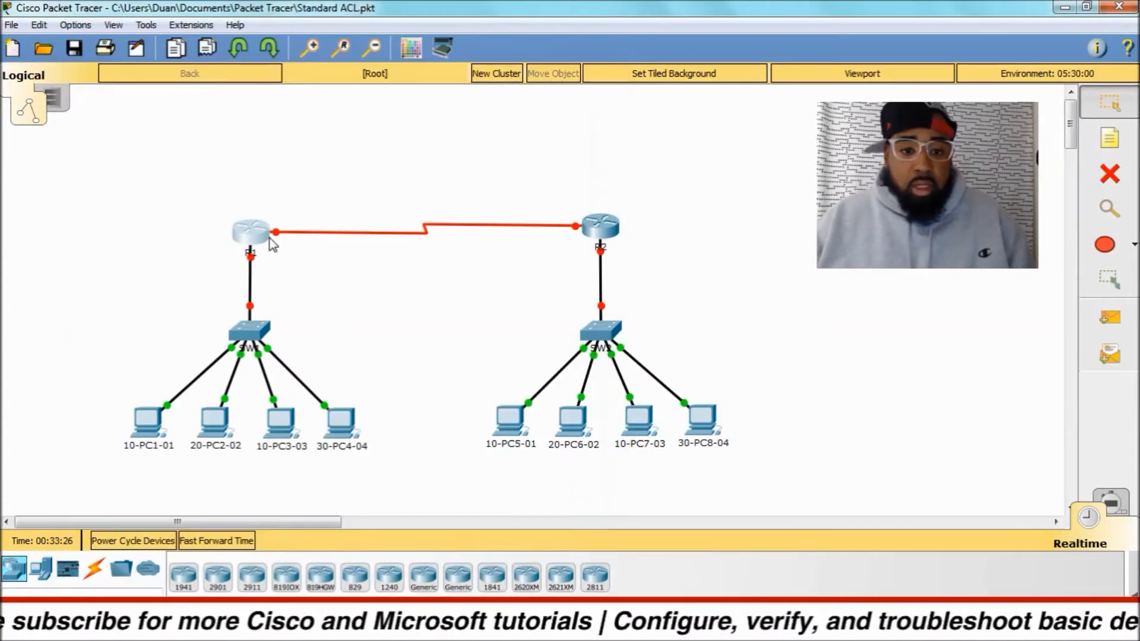
click(259, 234)
drag(498, 114, 315, 114)
click(593, 107)
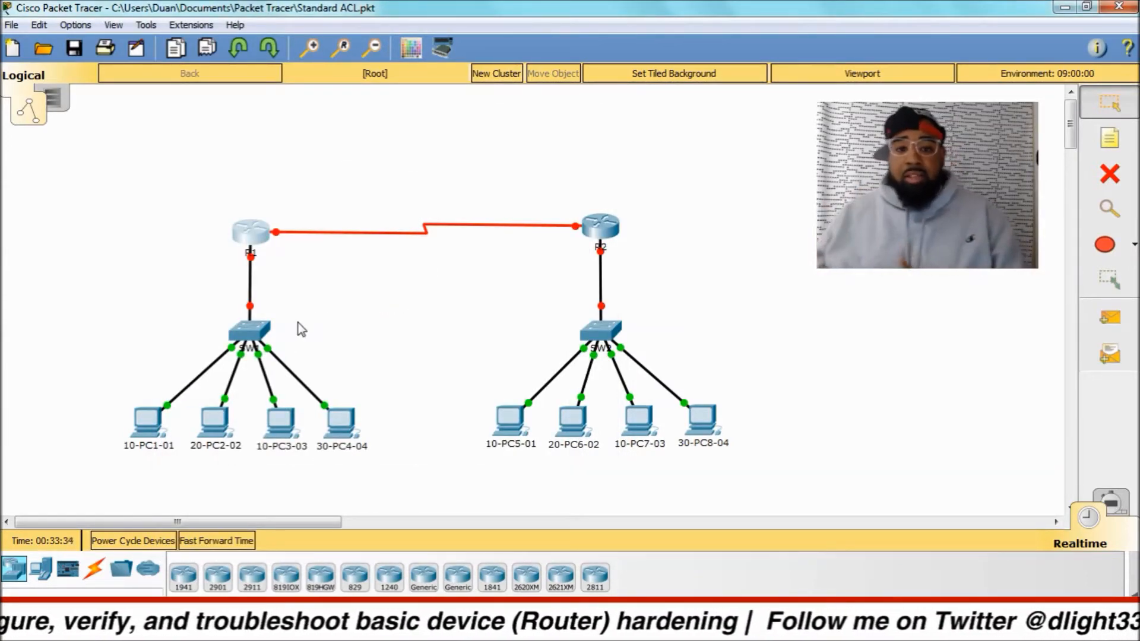
Open router R1's command line, list its interfaces with sh ip int bri, and try sh run in user mode.
click(248, 235)
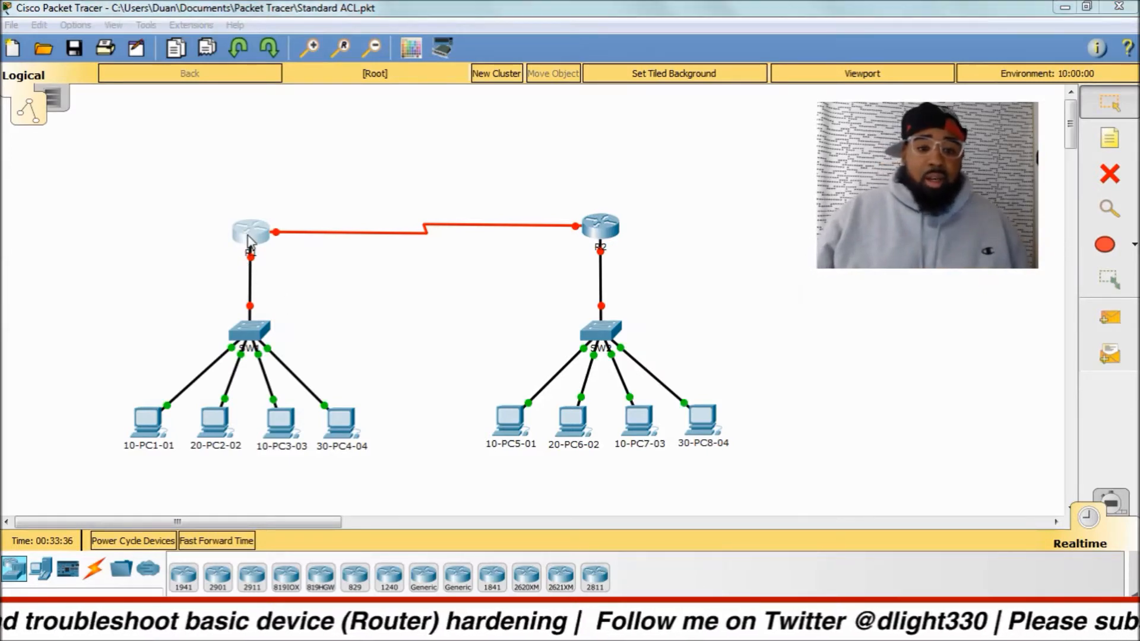
drag(458, 135, 221, 118)
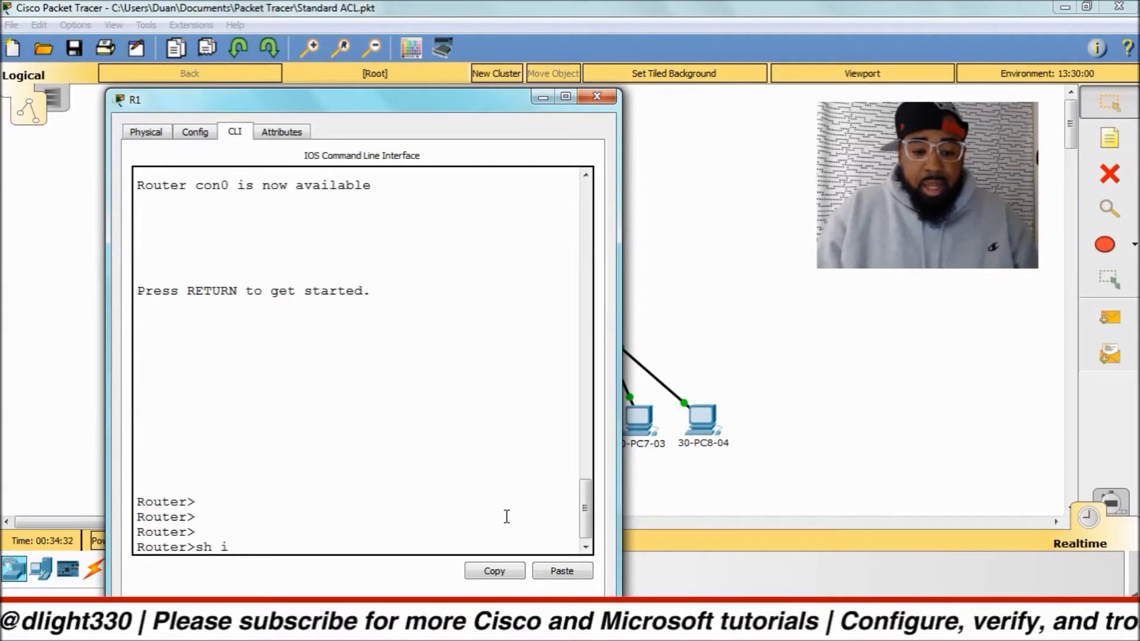
text(t bri)
key(Return)
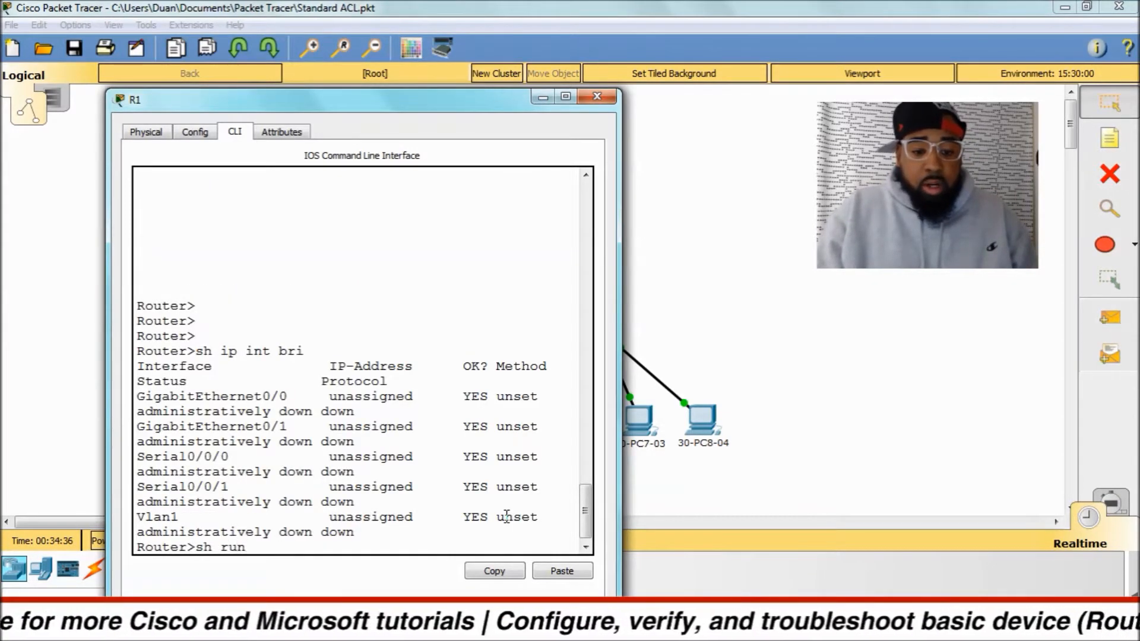
text(sh run)
key(Return)
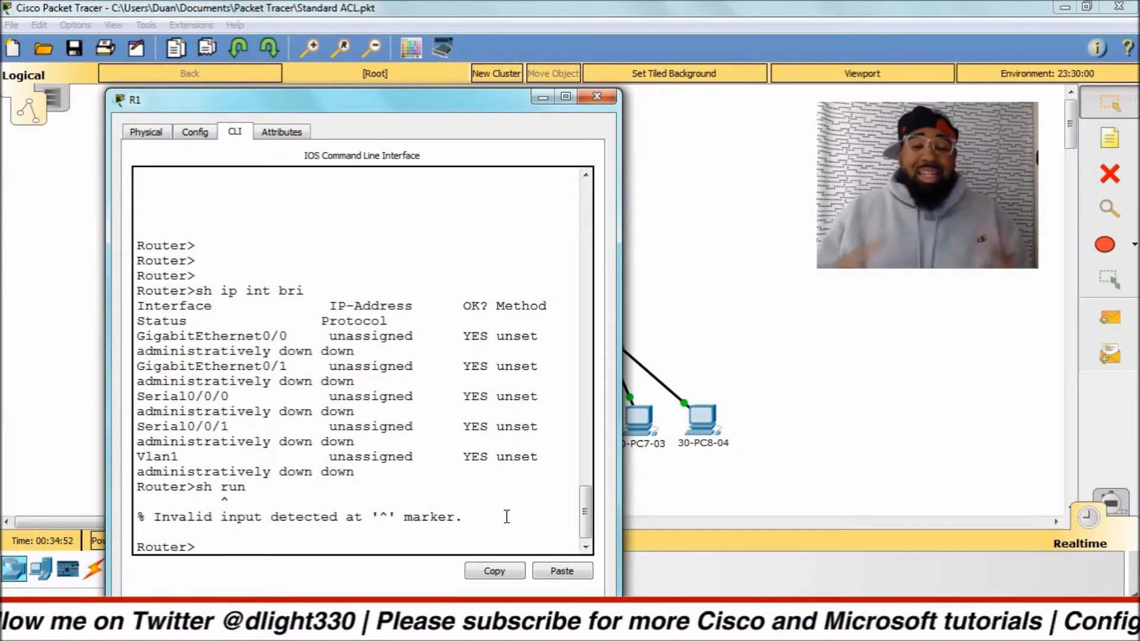
Enter privileged EXEC mode on R1 with enable and list the interfaces with show ip int brief.
text(enable)
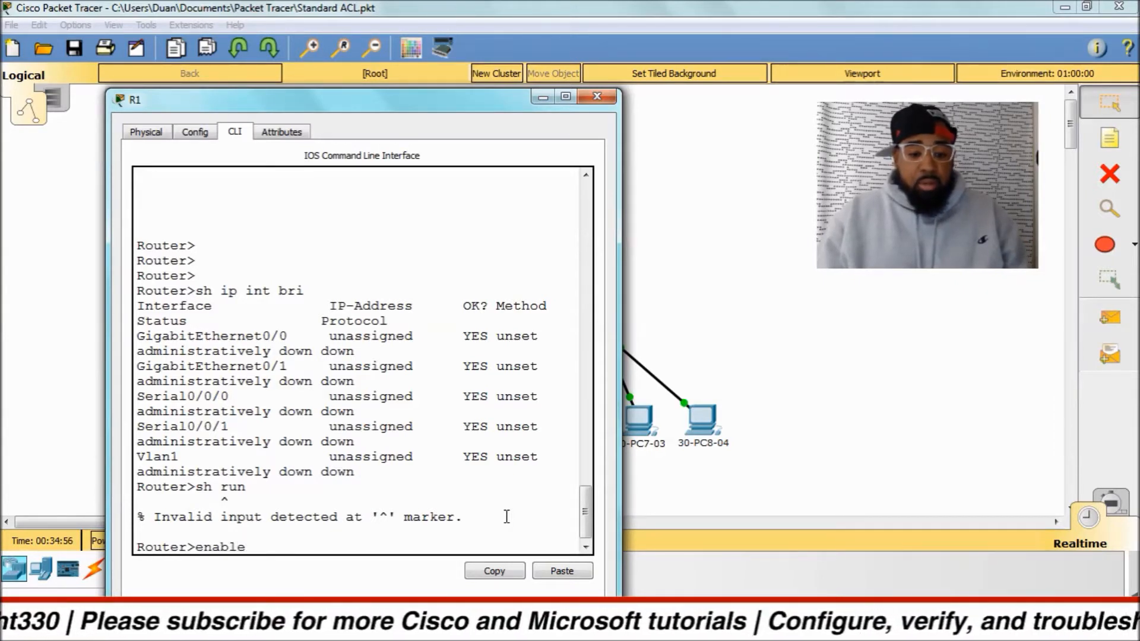
key(Return)
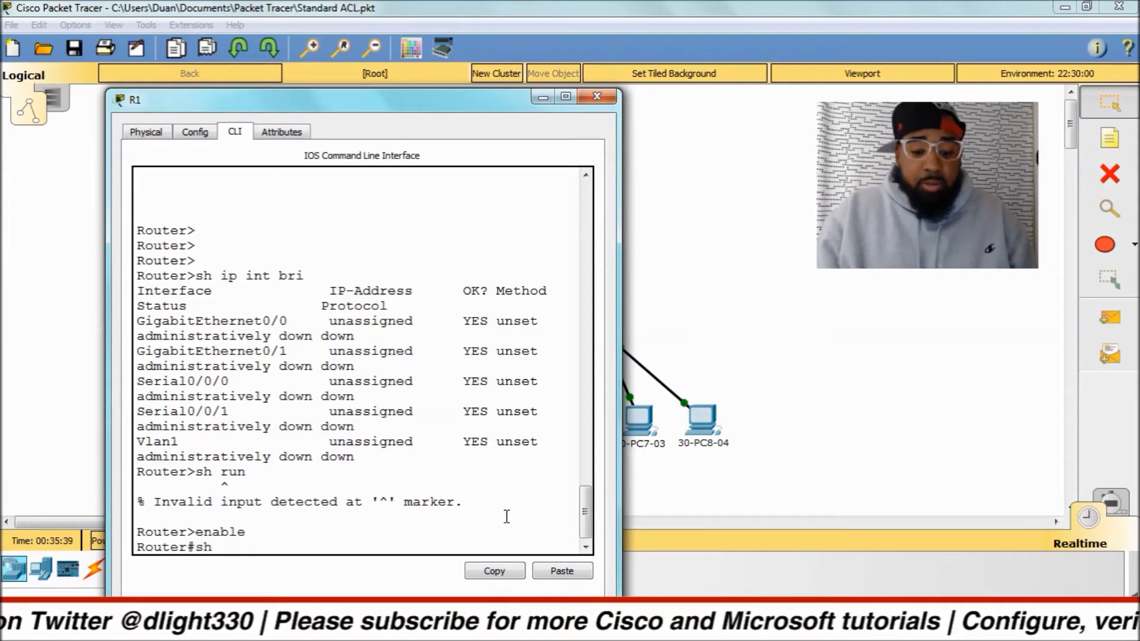
text(sh)
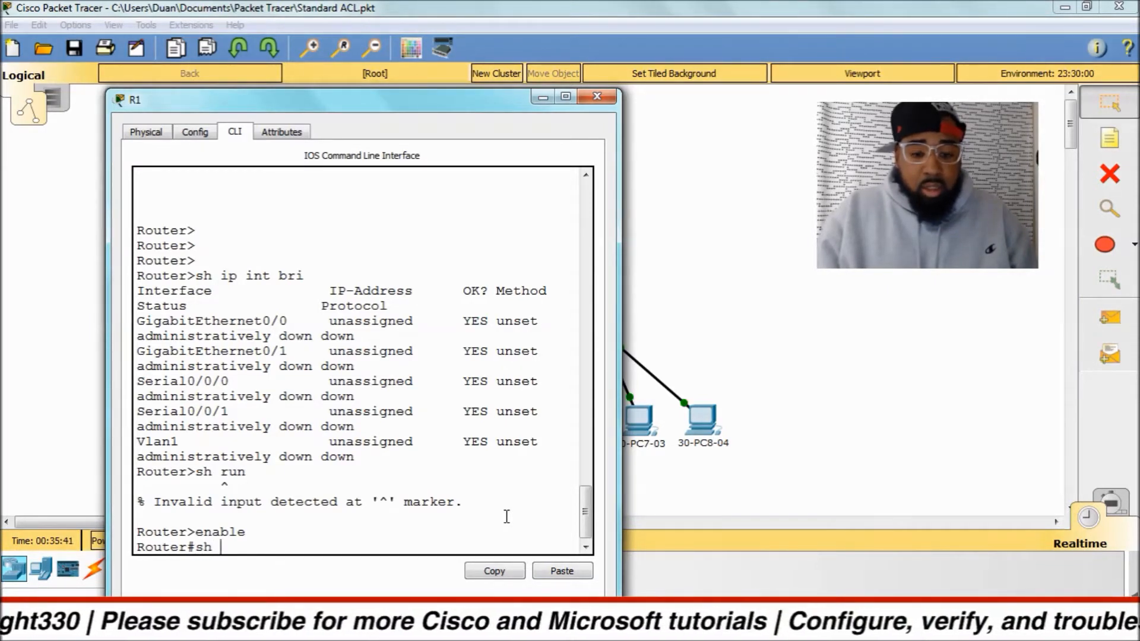
key(Tab)
text(ip int bri)
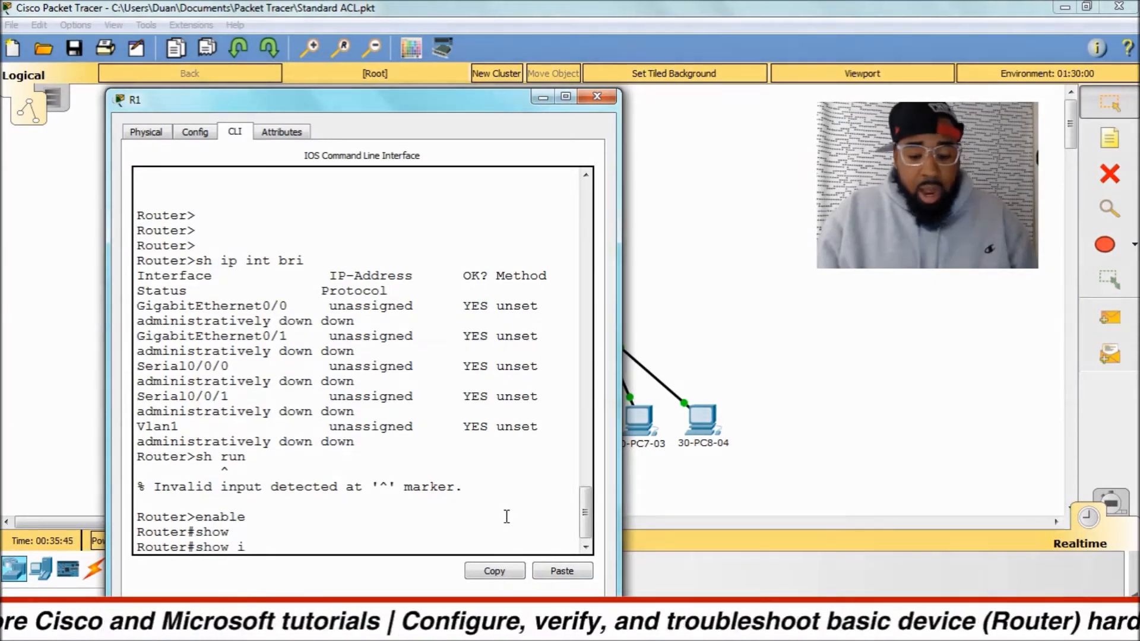
key(Tab)
key(Return)
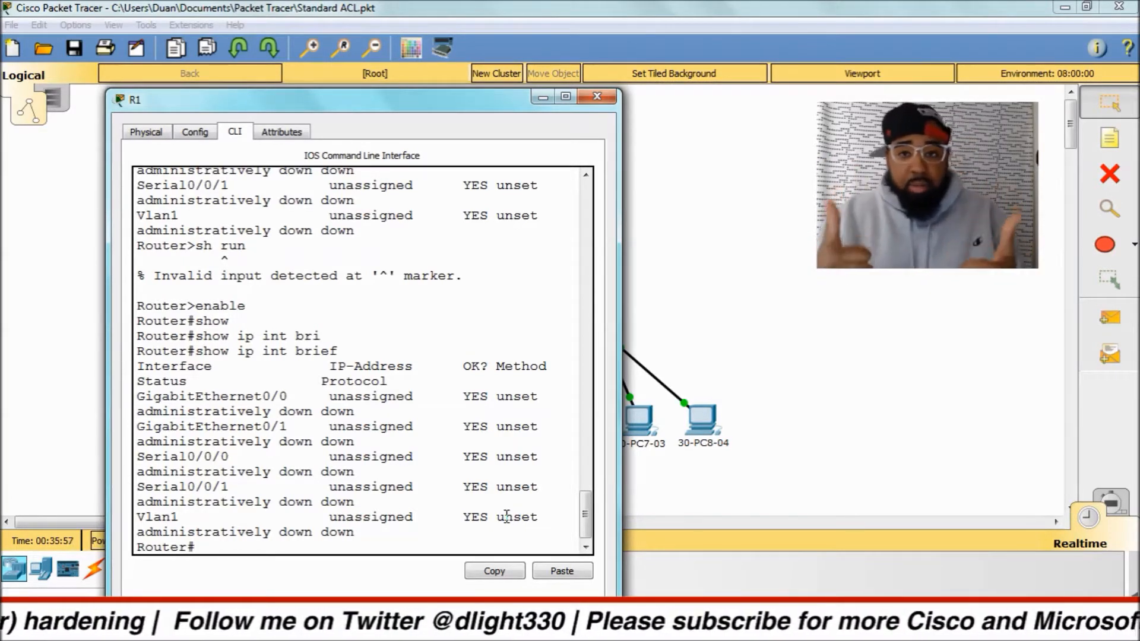
Display R1's current configuration with show running-config, using command completion.
text(sh ru)
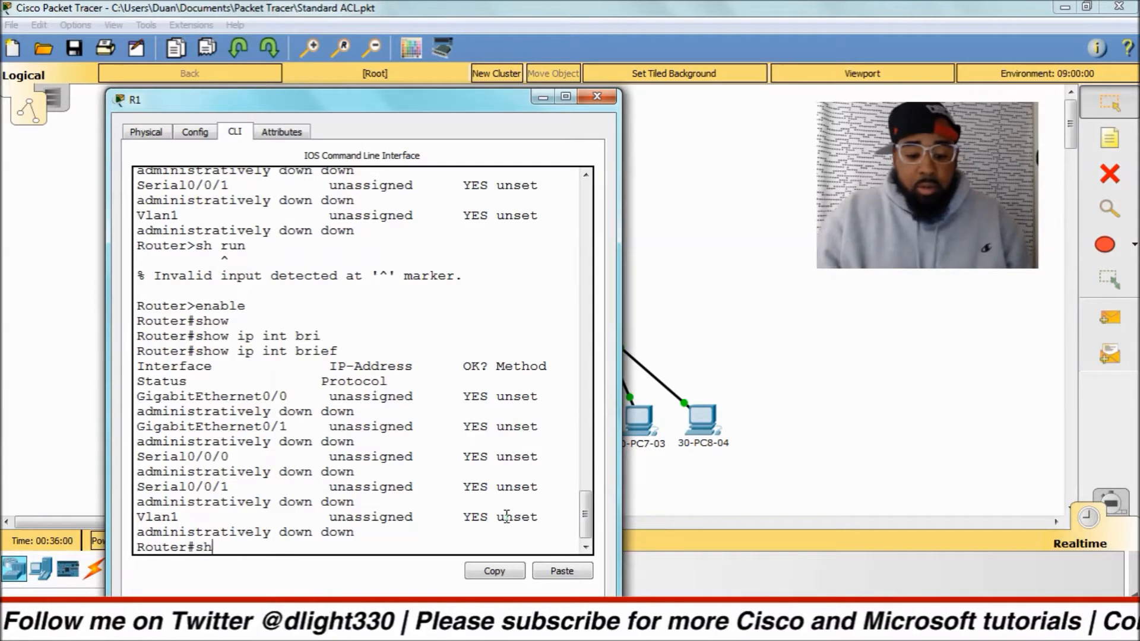
key(BackSpace)
key(BackSpace)
key(BackSpace)
text(ow run)
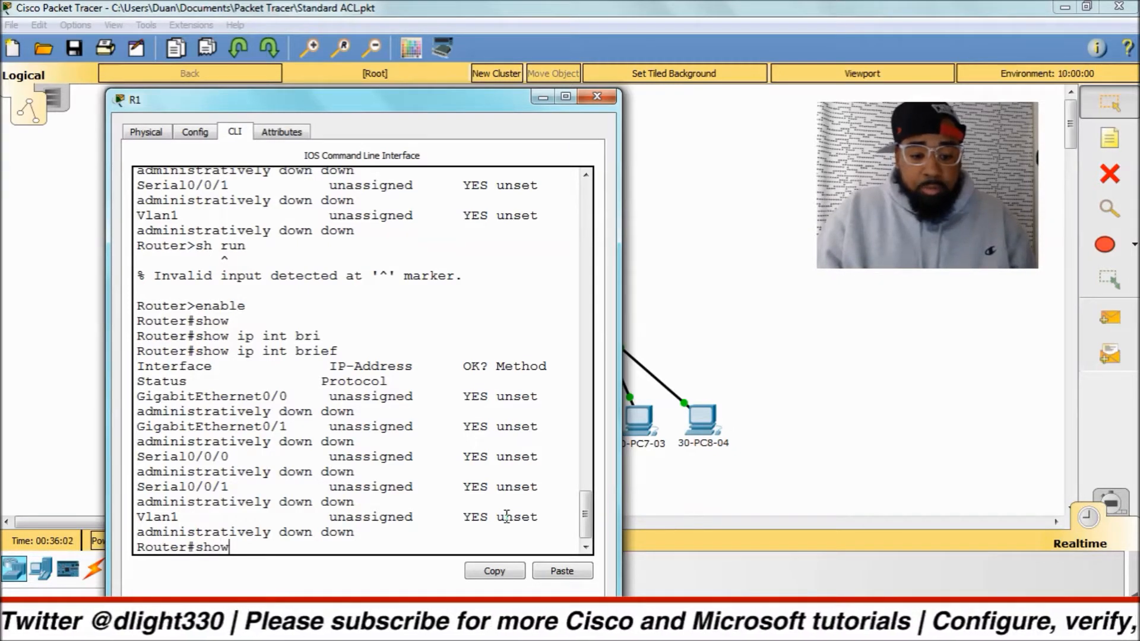
key(Tab)
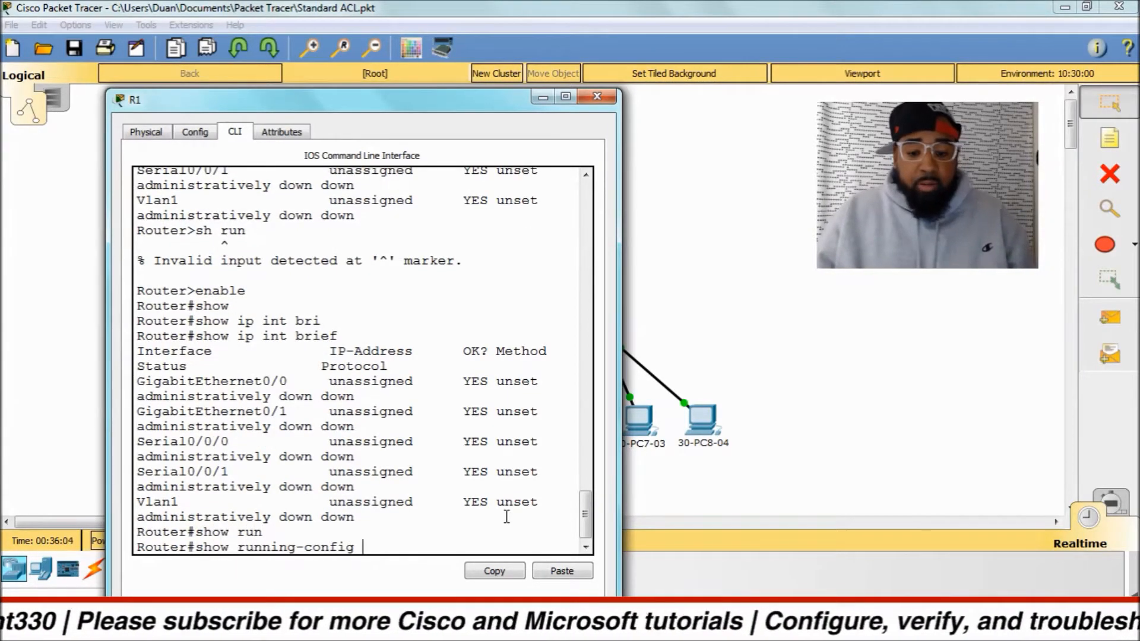
key(Return)
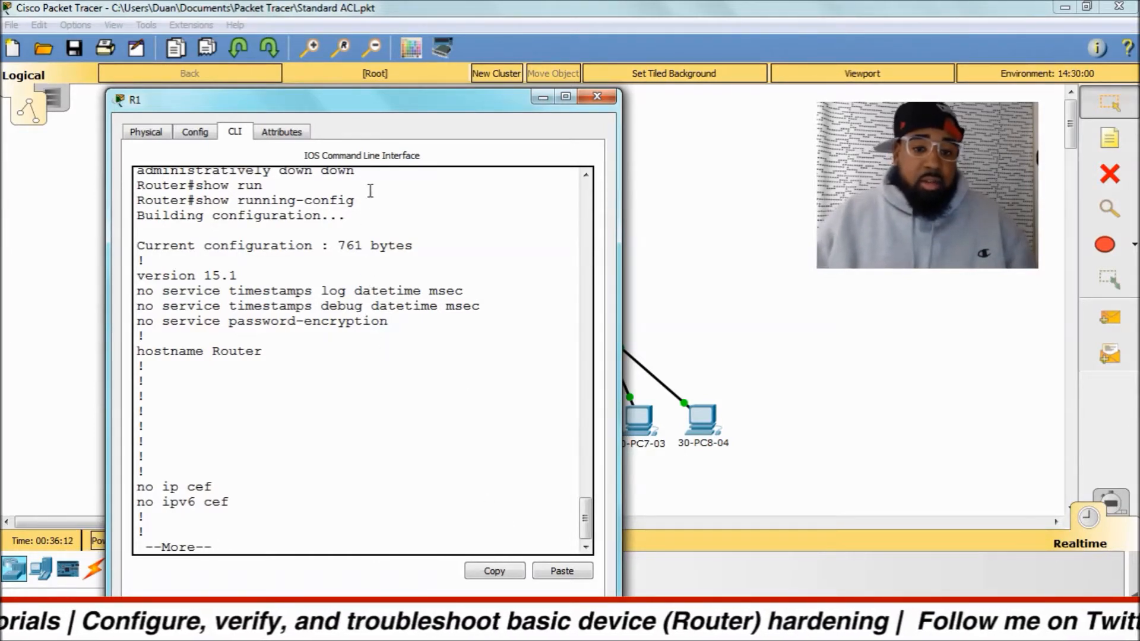
Page through R1's running configuration, examining the version, hostname, password encryption, interface and console line settings.
drag(255, 275, 136, 276)
drag(261, 354, 136, 359)
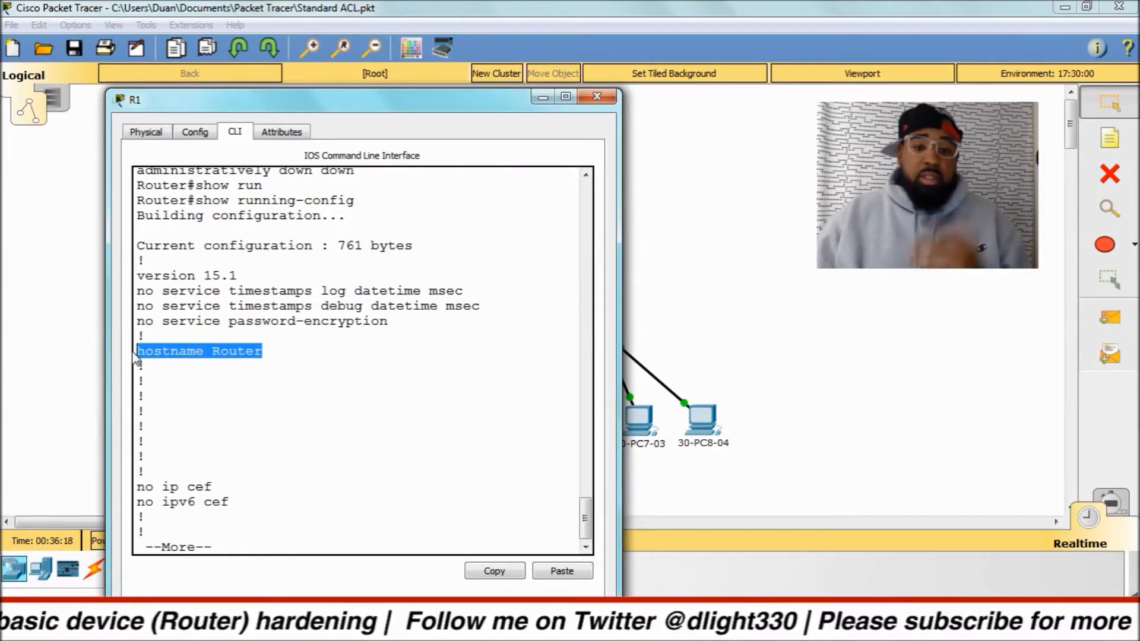
drag(394, 322, 127, 320)
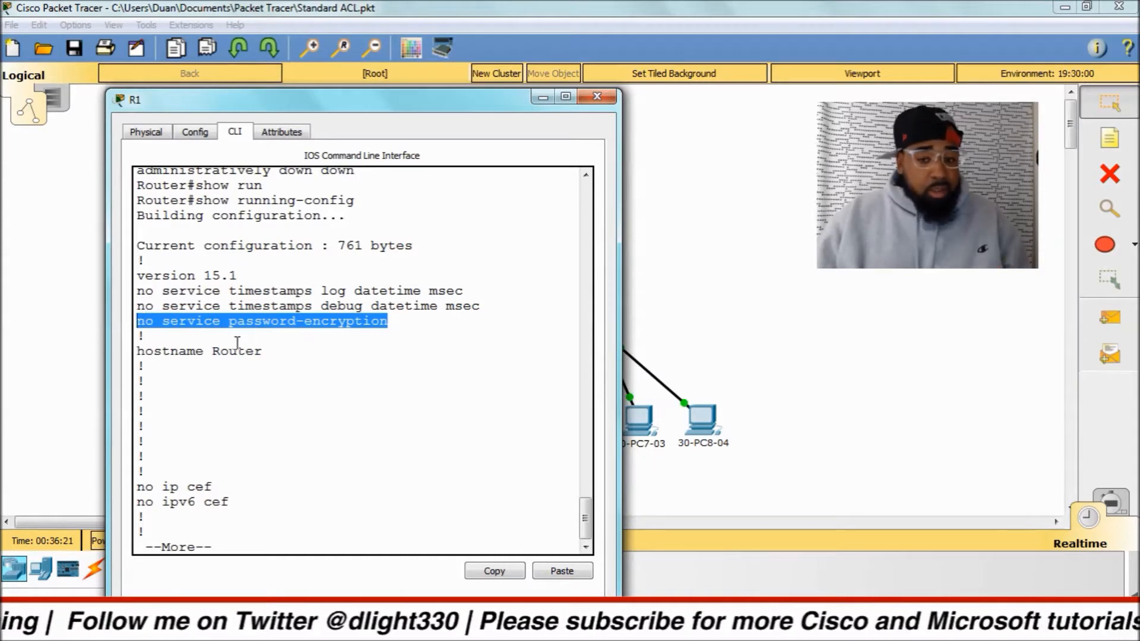
key(space)
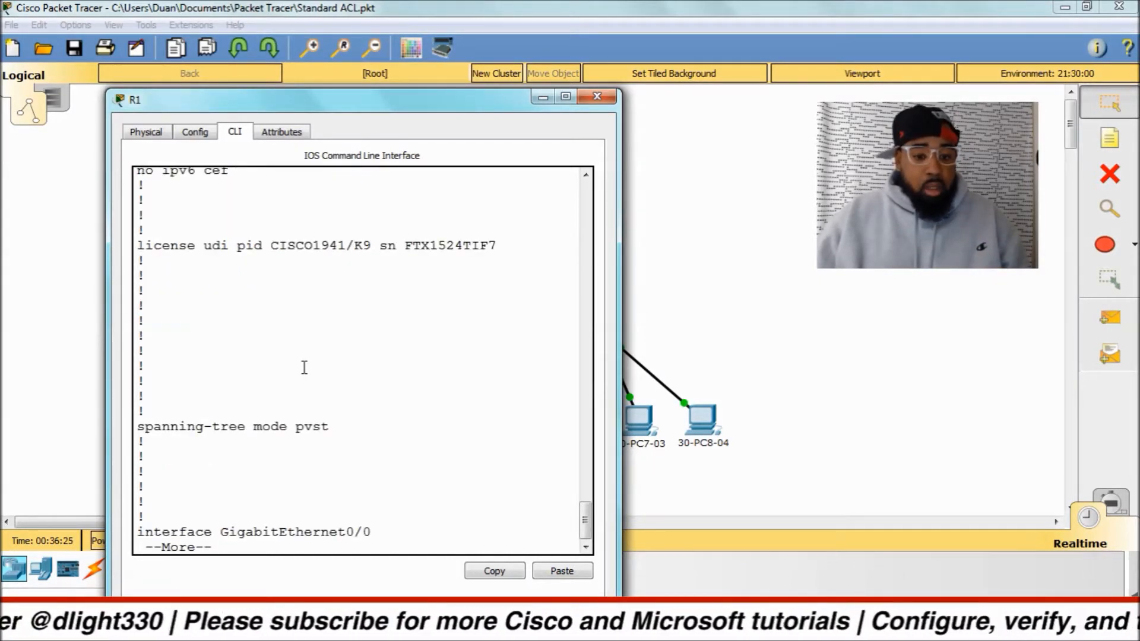
key(space)
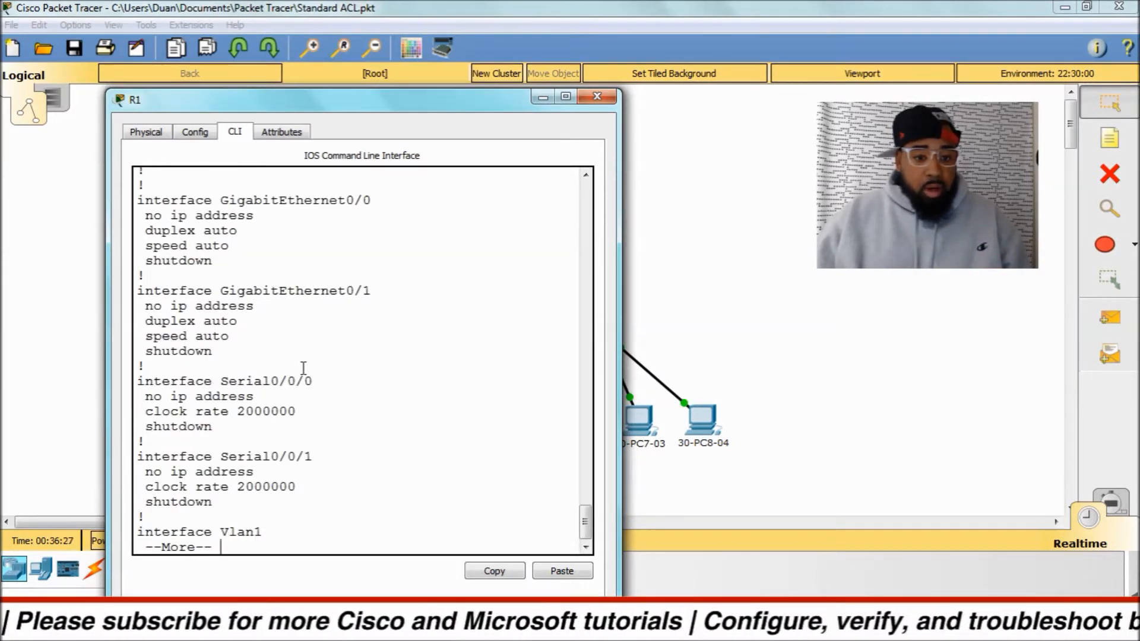
key(space)
scroll(304, 368, up, 6)
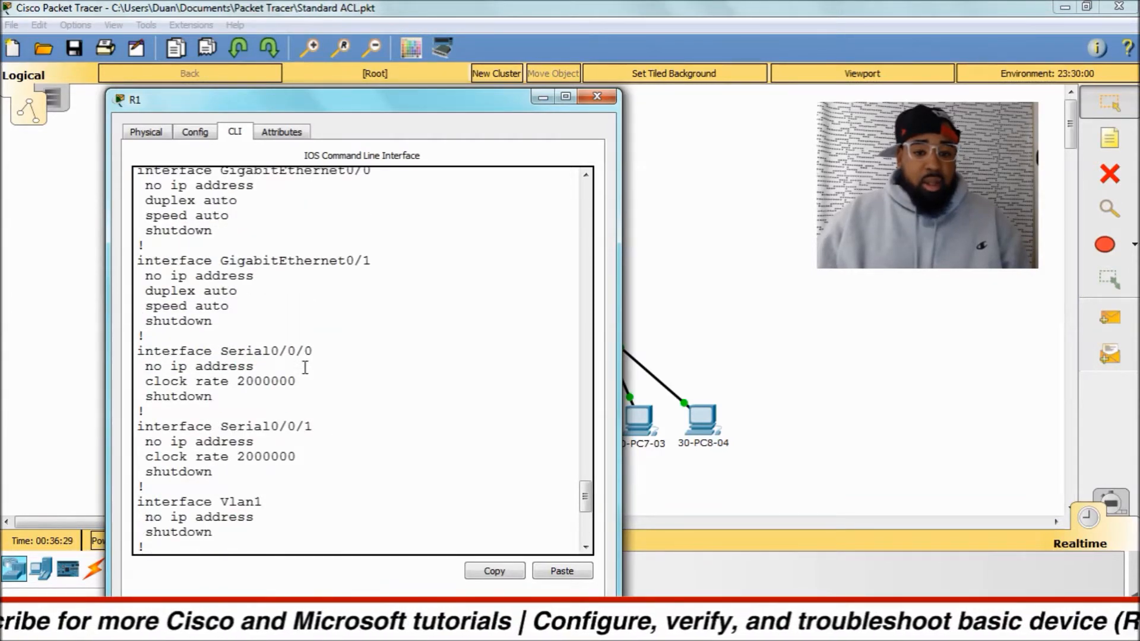
scroll(304, 368, down, 7)
key(space)
drag(138, 366, 215, 368)
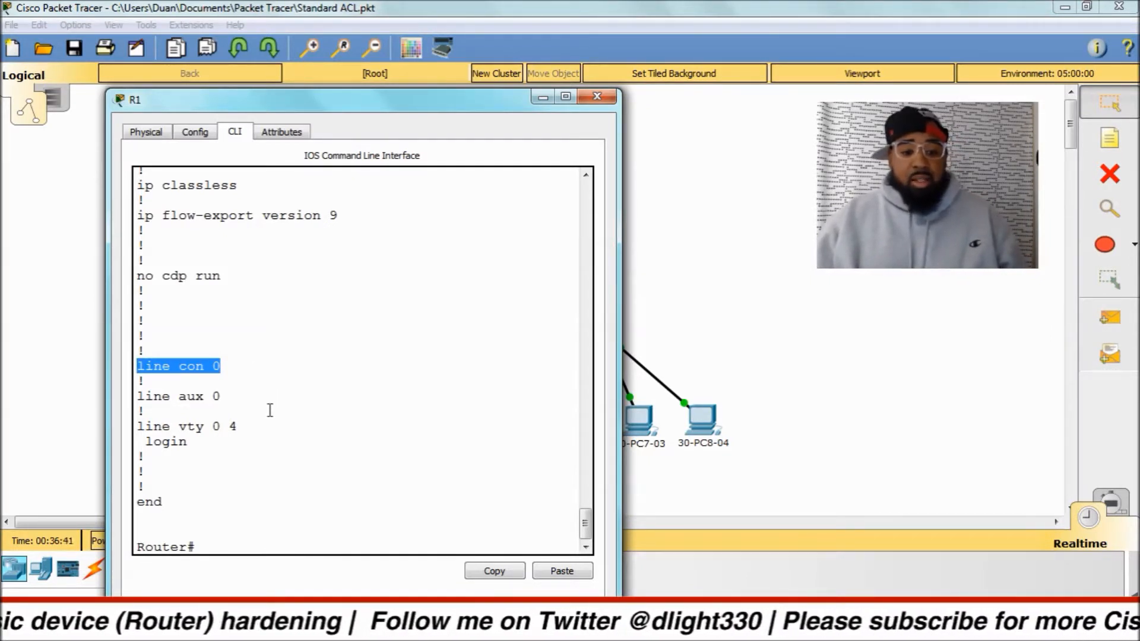
Run the meaningless command dsjbndskj in privileged EXEC mode to test domain lookup, and abort the name translation.
drag(215, 440, 135, 427)
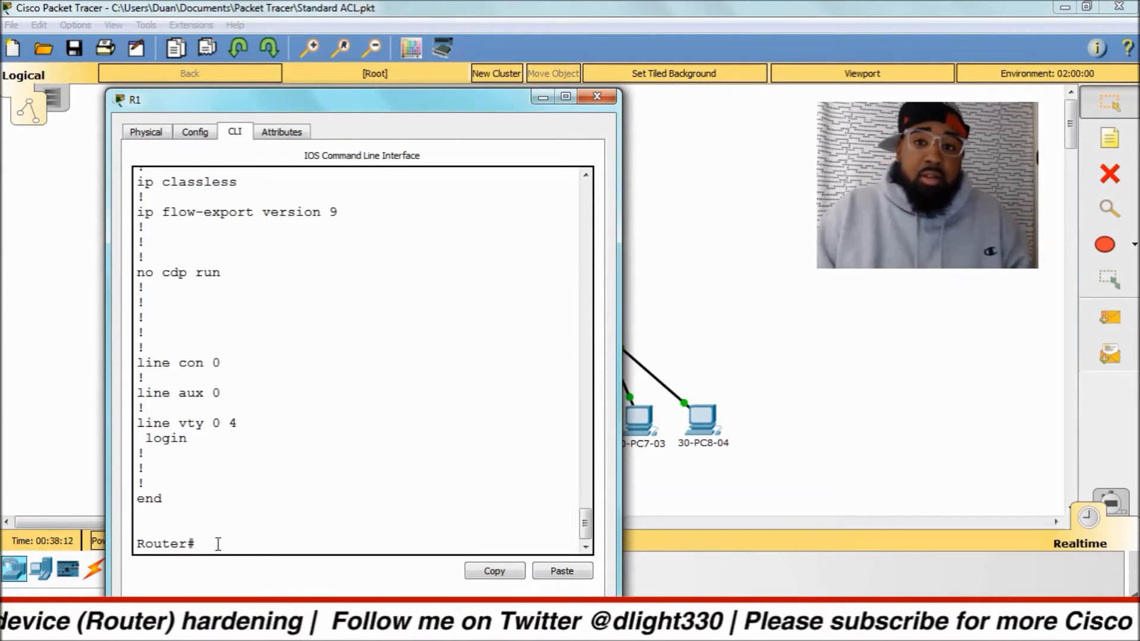
text(dsjbndskj)
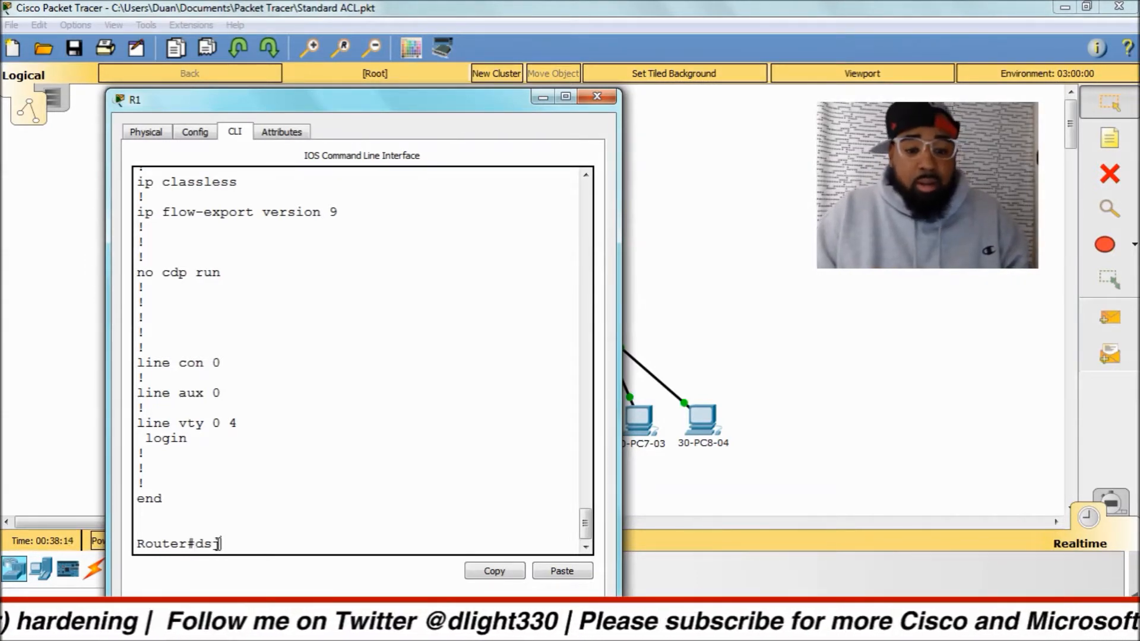
key(Return)
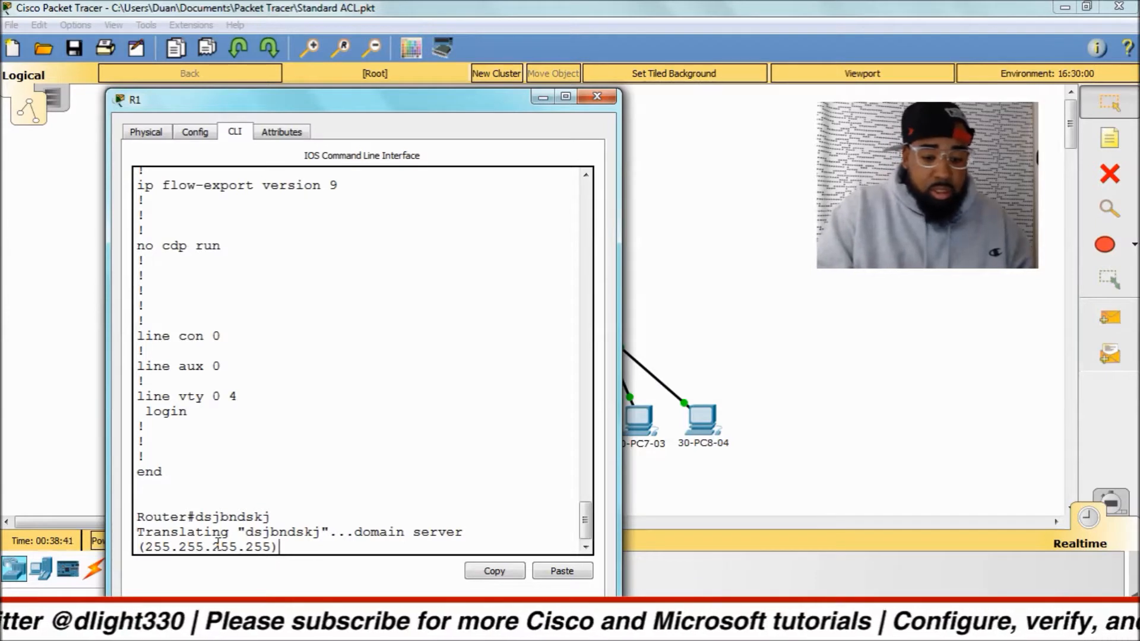
key(ctrl+shift+6)
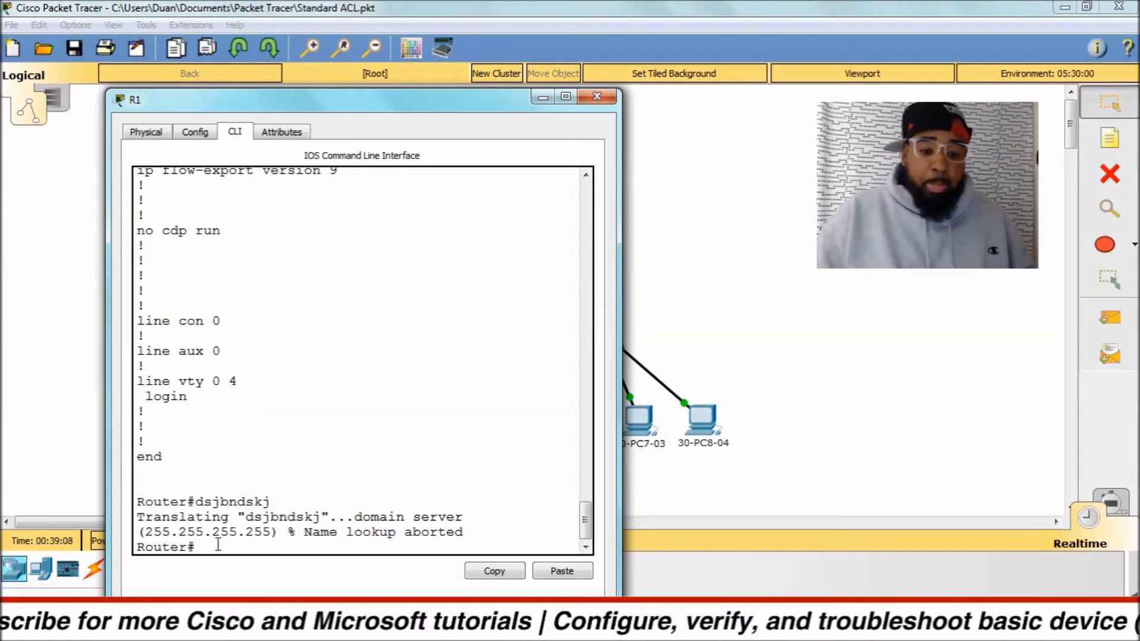
text(con)
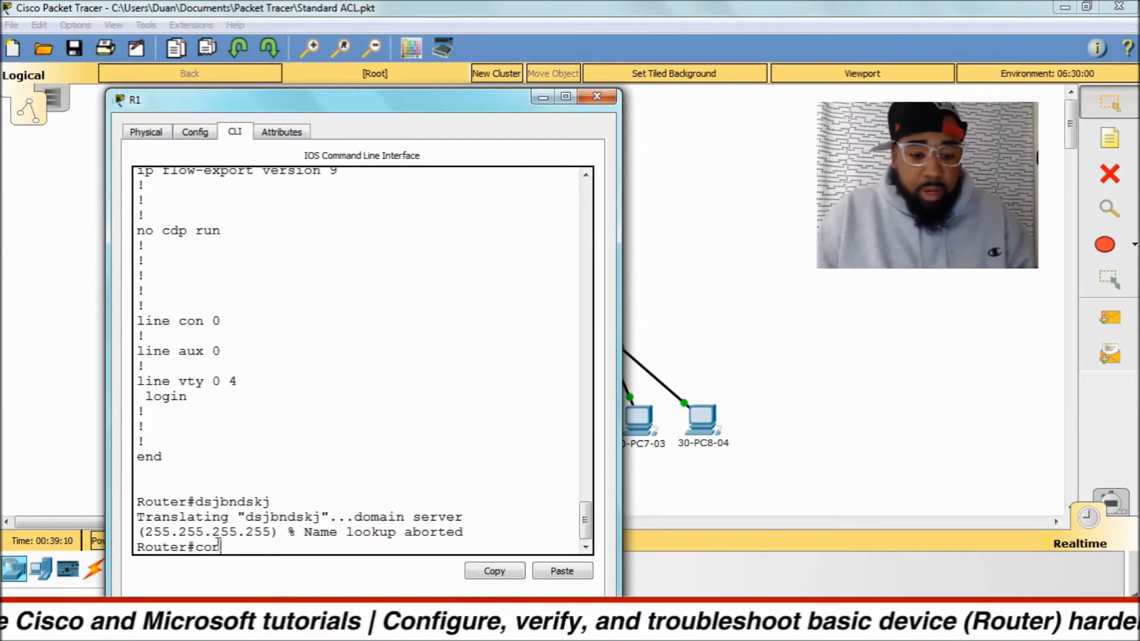
key(BackSpace)
key(BackSpace)
key(BackSpace)
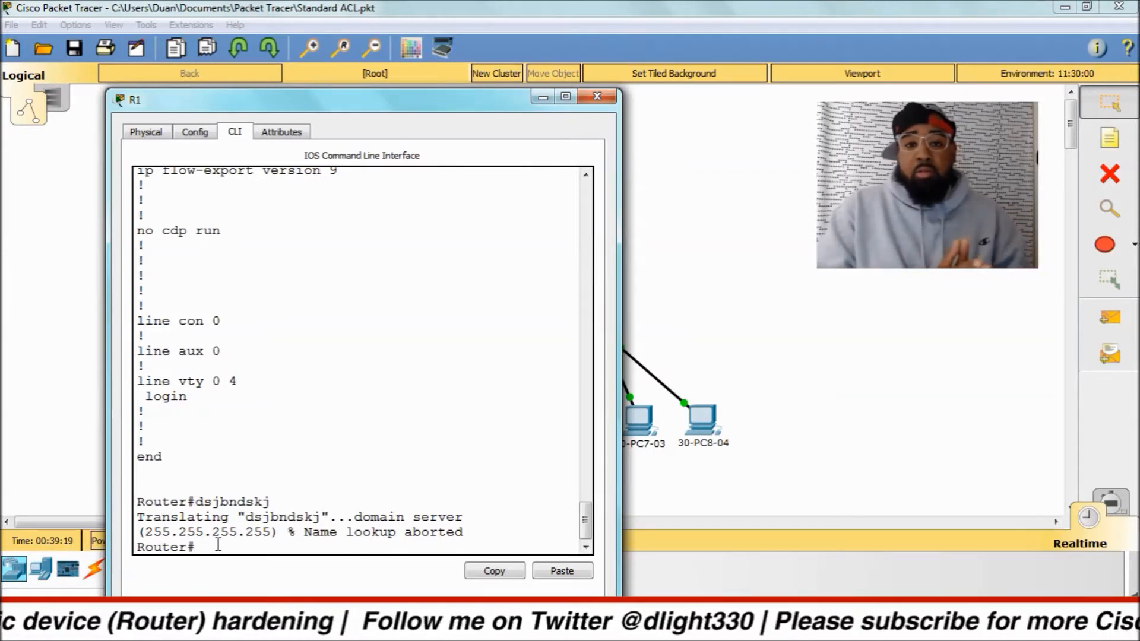
Enter global configuration mode on the router with configure terminal, using command completion.
text(config)
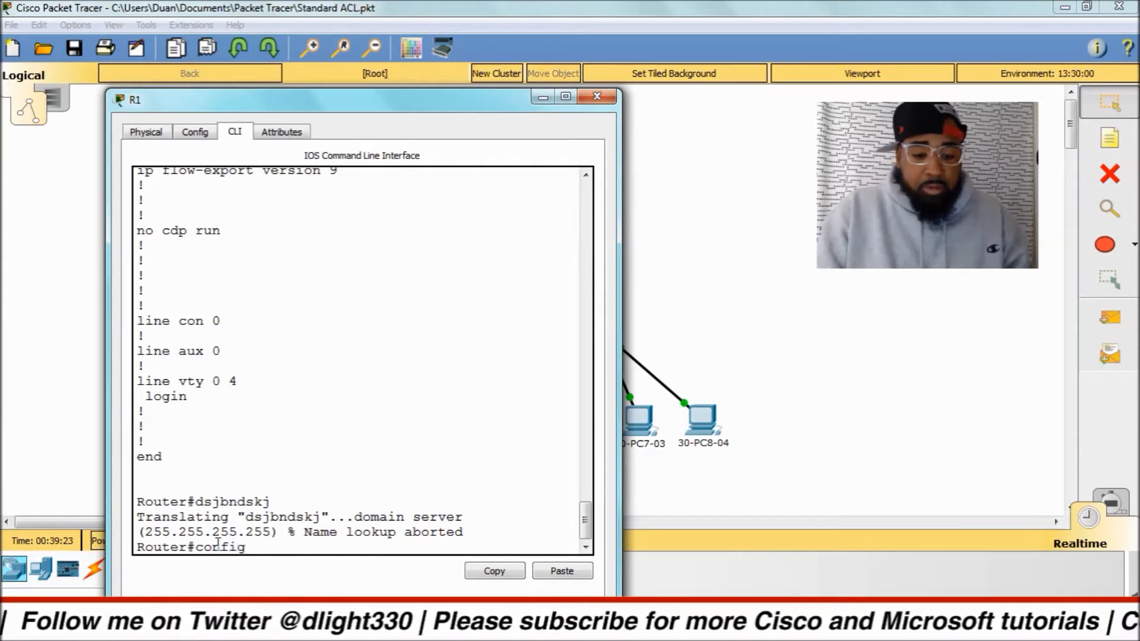
key(Tab)
text(ter)
key(Tab)
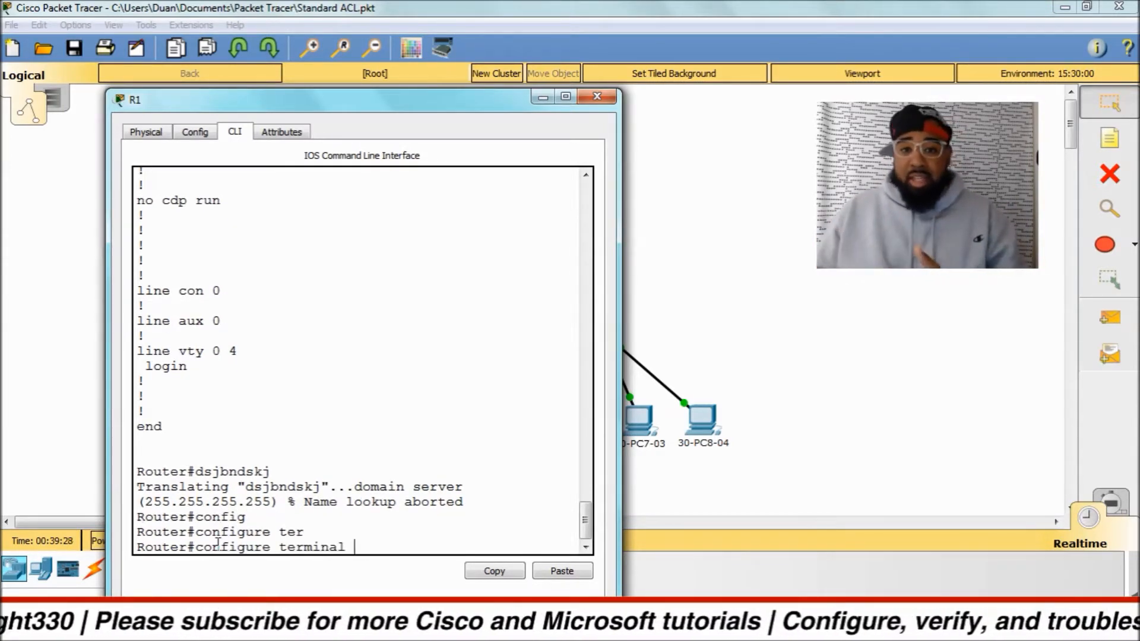
key(Return)
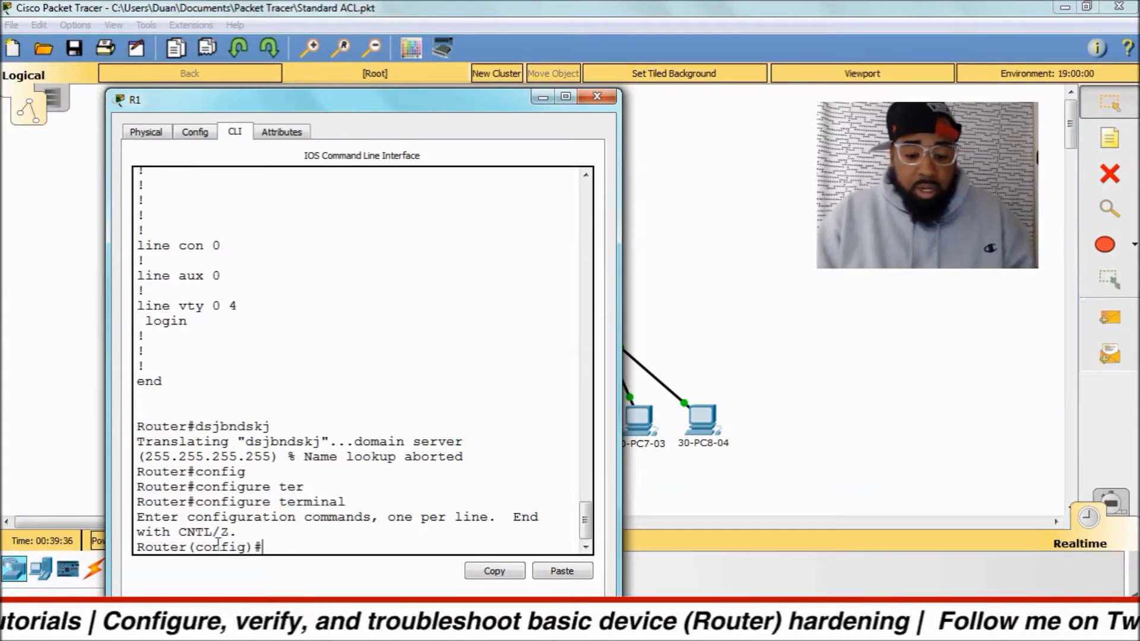
Disable DNS name resolution of mistyped commands with no ip domain-lookup.
text(n)
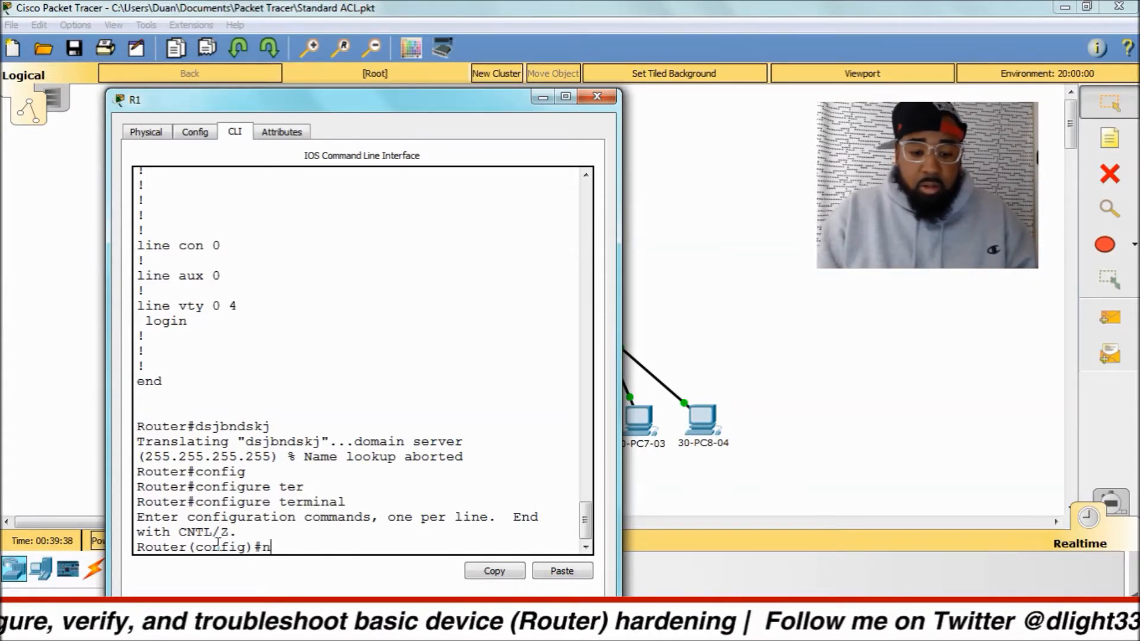
text(o ip domain-loo)
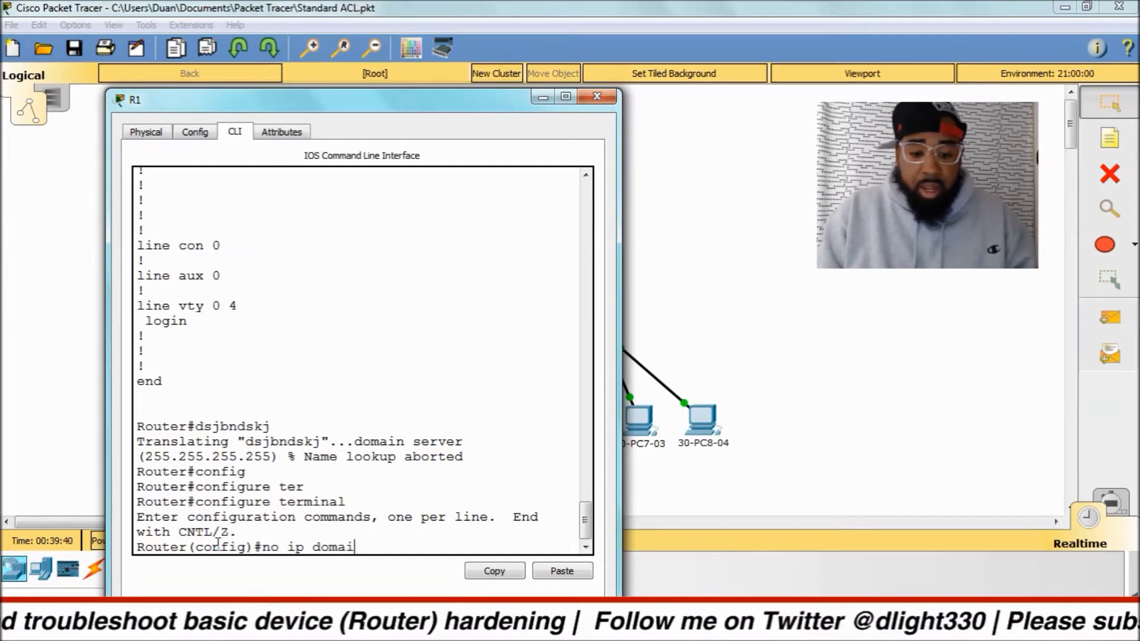
key(Tab)
text(-loo)
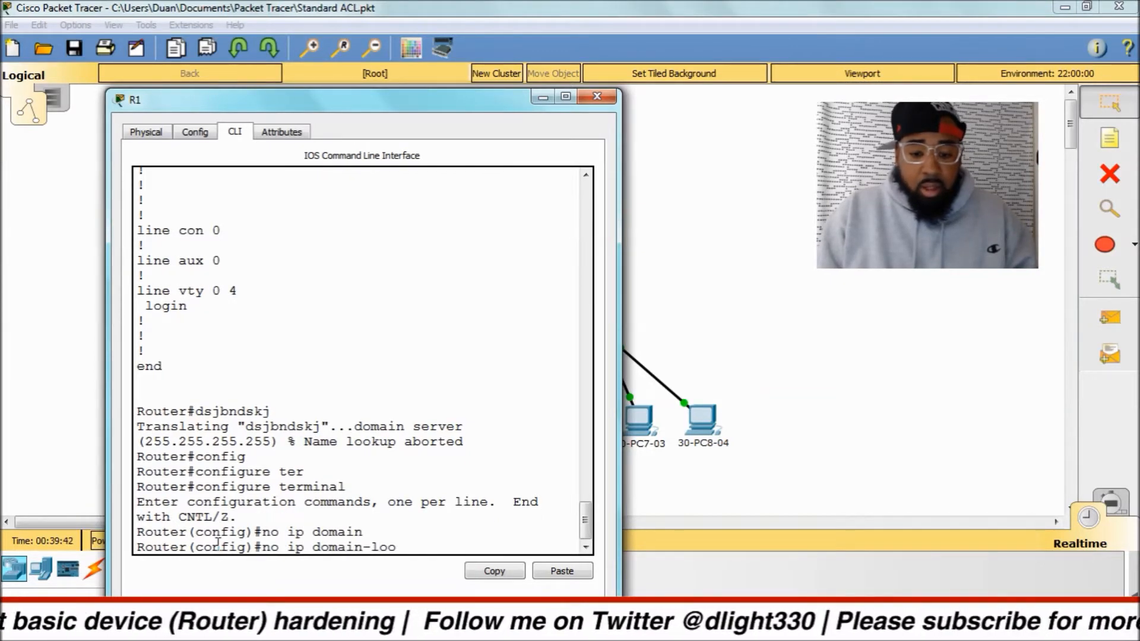
key(Tab)
key(Return)
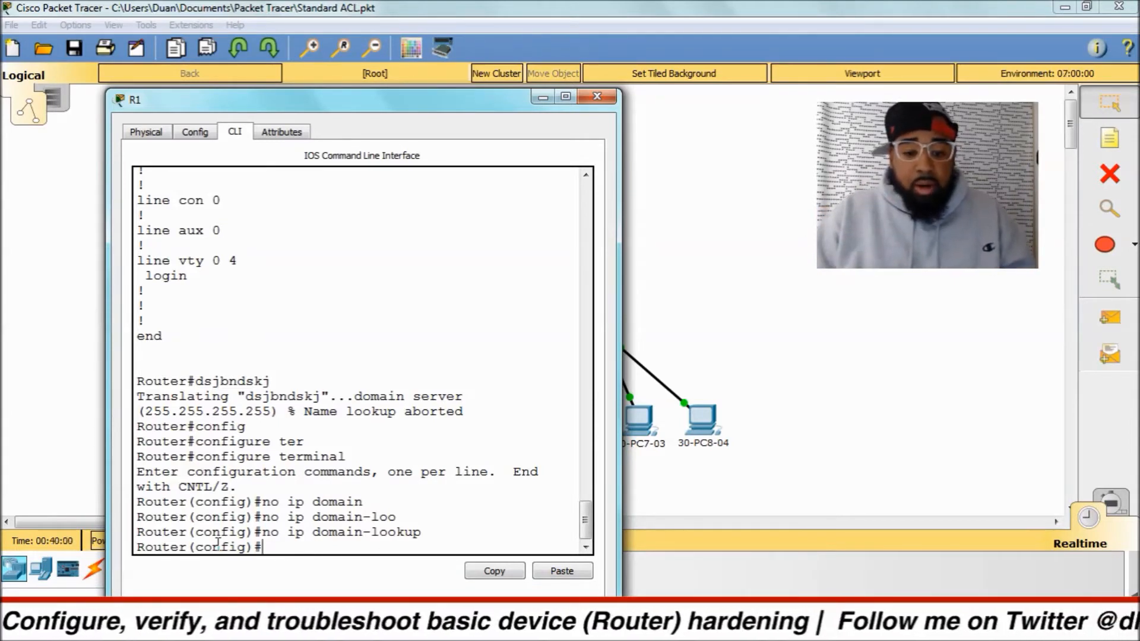
Set the router's hostname to R1 in global configuration mode.
text(host)
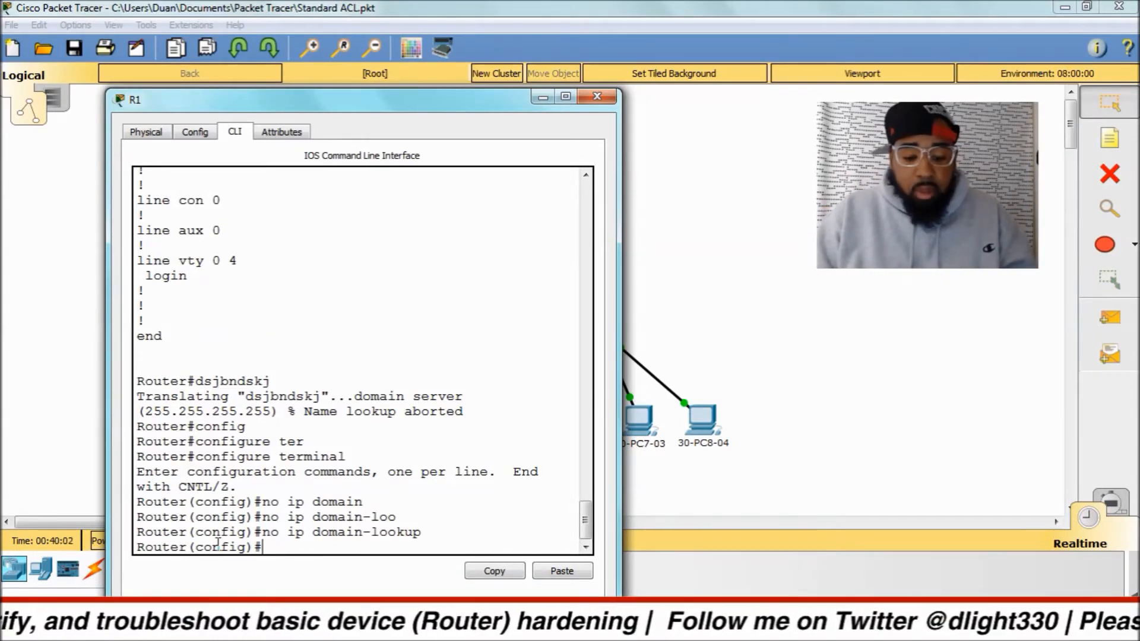
key(Tab)
text(R1)
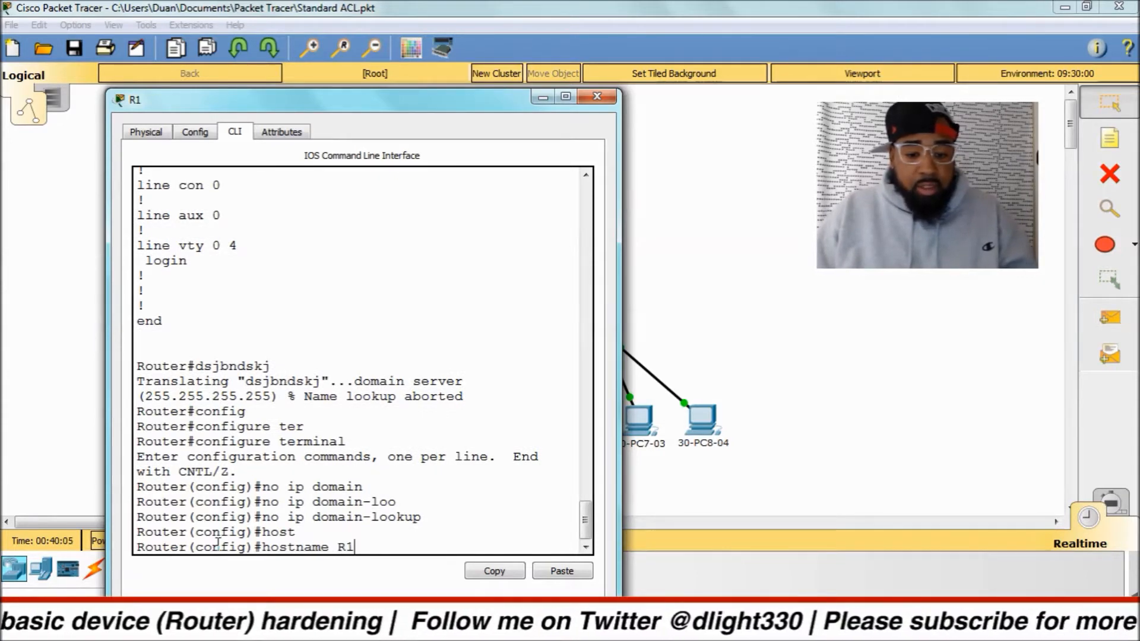
key(Return)
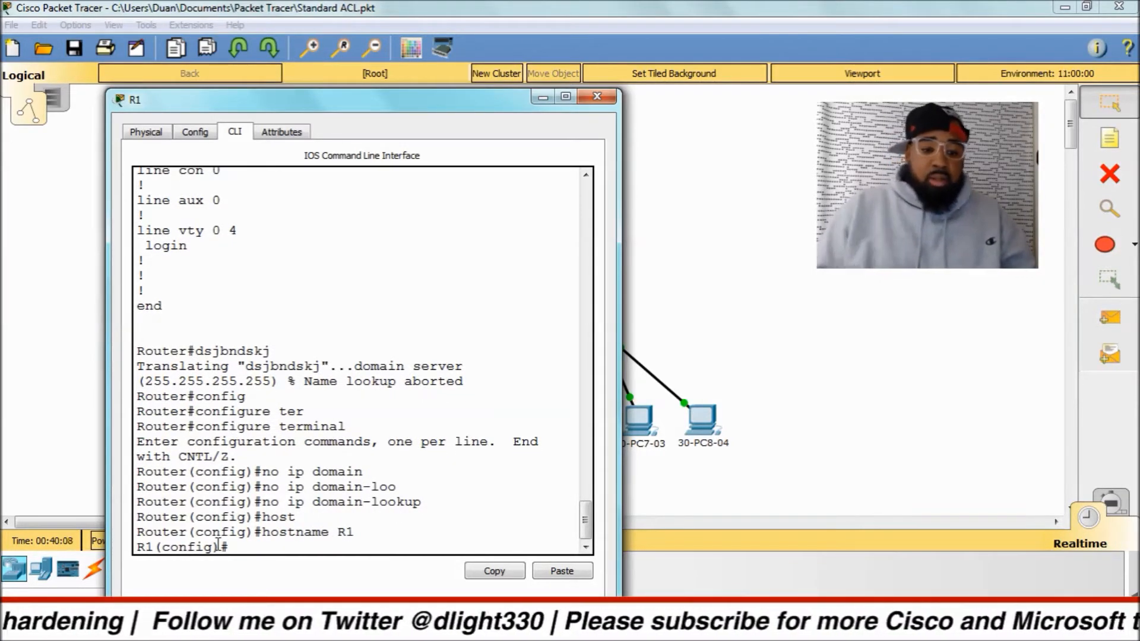
drag(228, 547, 125, 547)
click(268, 520)
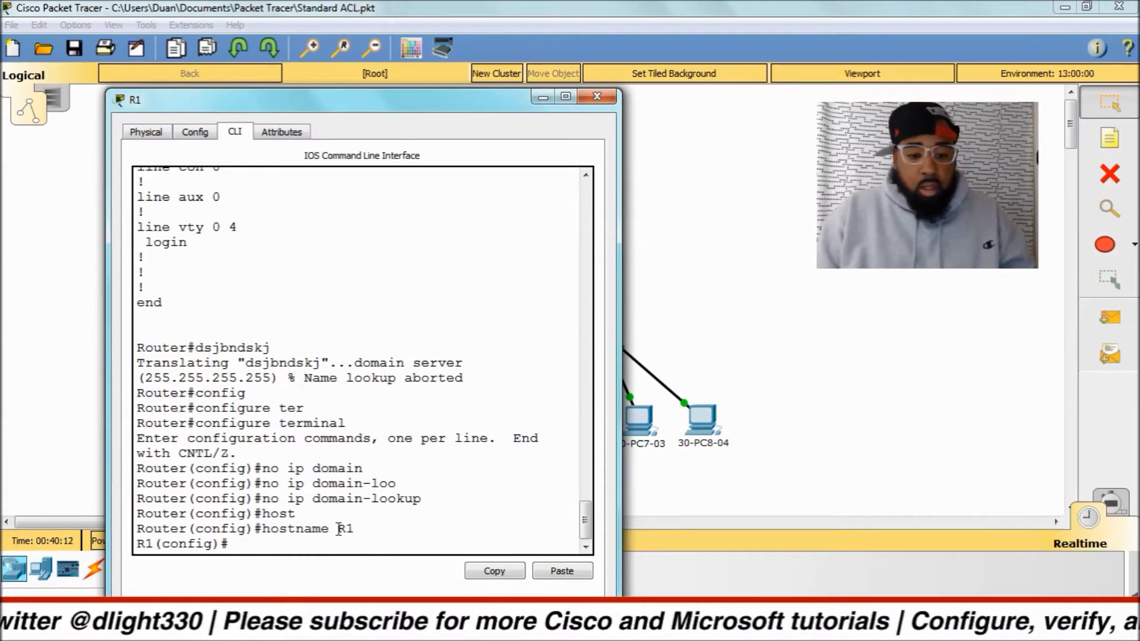
click(279, 546)
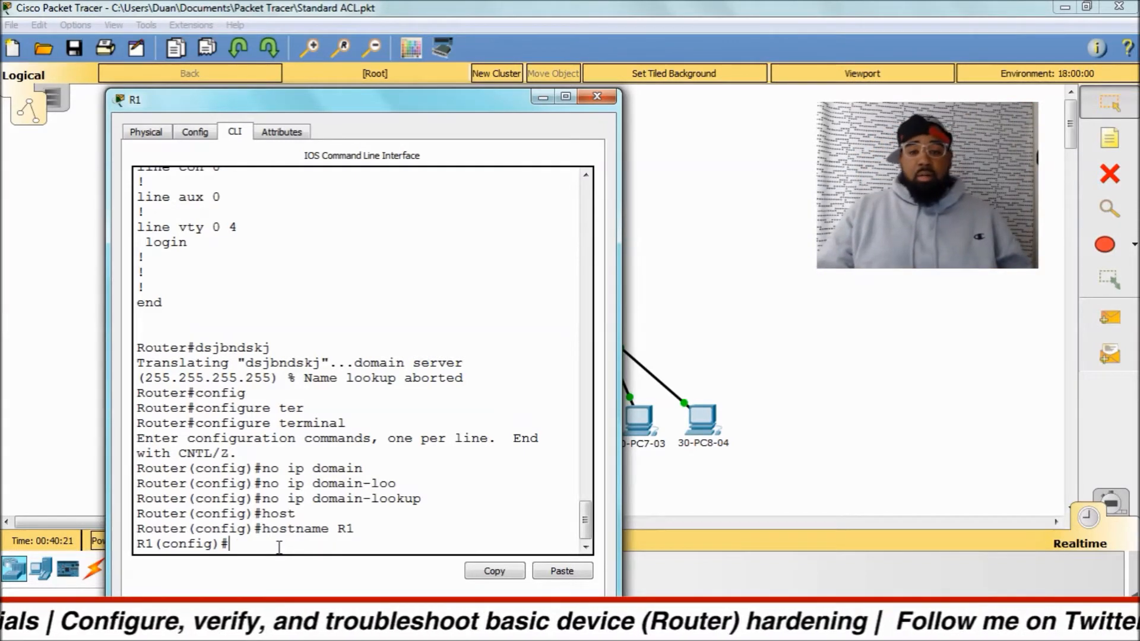
Set a privileged EXEC password on R1 with the enable password command, entering the chosen password.
text(enabl)
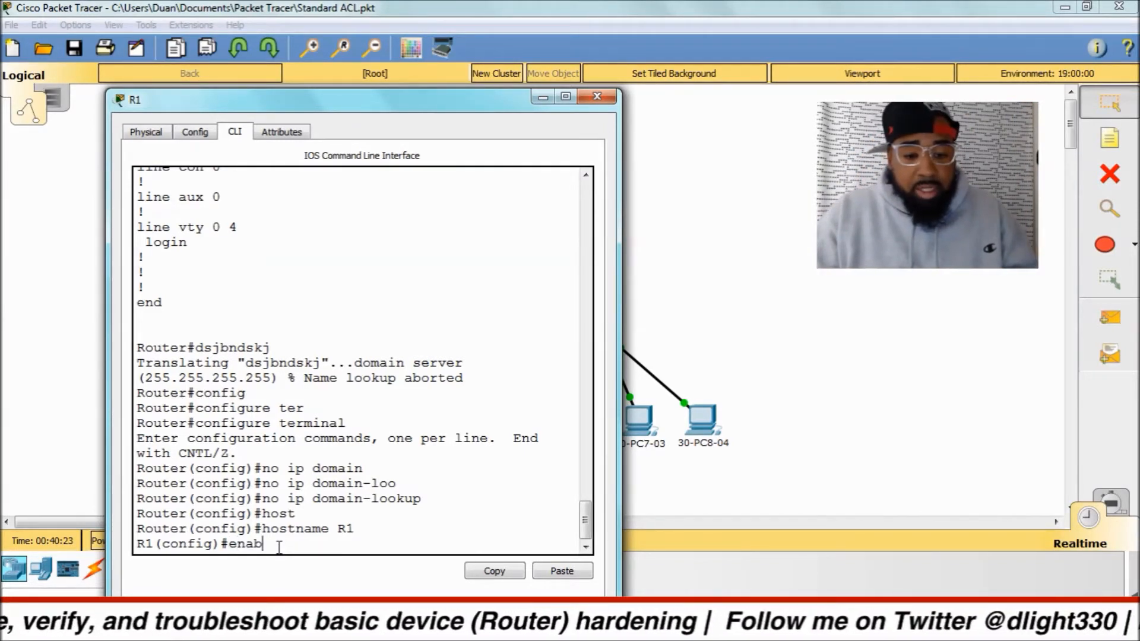
key(Tab)
text(pass)
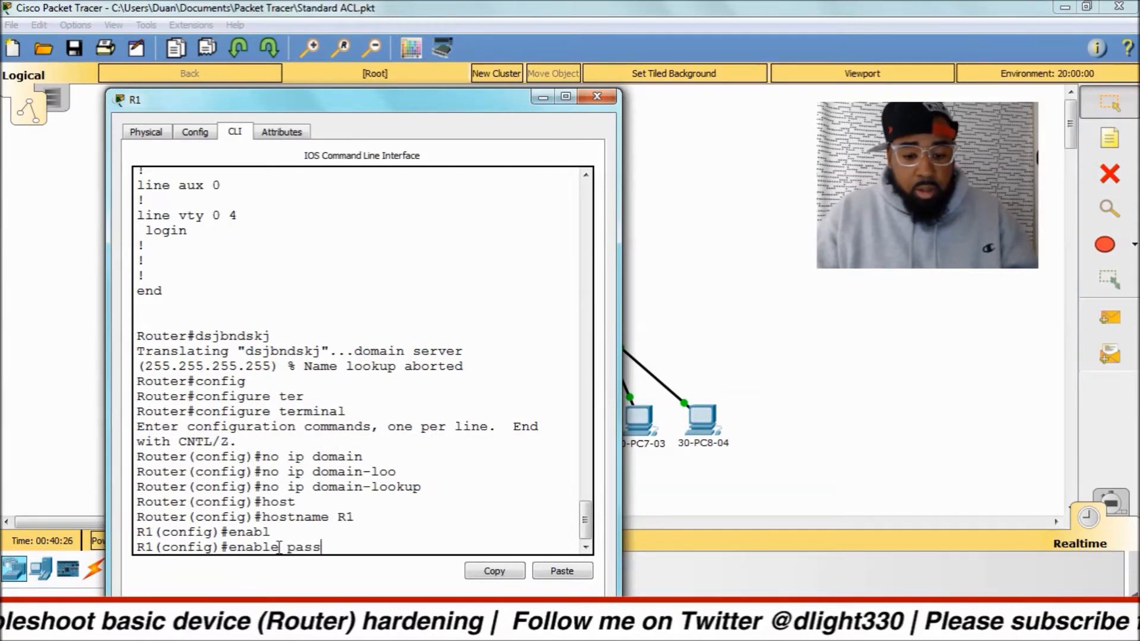
key(Tab)
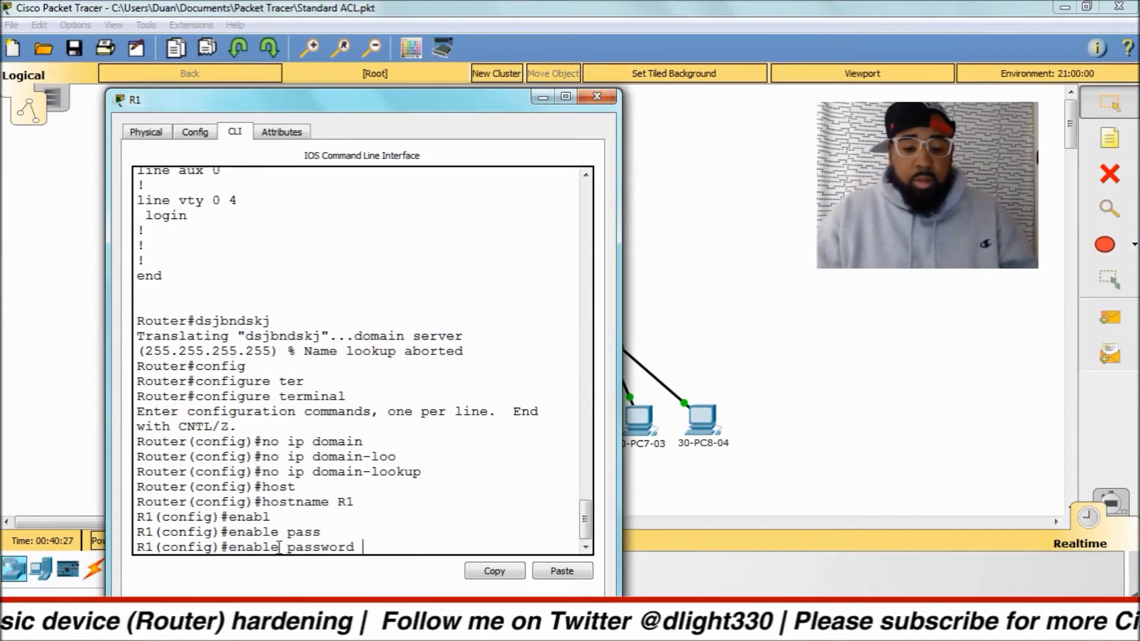
text(n)
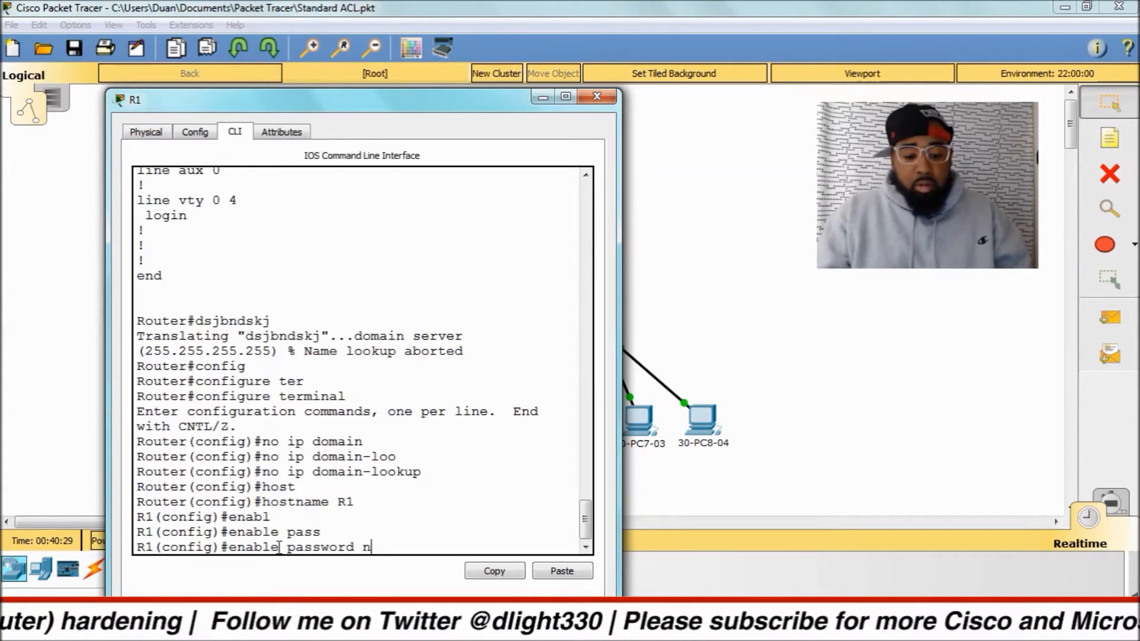
text(everuse)
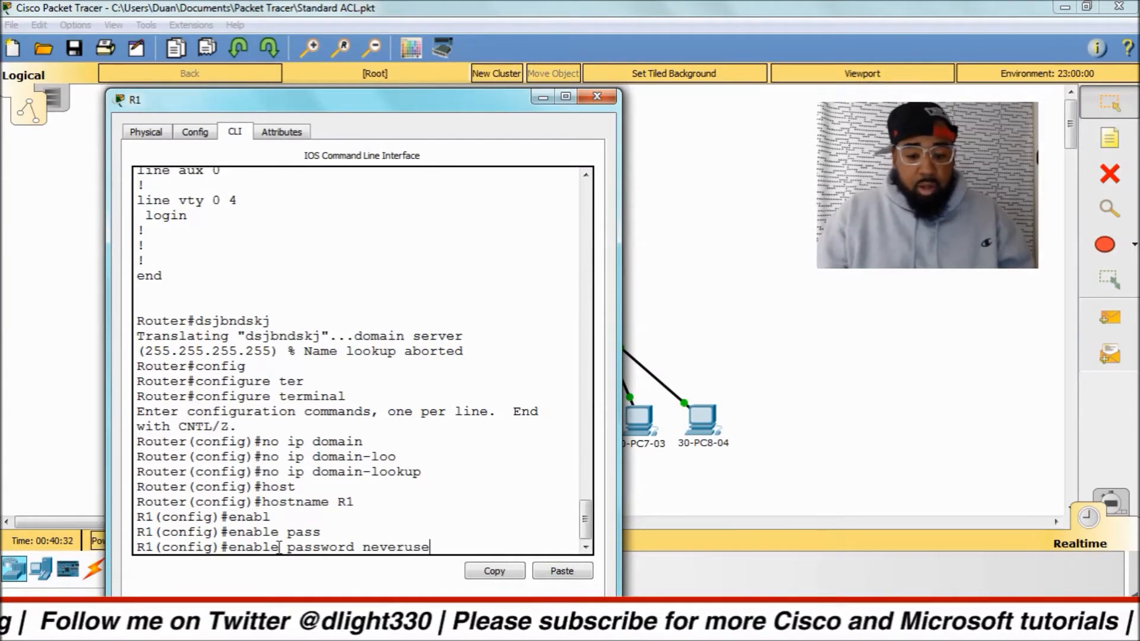
key(Return)
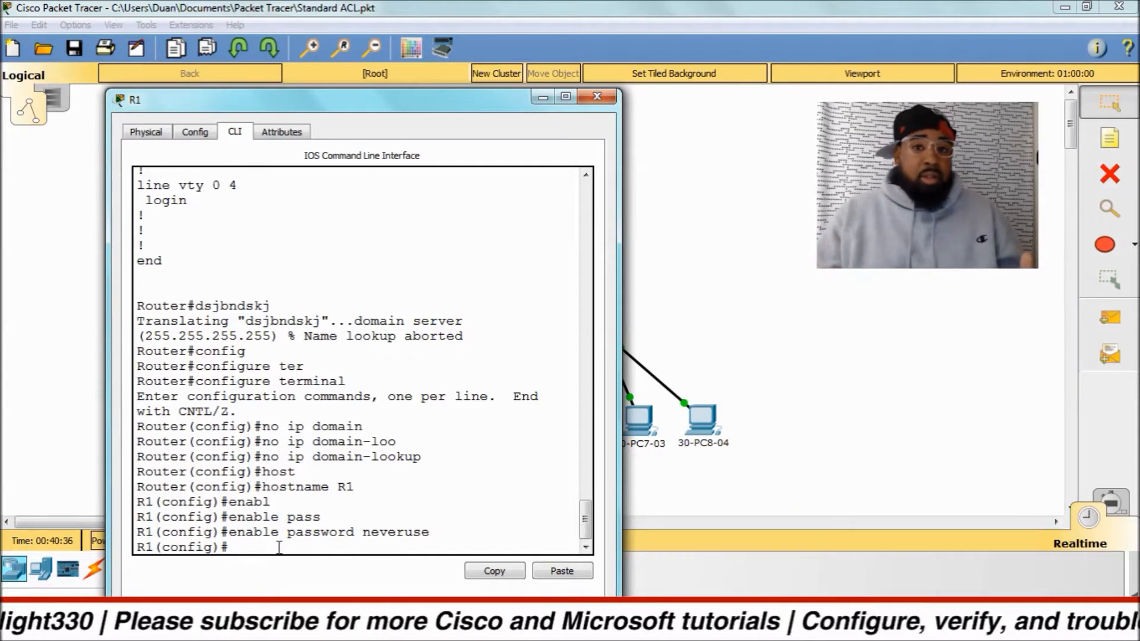
Exit configuration mode, log out of R1's console session and start a new one in user EXEC mode.
text(e)
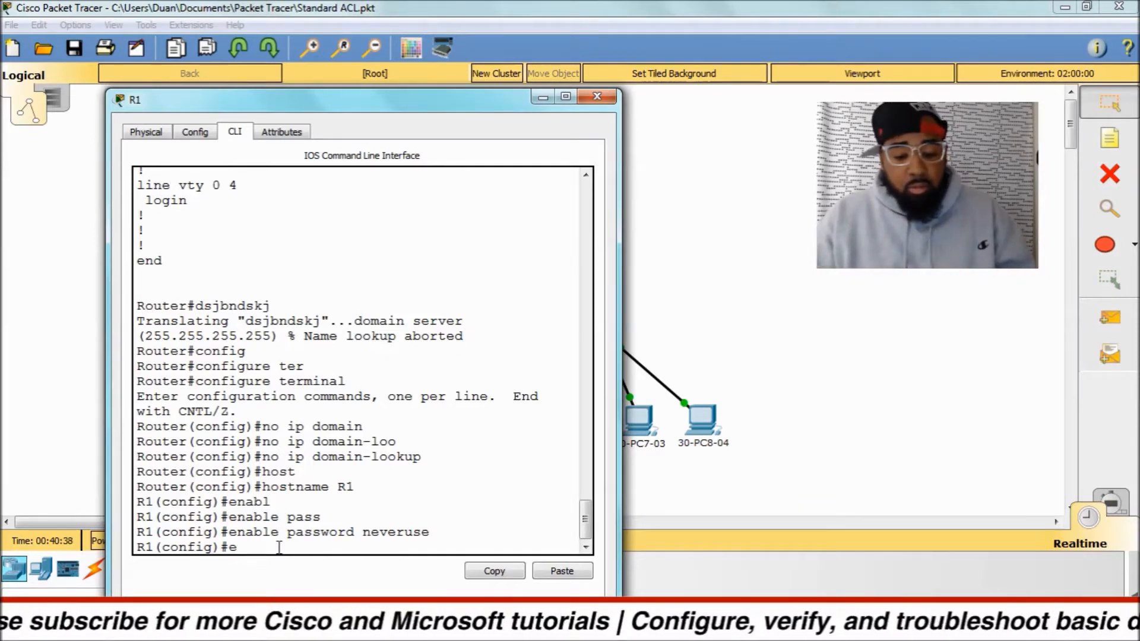
text(xit)
key(Return)
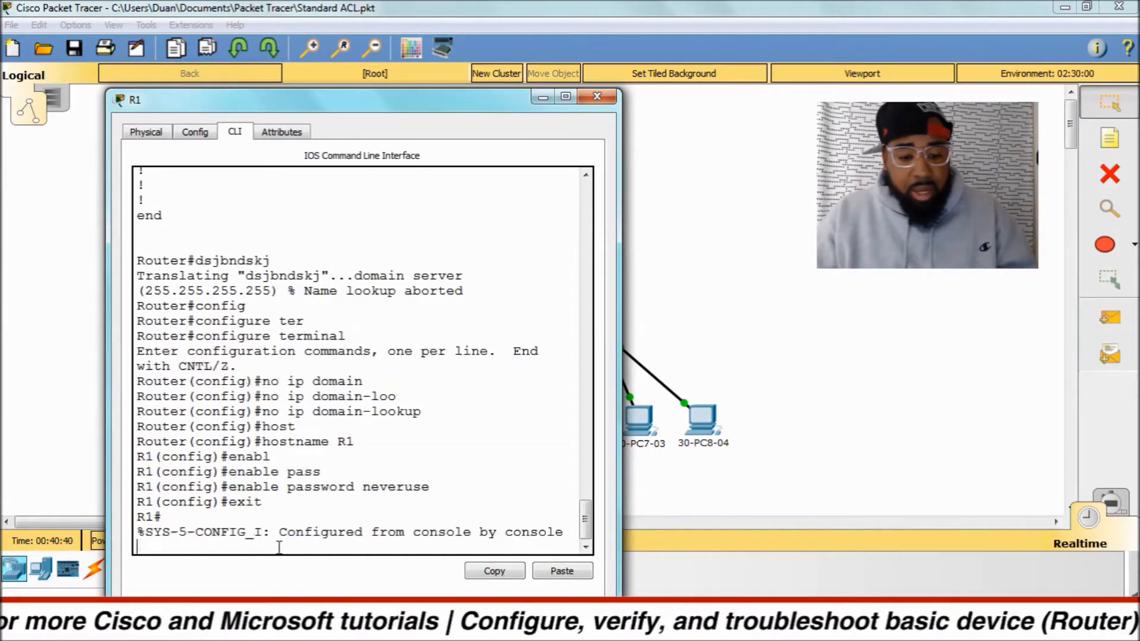
text(exit)
key(Return)
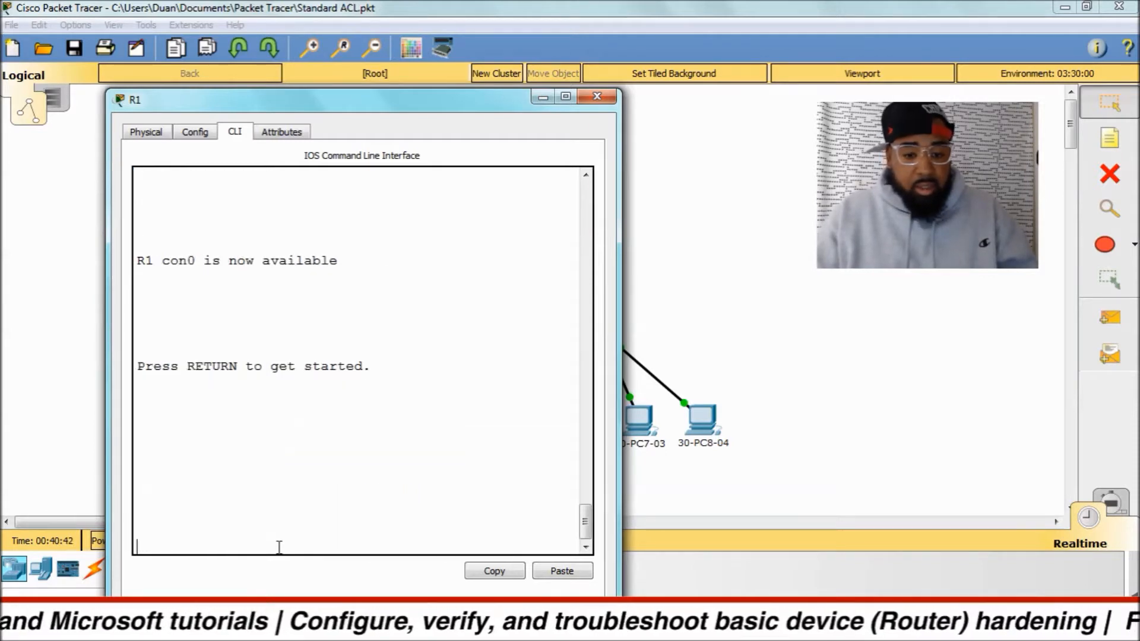
key(Return)
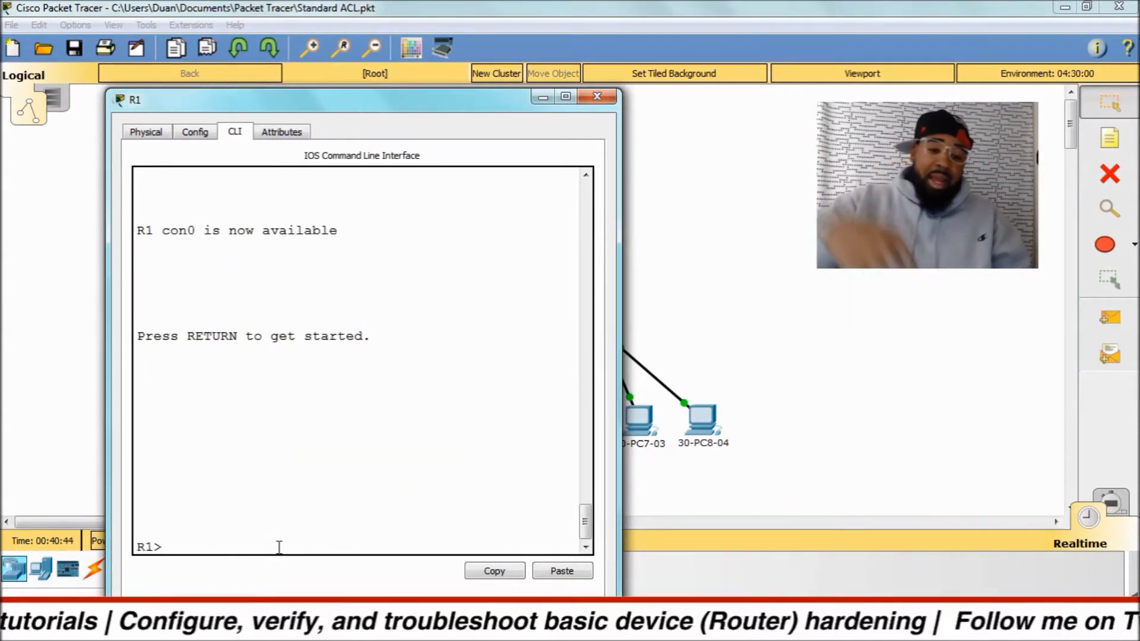
Enter privileged EXEC mode on R1 with enable, supplying the enable password at the prompt.
text(en)
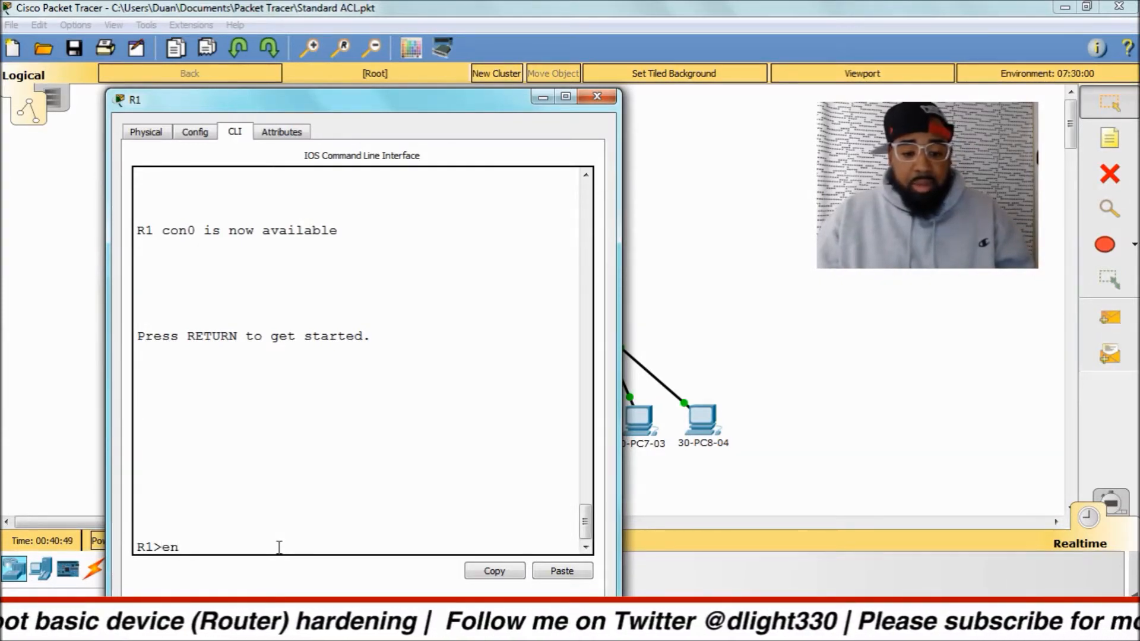
text(able)
key(Return)
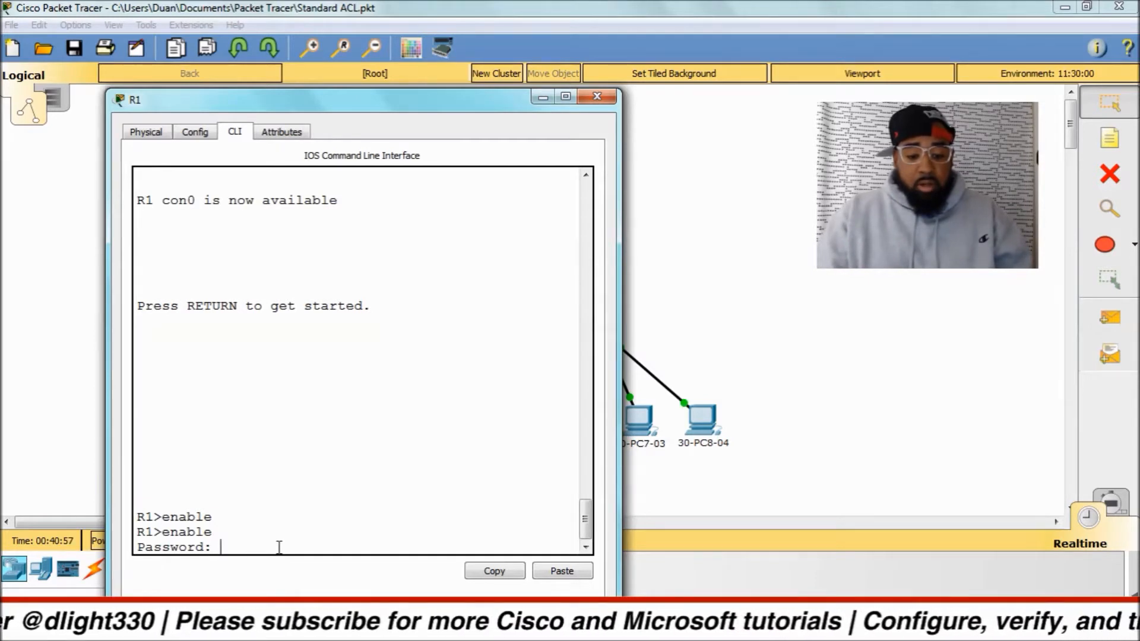
key(Return)
key(Return)
key(Return)
key(Return)
key(Return)
key(Return)
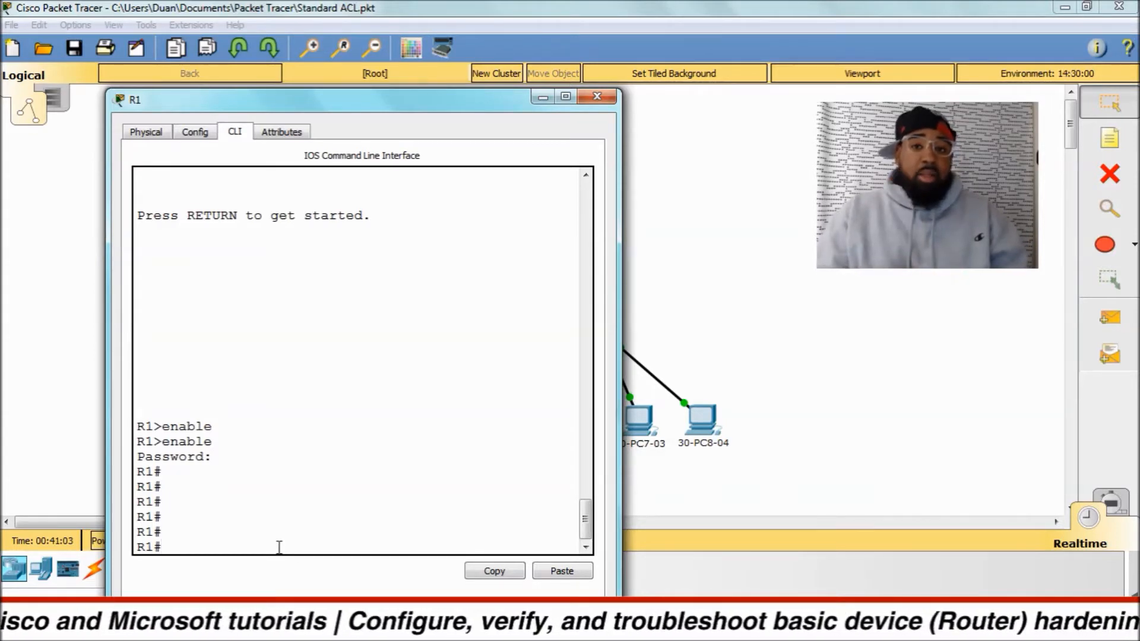
Display R1's configuration with sh run and examine its first part, including the enable password and domain lookup settings.
text(sh)
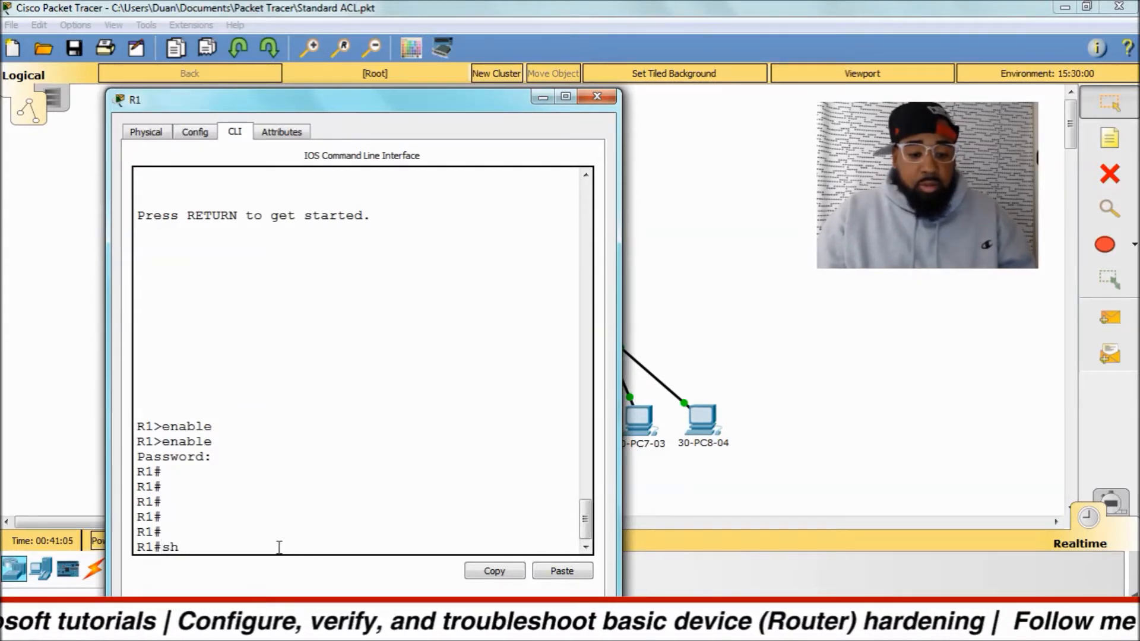
text( run)
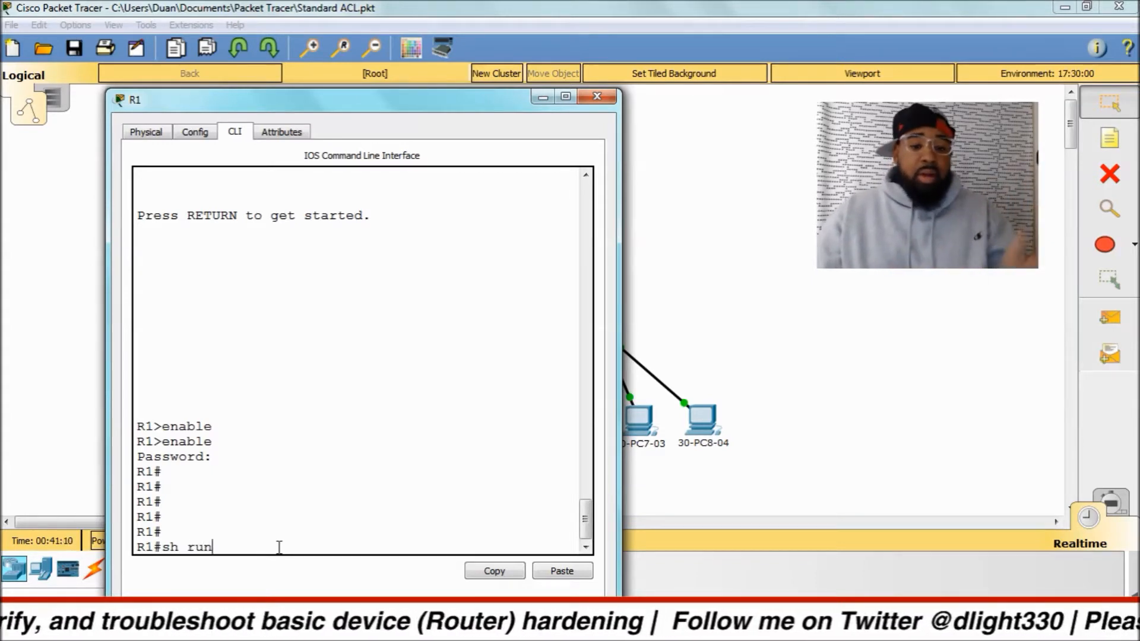
key(Return)
key(space)
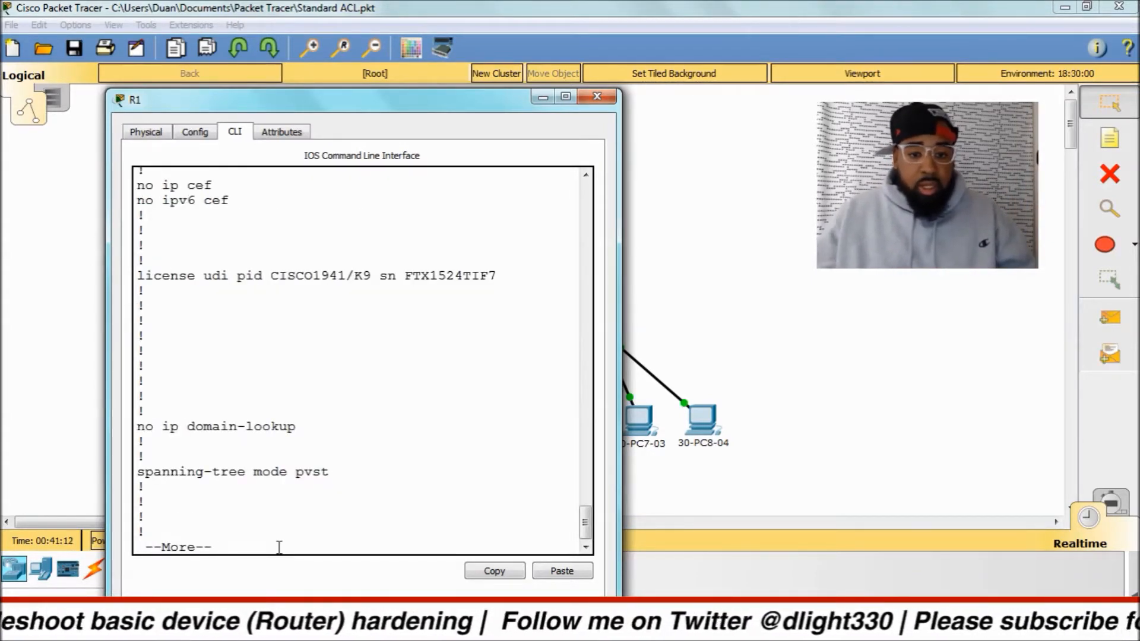
scroll(247, 526, up, 3)
scroll(299, 332, up, 2)
mouse_move(145, 332)
mouse_down()
mouse_move(278, 343)
mouse_move(313, 331)
mouse_move(134, 331)
mouse_up()
click(351, 373)
scroll(347, 386, down, 6)
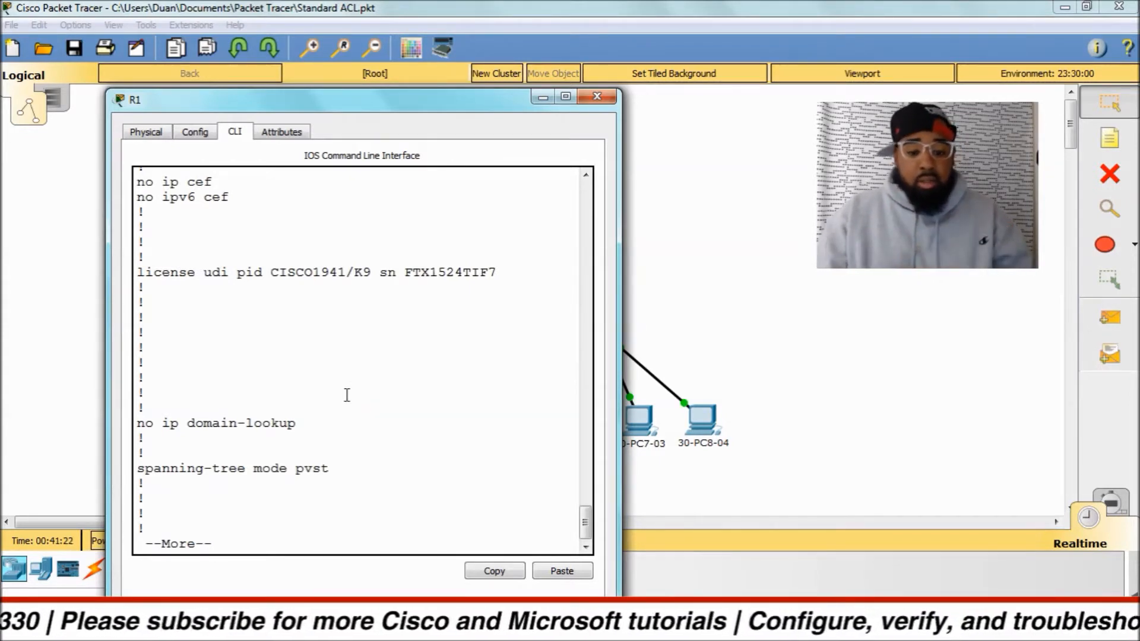
Quit the running configuration listing and enter global configuration mode on R1 with config t.
text(q)
text(config)
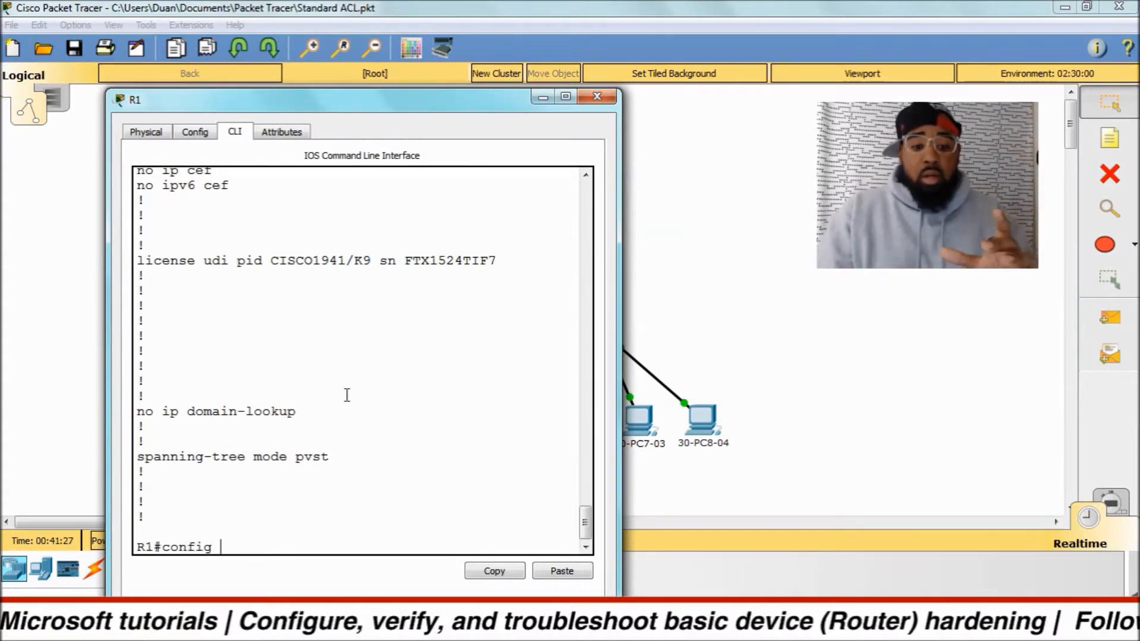
text(t)
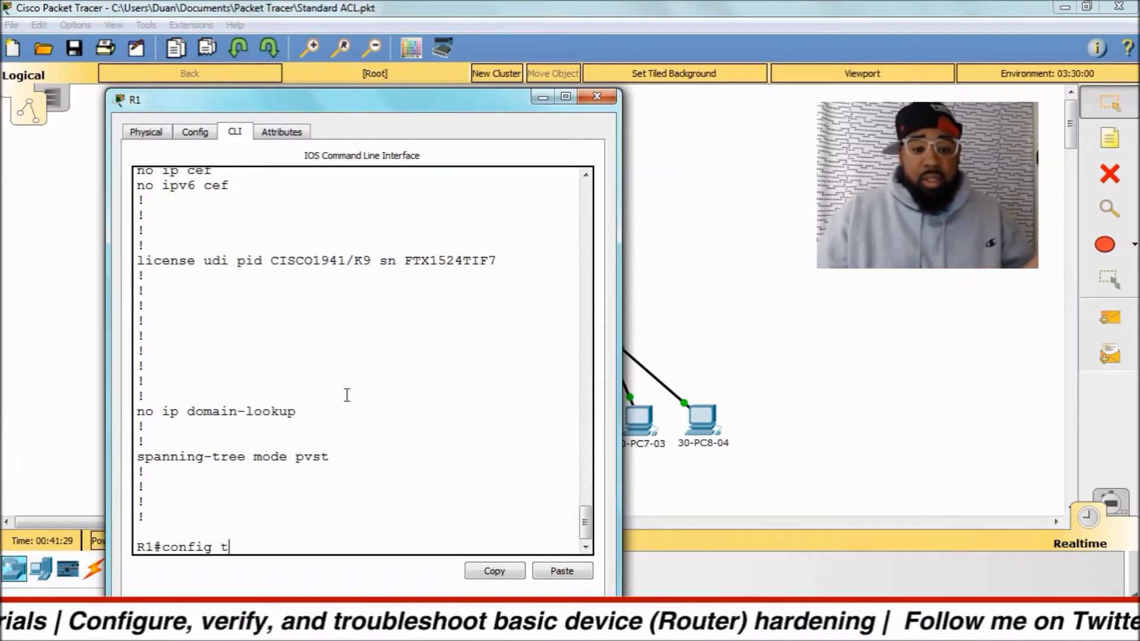
key(Return)
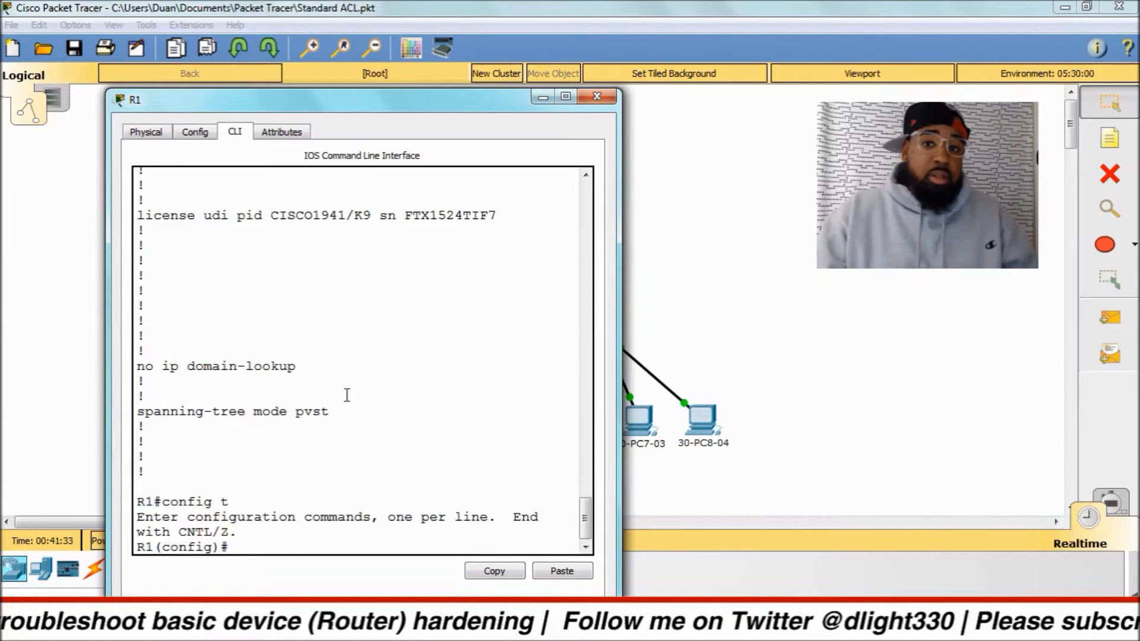
Set an encrypted privileged EXEC password on R1 with the enable secret command, entering the chosen secret password.
text(en)
key(Return)
text(enab)
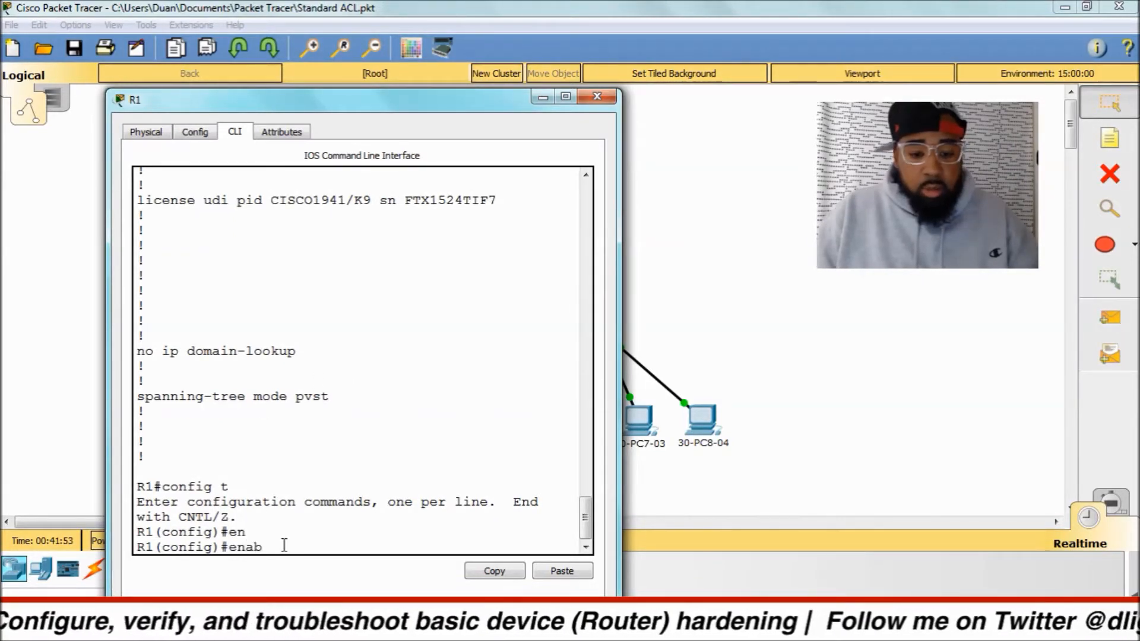
text(le sec)
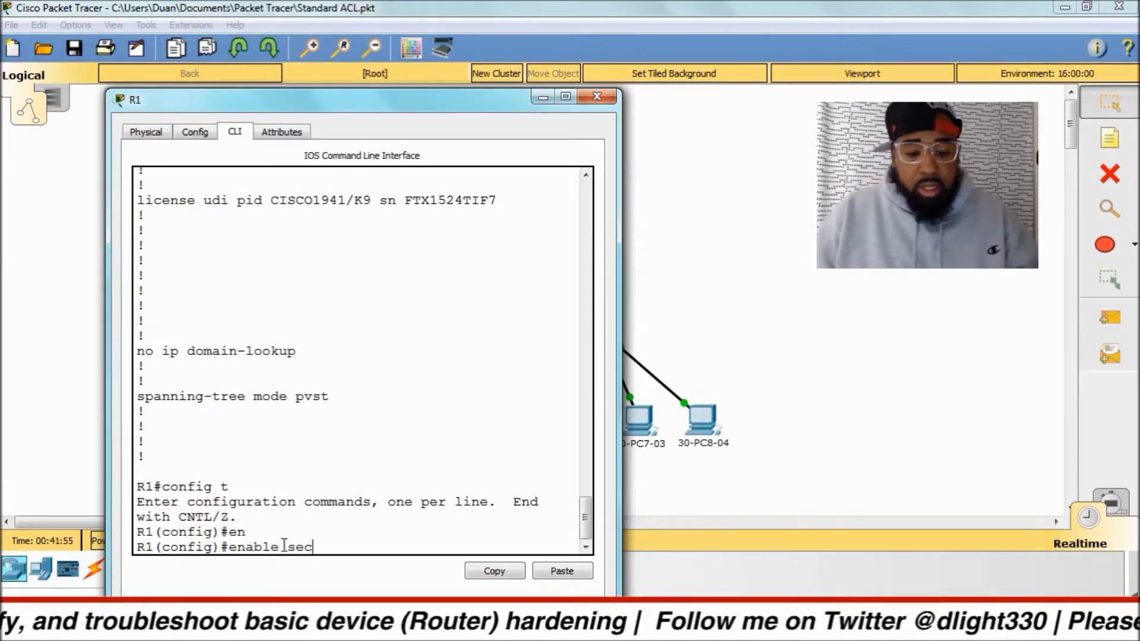
key(Tab)
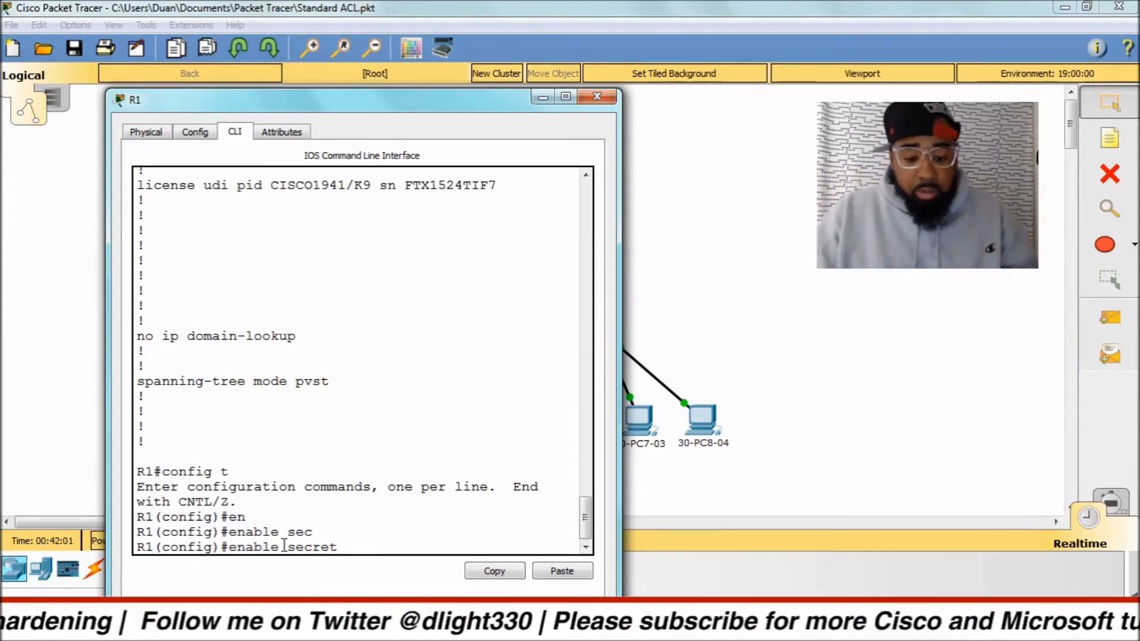
text(sicc)
key(BackSpace)
key(BackSpace)
key(BackSpace)
key(BackSpace)
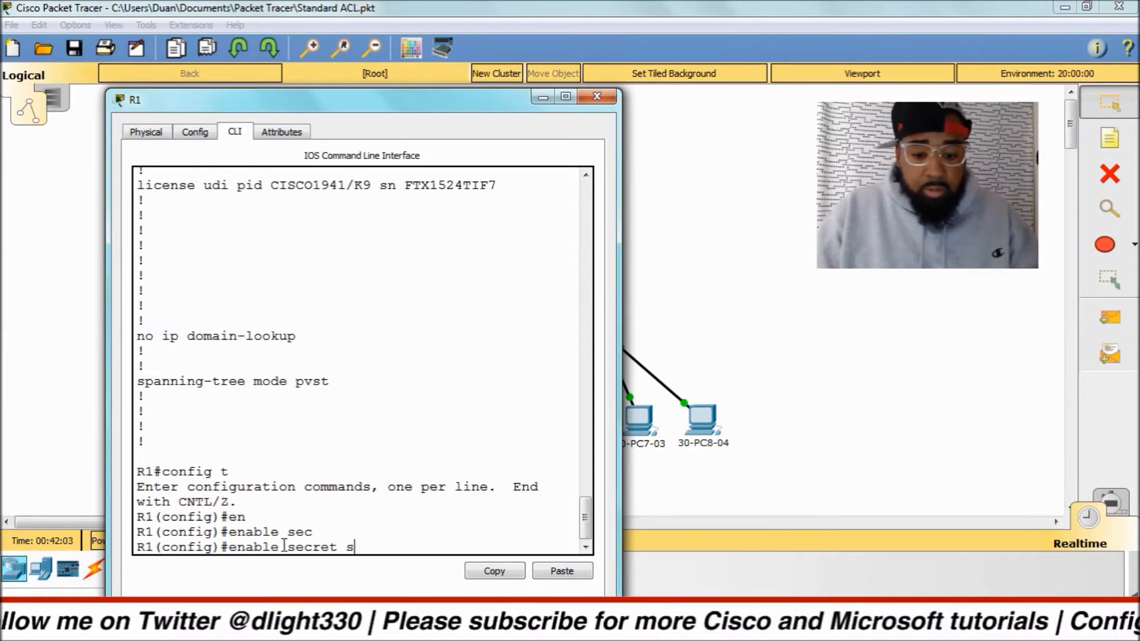
text(cisco)
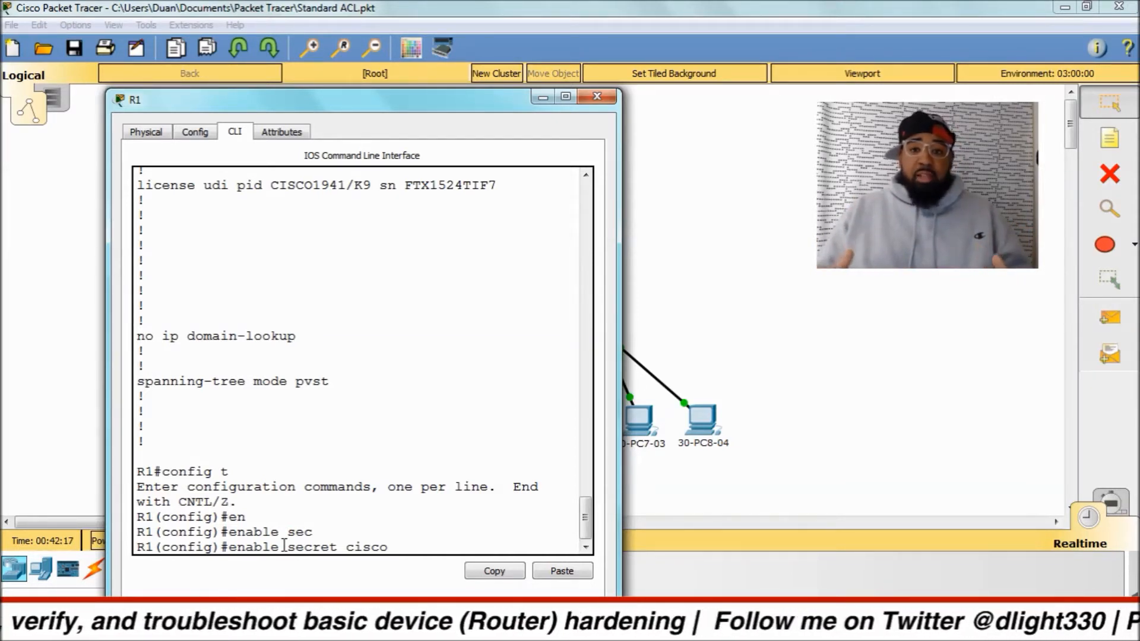
key(BackSpace)
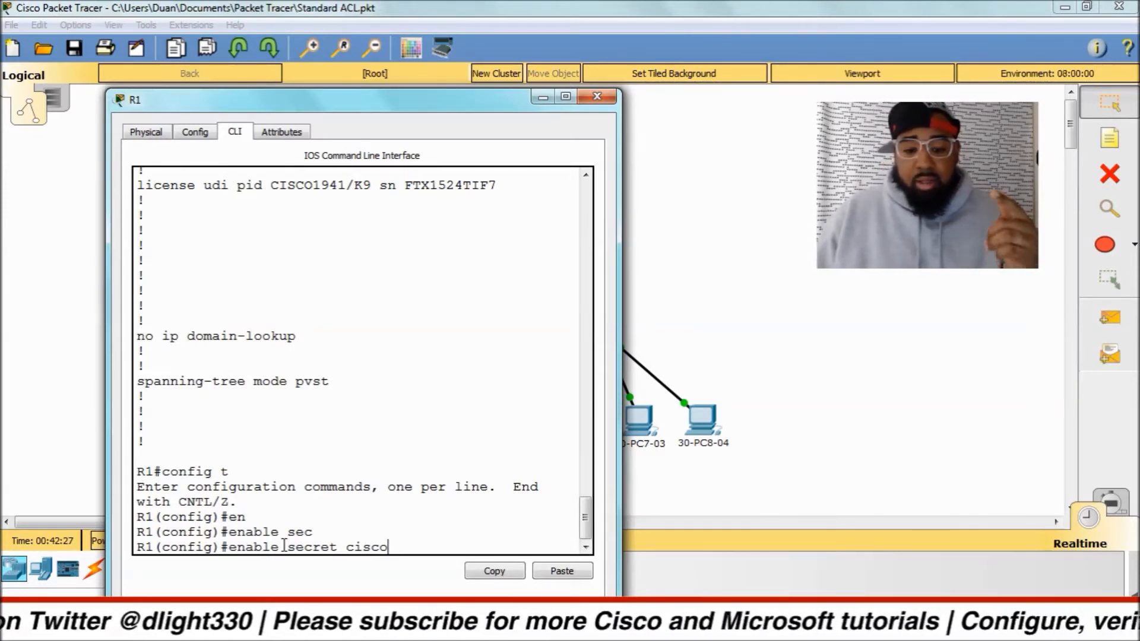
key(Return)
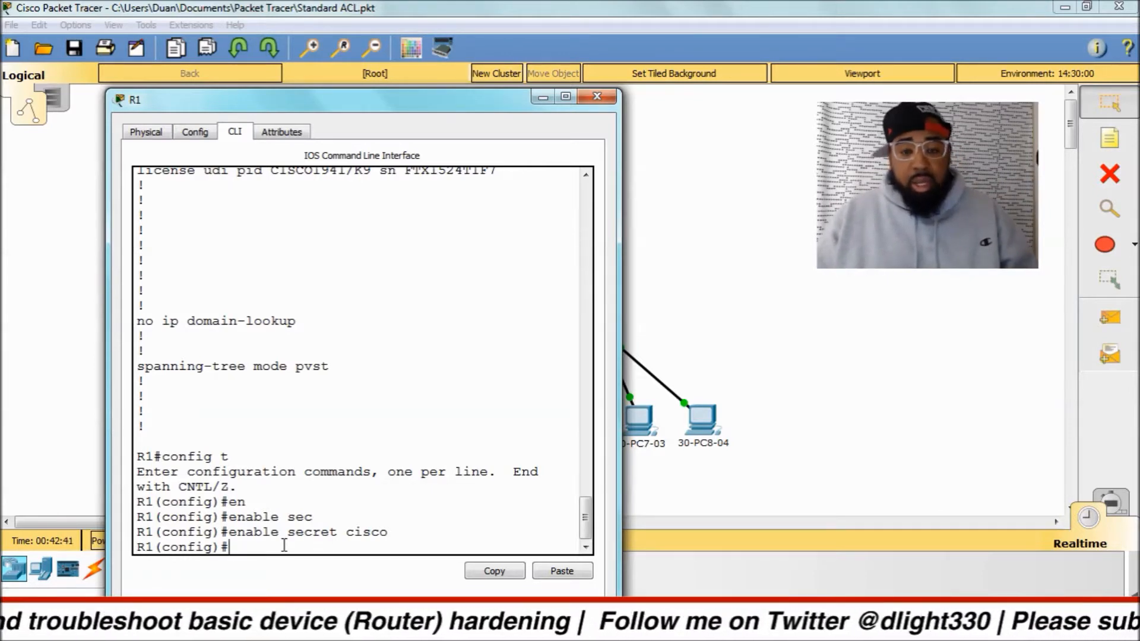
Leave global configuration mode, exit R1's console session and start a fresh one in user EXEC mode.
key(ctrl+z)
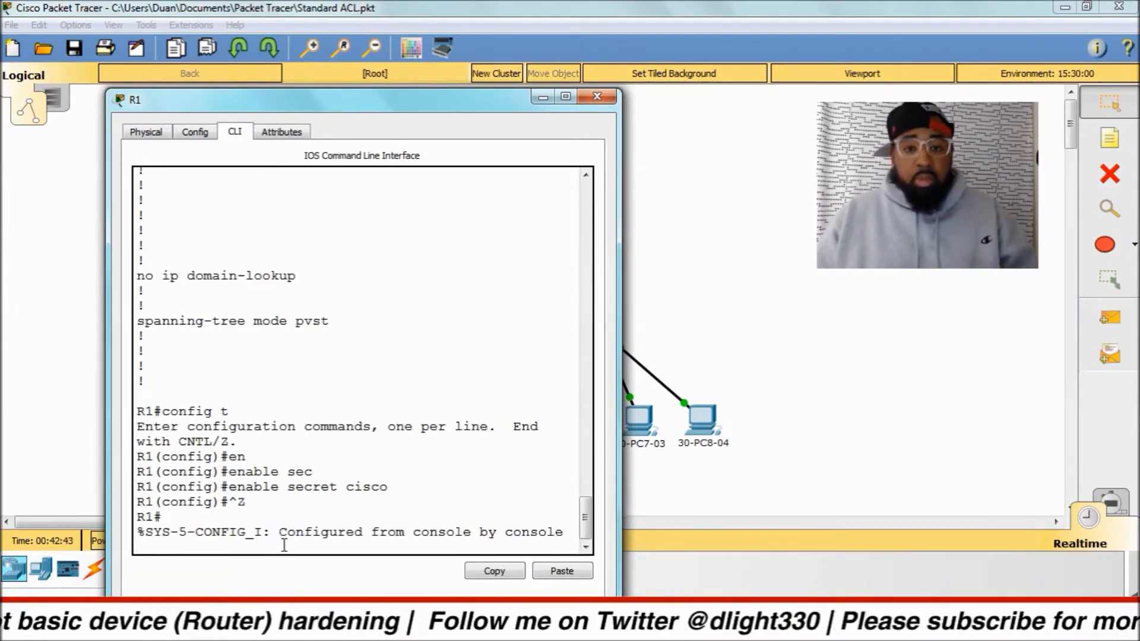
text(\)
key(Return)
key(Return)
key(Return)
key(Return)
key(Return)
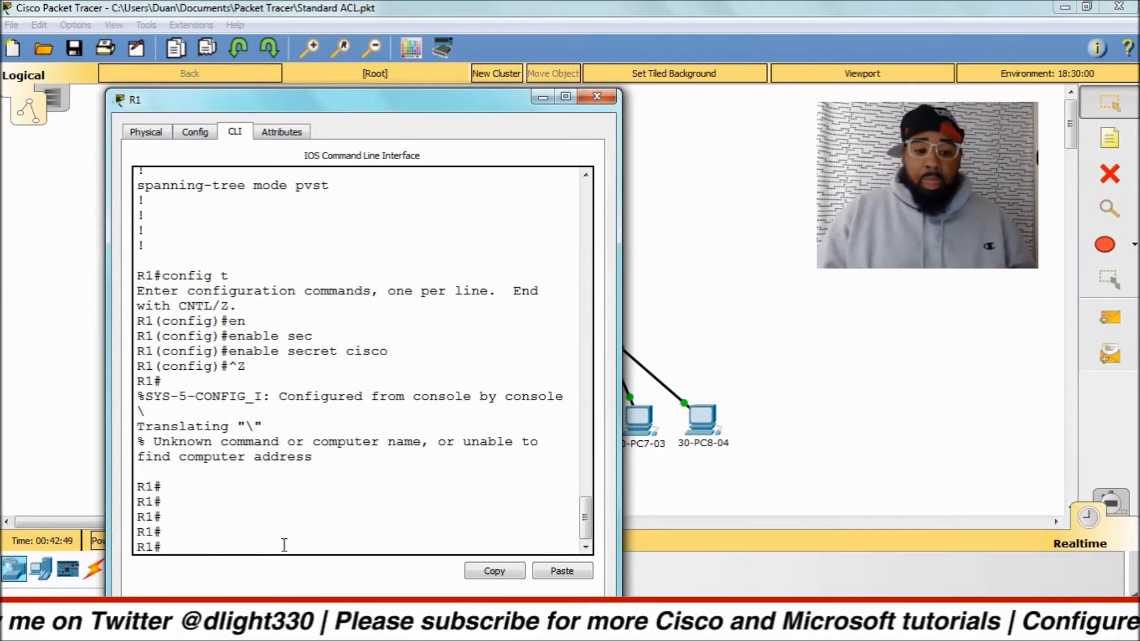
text(exit)
key(Return)
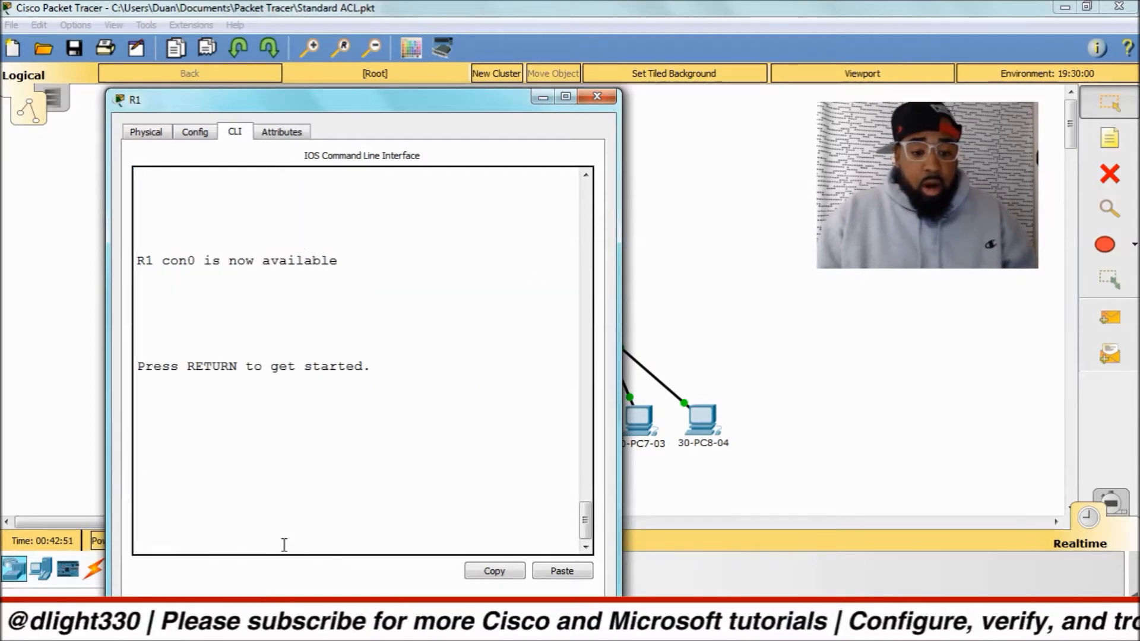
key(Return)
key(Return)
key(Return)
key(Return)
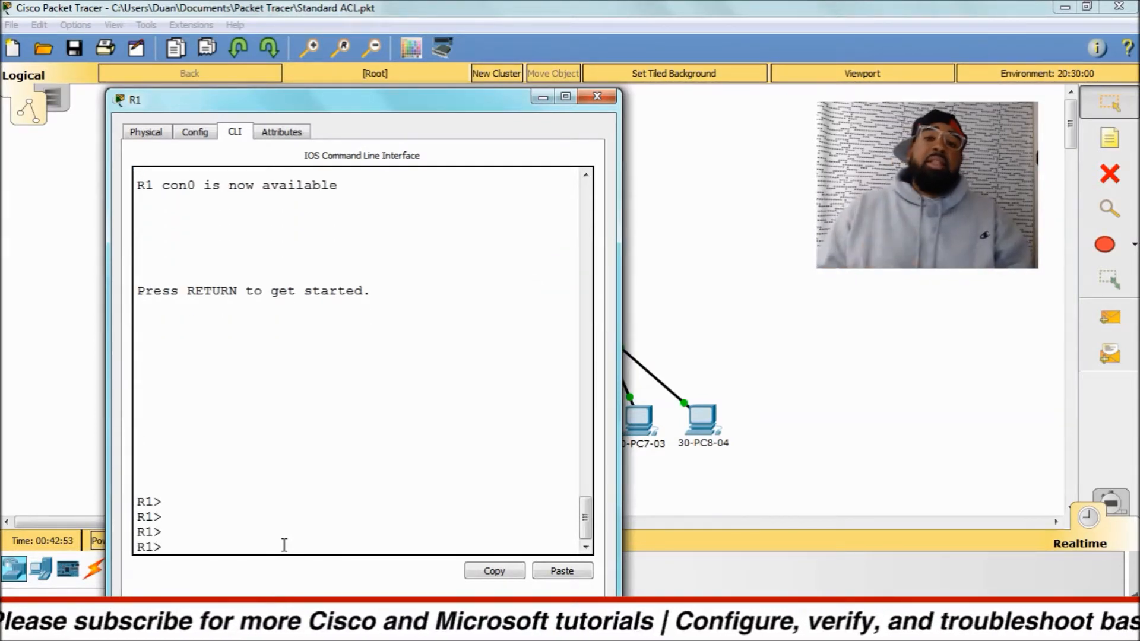
Enter privileged EXEC mode on R1 with en, supplying the enable secret password at the prompt.
text(en)
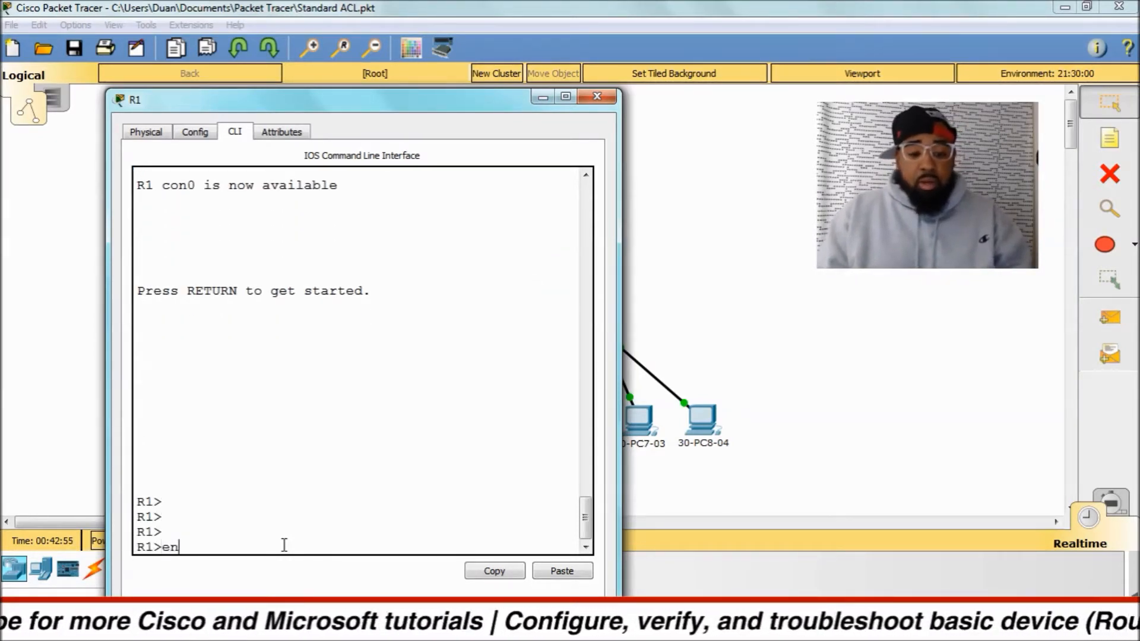
key(Return)
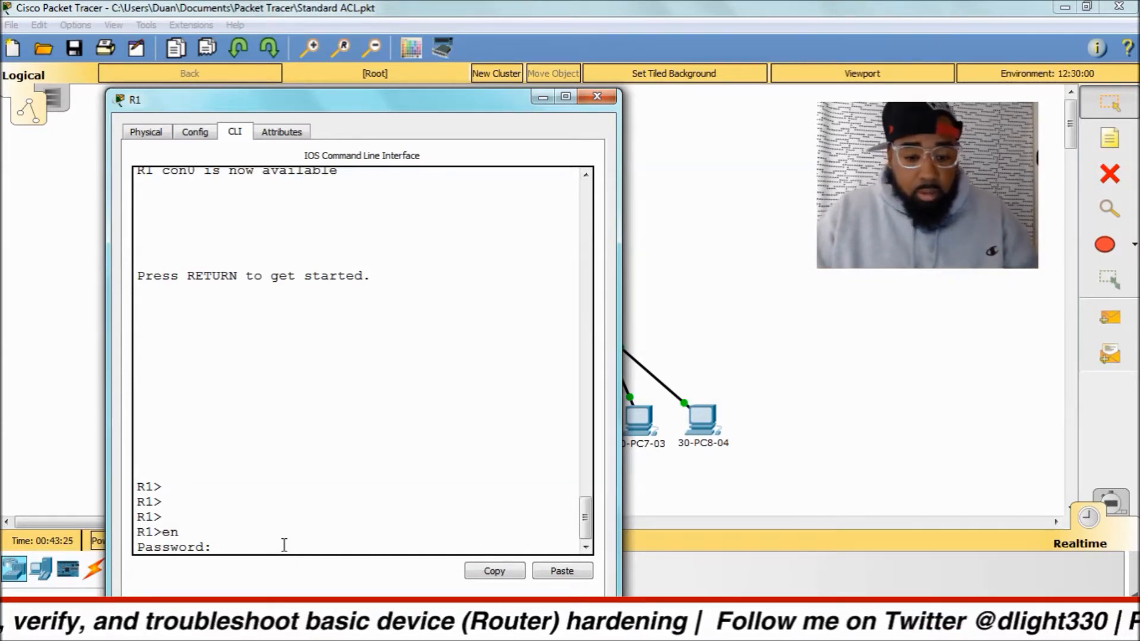
key(Return)
key(Return)
key(Return)
key(Return)
key(Return)
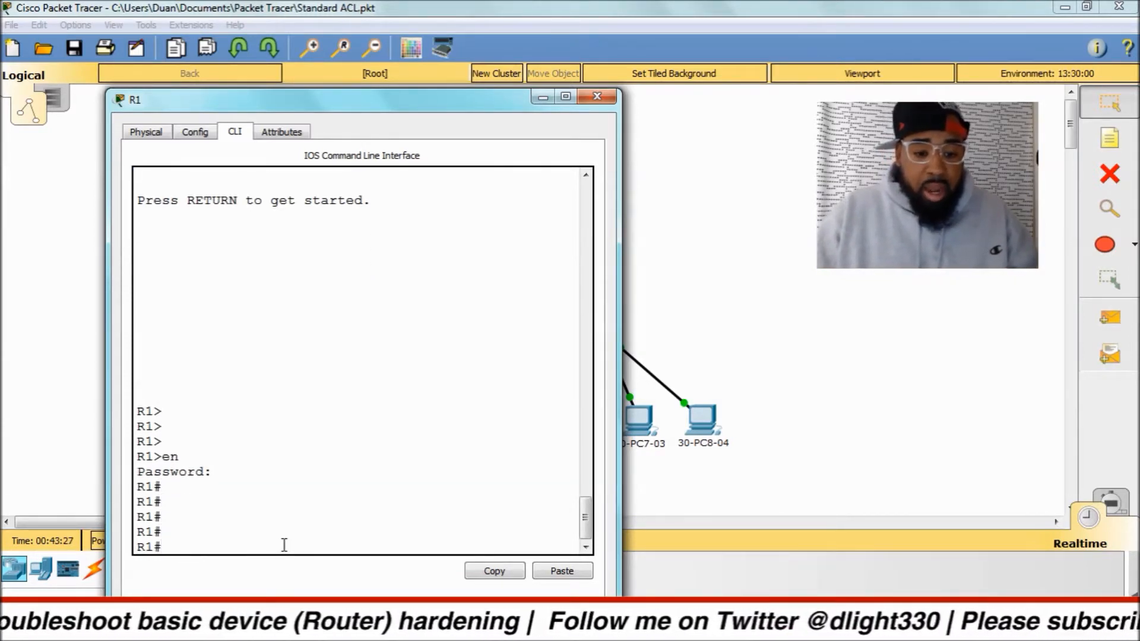
Display R1's configuration with sh running-config, compare the enable secret and enable password lines, and quit the listing.
text(sh run)
key(Tab)
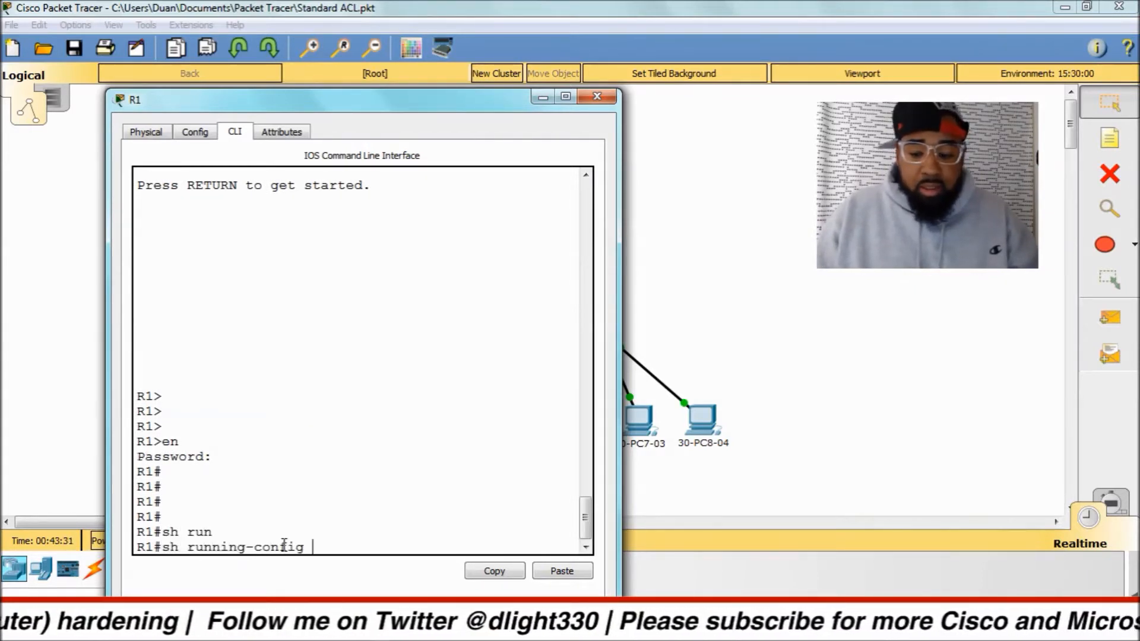
key(Return)
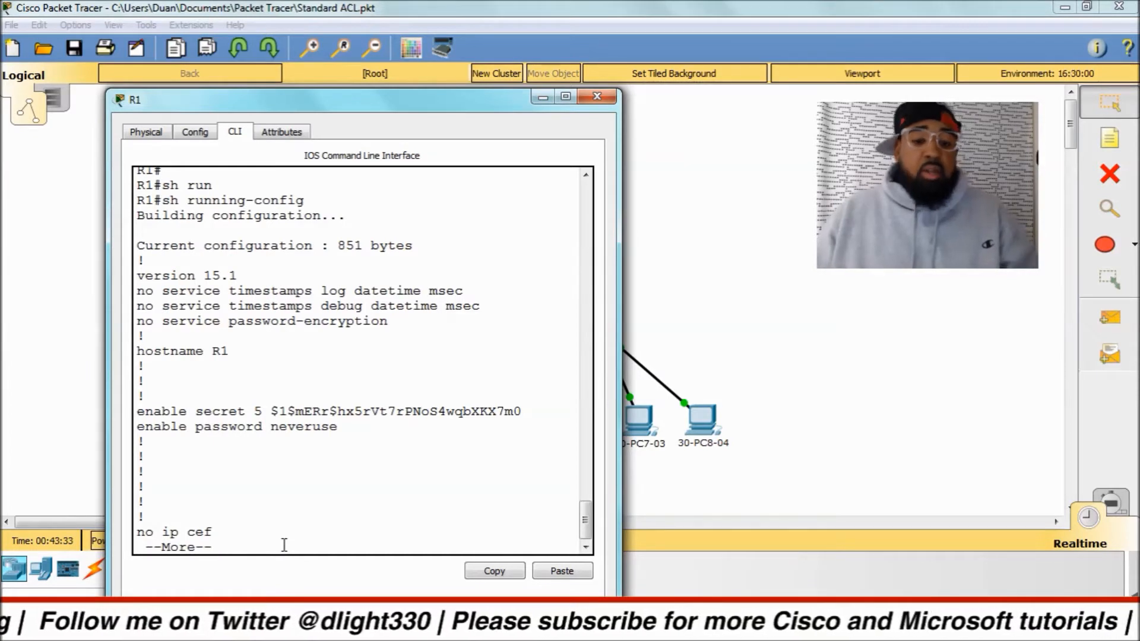
drag(137, 411, 532, 413)
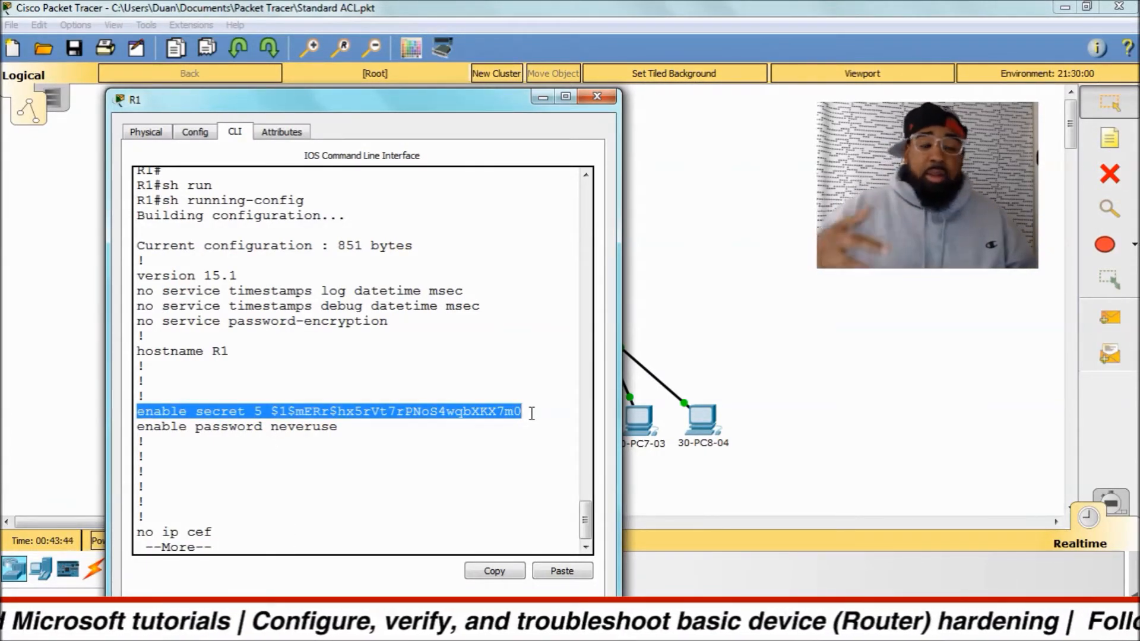
click(266, 457)
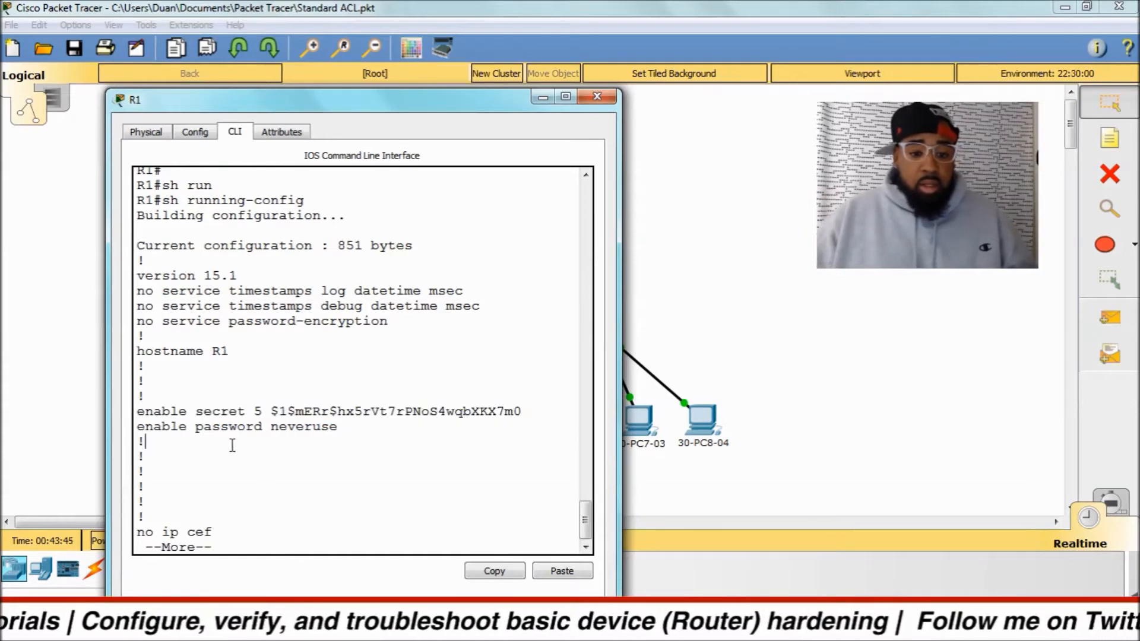
drag(141, 426, 355, 424)
click(357, 426)
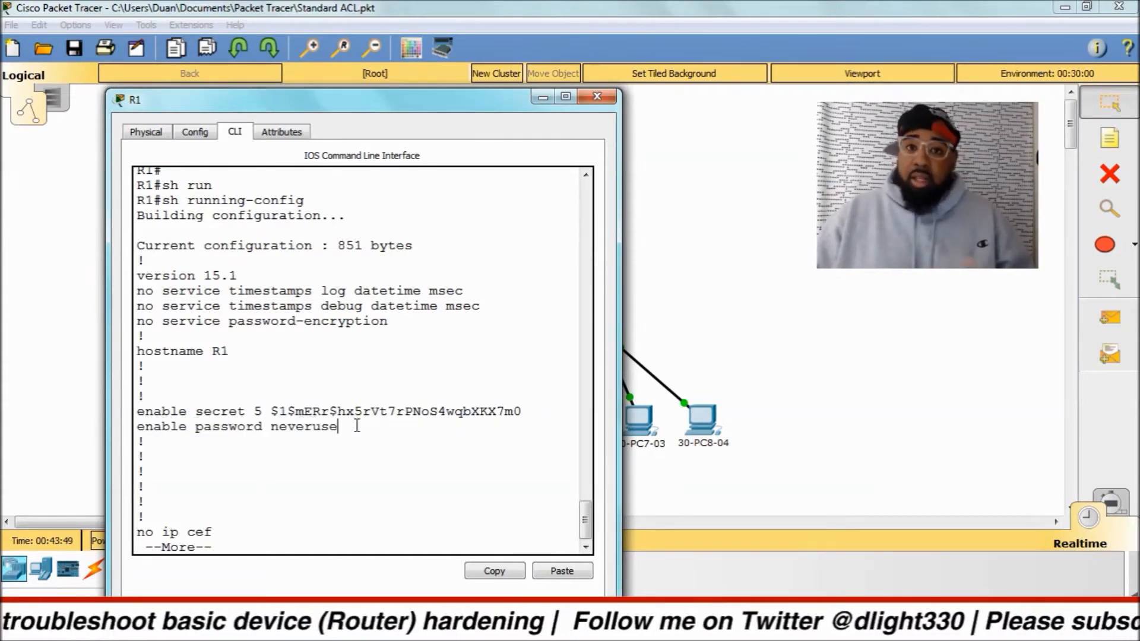
key(q)
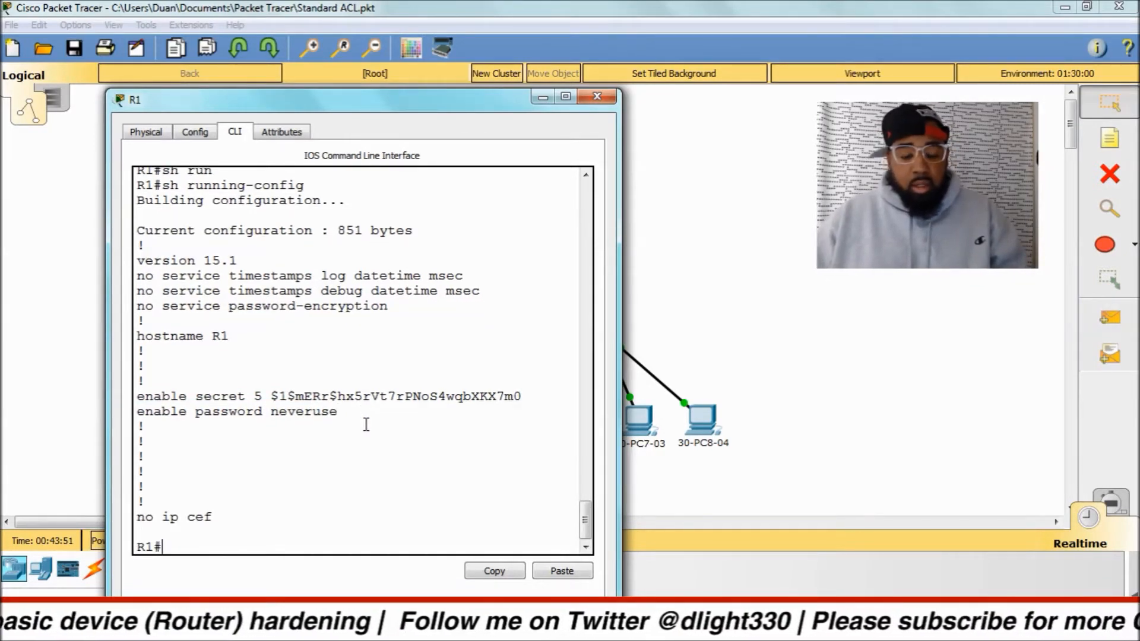
Enter global configuration mode on R1 and open console line 0 for configuration with line con 0.
text(co)
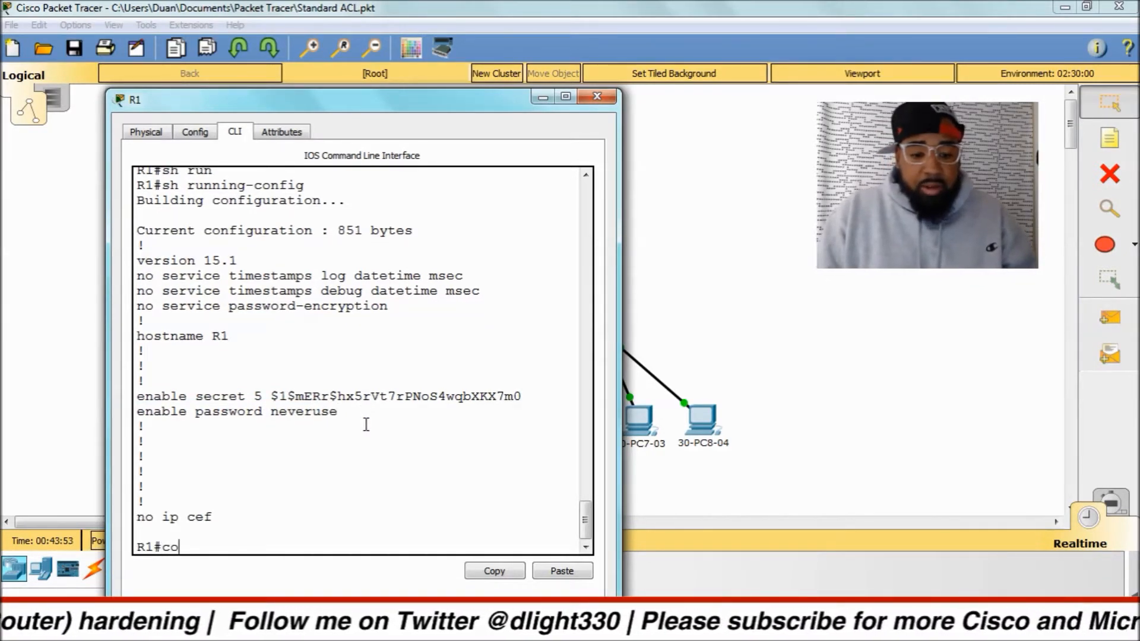
text(nfig t)
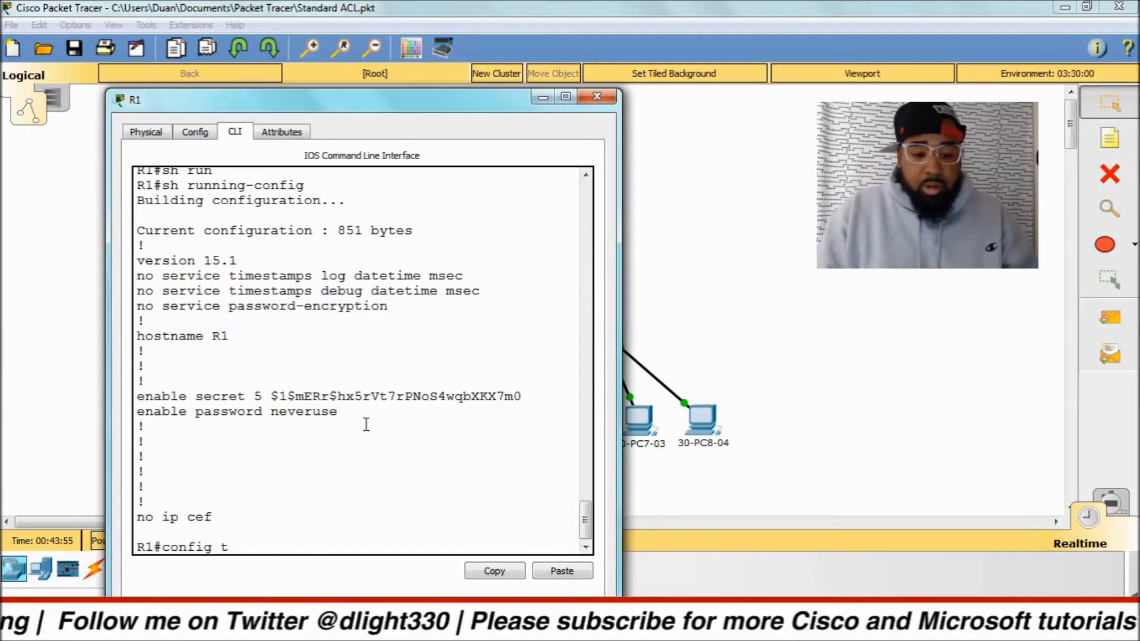
key(Return)
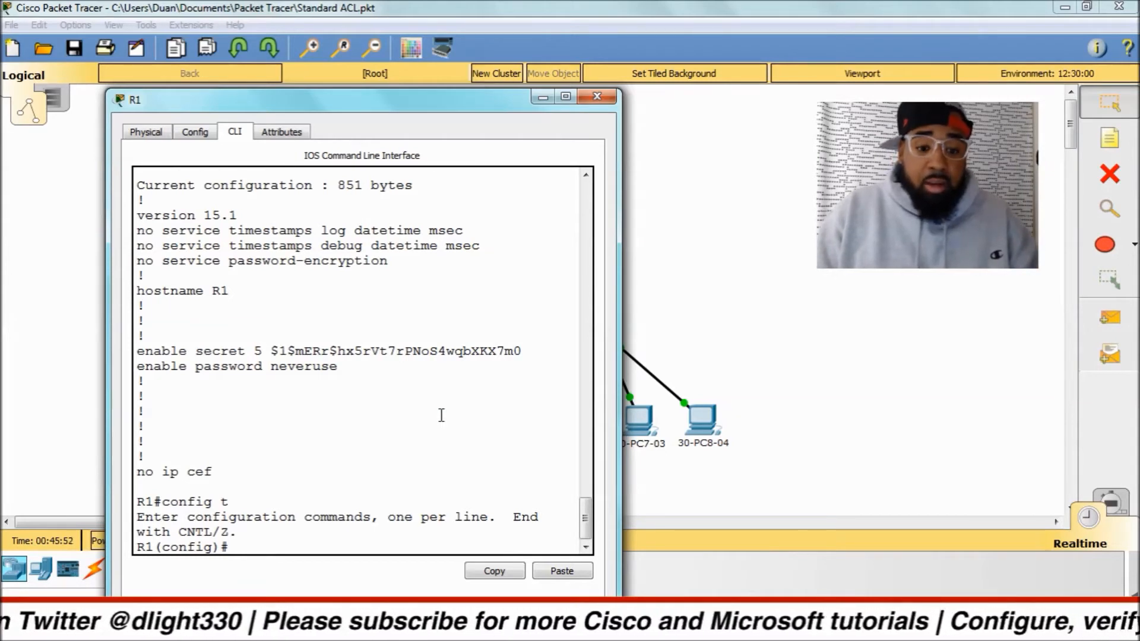
text(line)
text( con)
key(Tab)
text(0)
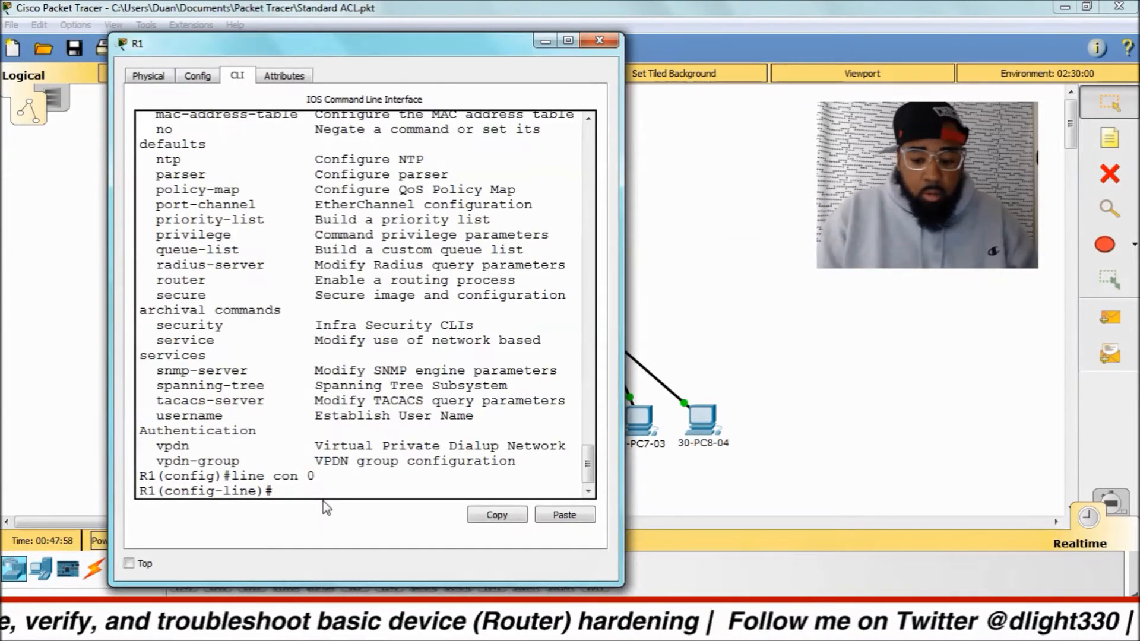
Set the line password on R1's console line 0 and require it at sign-in with the login command.
text(passwo)
key(Tab)
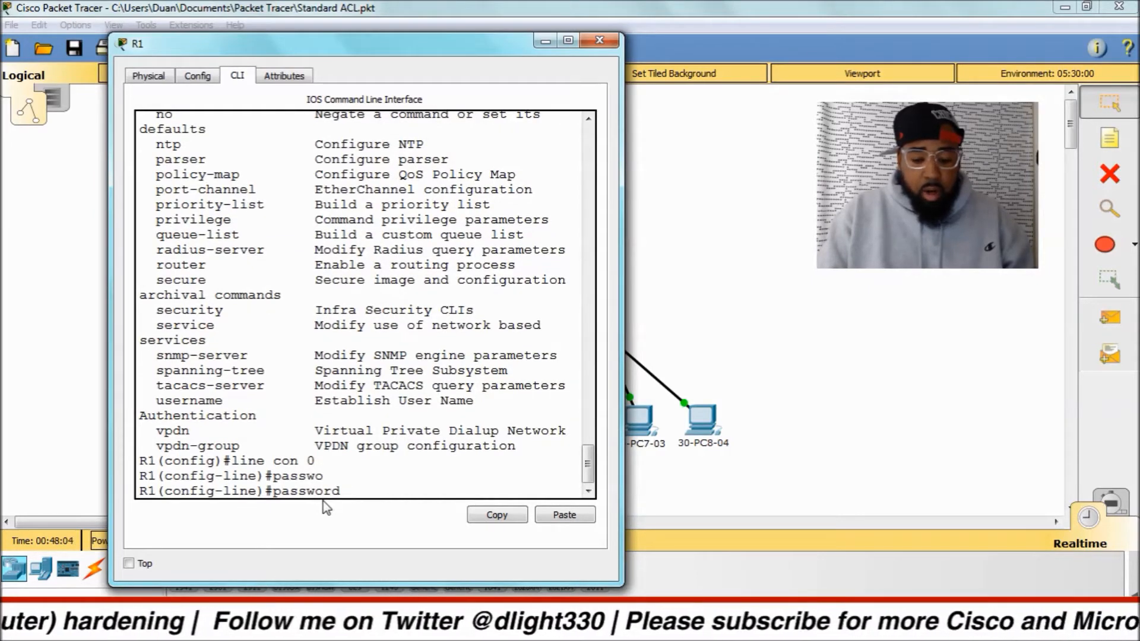
text(console)
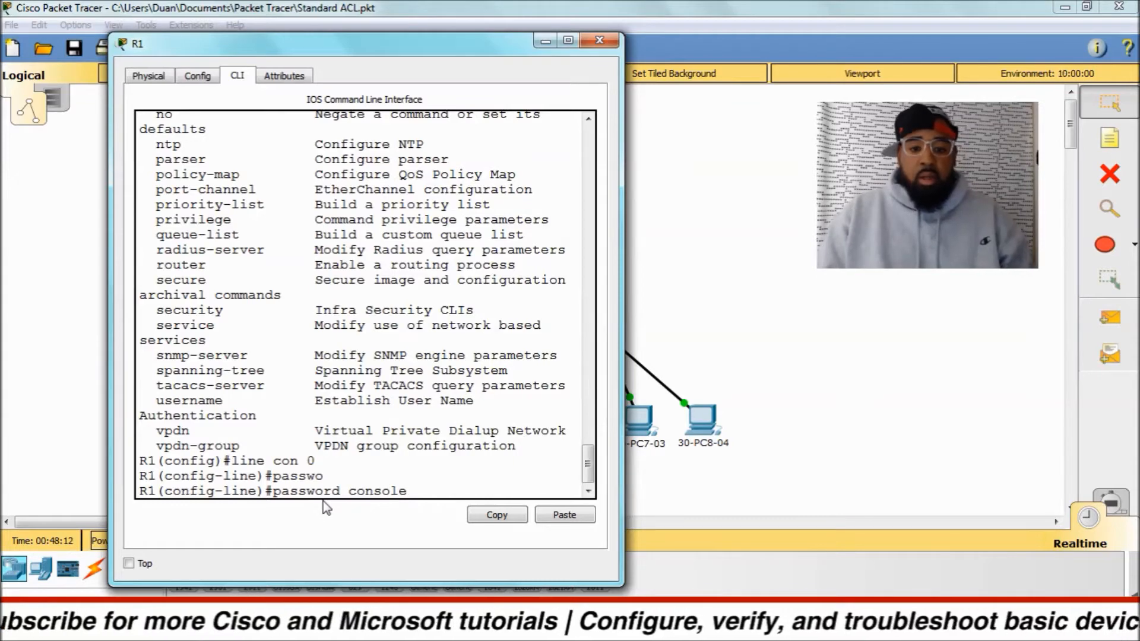
key(Return)
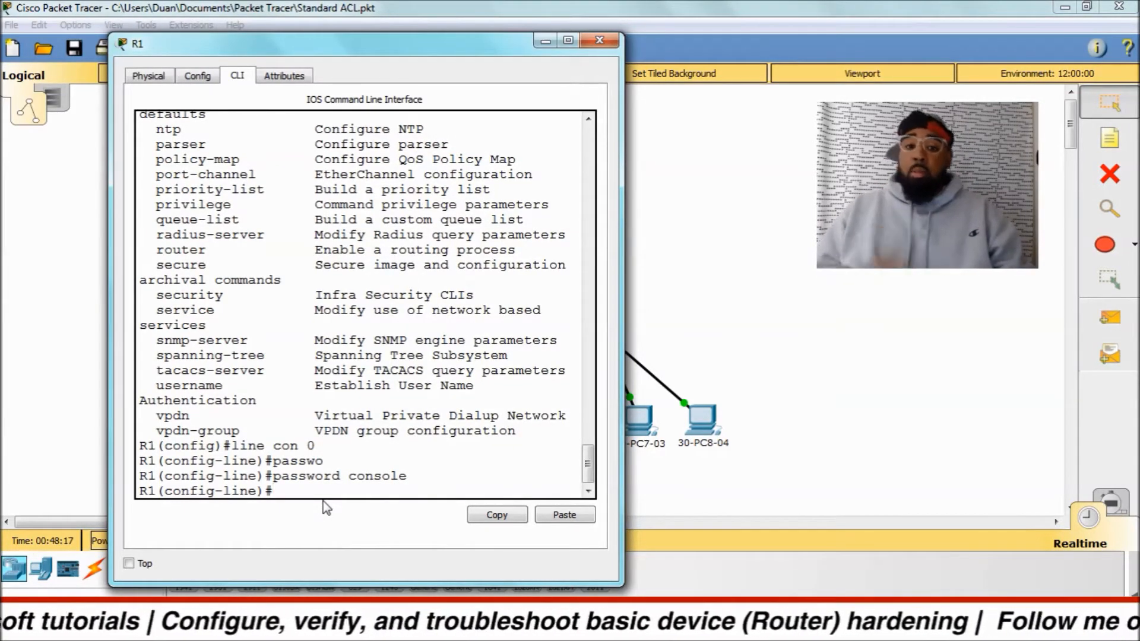
text(login)
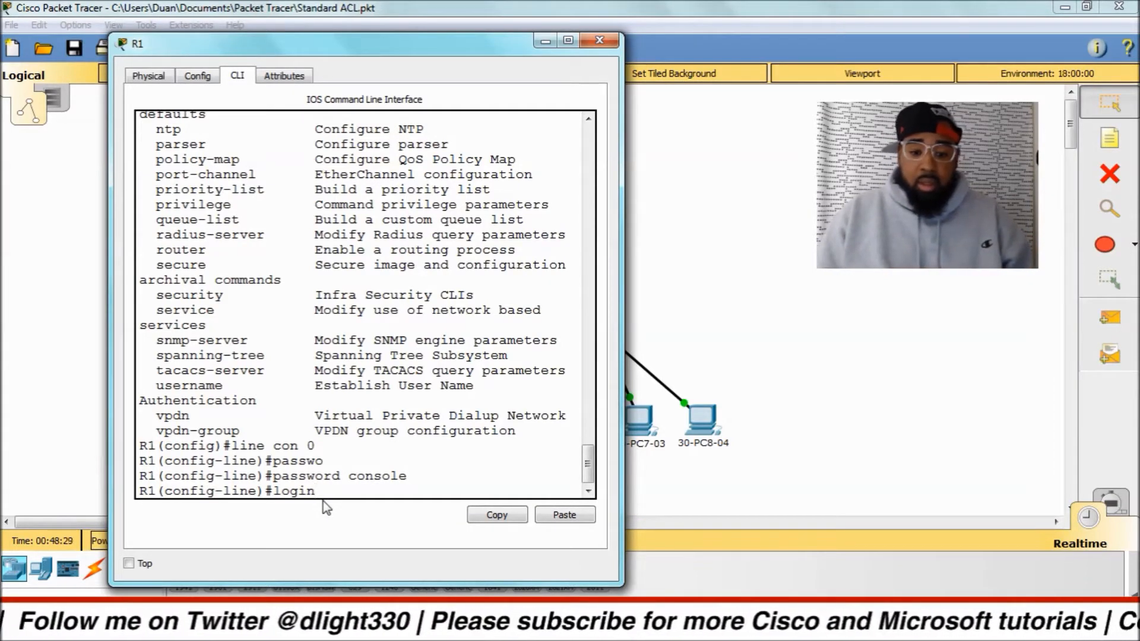
key(Return)
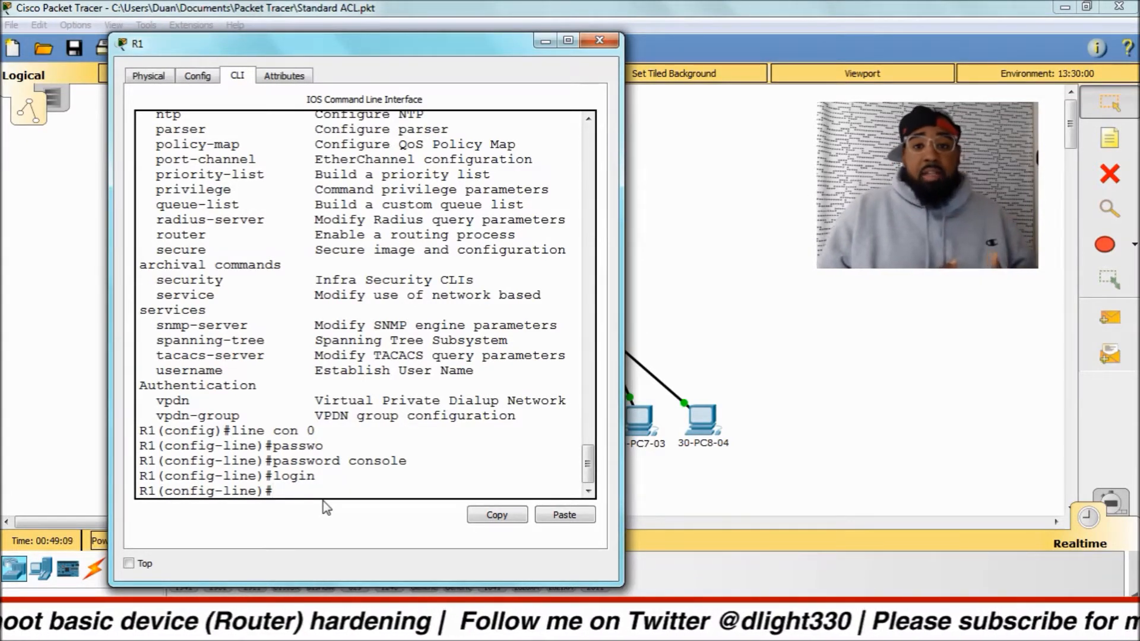
Set the console line's exec-timeout to 0 minutes 0 seconds, checking the command's minutes and seconds arguments with the built-in help.
text(exec-tim)
key(Tab)
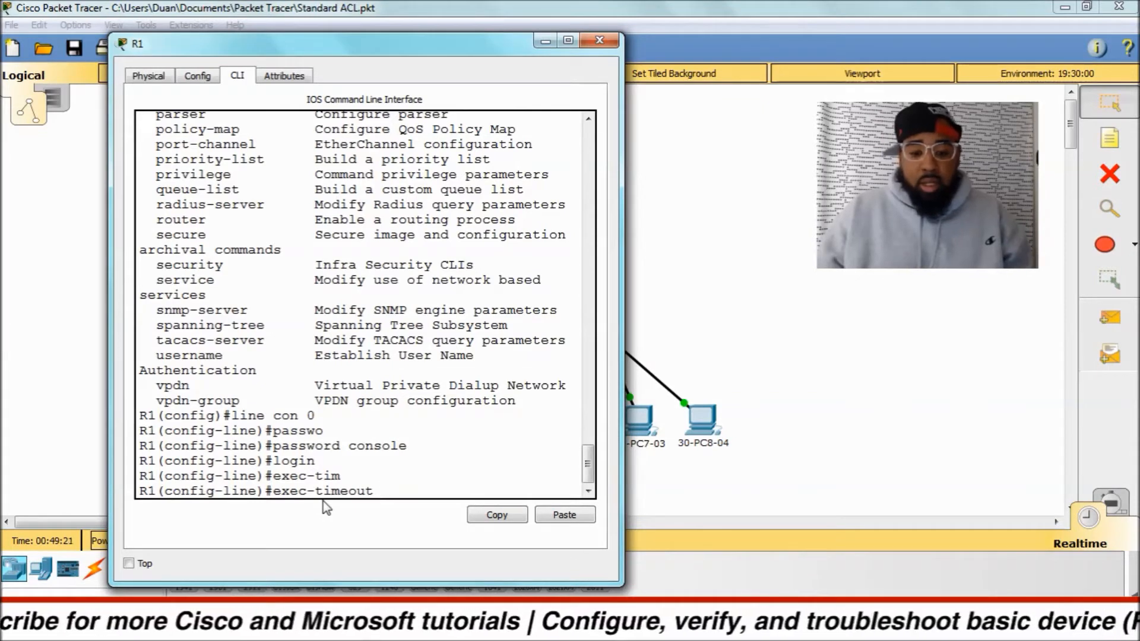
text(?)
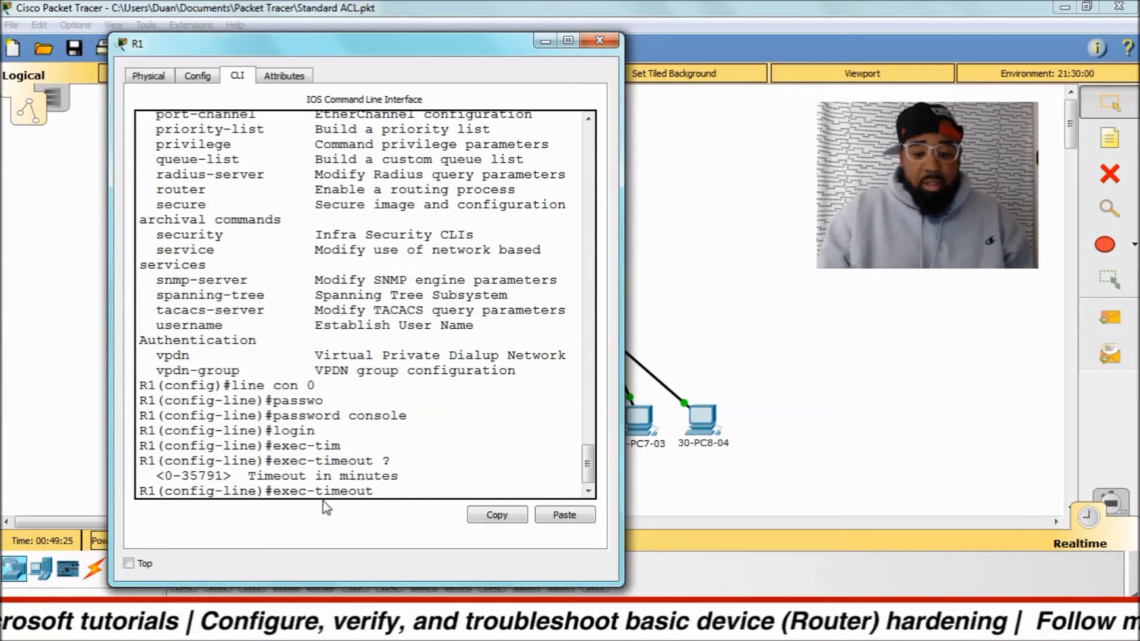
text(5)
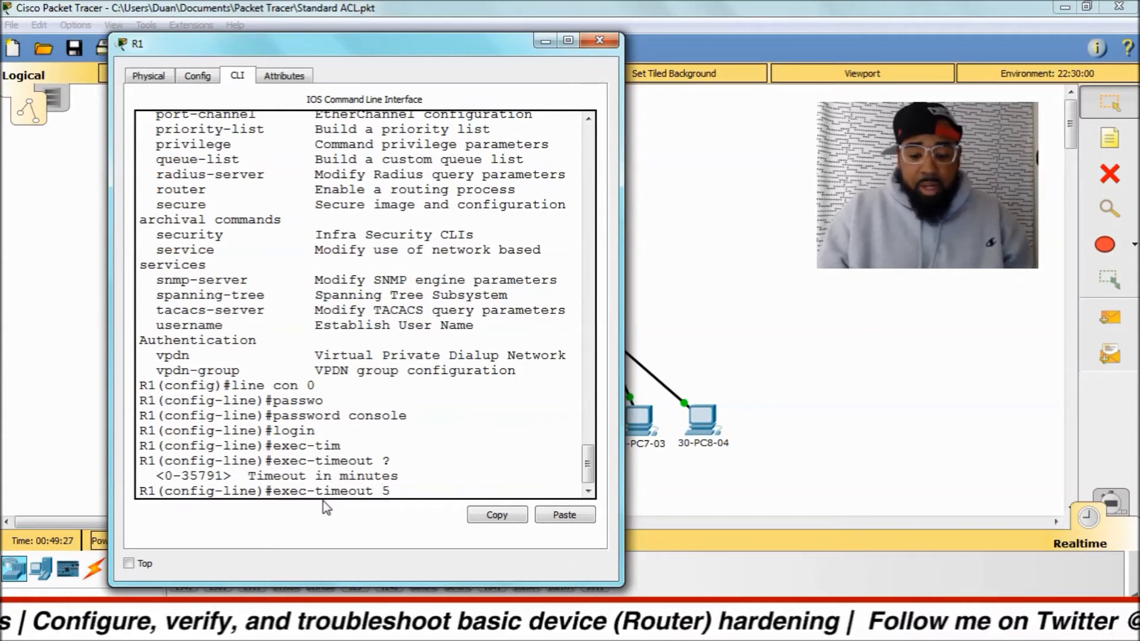
text( ?)
key(BackSpace)
key(BackSpace)
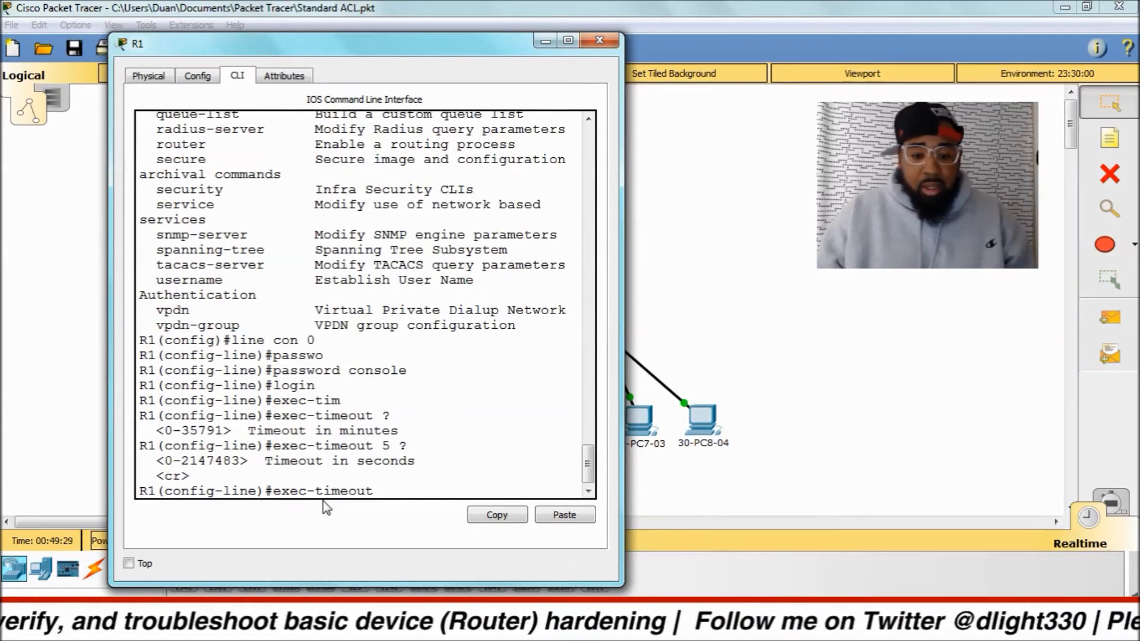
text(0 0)
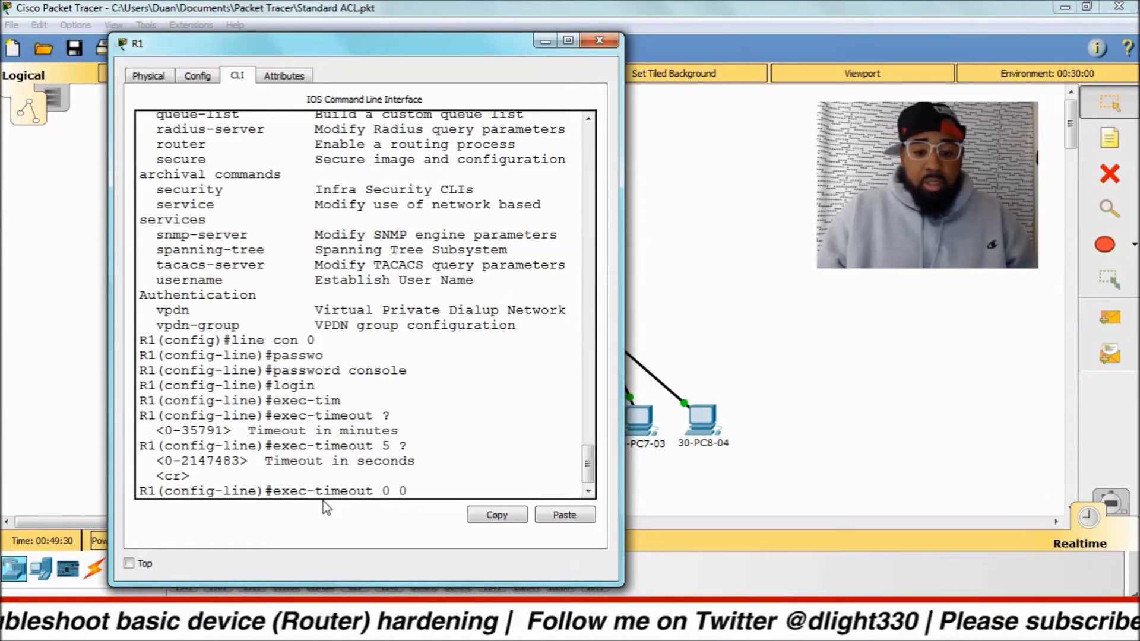
key(Return)
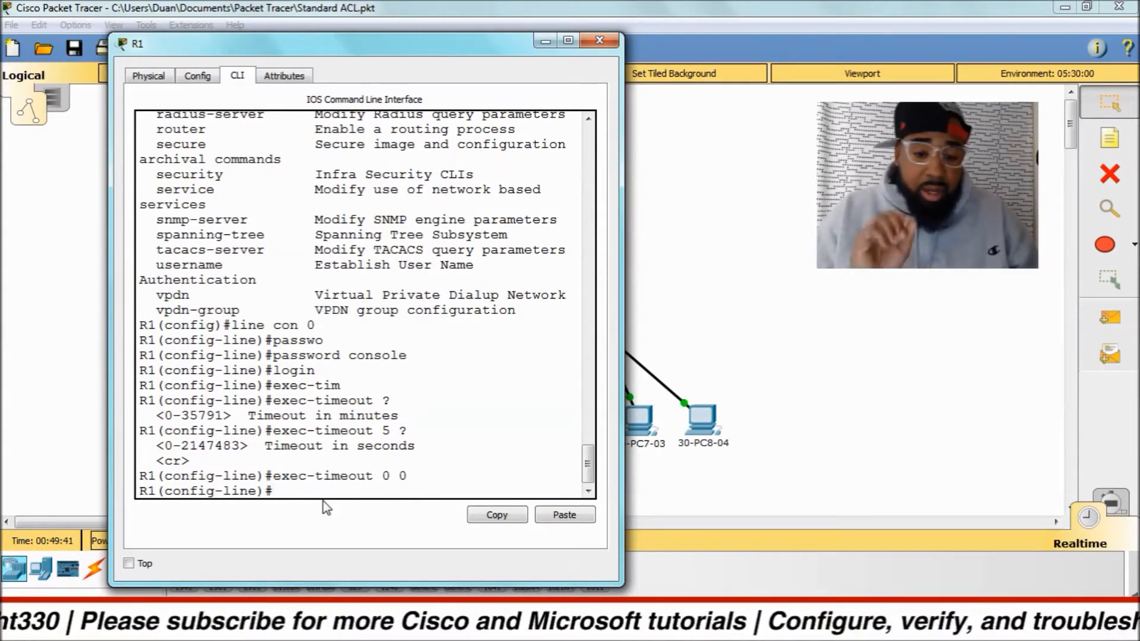
Leave console line configuration and open interface g0/0 on R1 for configuration.
text(exit)
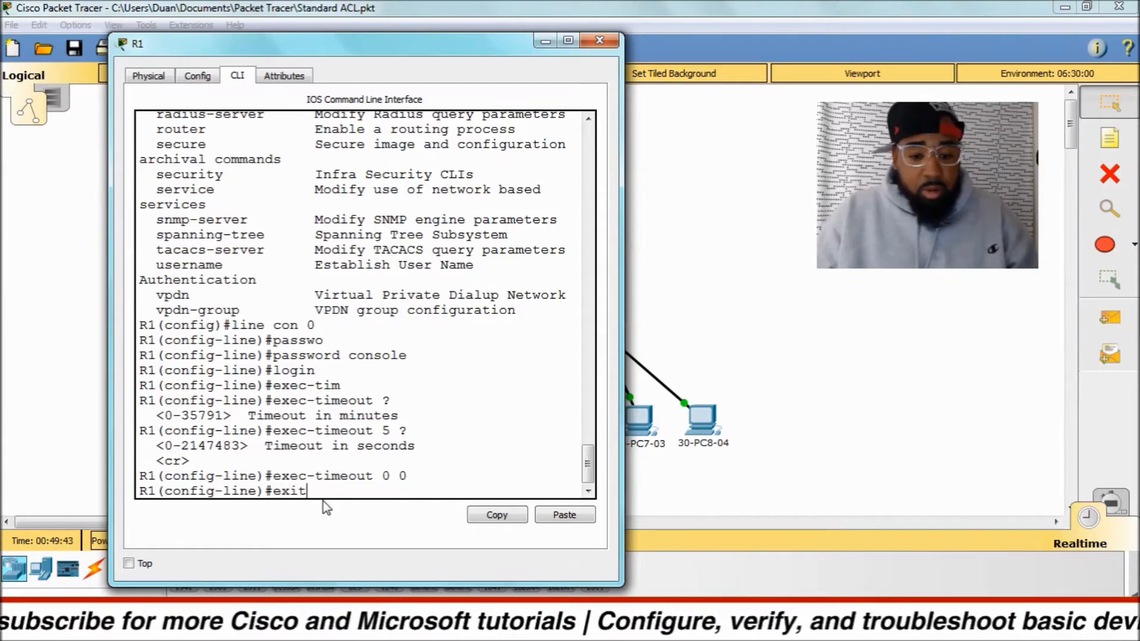
key(Return)
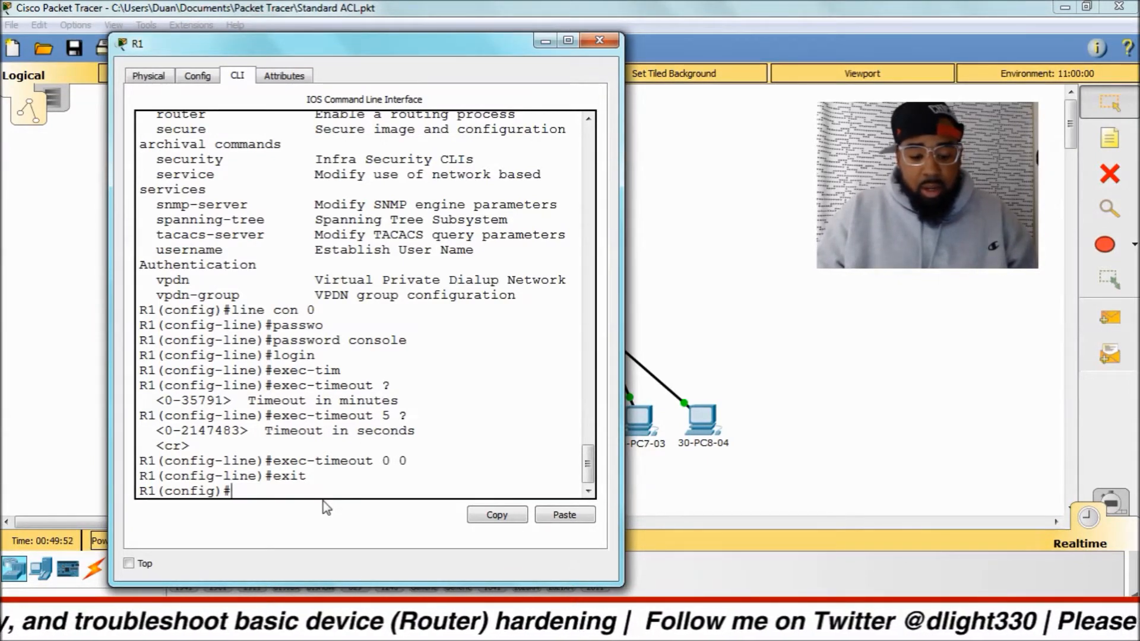
text(i)
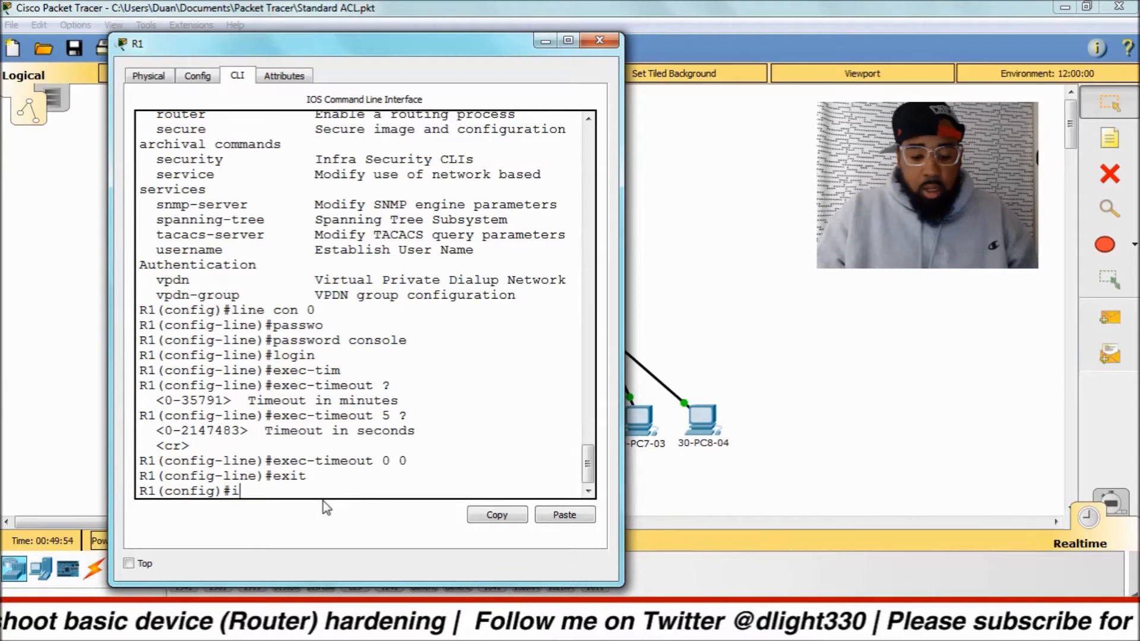
text(nt g0/0)
key(Return)
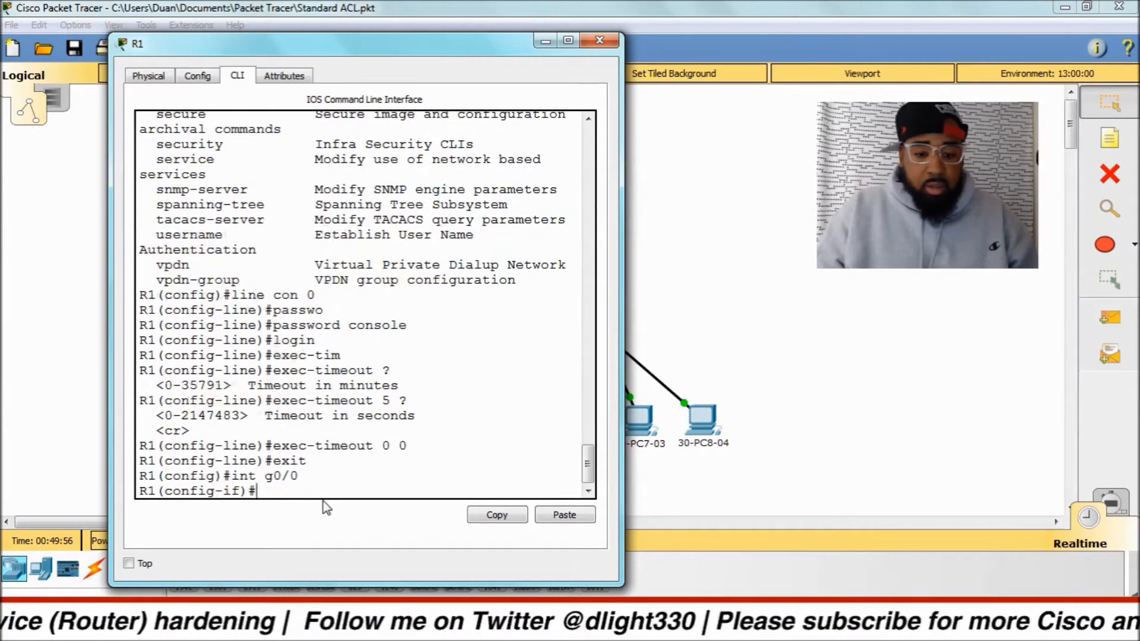
Enable interface g0/0 with the no shut command and return to a clean interface configuration prompt.
text(no shut)
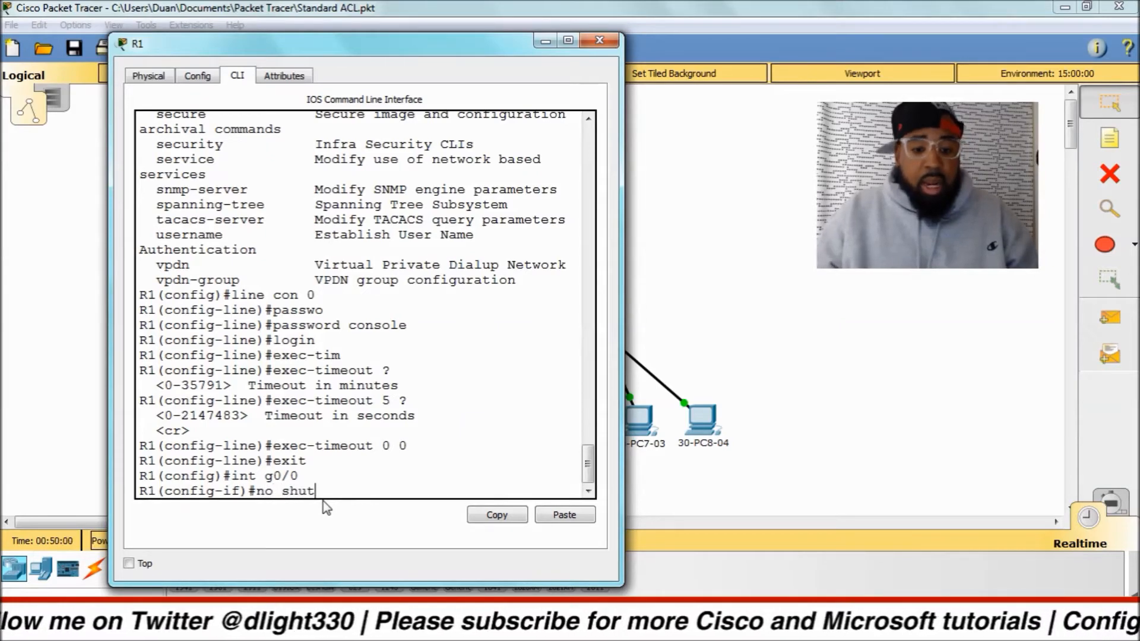
key(Return)
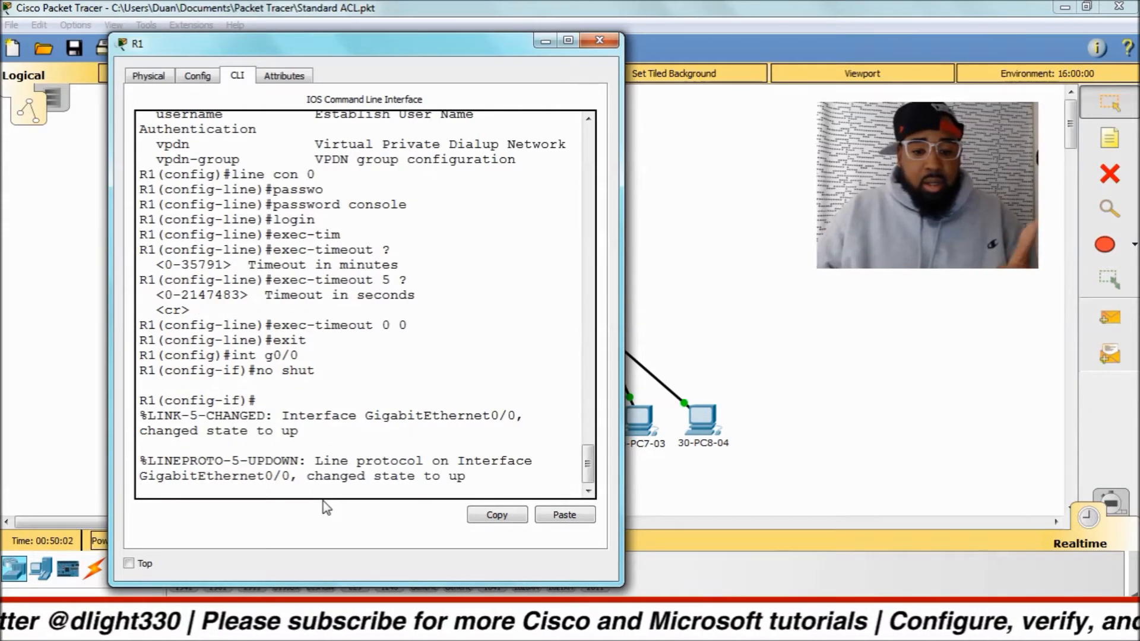
click(334, 492)
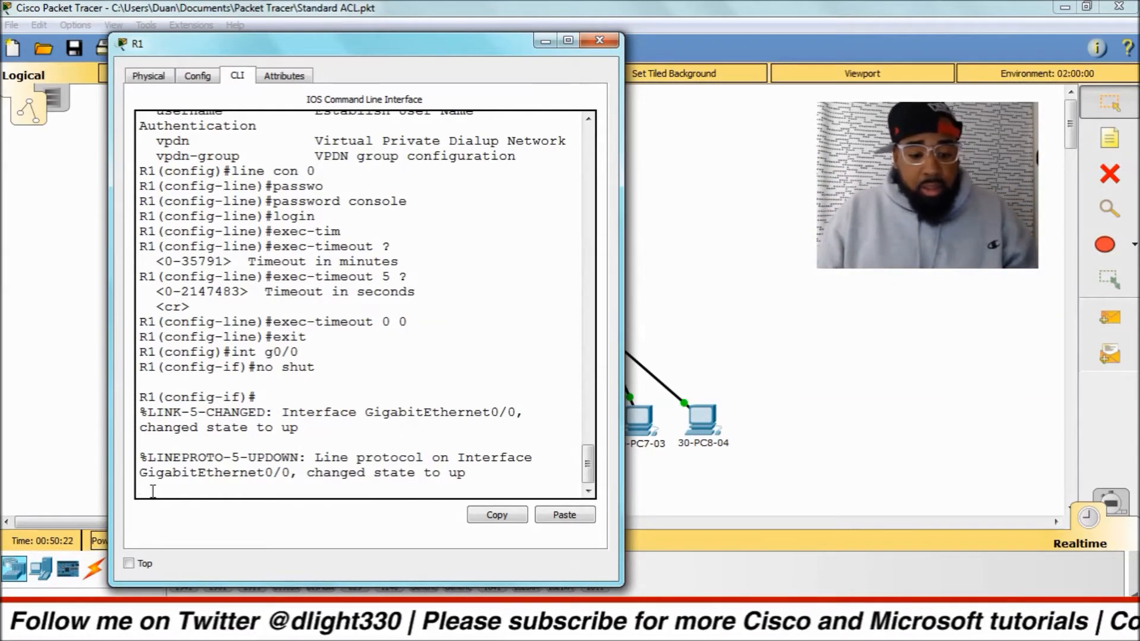
key(Return)
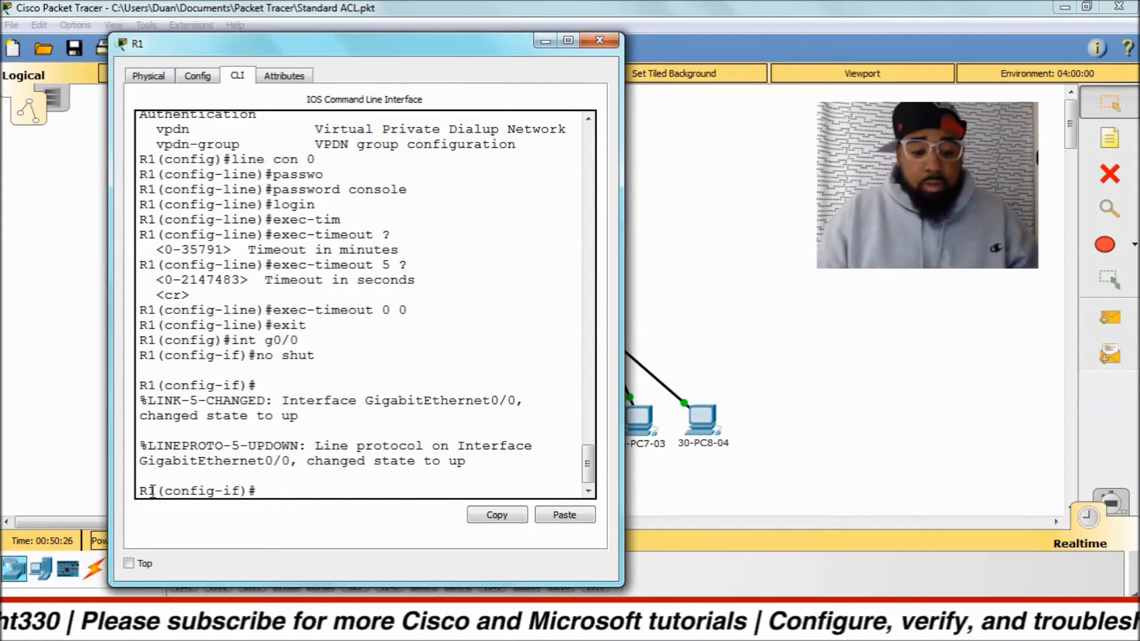
text(exit)
key(Return)
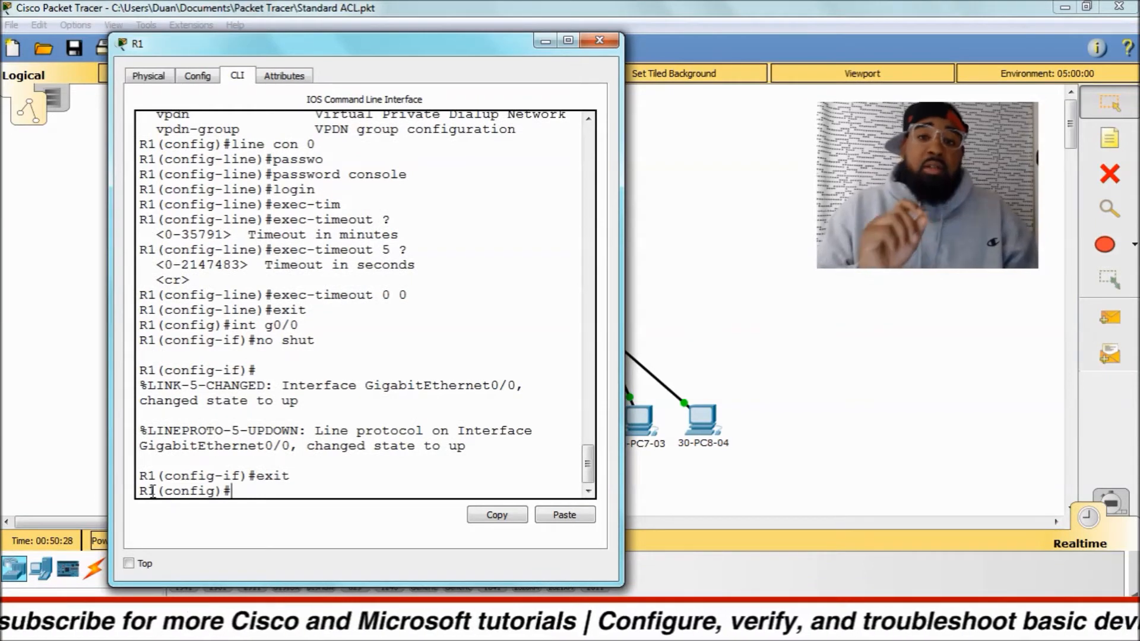
text(li)
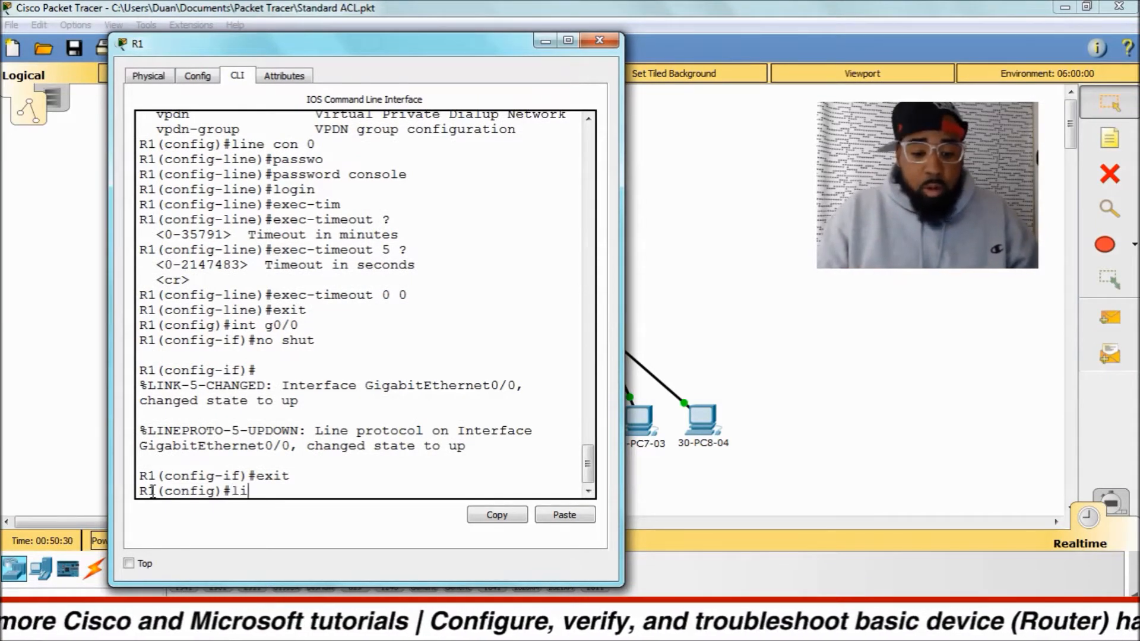
text(ne con 0)
key(Return)
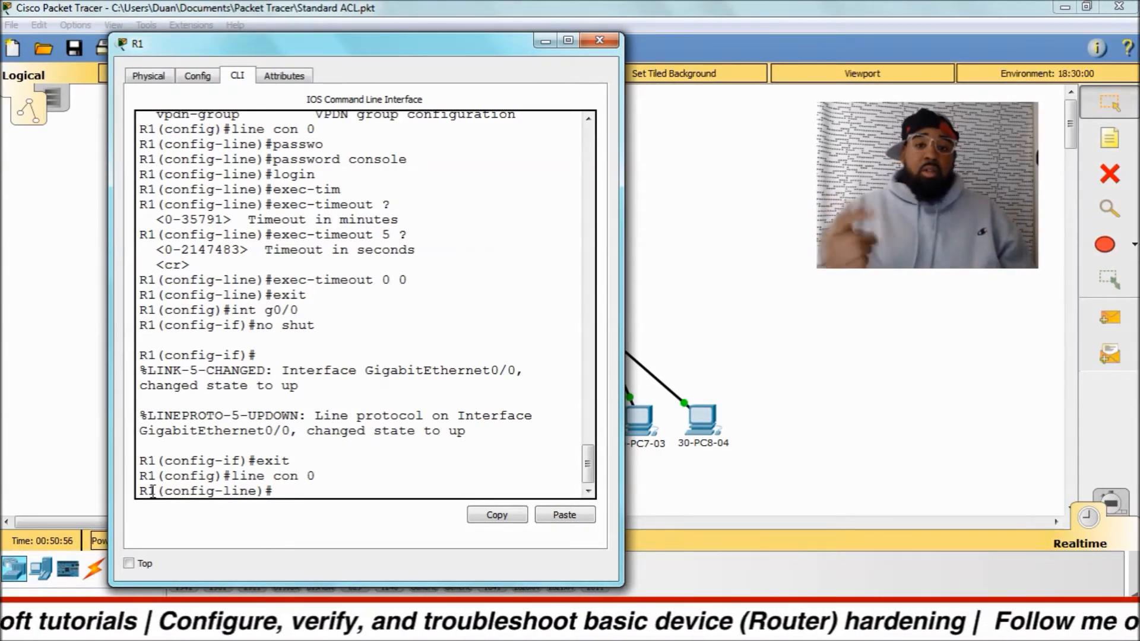
Return directly to privileged EXEC mode on R1 and run the terminal monitor command.
key(ctrl+z)
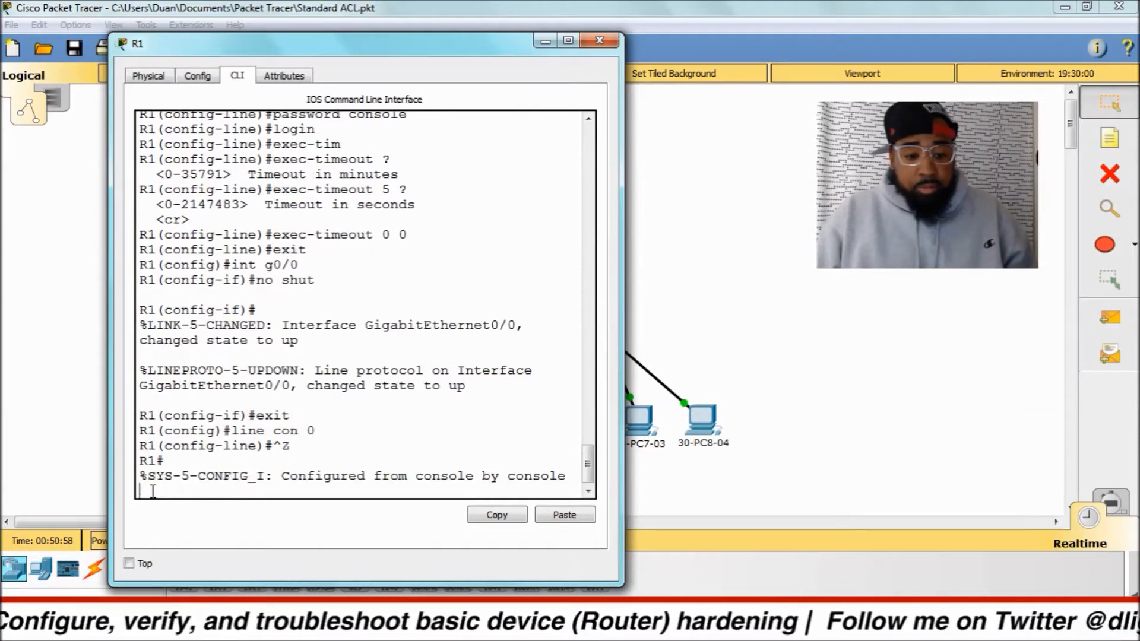
key(Return)
key(Return)
key(Return)
text(termin)
key(Tab)
text(moni)
key(Tab)
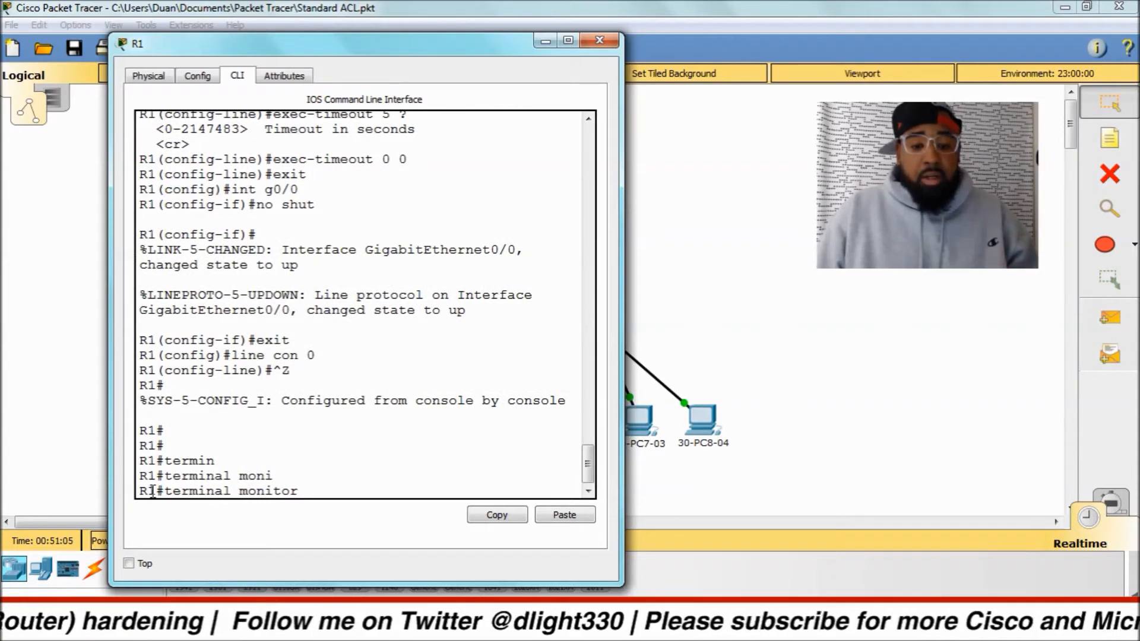
key(Return)
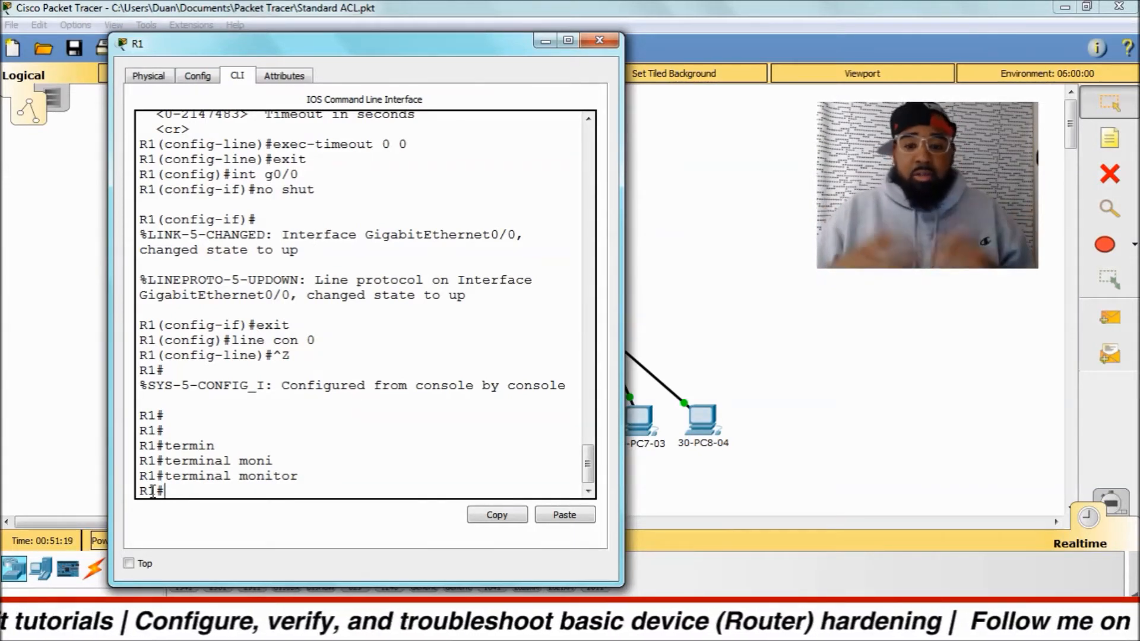
Enter global configuration mode with config t and open console line 0 with line con 0.
text(config t)
key(Return)
text(line con 0)
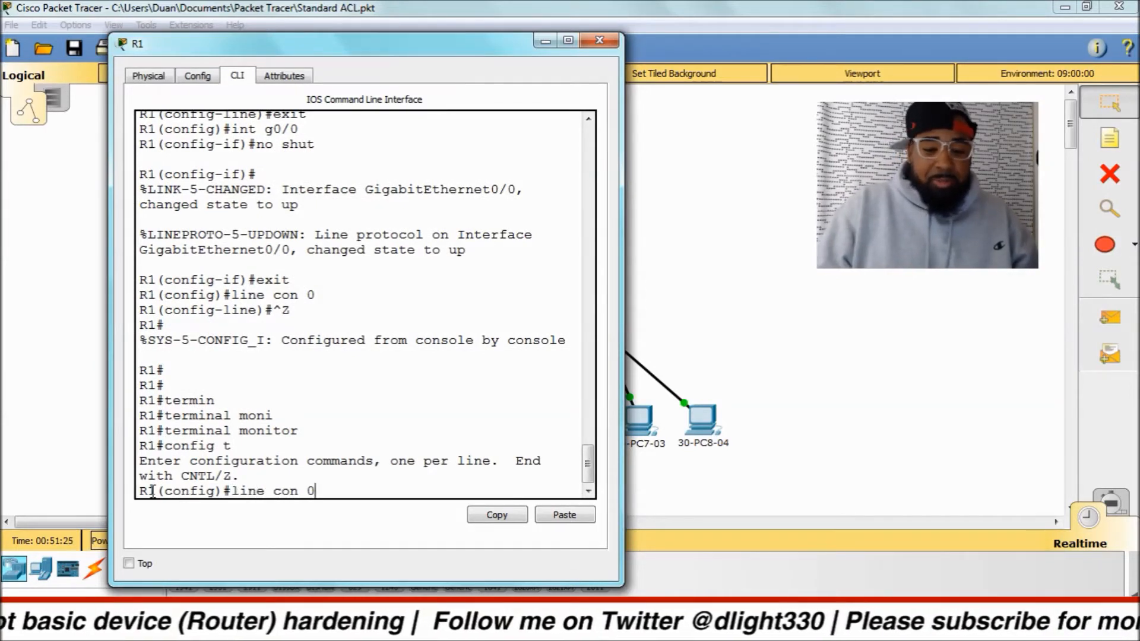
key(Return)
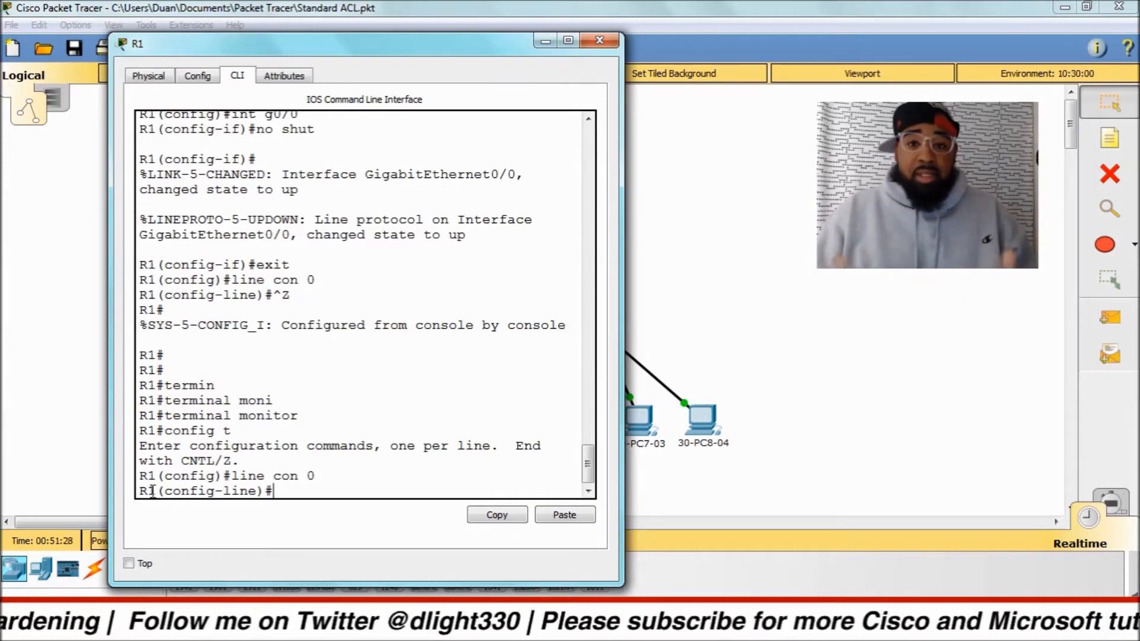
Enable logging synchronous on console line 0, checking the logging command's options with the built-in help.
text(logg)
key(Tab)
text(syn)
key(Return)
text(logging ?)
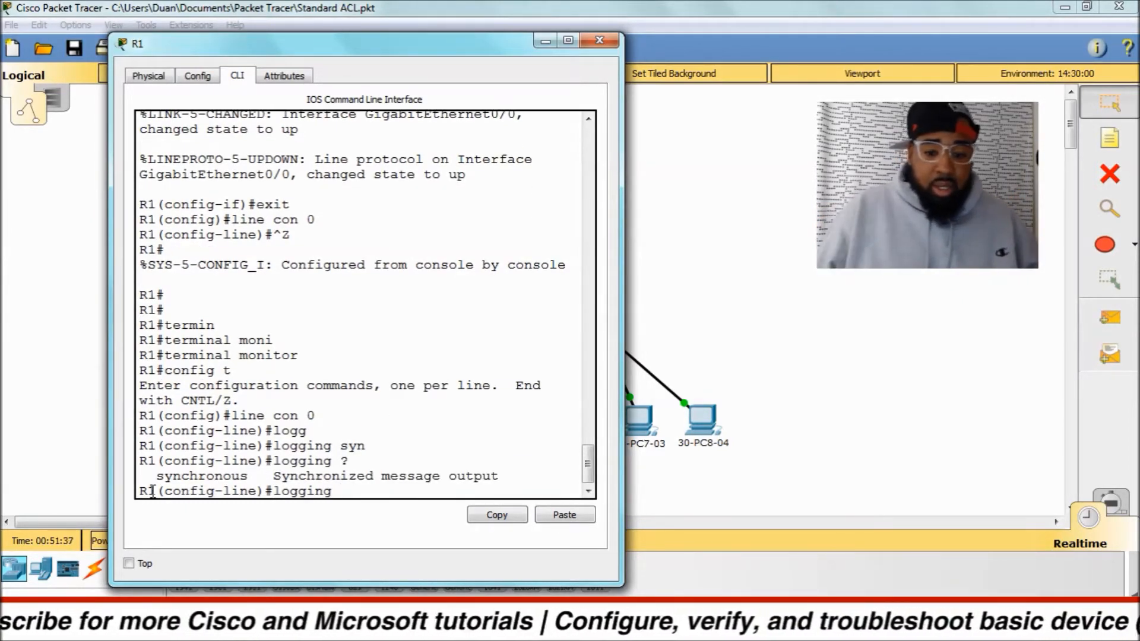
drag(274, 481, 508, 476)
click(383, 490)
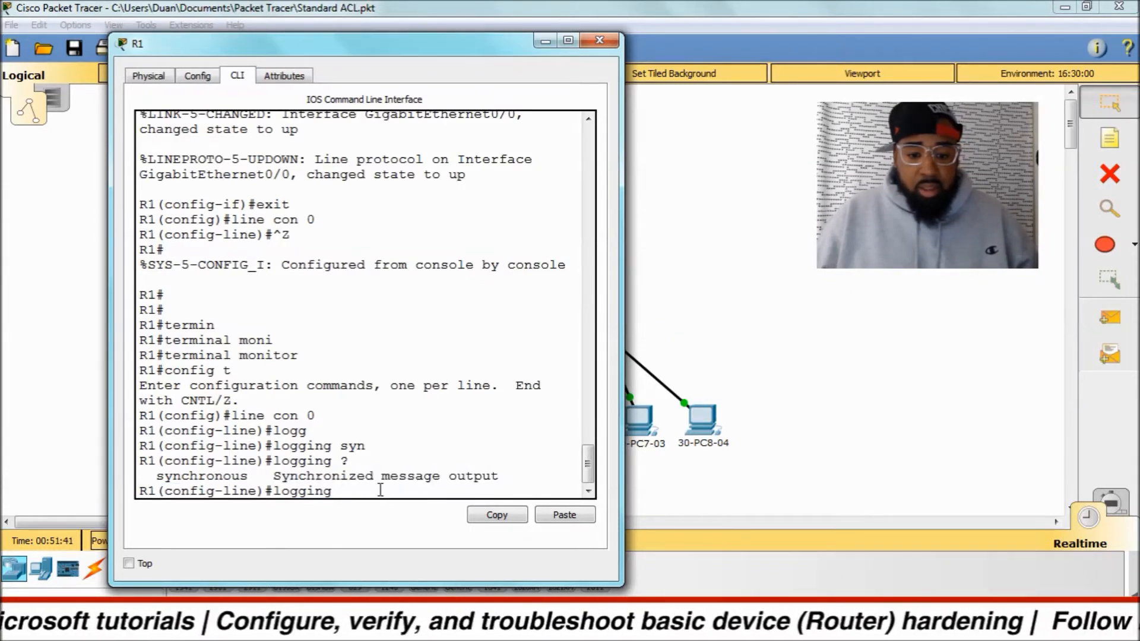
text(syn)
key(Tab)
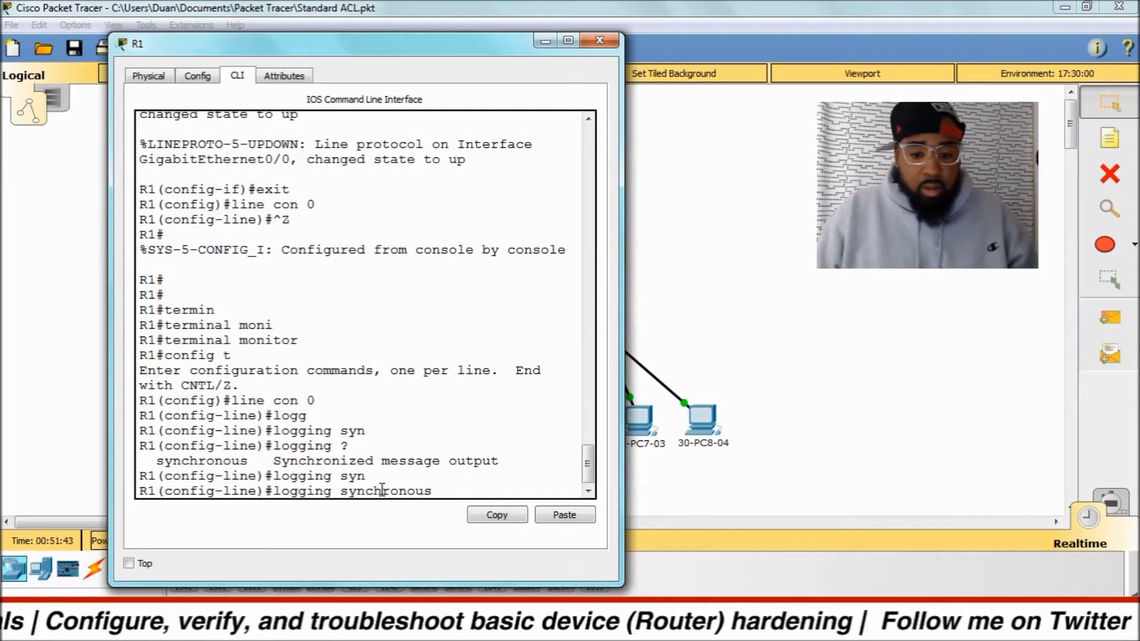
key(Return)
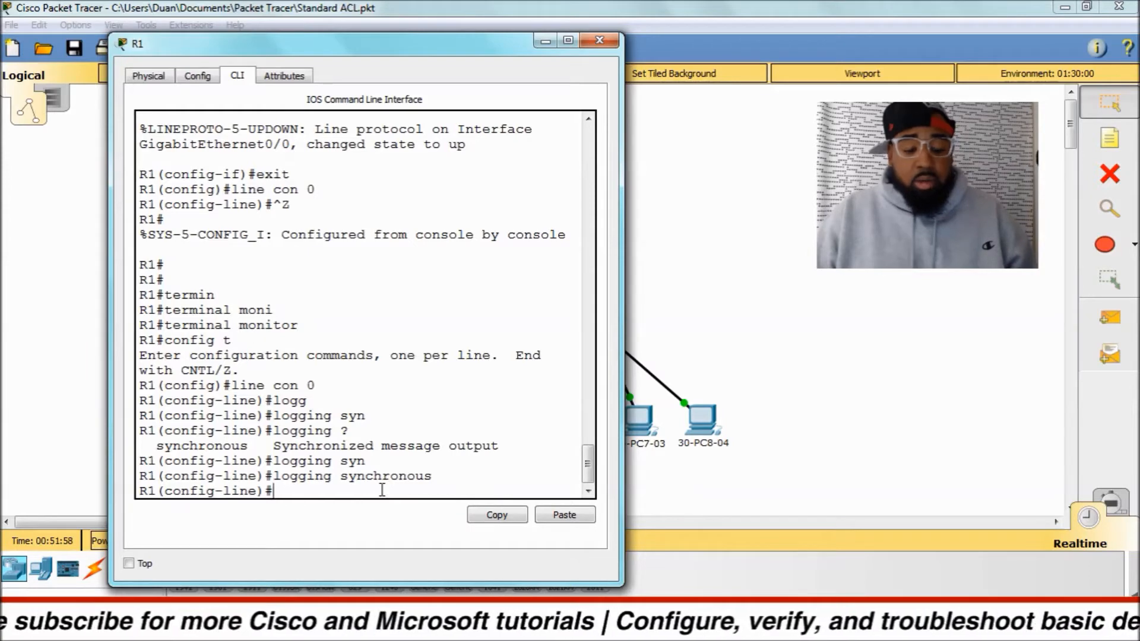
End configuration, exit the R1 console session, and sign back in by entering the console line password.
key(ctrl+z)
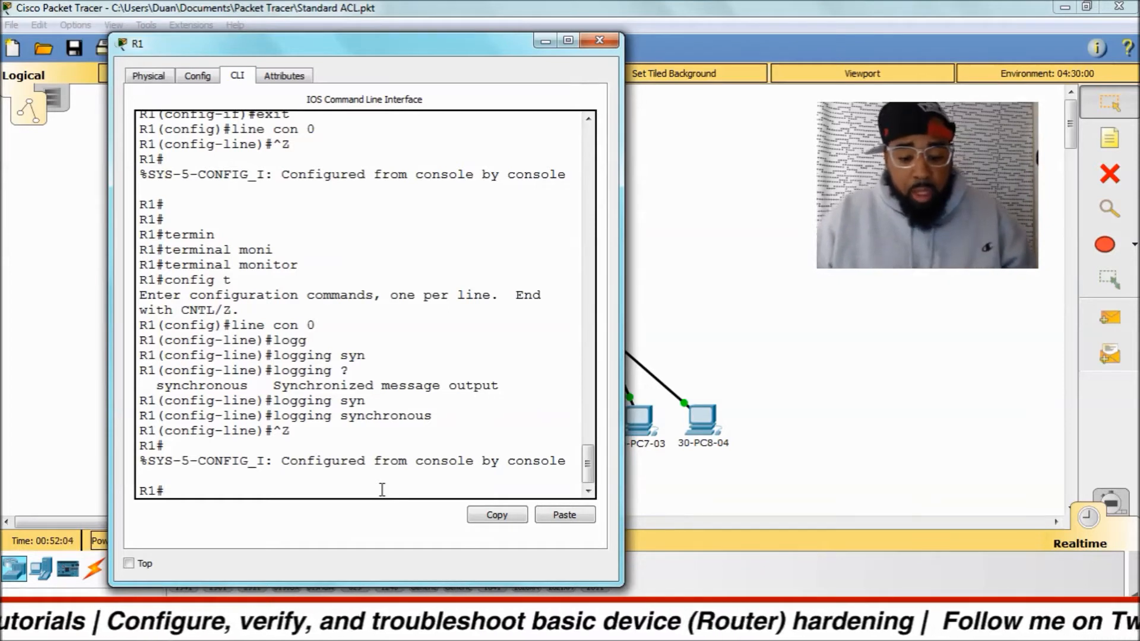
text(exit)
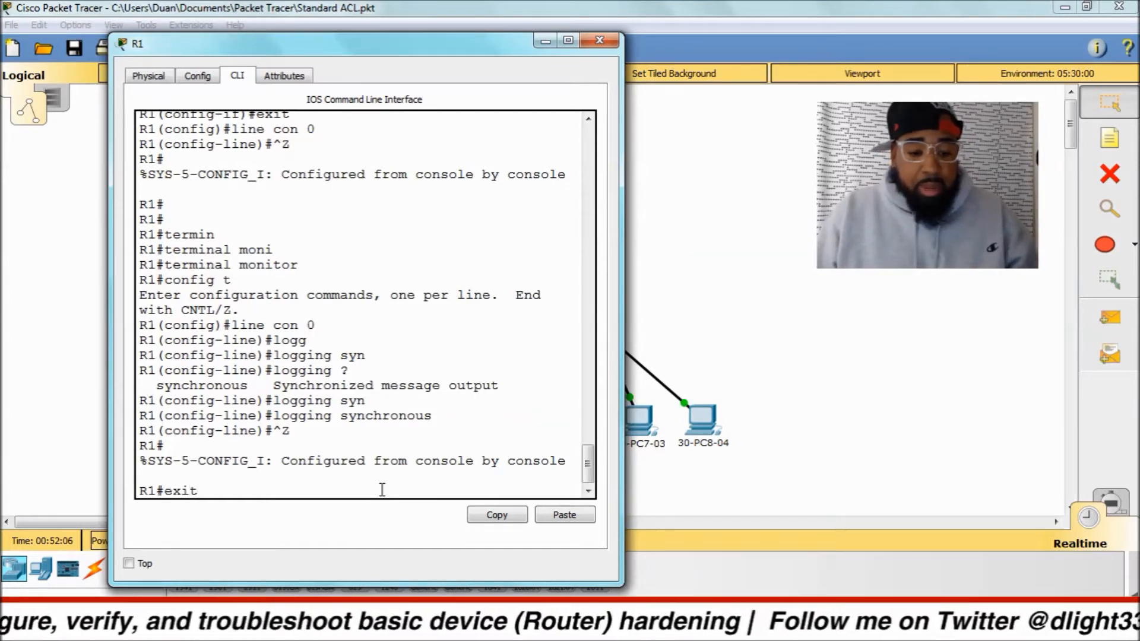
key(Return)
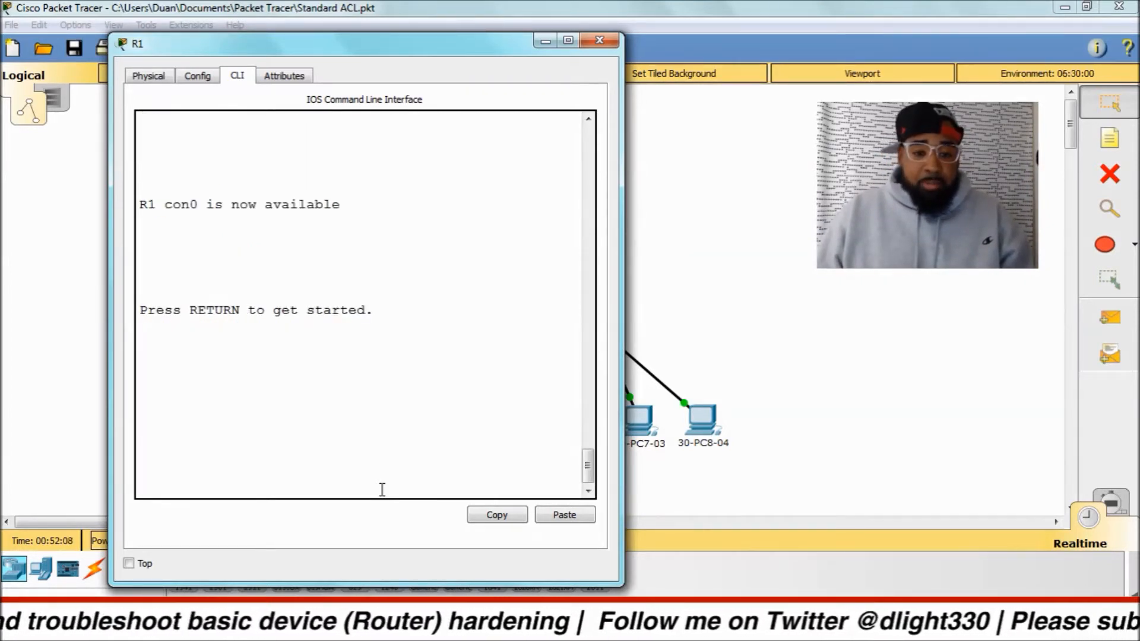
key(Return)
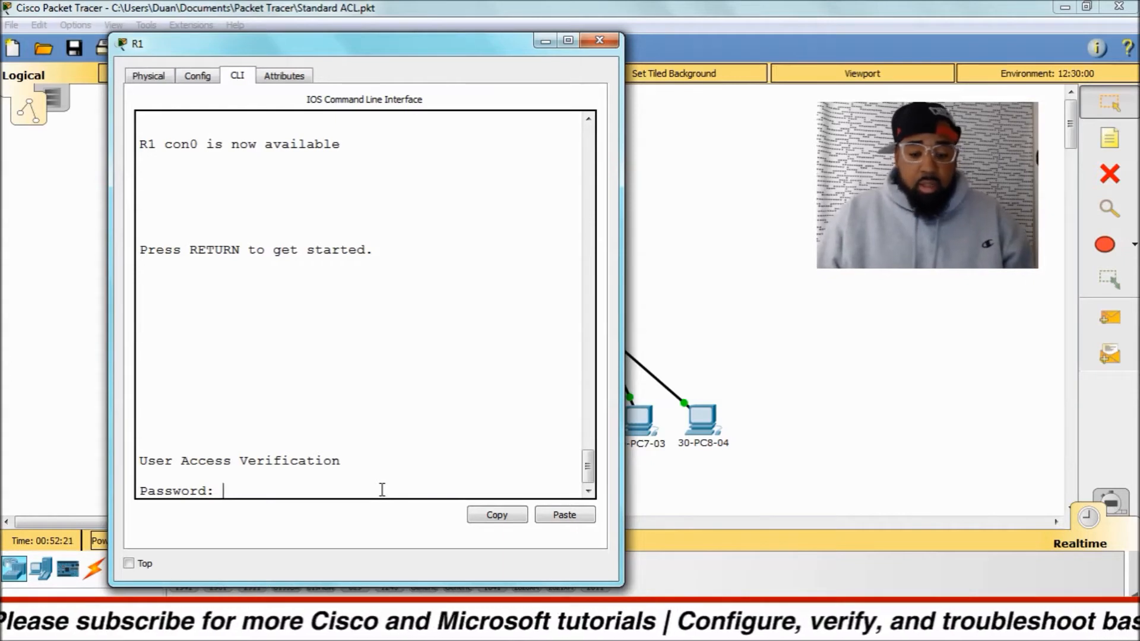
key(Return)
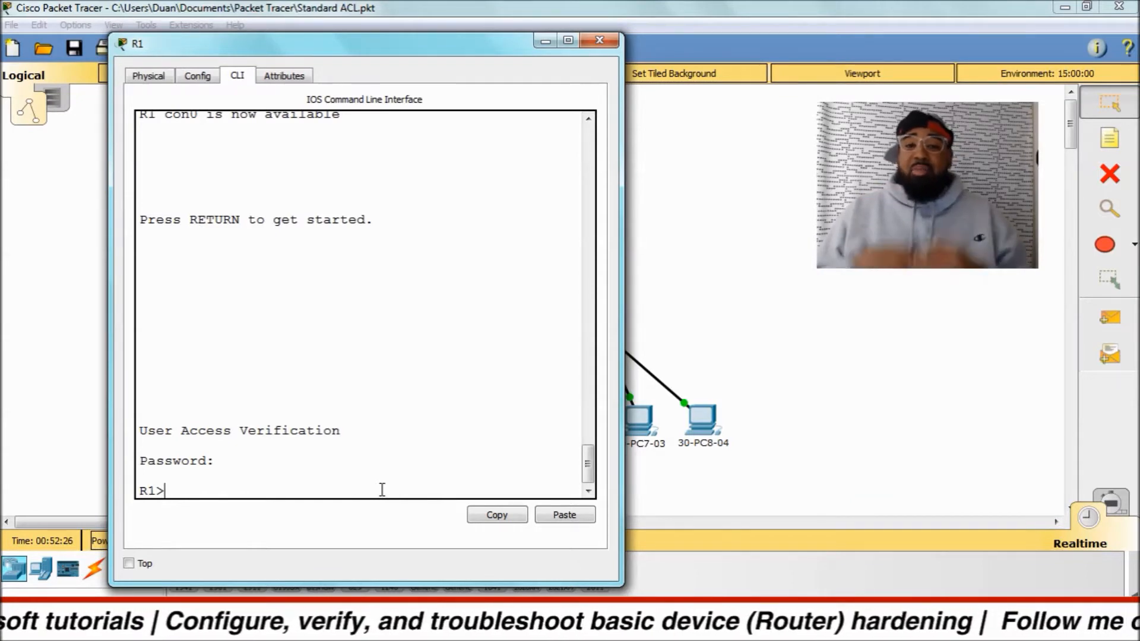
Enter privileged EXEC mode with enable, supplying the enable secret password, and open global configuration mode with config t.
text(en)
key(Tab)
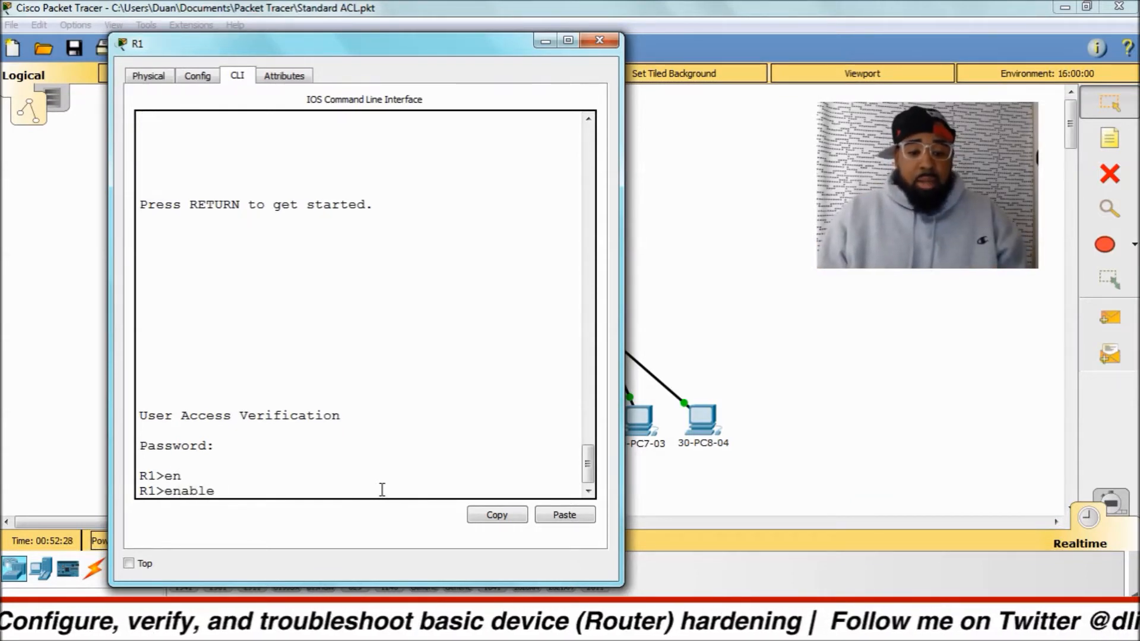
key(Return)
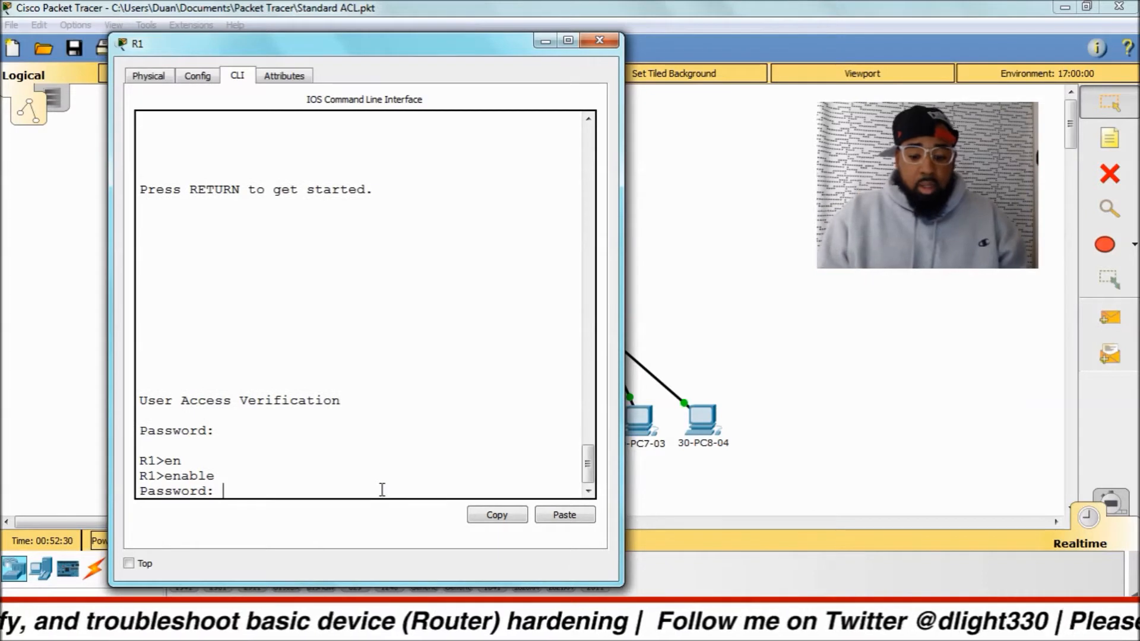
key(Return)
key(Return)
key(Return)
key(Return)
key(Return)
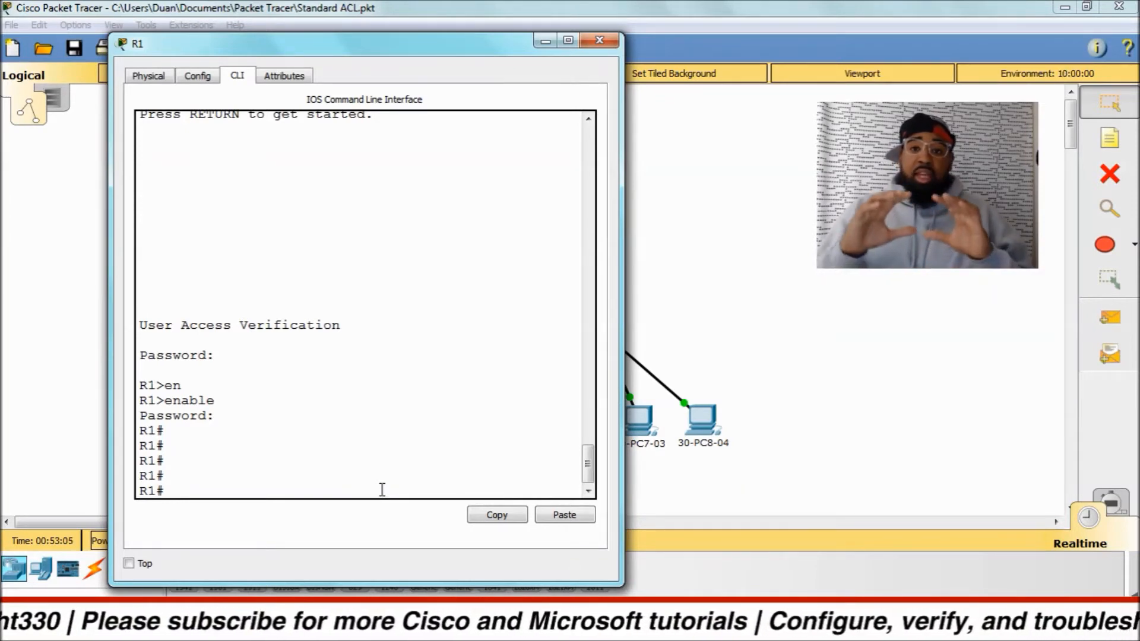
text(config t)
key(Return)
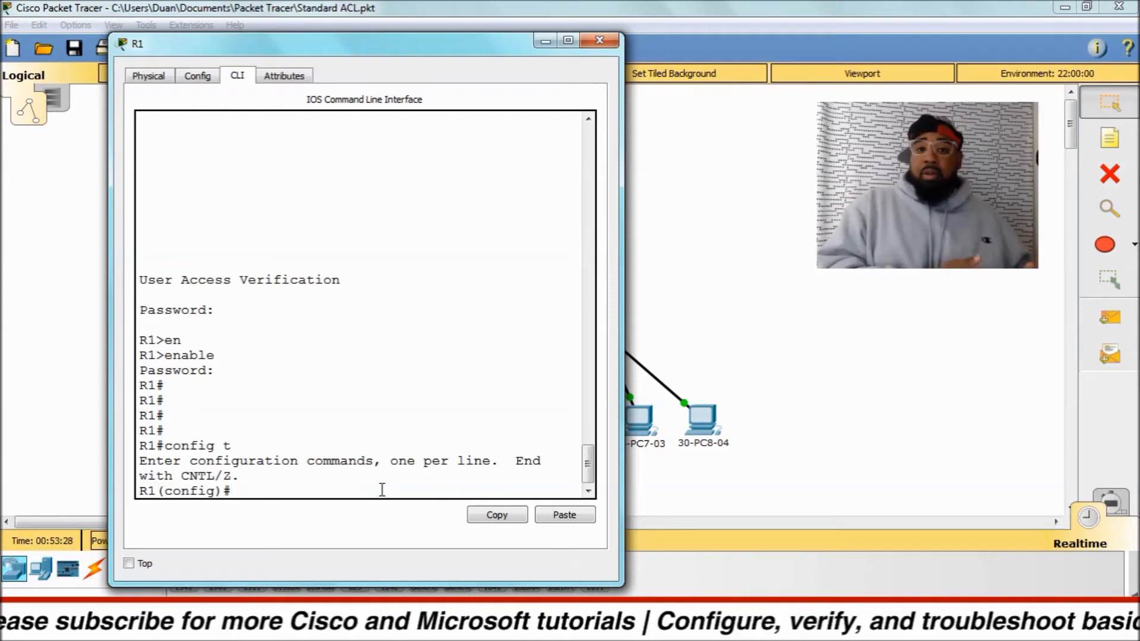
Open line configuration for VTY lines 0 to 15 with line vty 0 15, checking the line number range with the built-in help.
text(line ty)
key(Tab)
key(BackSpace)
key(BackSpace)
text(vt)
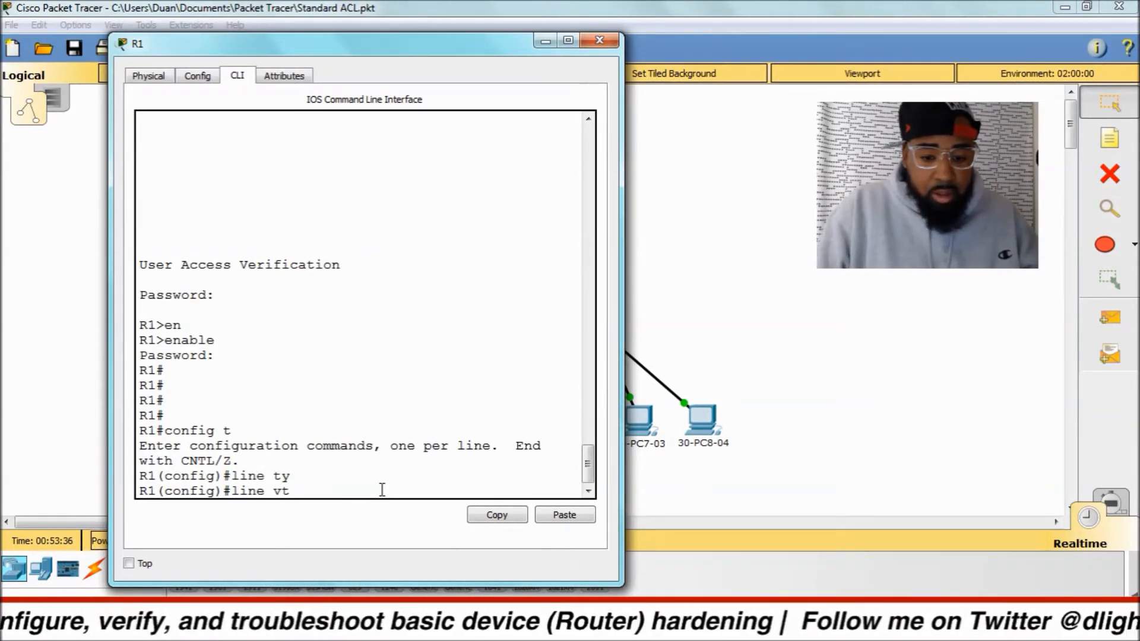
key(Tab)
text(?)
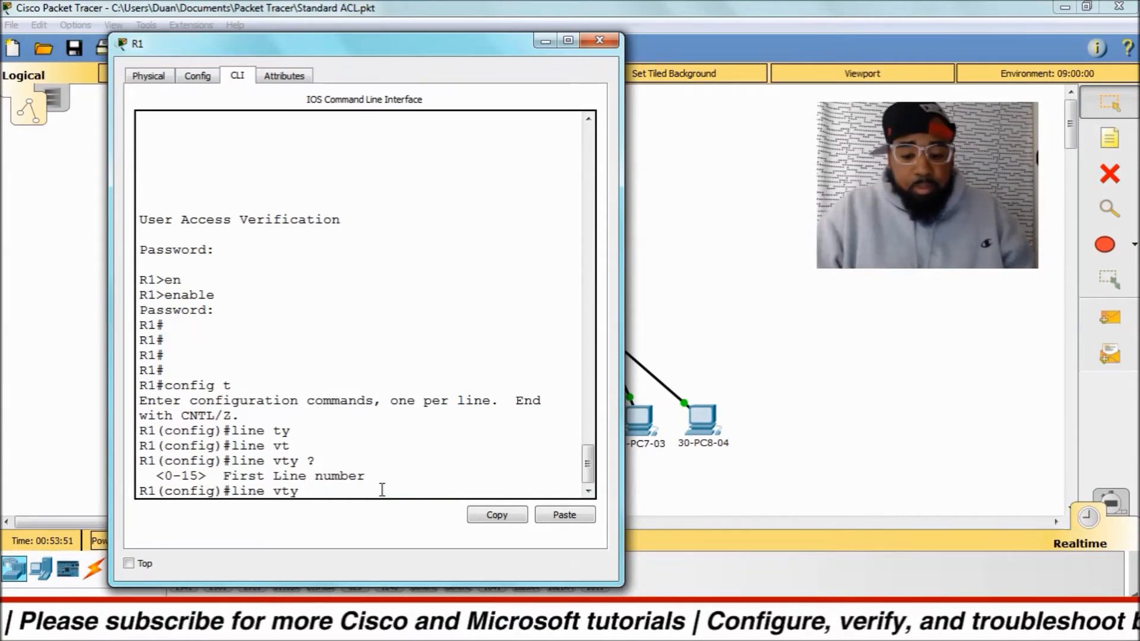
text(0n)
key(BackSpace)
key(BackSpace)
text(15)
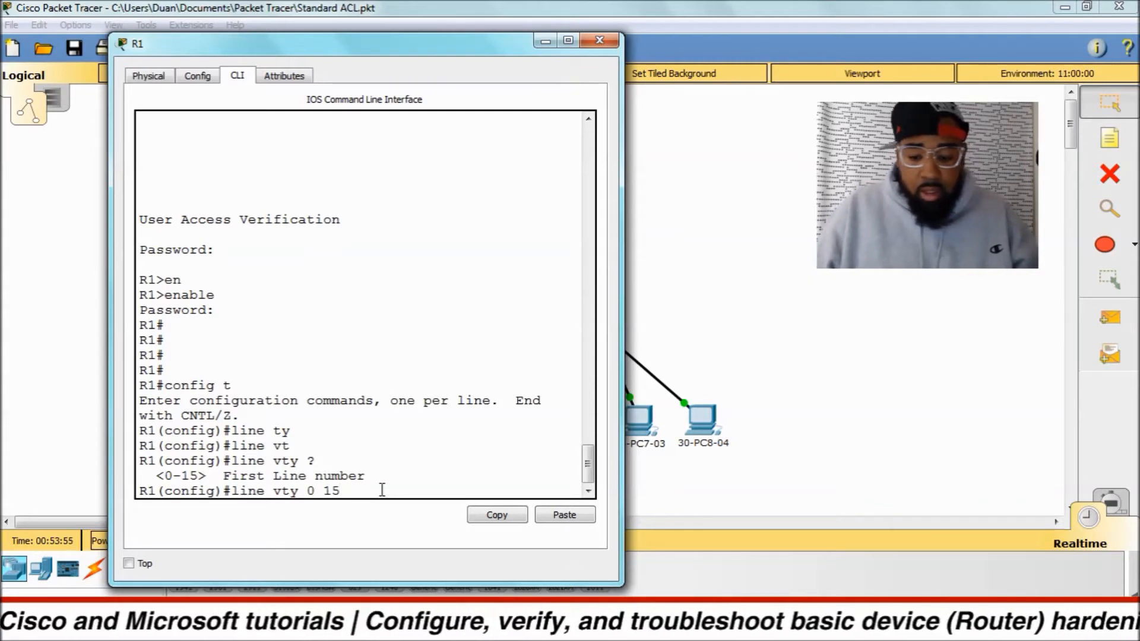
key(Return)
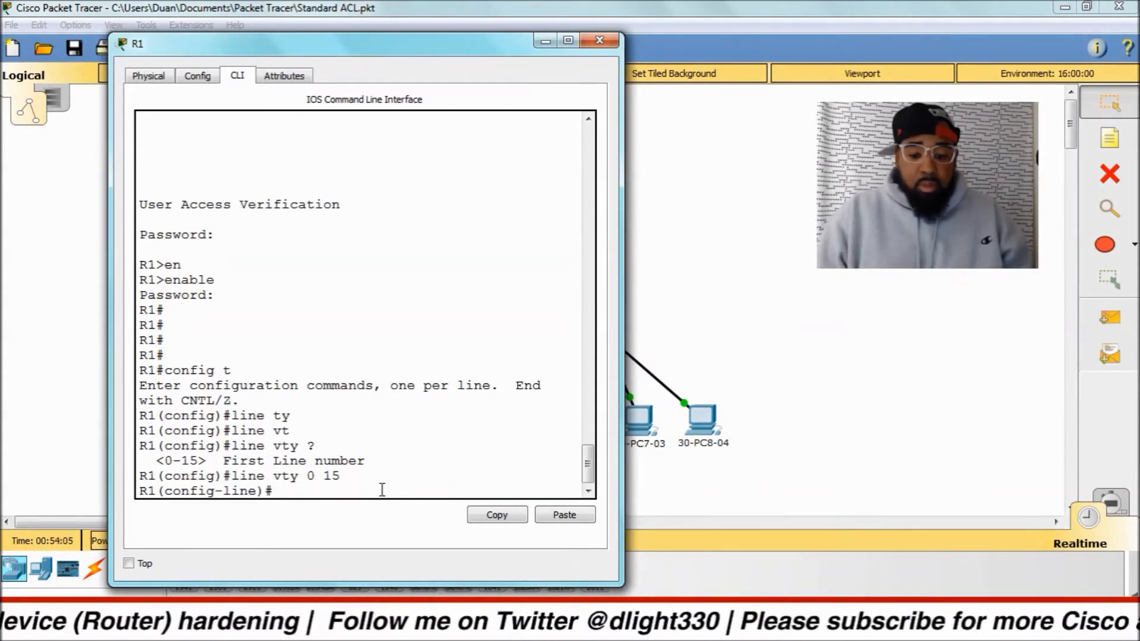
Set the VTY line password and require it for remote access with the login command.
text(password goca)
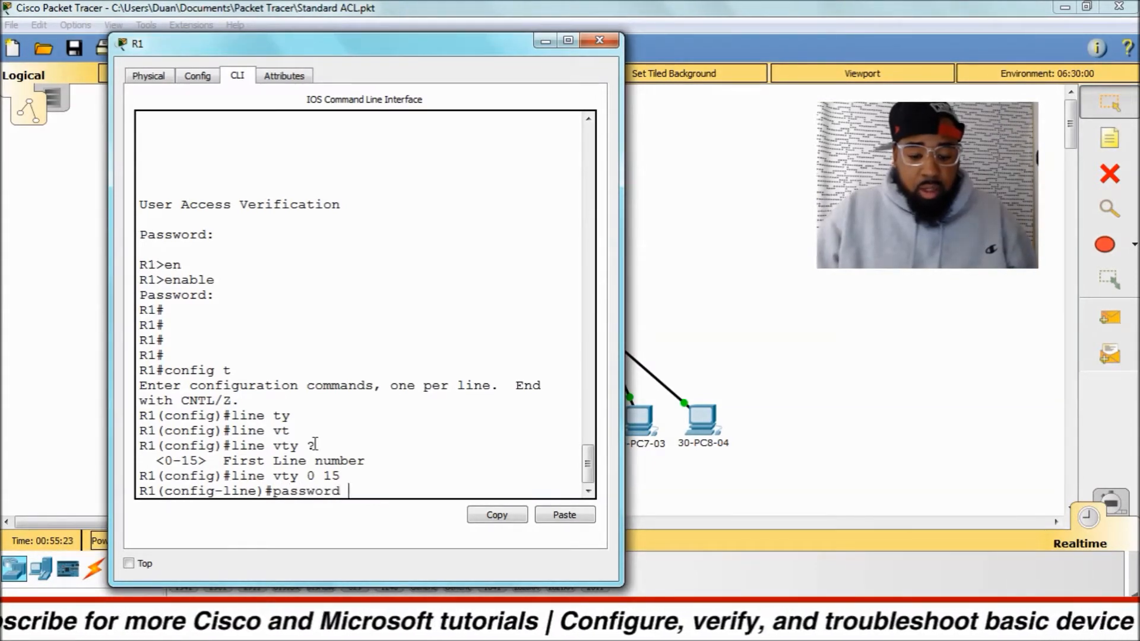
text(vs)
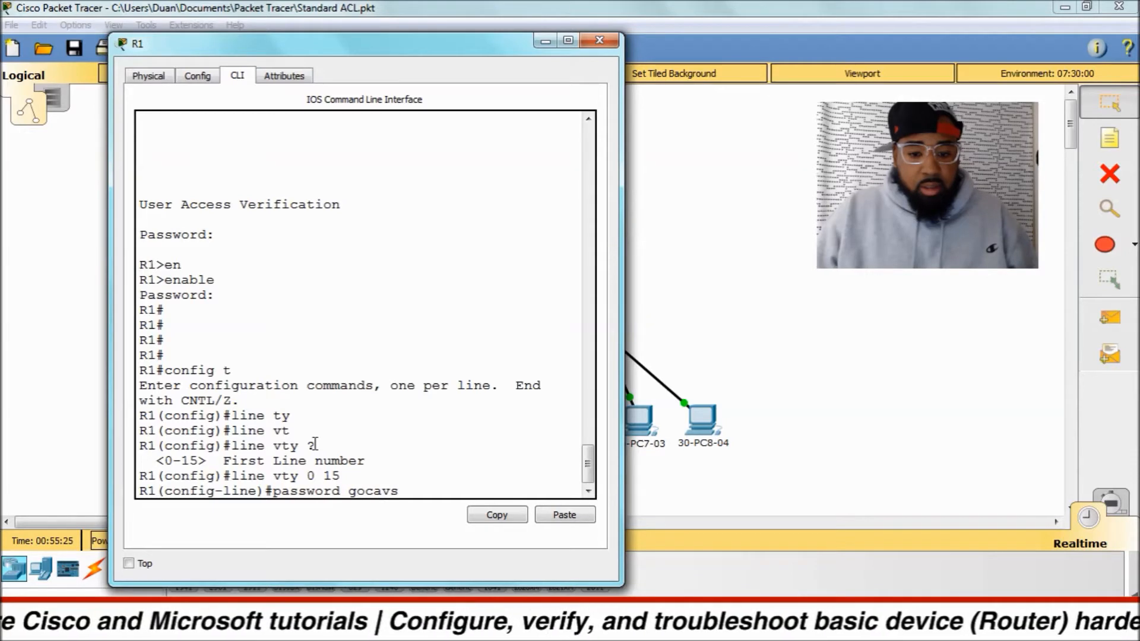
key(Return)
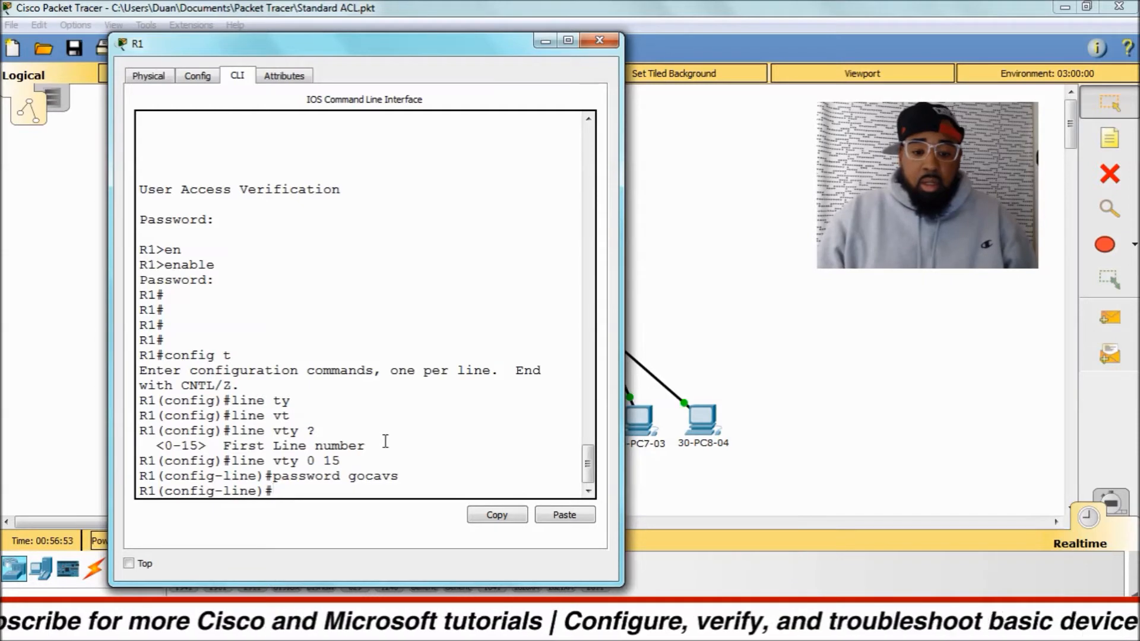
text(login)
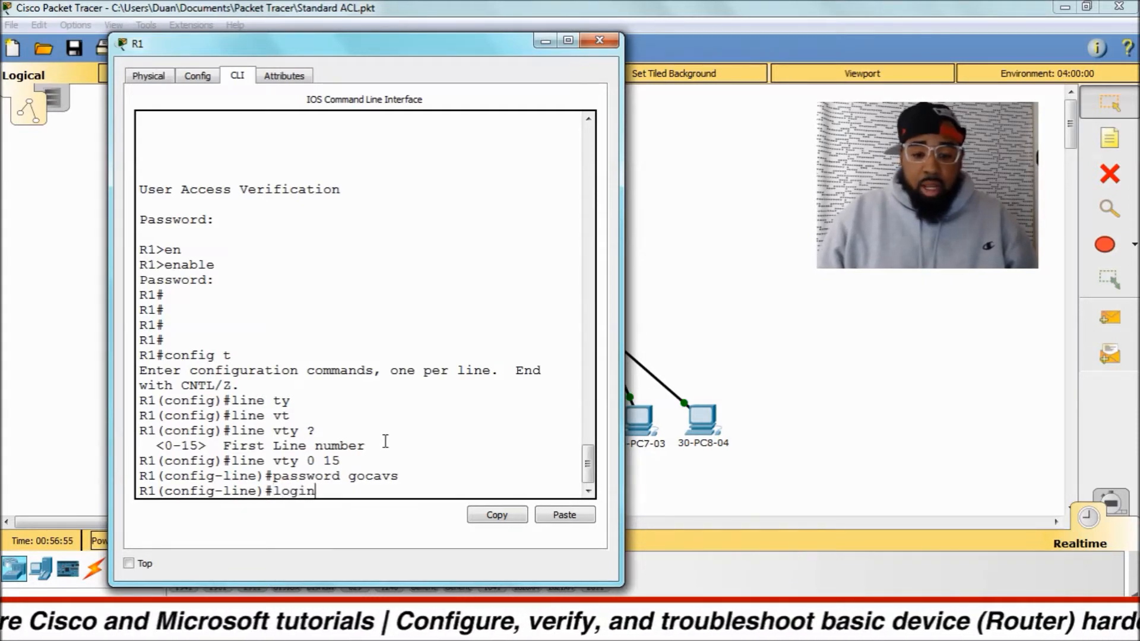
key(Return)
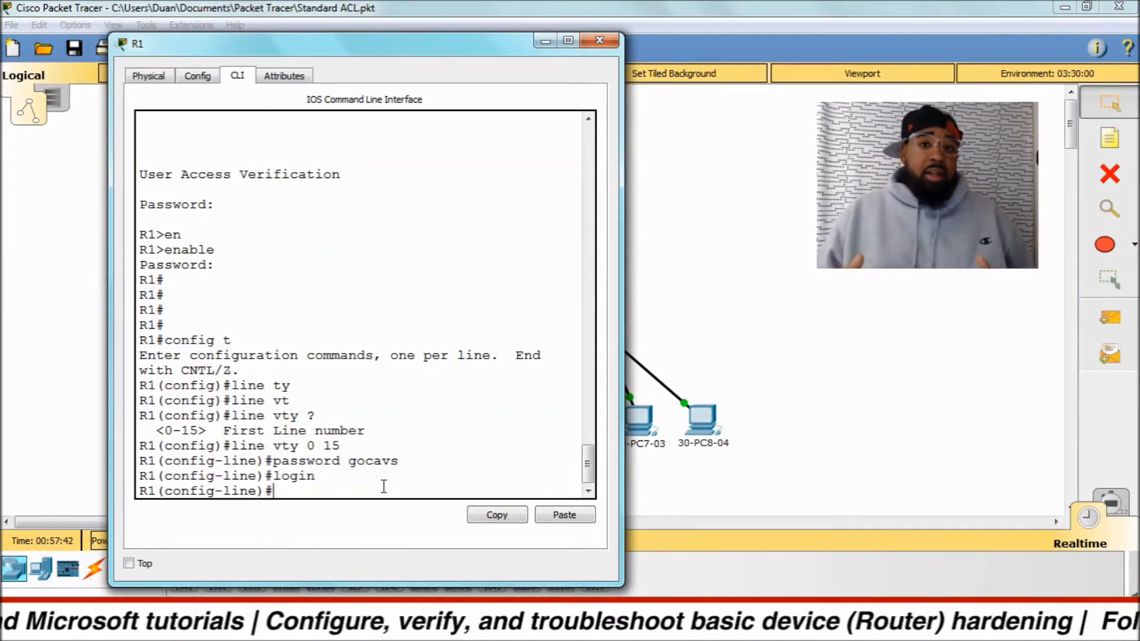
Disable the login requirement on the VTY lines with no login, and restore it with login.
text(no login)
key(Return)
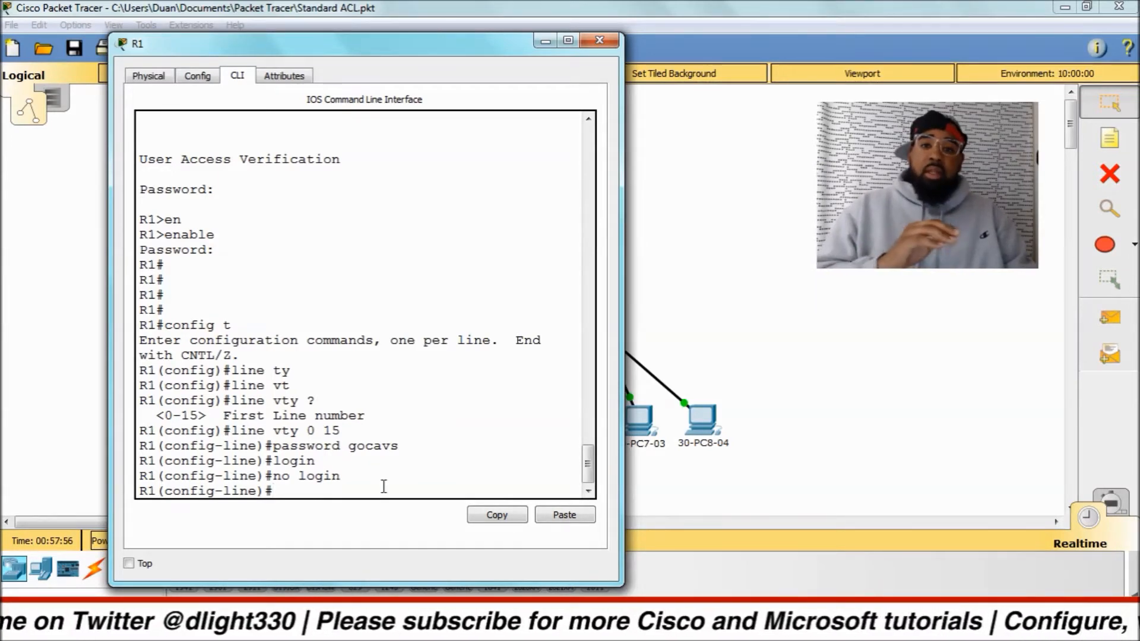
text(login)
key(Return)
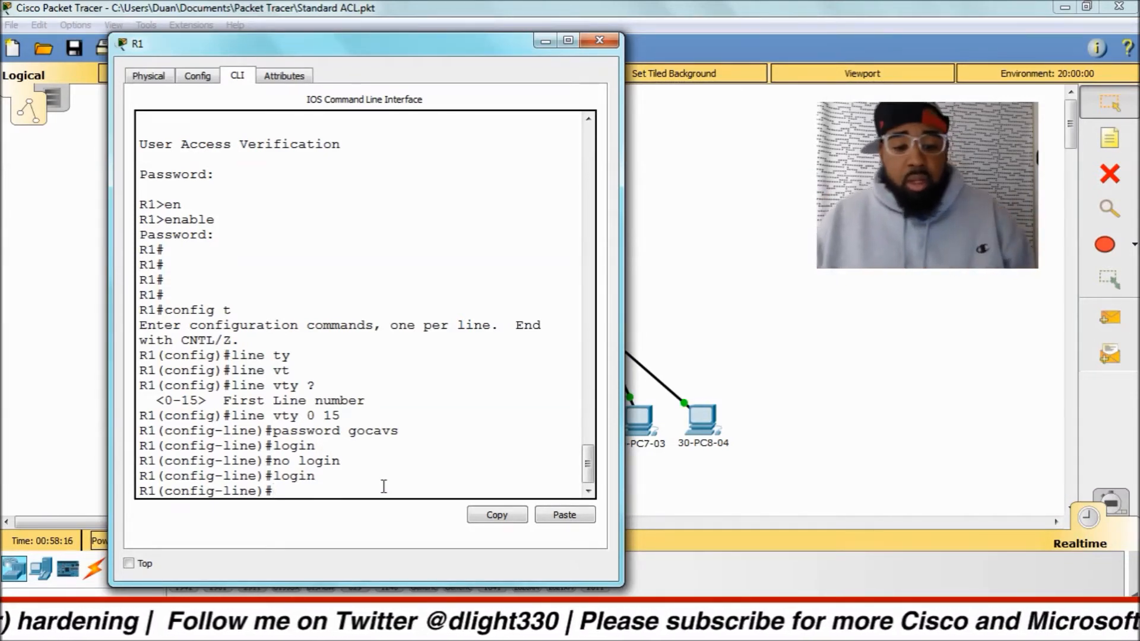
Leave line configuration, end global configuration mode, and exit the R1 console session.
text(exit)
key(Return)
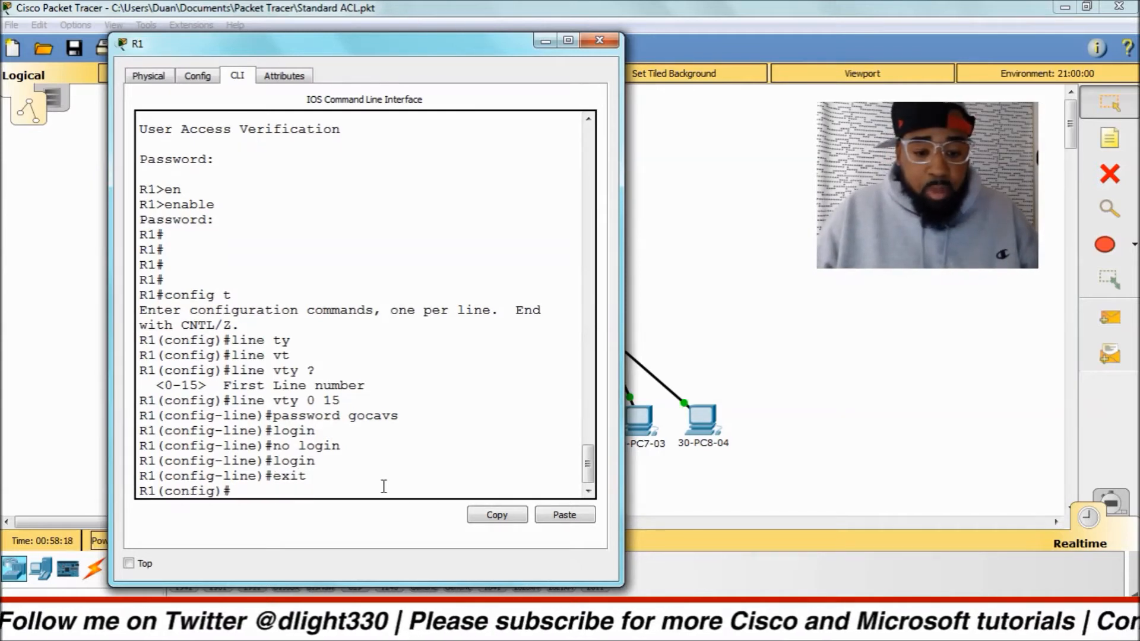
key(Return)
key(Return)
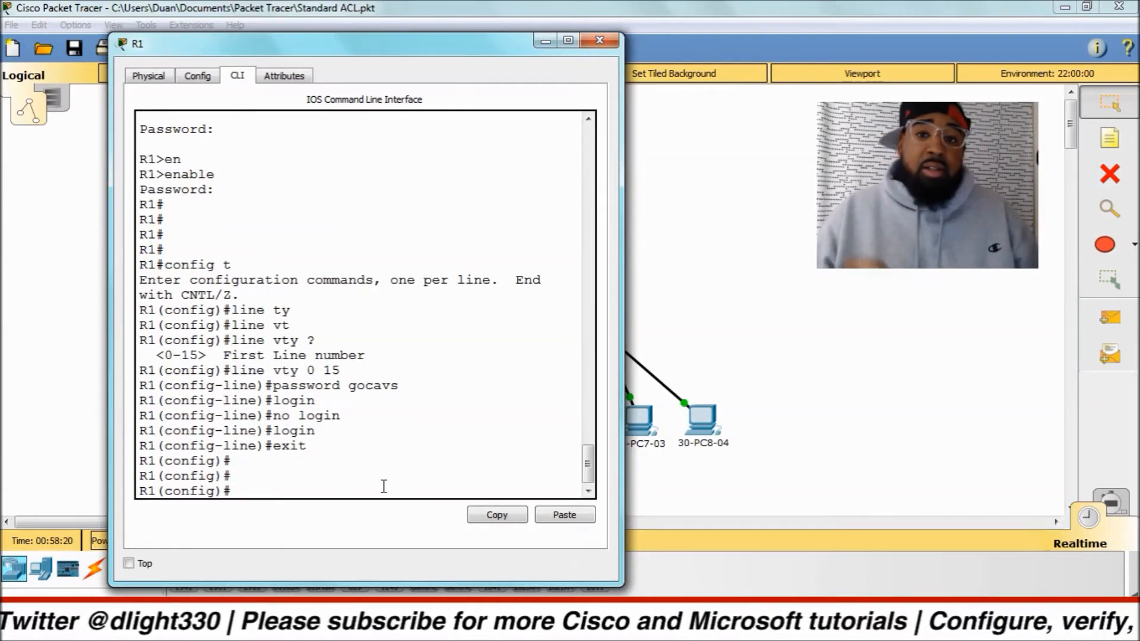
key(ctrl+z)
key(Return)
key(Return)
key(Return)
text(exit)
key(Return)
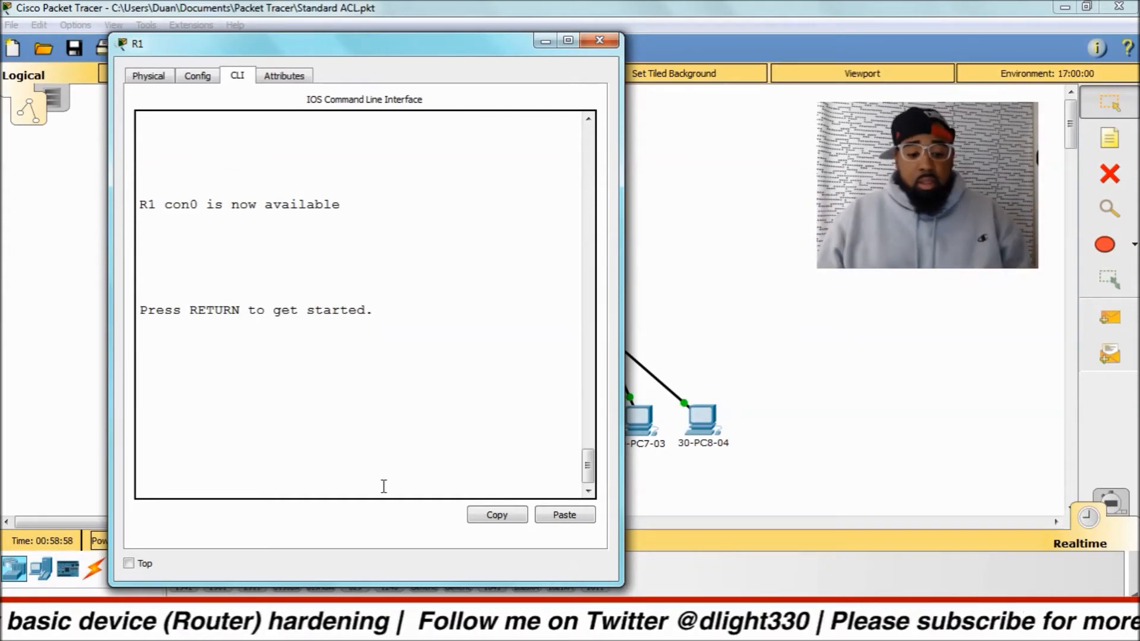
Sign back in to R1 with the console line password and enter privileged EXEC mode using the enable secret password.
key(Return)
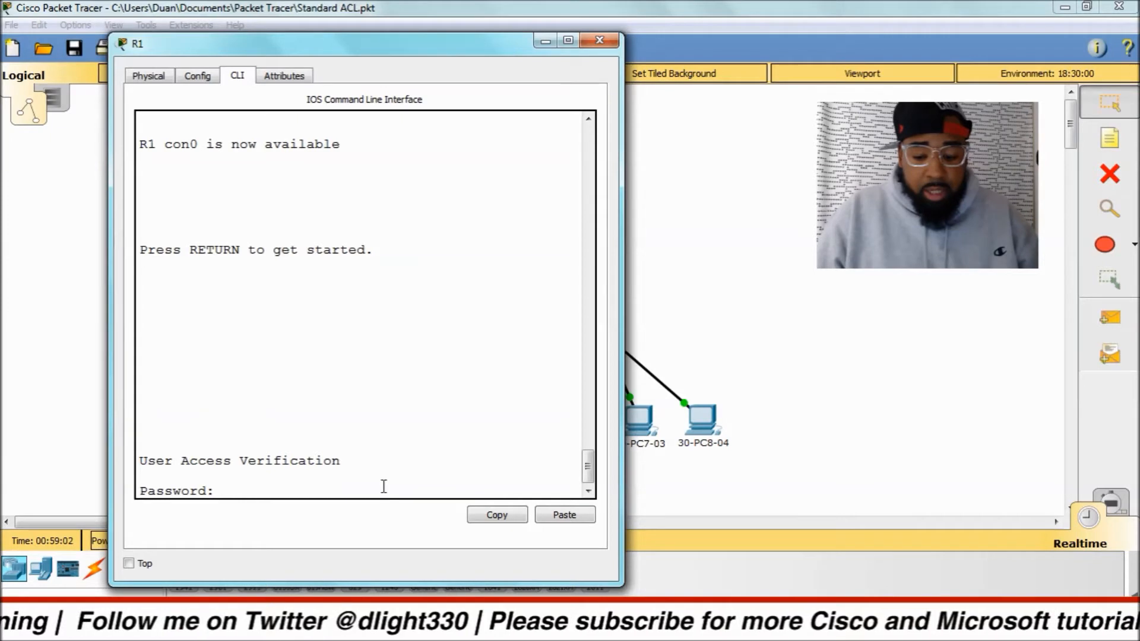
key(Return)
text(en)
key(Return)
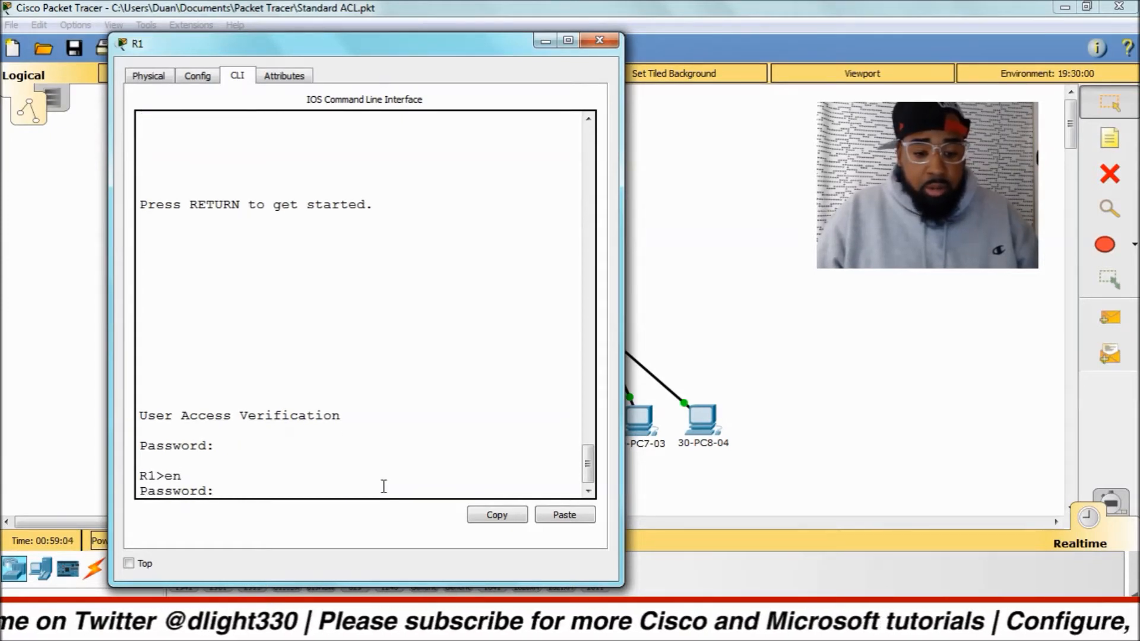
key(Return)
key(Return)
key(Return)
key(Return)
key(Return)
key(Return)
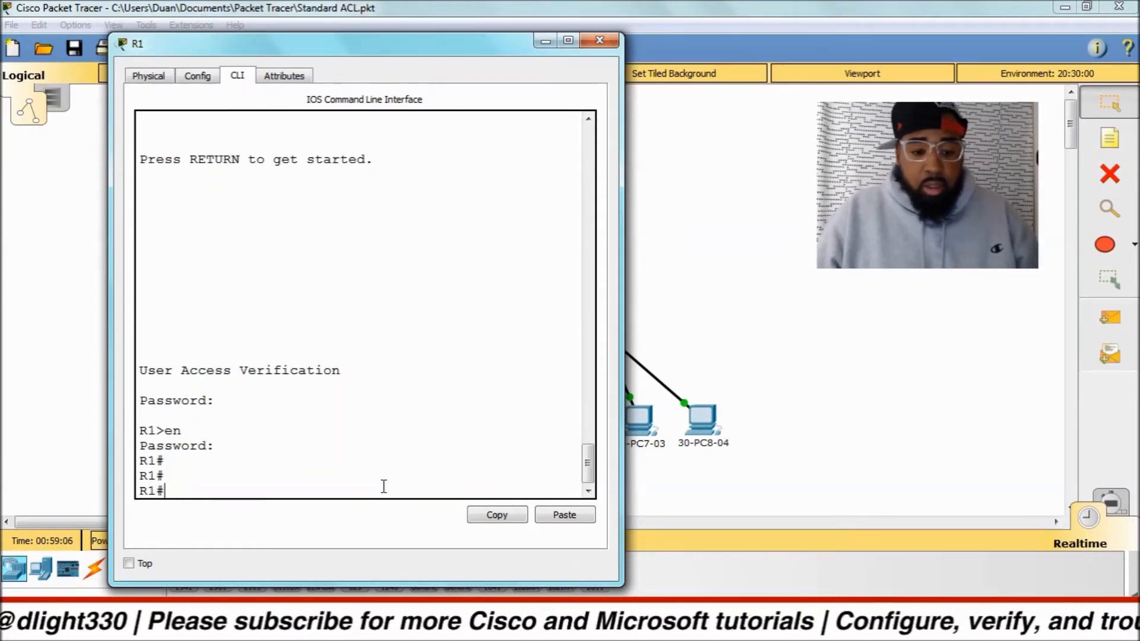
Enter global configuration mode with config t and check the options of banner and banner motd with the built-in help.
text(c)
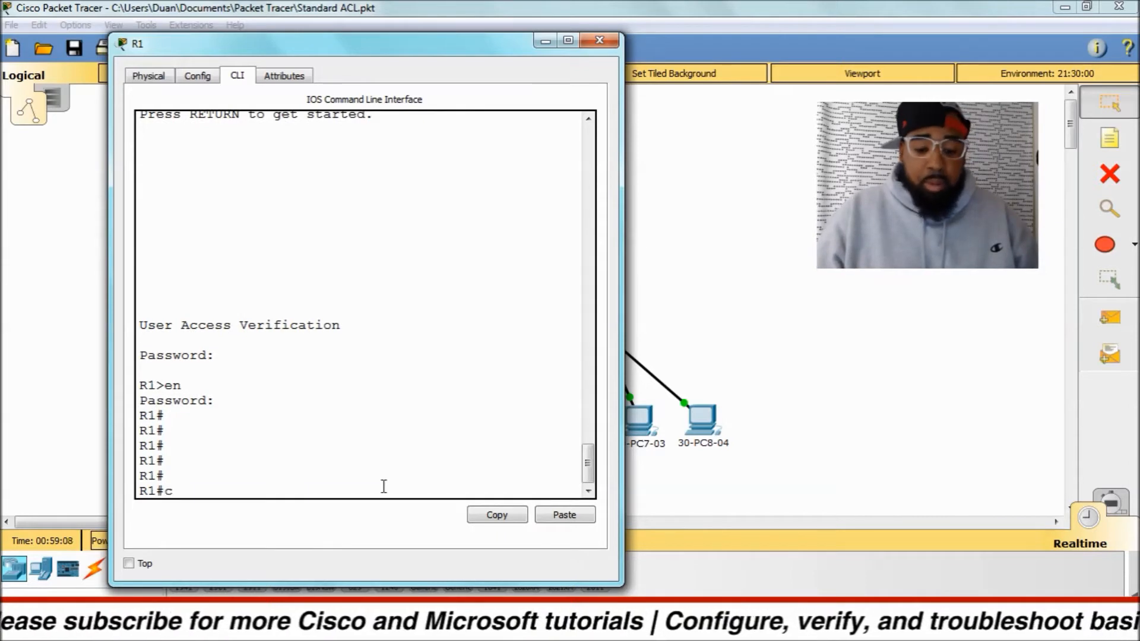
text(onfig t)
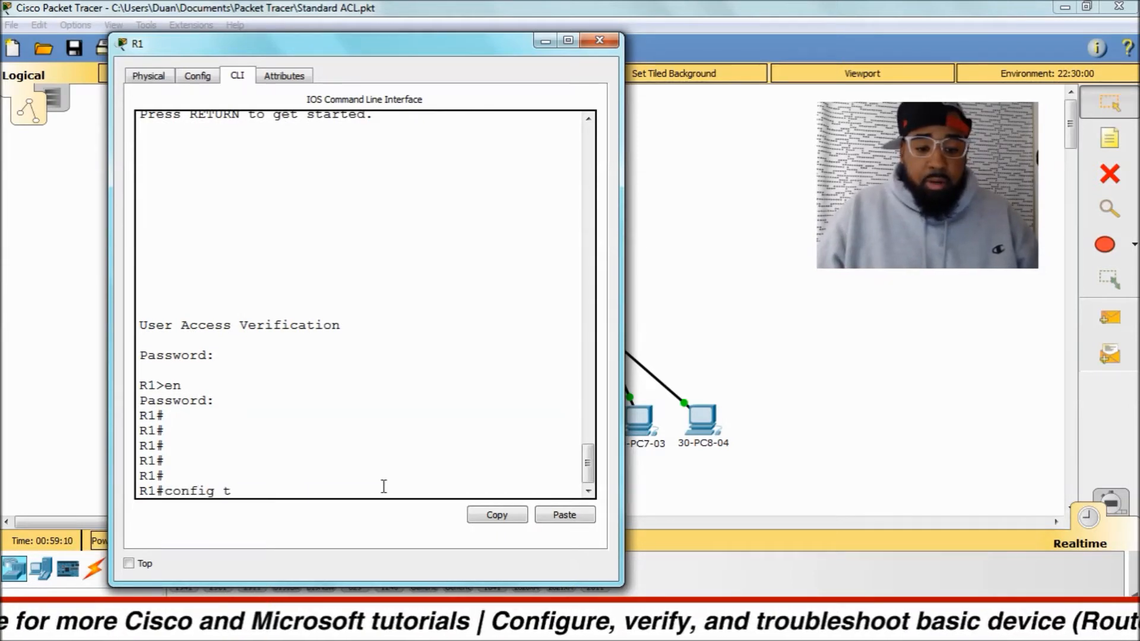
key(Return)
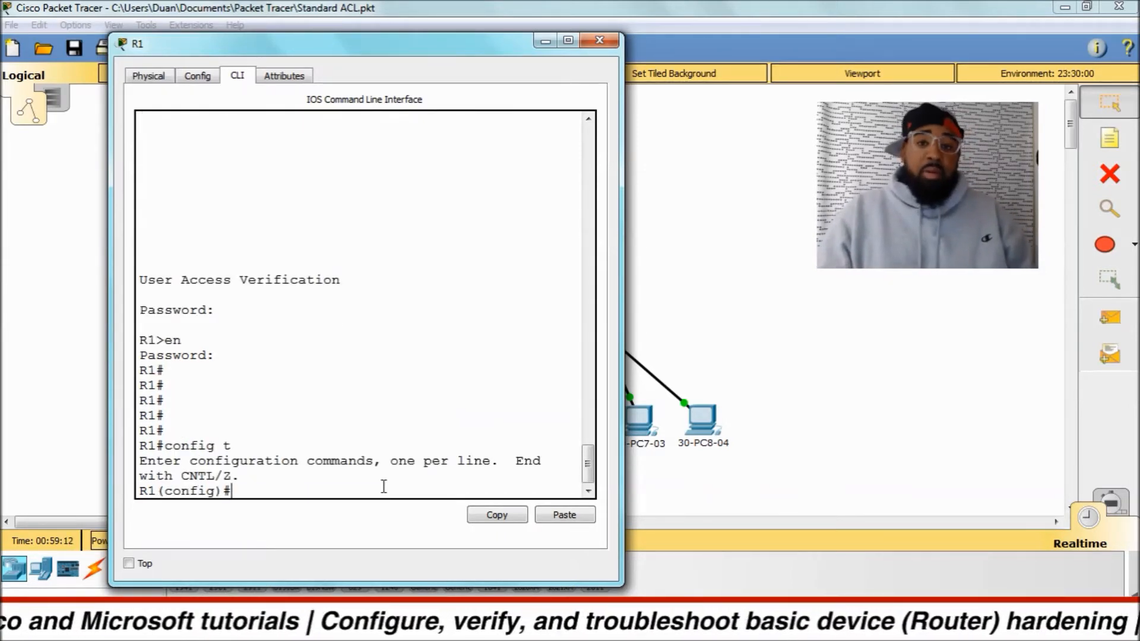
text(banner)
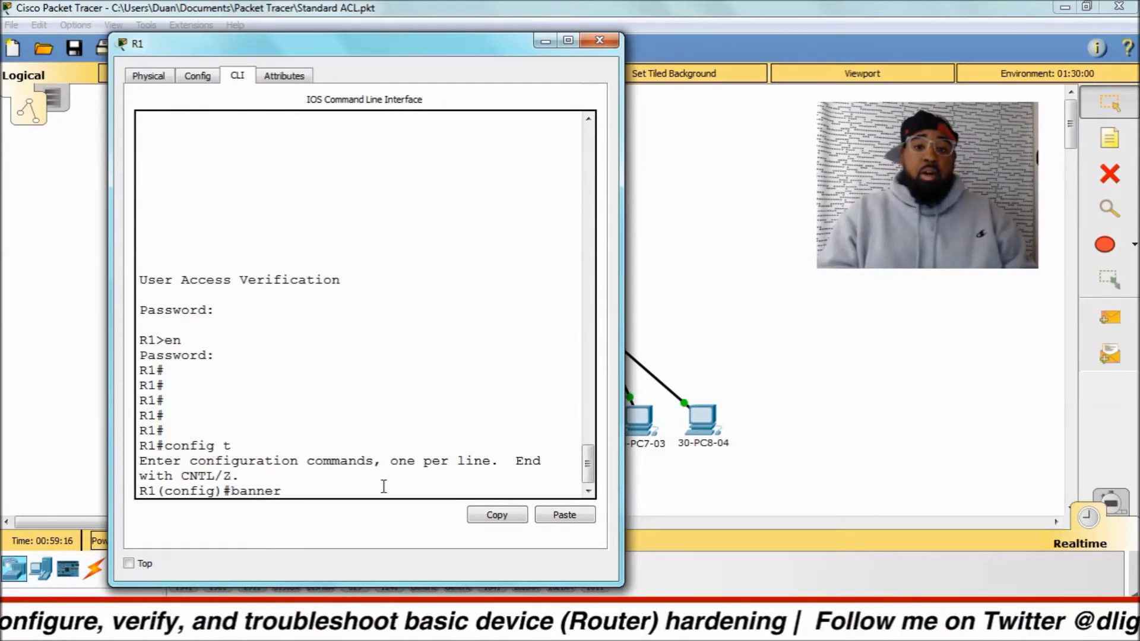
text( motd)
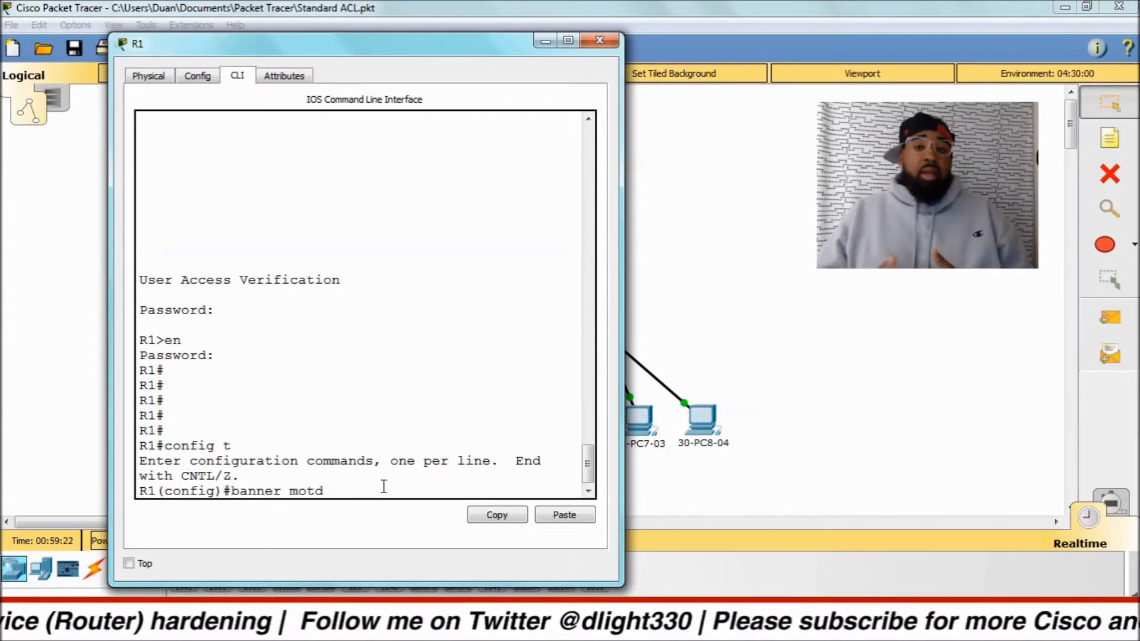
key(BackSpace)
key(BackSpace)
key(BackSpace)
key(BackSpace)
key(BackSpace)
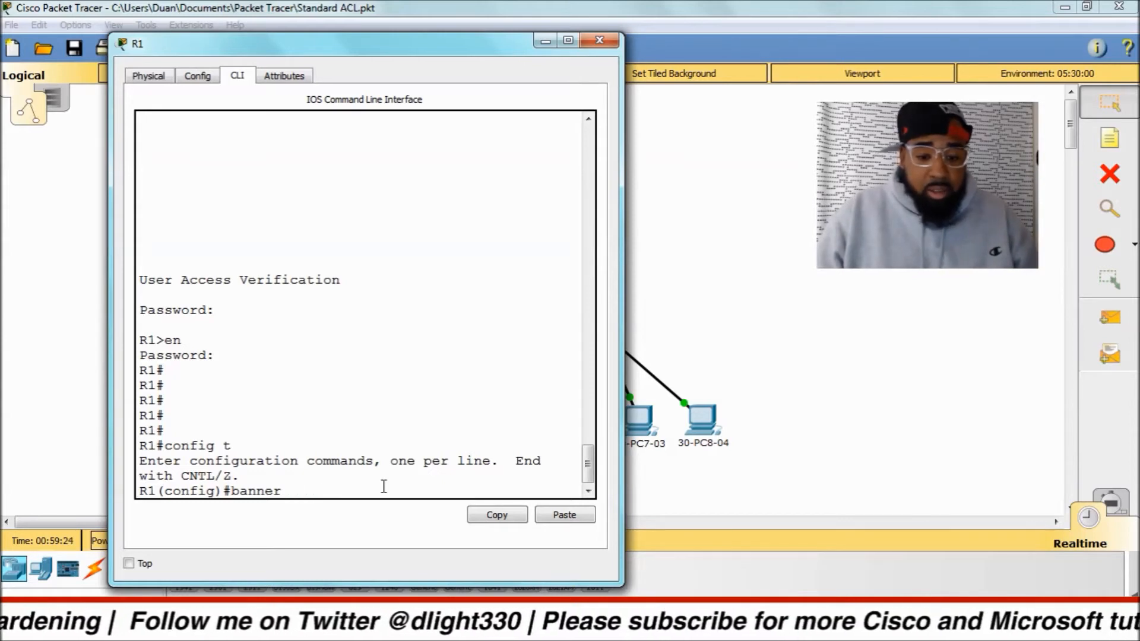
text(?)
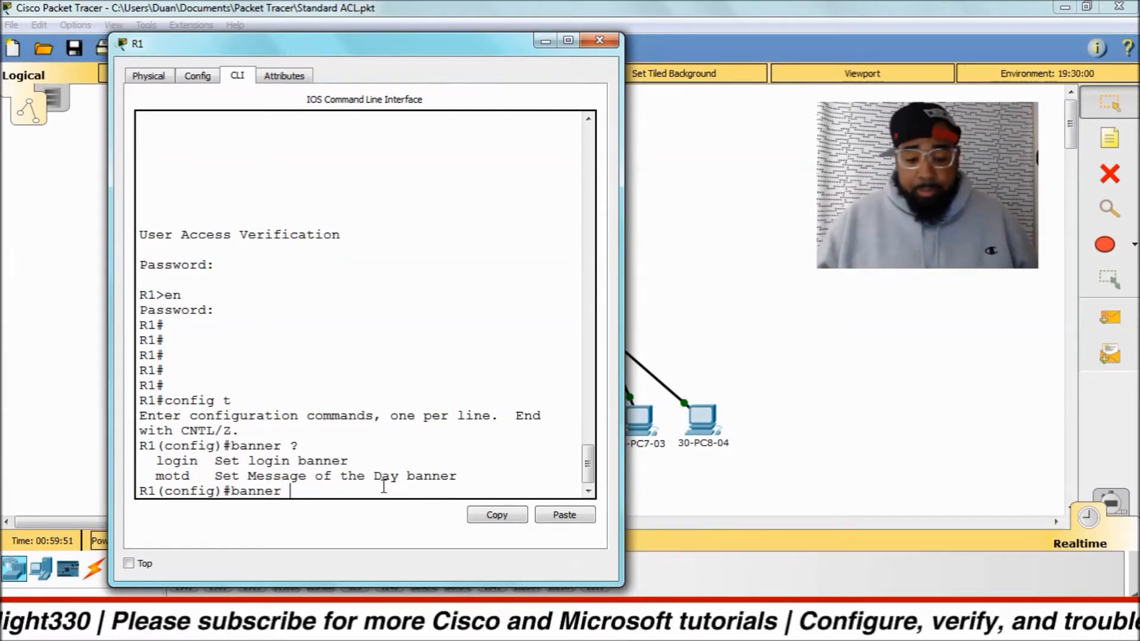
text(motd)
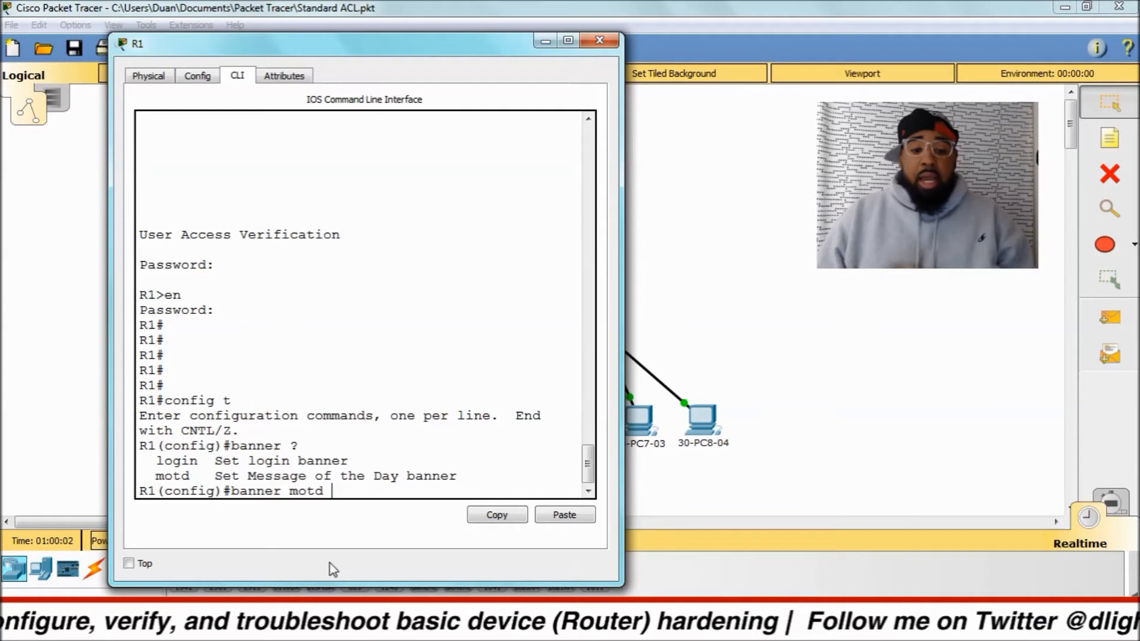
text(?)
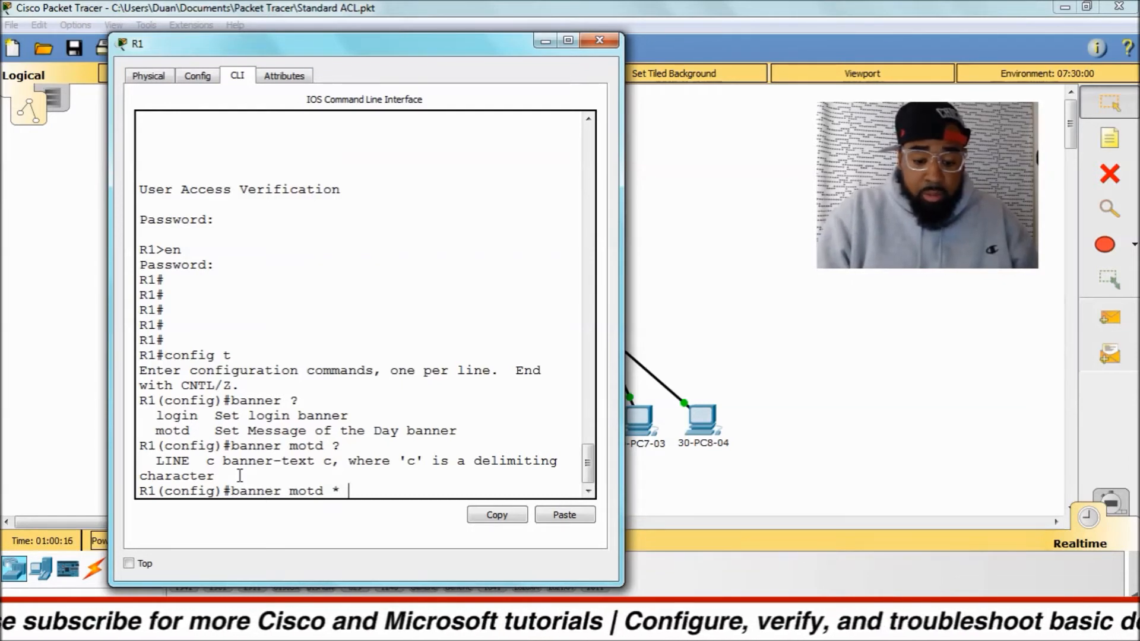
text(Do not Enter *)
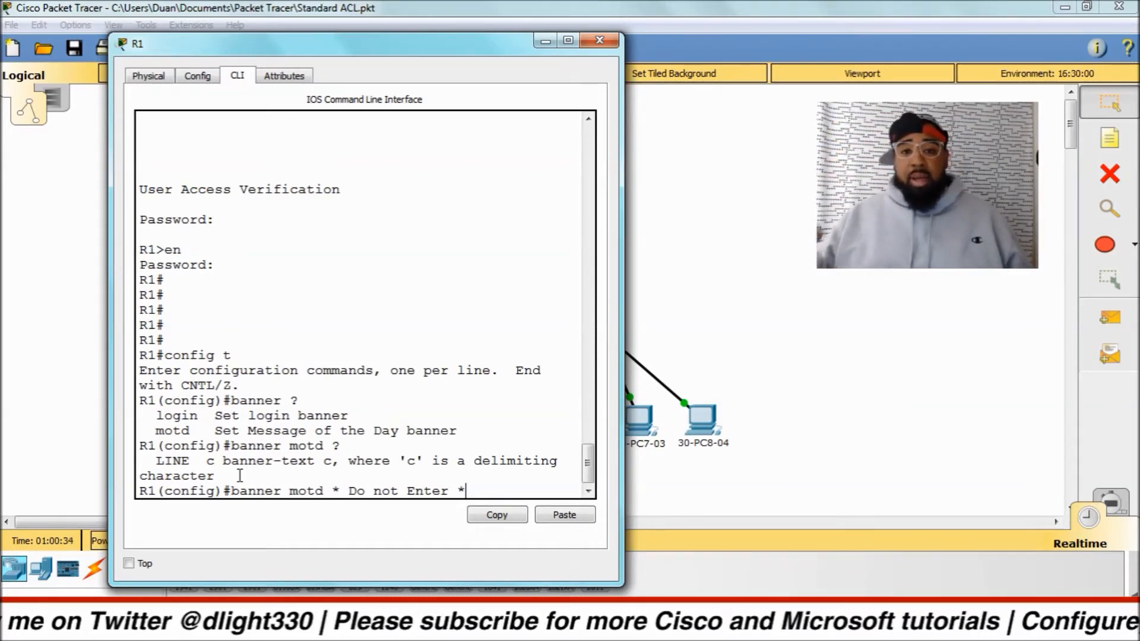
key(BackSpace)
key(BackSpace)
key(BackSpace)
key(BackSpace)
key(BackSpace)
key(BackSpace)
key(BackSpace)
key(BackSpace)
key(BackSpace)
key(BackSpace)
key(BackSpace)
key(BackSpace)
key(BackSpace)
key(BackSpace)
key(BackSpace)
key(BackSpace)
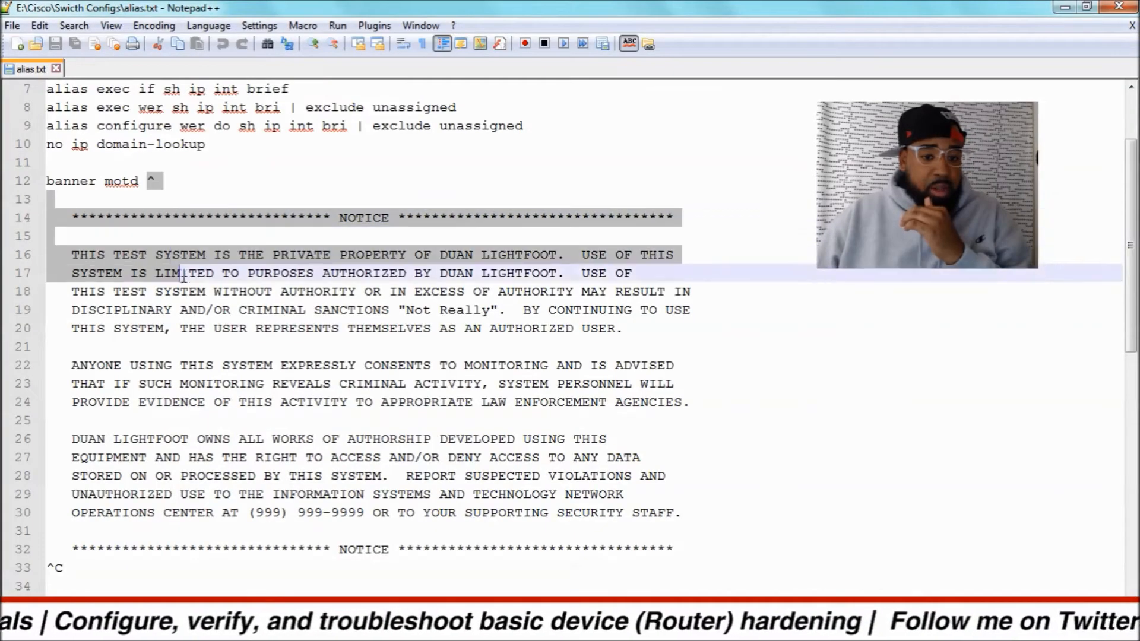
Copy the NOTICE banner text, including its opening and closing ^ delimiters, from alias.txt in Notepad++.
drag(416, 276, 79, 564)
right_click(76, 558)
click(113, 261)
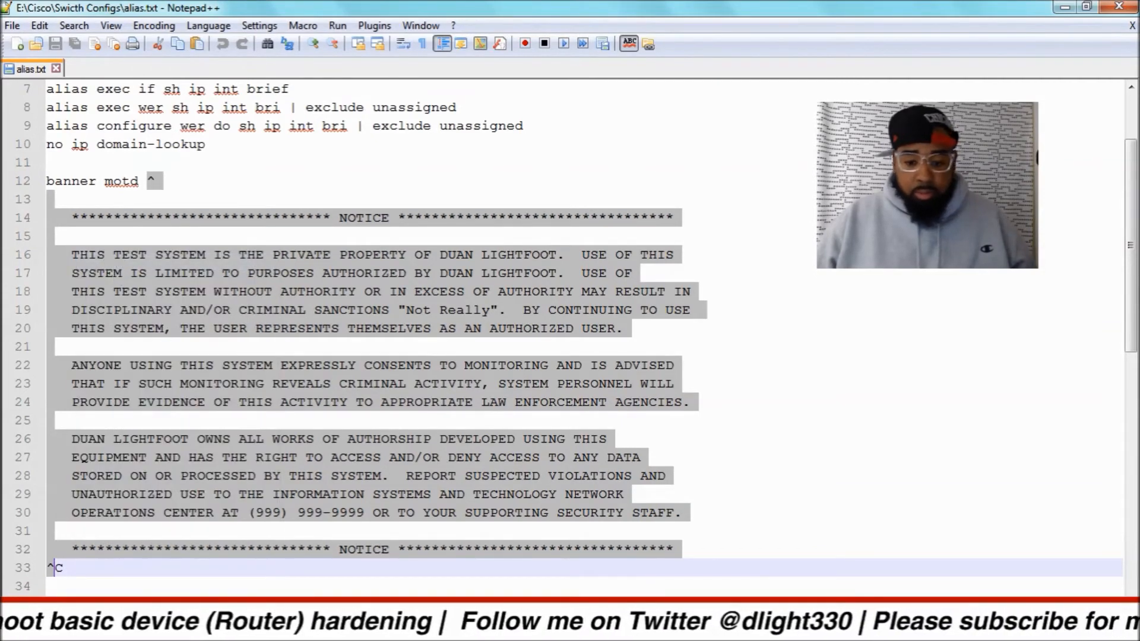
Switch back to R1's command line in Cisco Packet Tracer and paste the copied NOTICE text after banner motd.
click(356, 629)
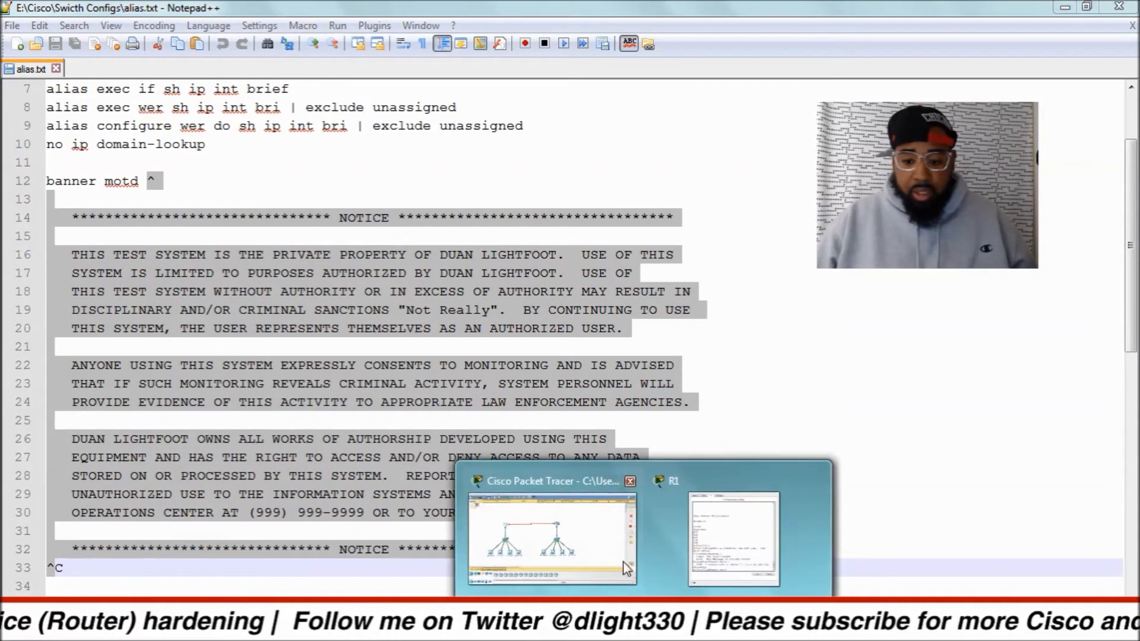
click(627, 569)
click(643, 623)
click(672, 567)
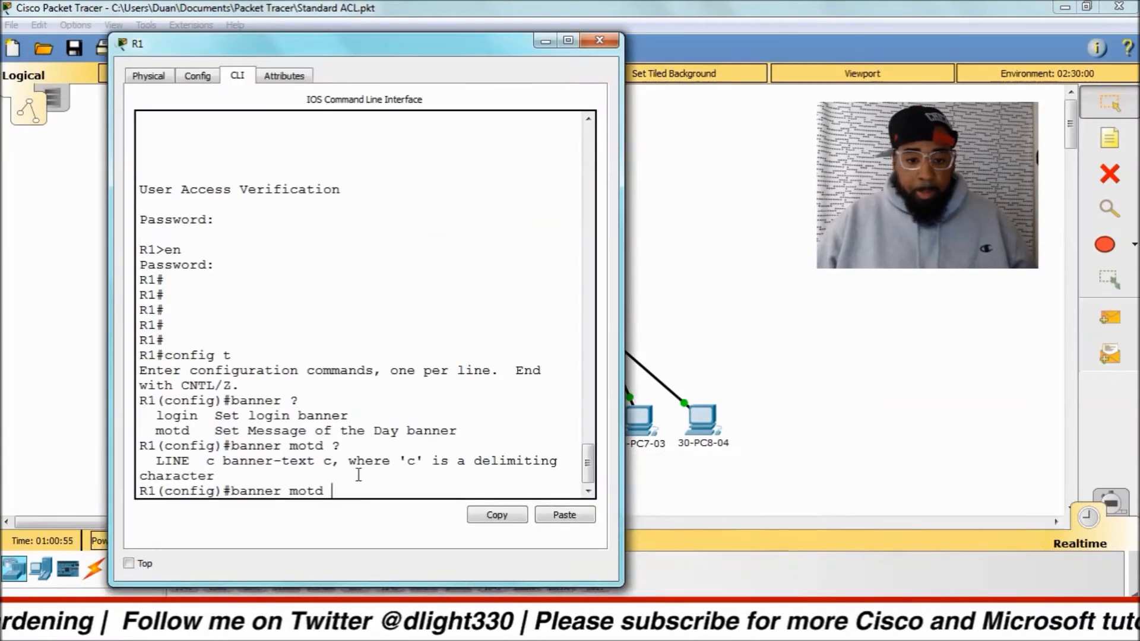
right_click(350, 491)
click(383, 519)
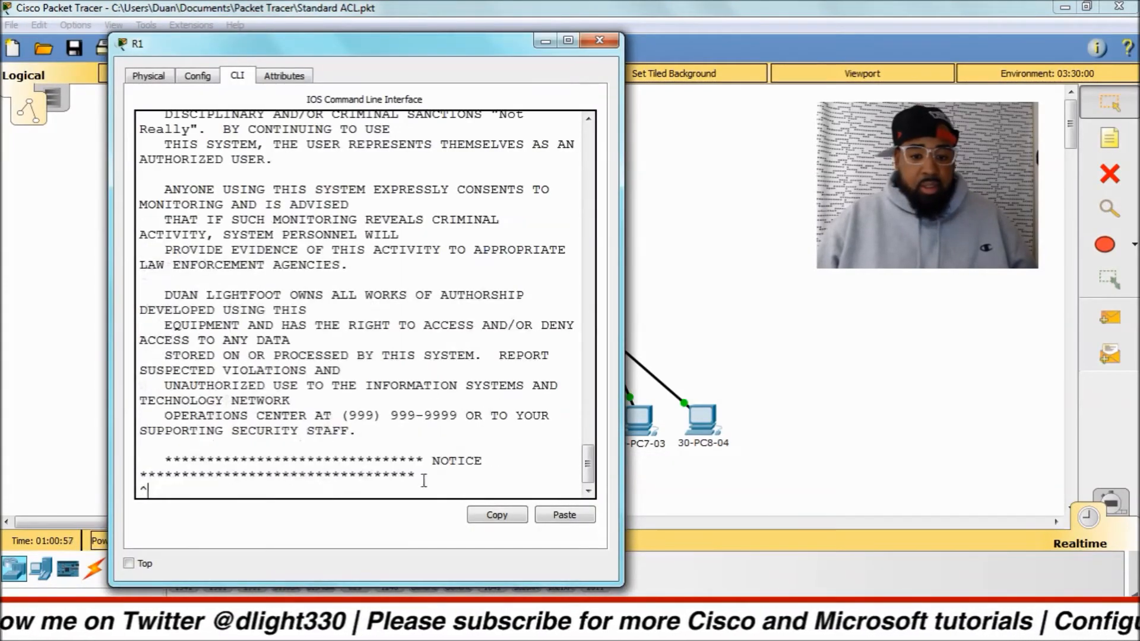
Enlarge the R1 window to review the full pasted banner text, and submit the message-of-the-day banner.
click(568, 41)
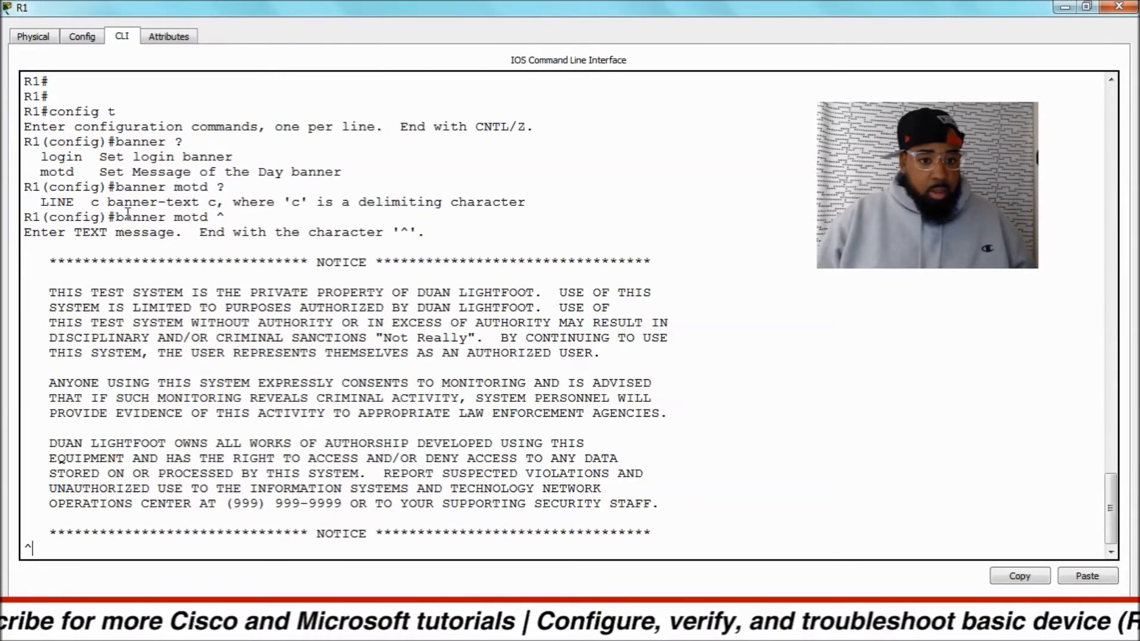
drag(116, 217, 168, 549)
click(203, 523)
key(Return)
key(Return)
key(Return)
key(Return)
key(Return)
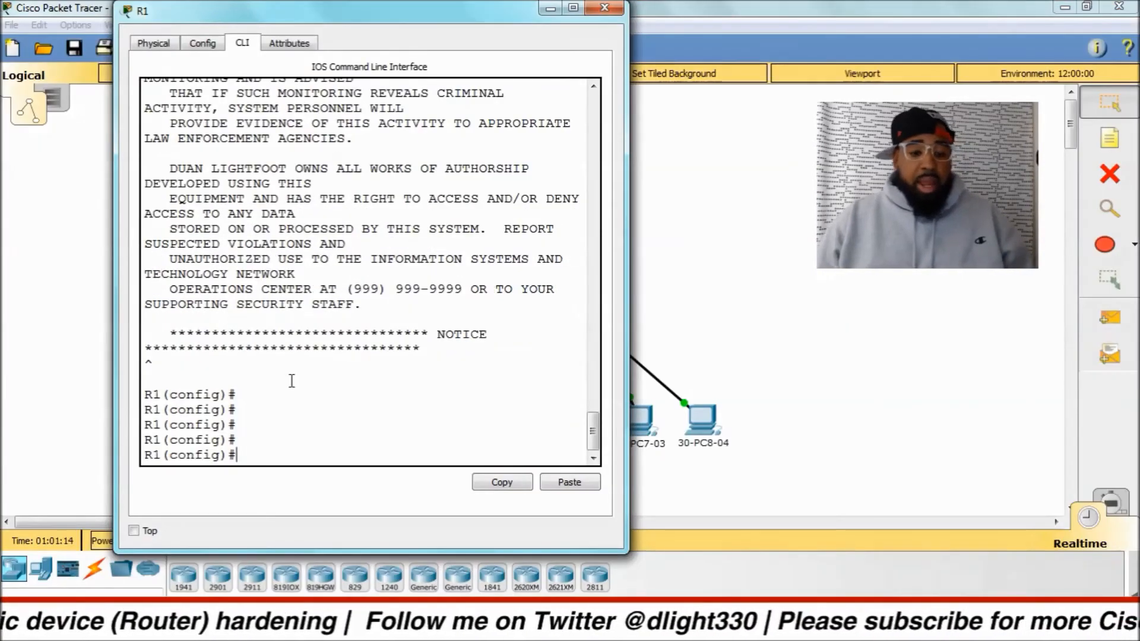
Leave configuration mode, log out of R1 with exit, and widen its window to check the message-of-the-day banner at the login prompt.
key(ctrl+z)
key(Return)
key(Return)
key(Return)
text(exit)
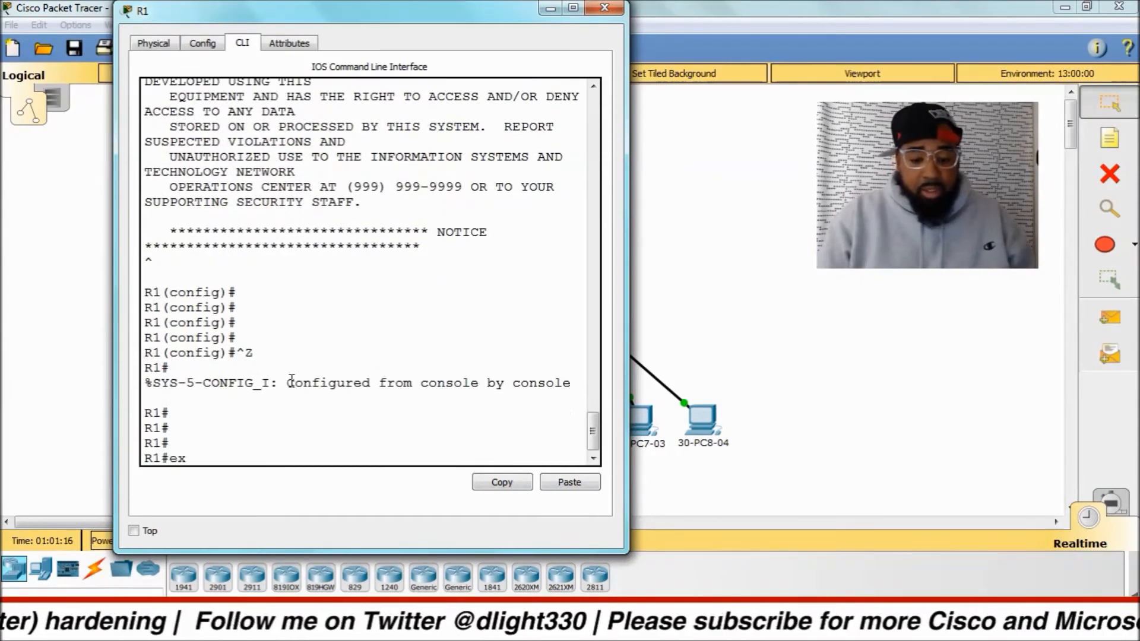
key(Return)
key(Return)
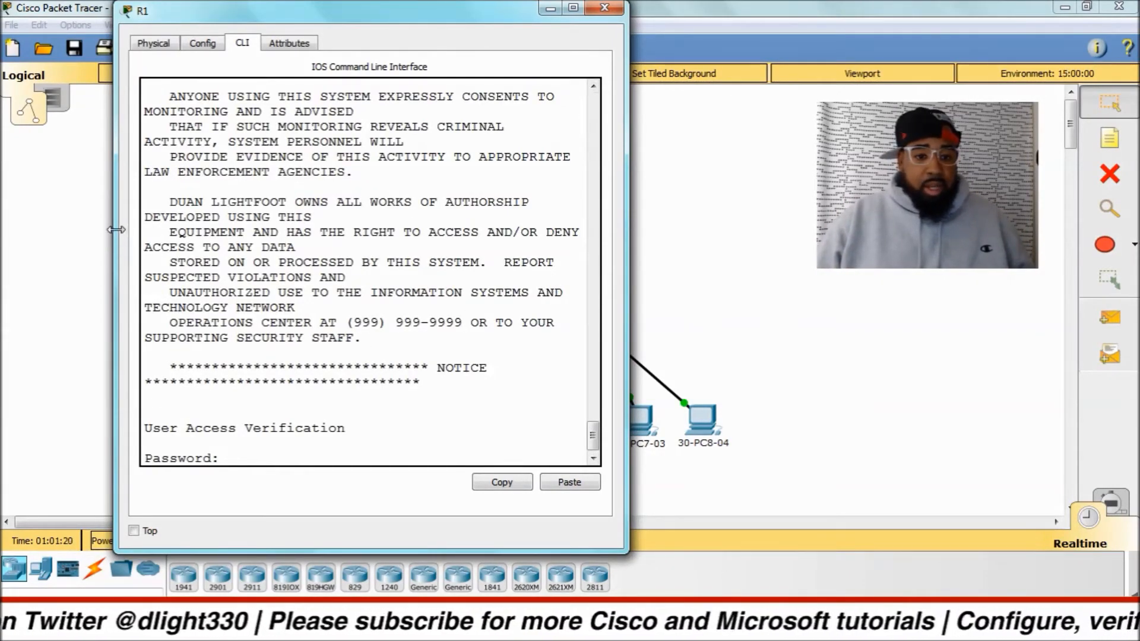
drag(114, 232, 37, 231)
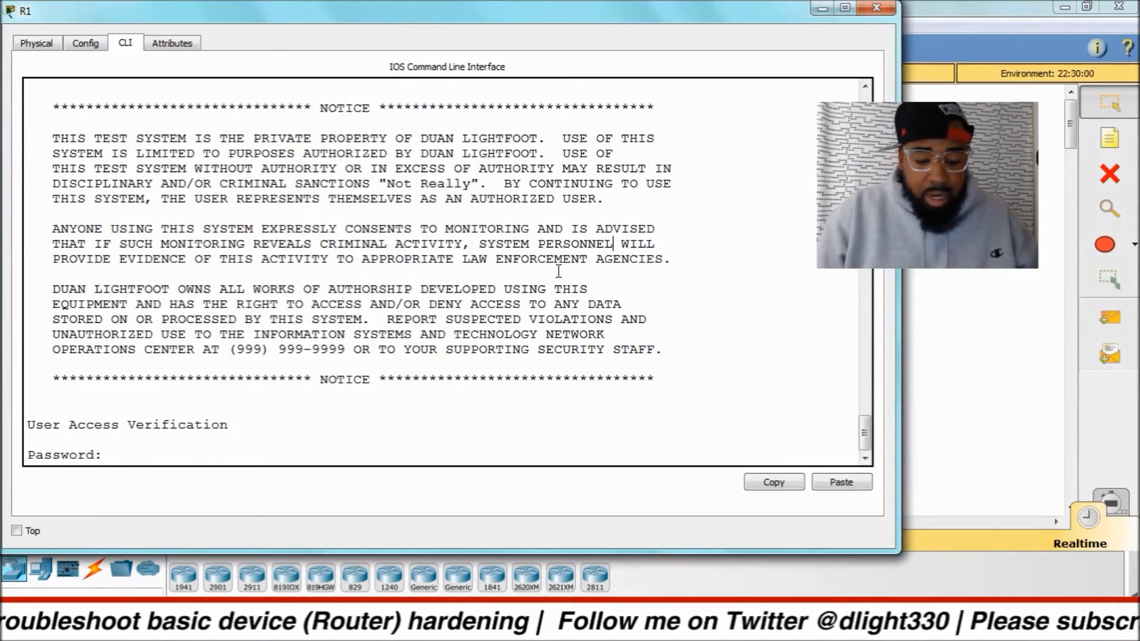
Log back in to R1 with the console password and enter privileged EXEC mode with en and the enable secret.
key(Return)
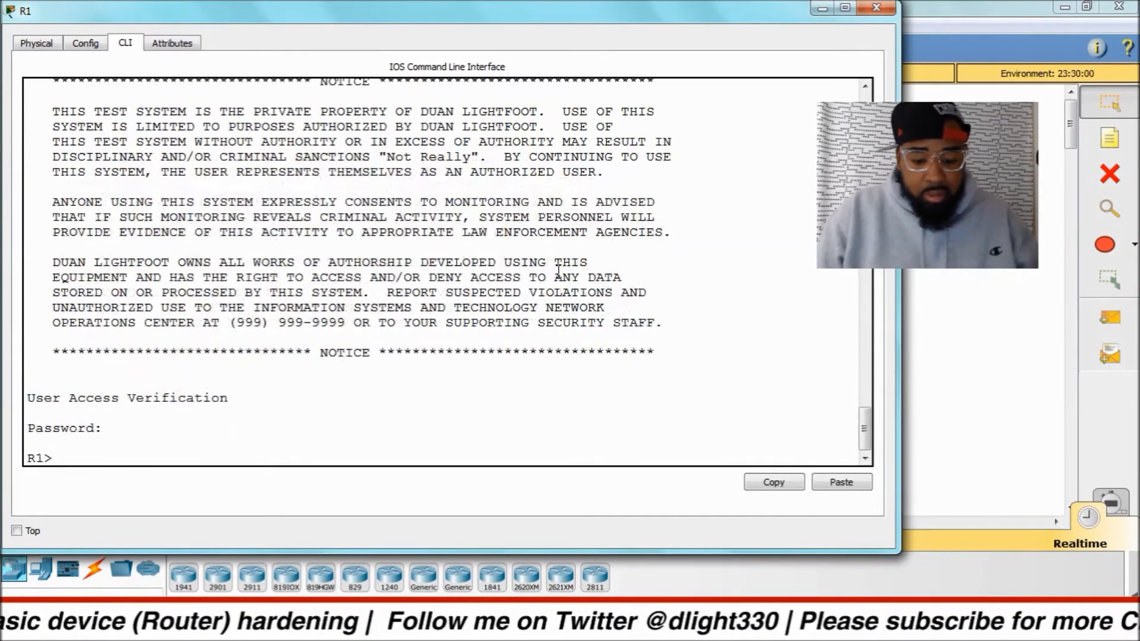
text(en)
key(Return)
key(Return)
key(Return)
key(Return)
key(Return)
key(Return)
key(Return)
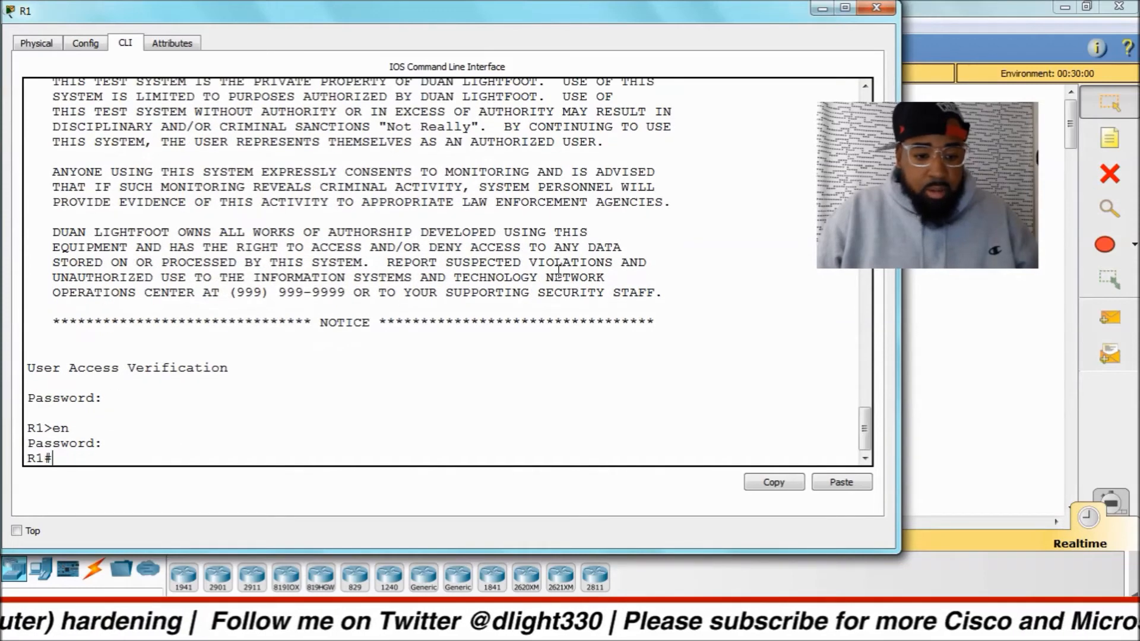
key(Return)
key(Return)
key(Return)
key(Return)
key(Return)
key(Return)
key(Return)
key(Return)
key(Return)
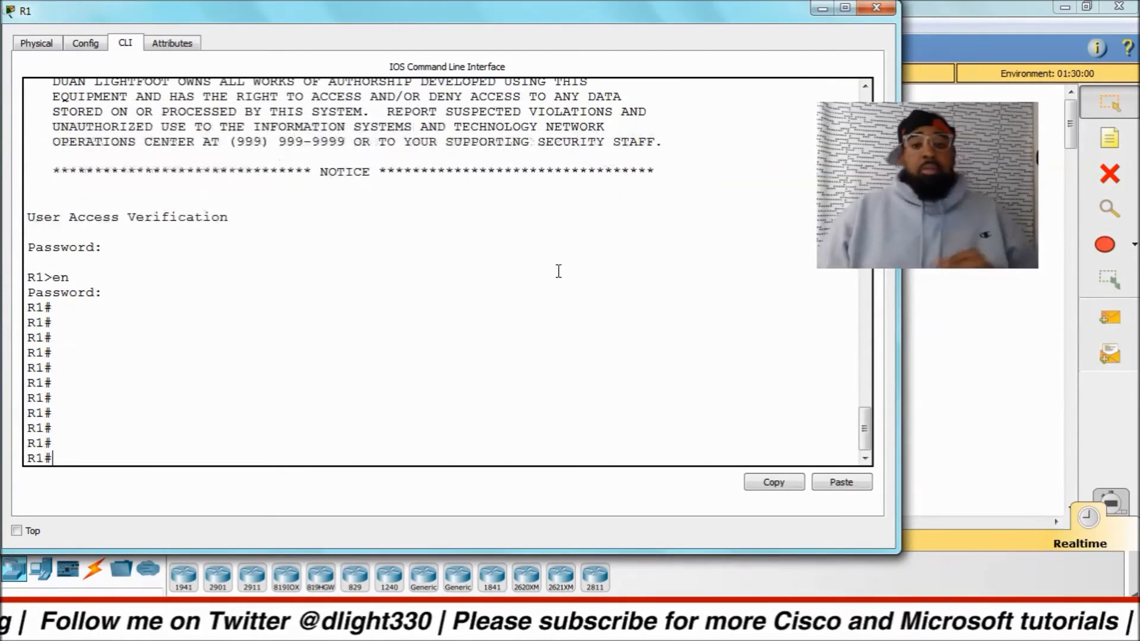
key(Return)
key(Return)
key(Return)
key(Return)
key(Return)
key(Return)
key(Return)
key(Return)
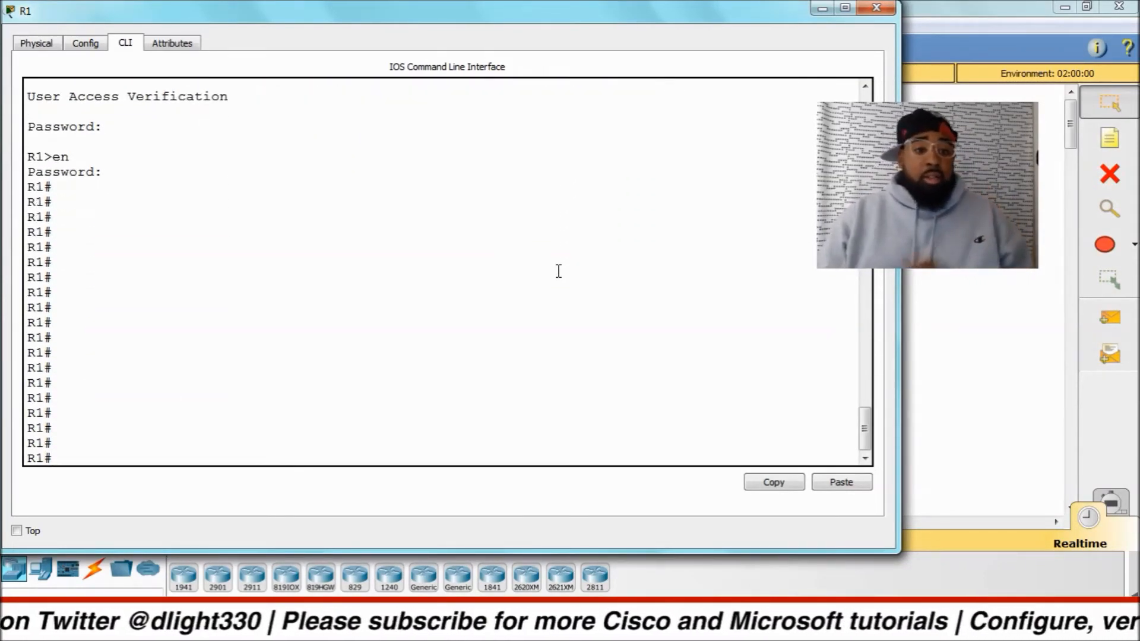
key(Return)
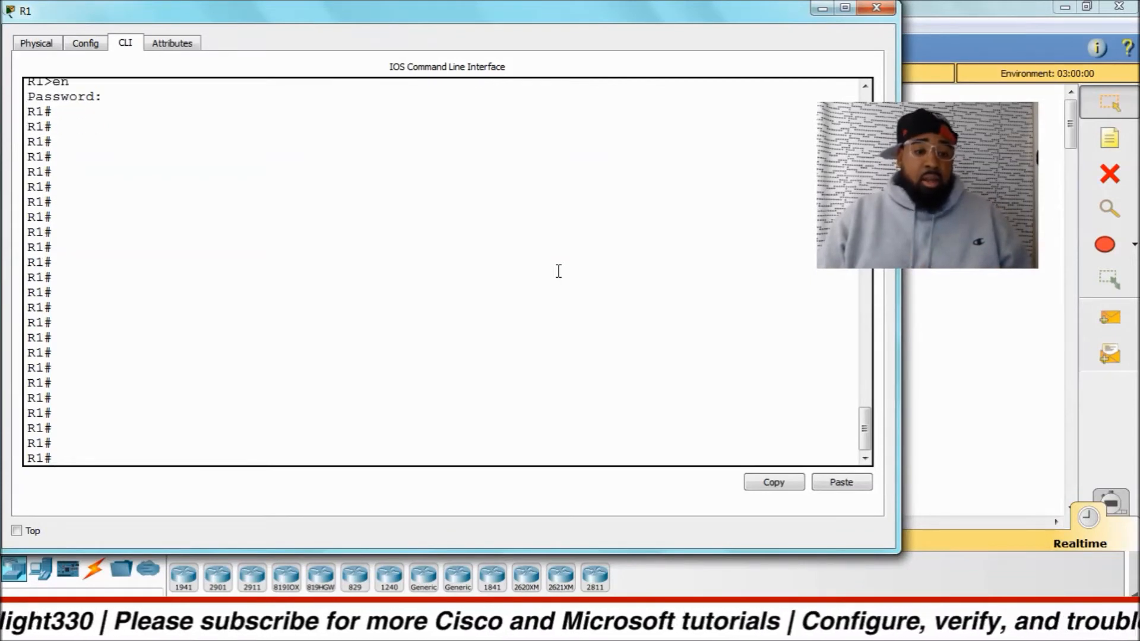
key(Return)
key(Return)
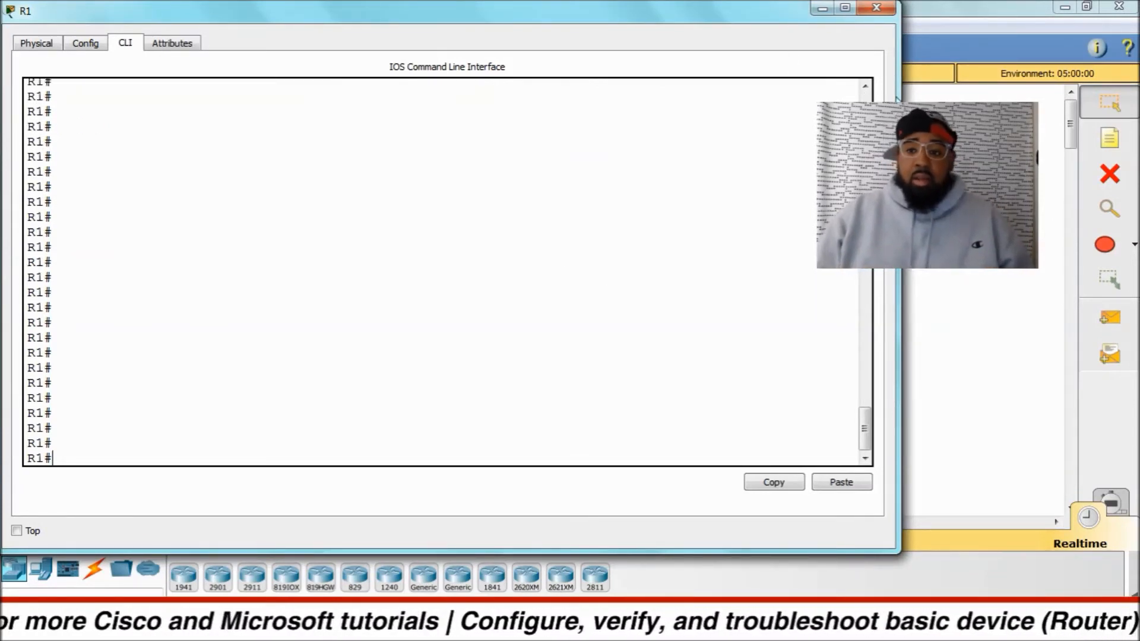
Narrow the R1 window and move it slightly away from the screen edge, leaving a fresh prompt.
drag(901, 102, 669, 103)
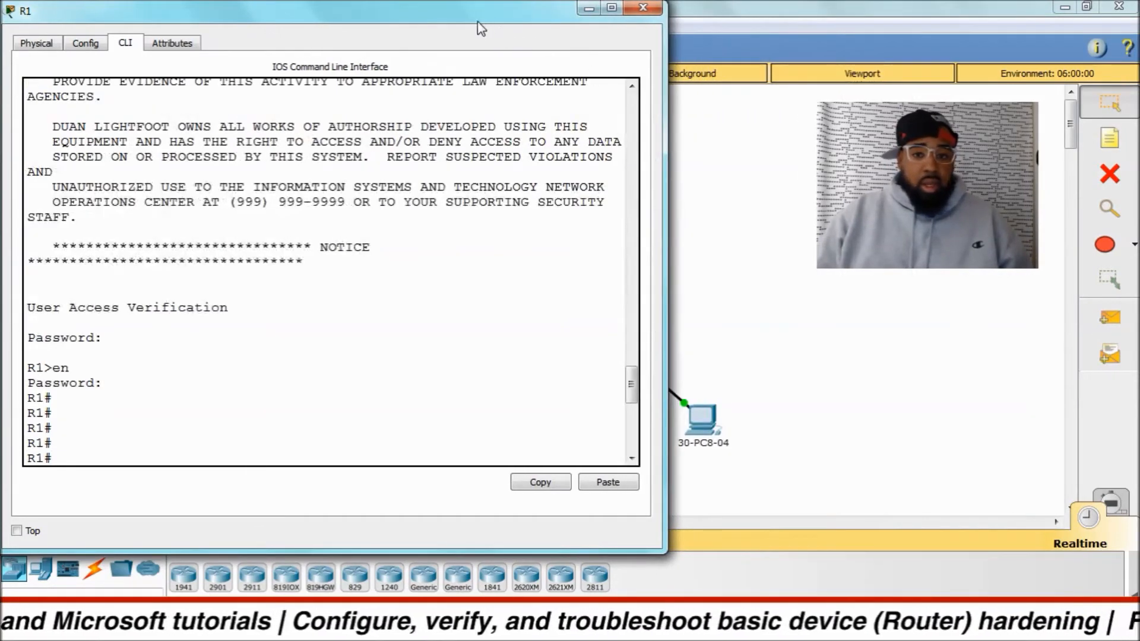
drag(477, 19, 508, 25)
key(Return)
key(Return)
key(Return)
key(Return)
key(Return)
key(Return)
key(Return)
key(Return)
key(Return)
key(Return)
key(Return)
key(Return)
key(Return)
key(Return)
key(Return)
key(Return)
key(Return)
key(Return)
key(Return)
key(Return)
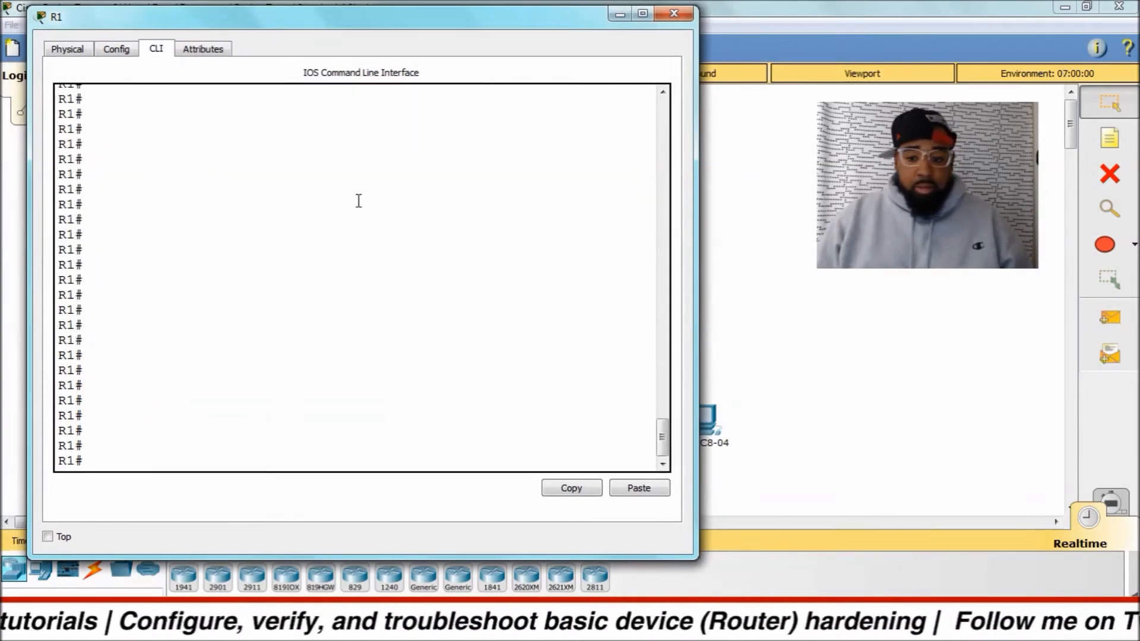
Enter global configuration mode with config t, check the line aux number range with the built-in help, and enter line aux 0.
text(con)
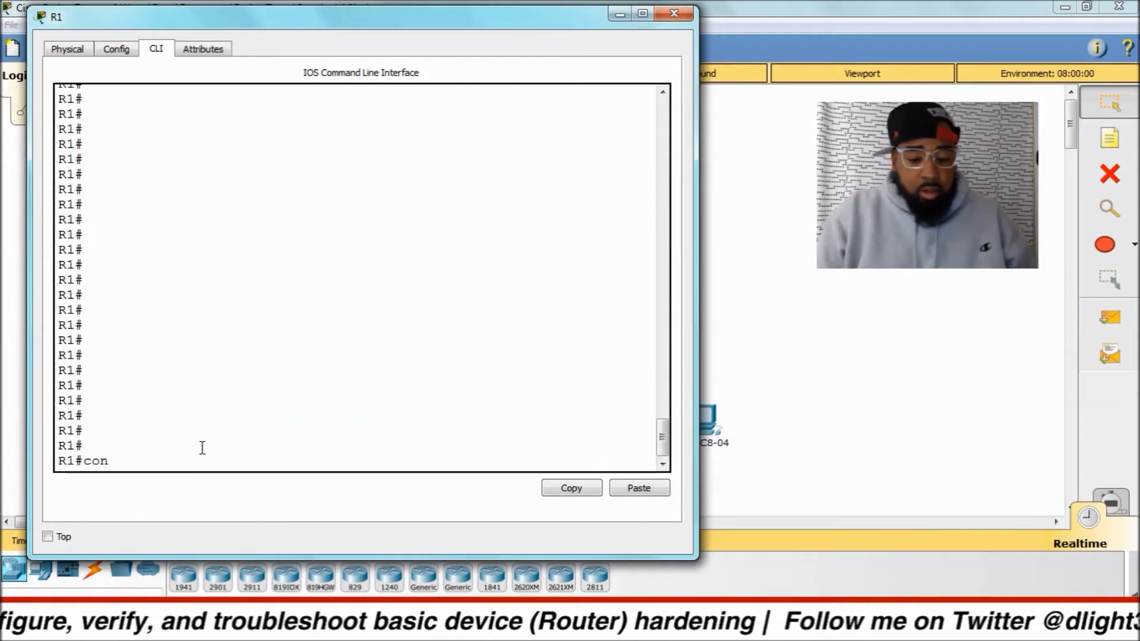
text(fig t)
key(Return)
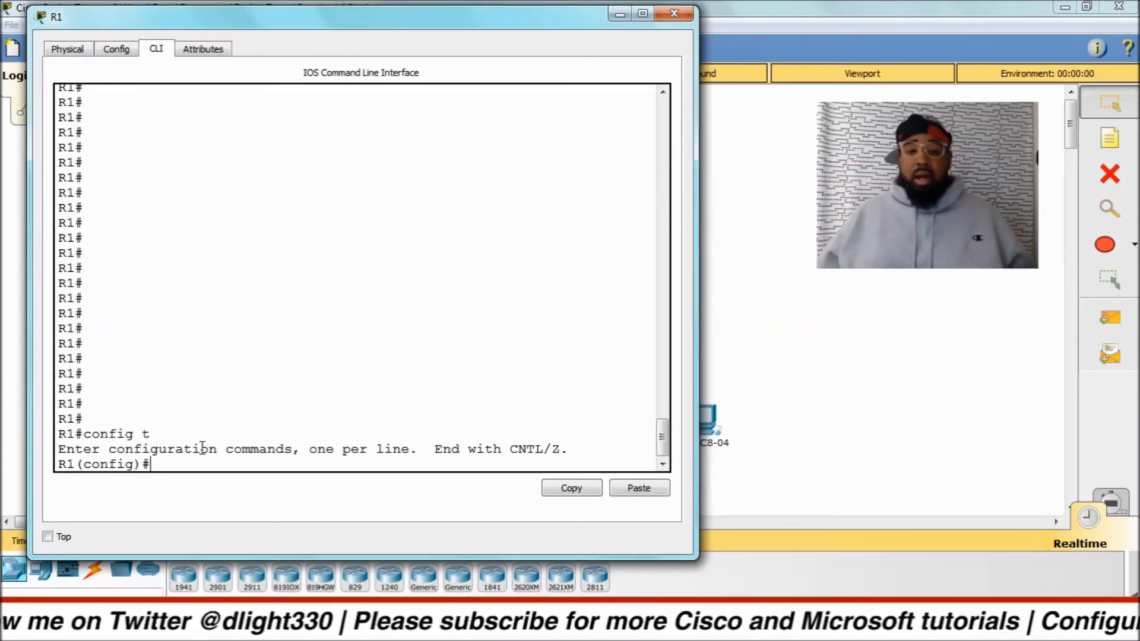
text(line co)
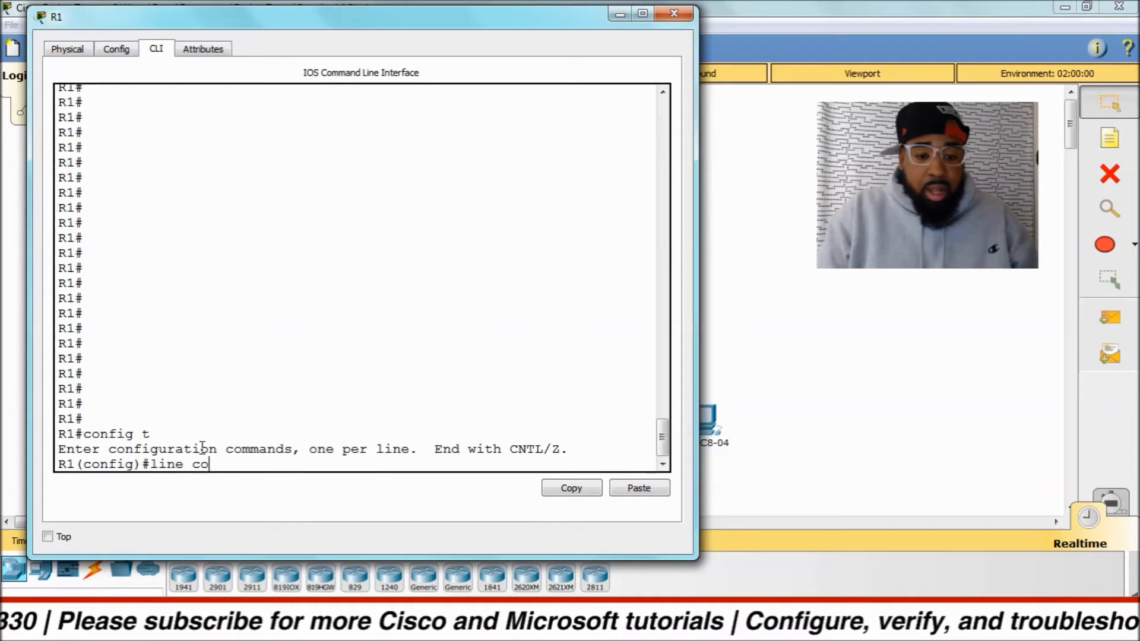
key(BackSpace)
key(BackSpace)
text(a)
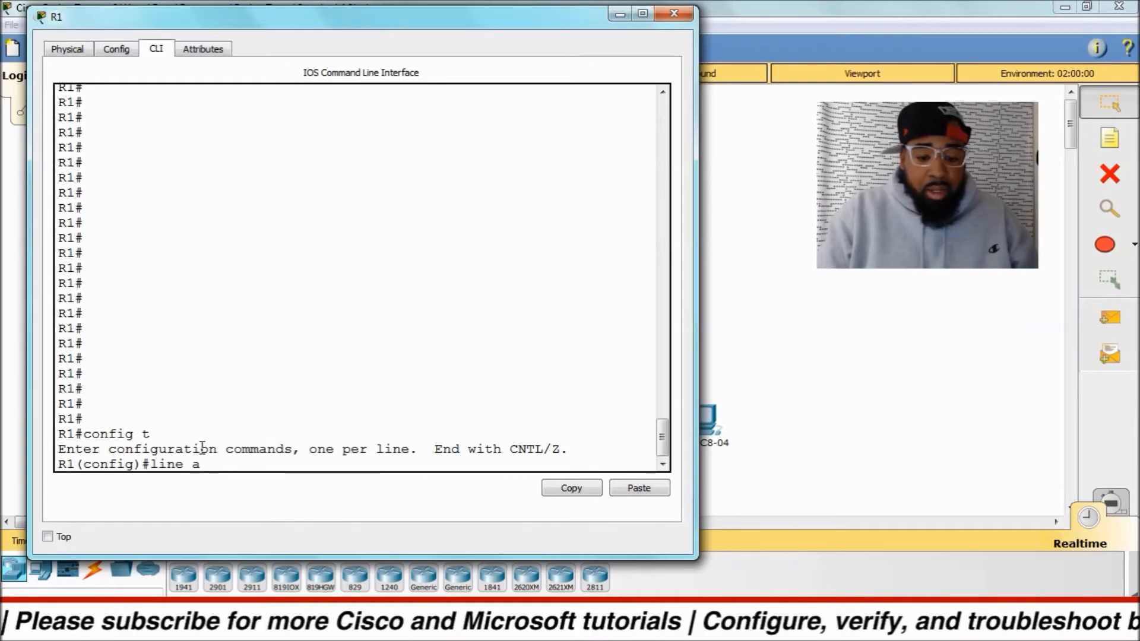
text(u)
key(Tab)
text(?)
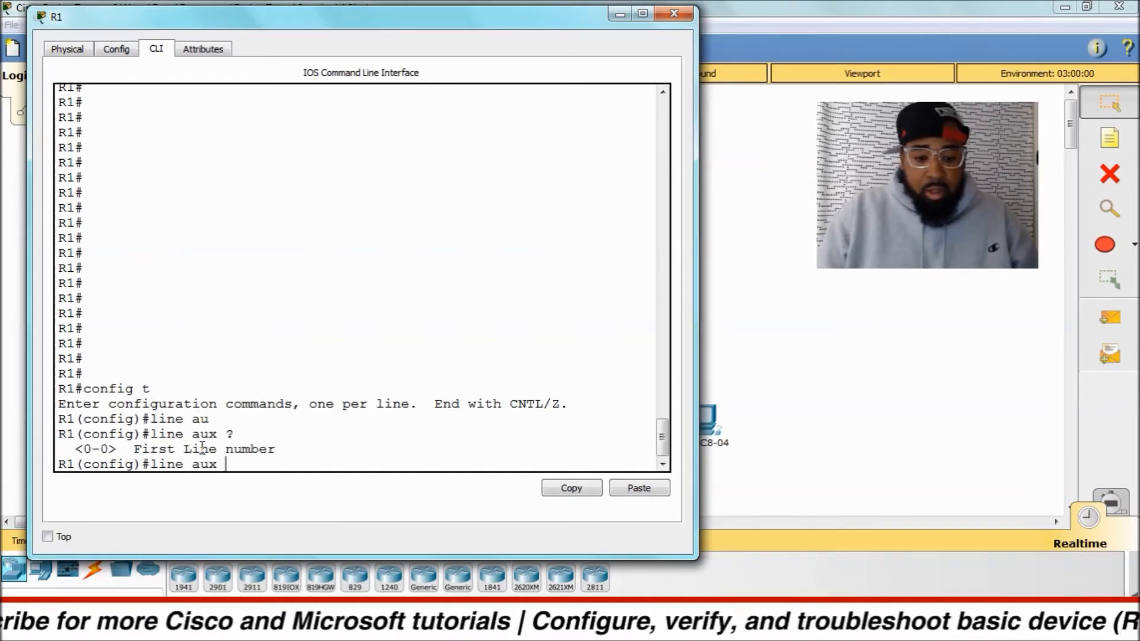
text(0)
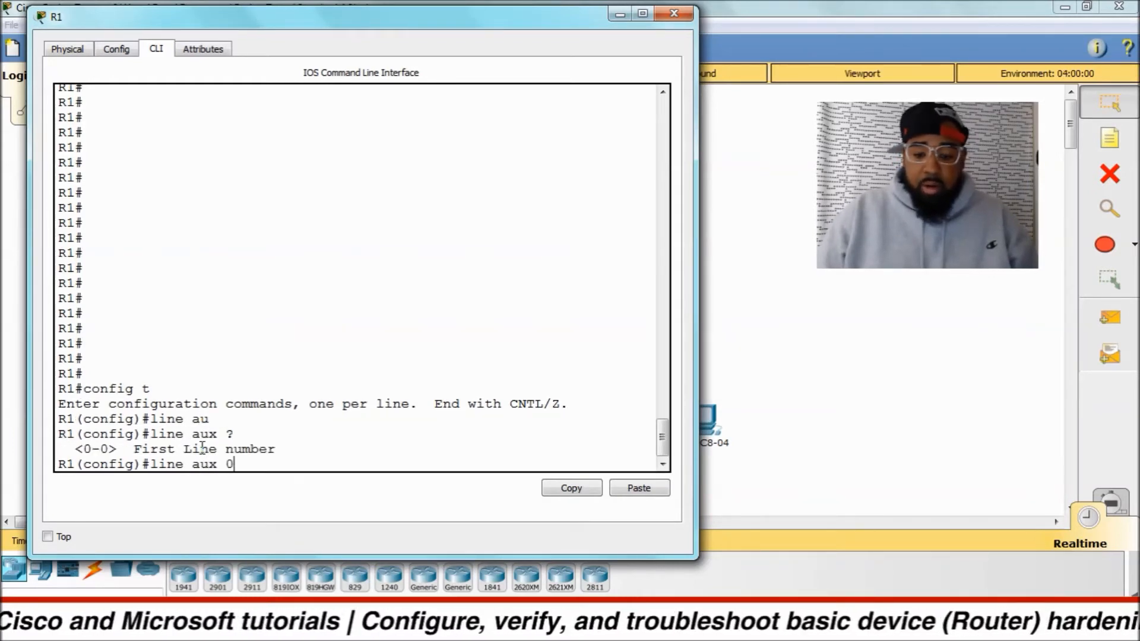
key(Return)
Set the auxiliary line's password and require it at access with login.
text(passw)
key(Tab)
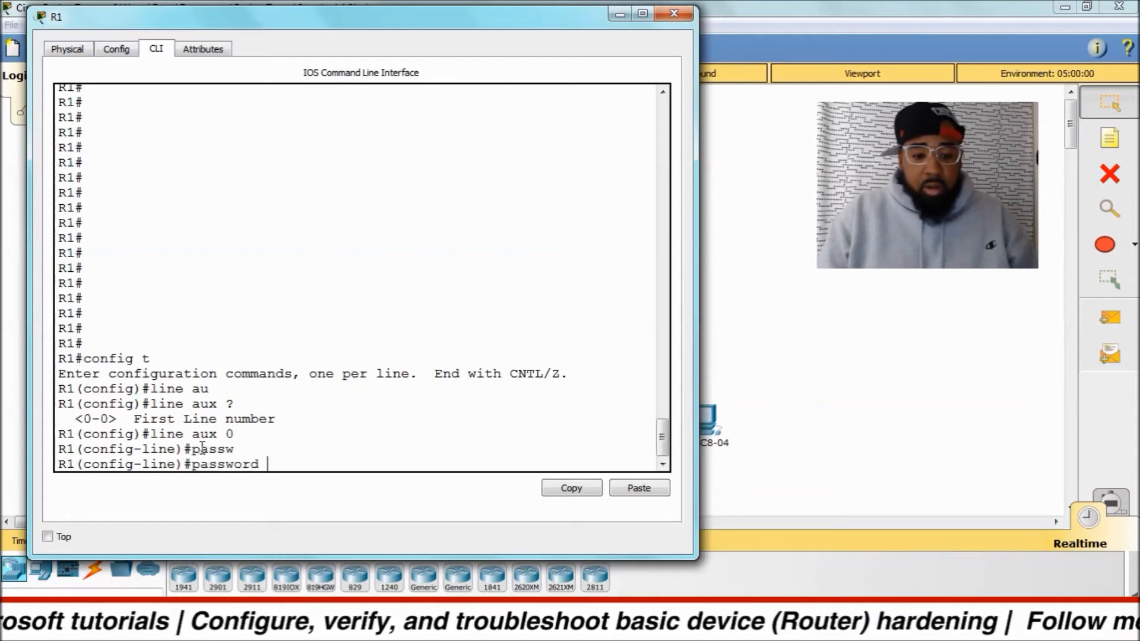
text(gocavs)
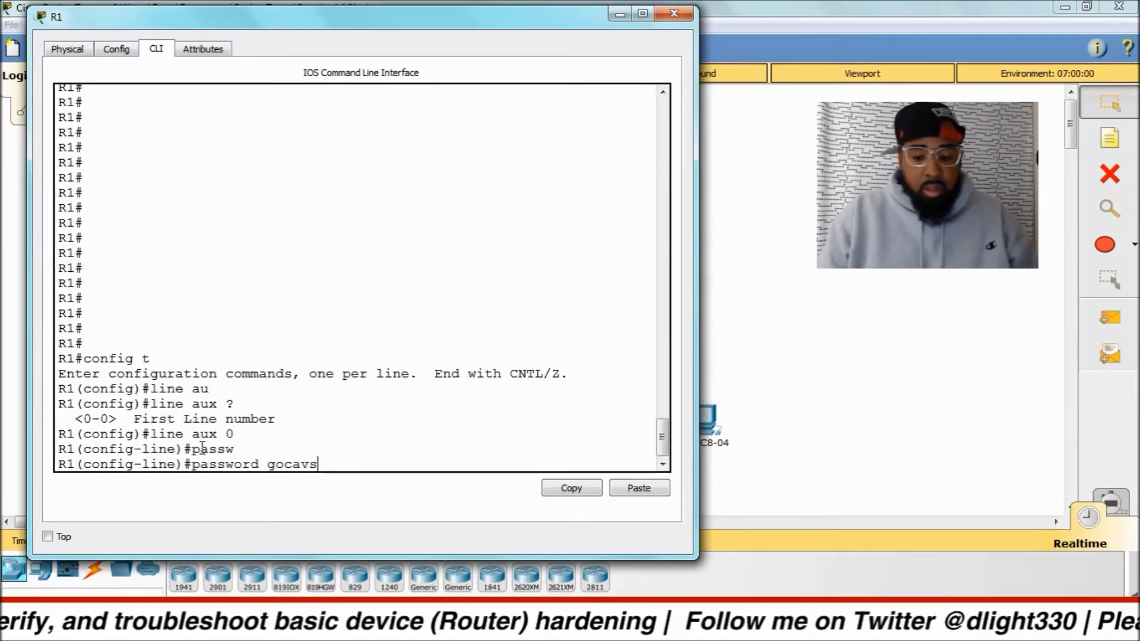
key(Return)
text(login)
key(Return)
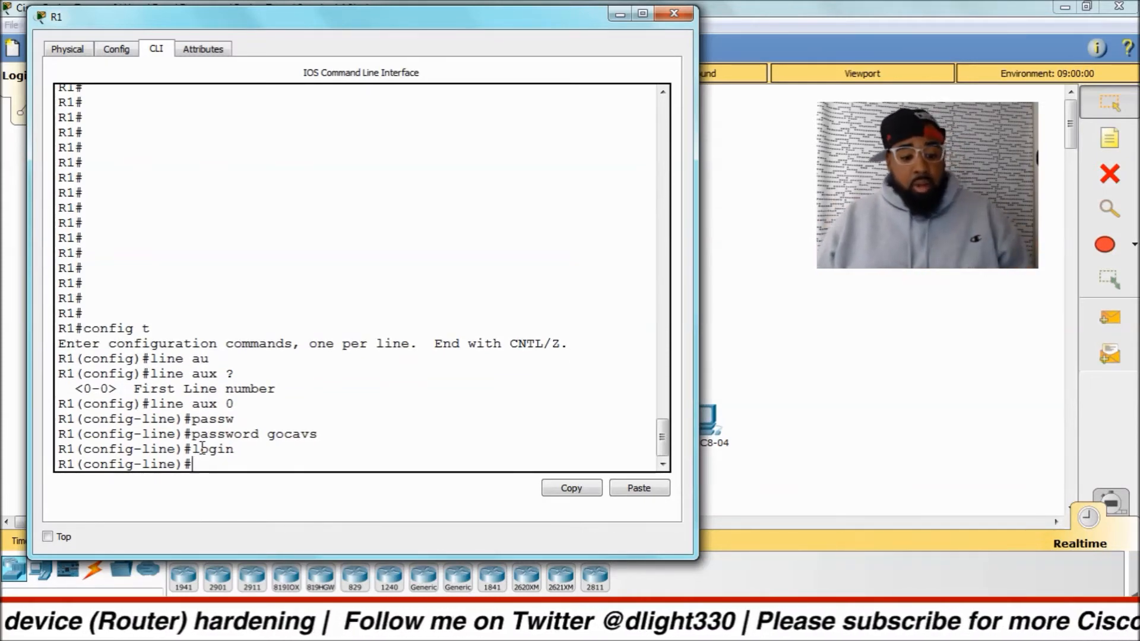
Return to privileged EXEC mode and display the running configuration with sh run.
key(ctrl+z)
key(Return)
key(Return)
key(Return)
key(Return)
key(Return)
key(Return)
key(Return)
key(Return)
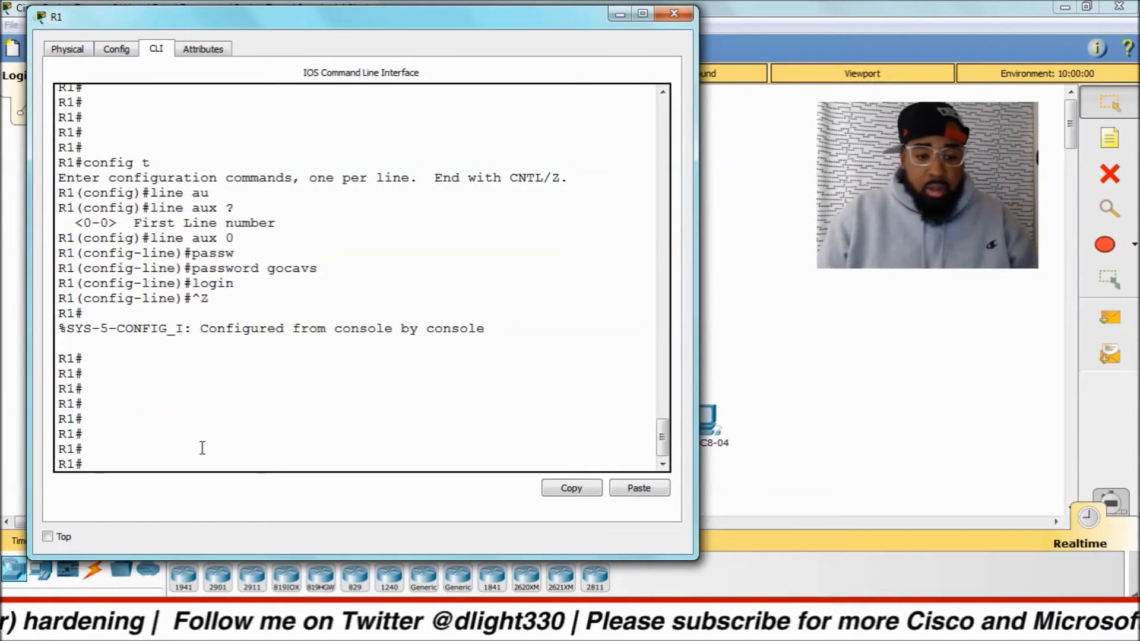
text(sh run)
key(Return)
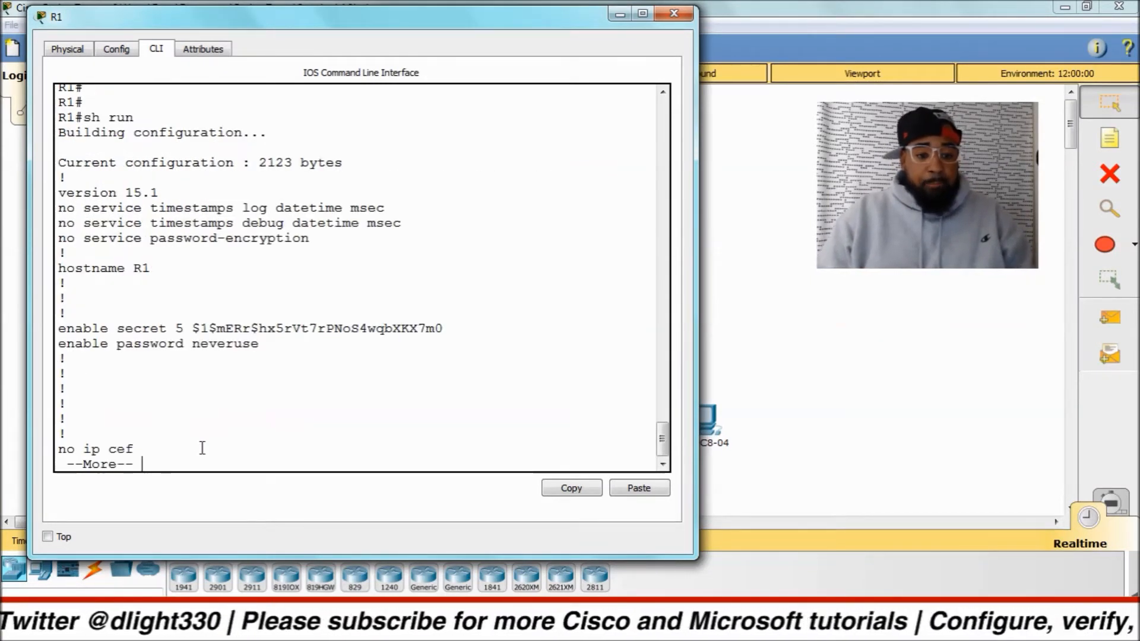
Page through the running configuration, examining the enable secret and password lines, the MOTD banner and the line settings.
key(space)
scroll(190, 325, up, 6)
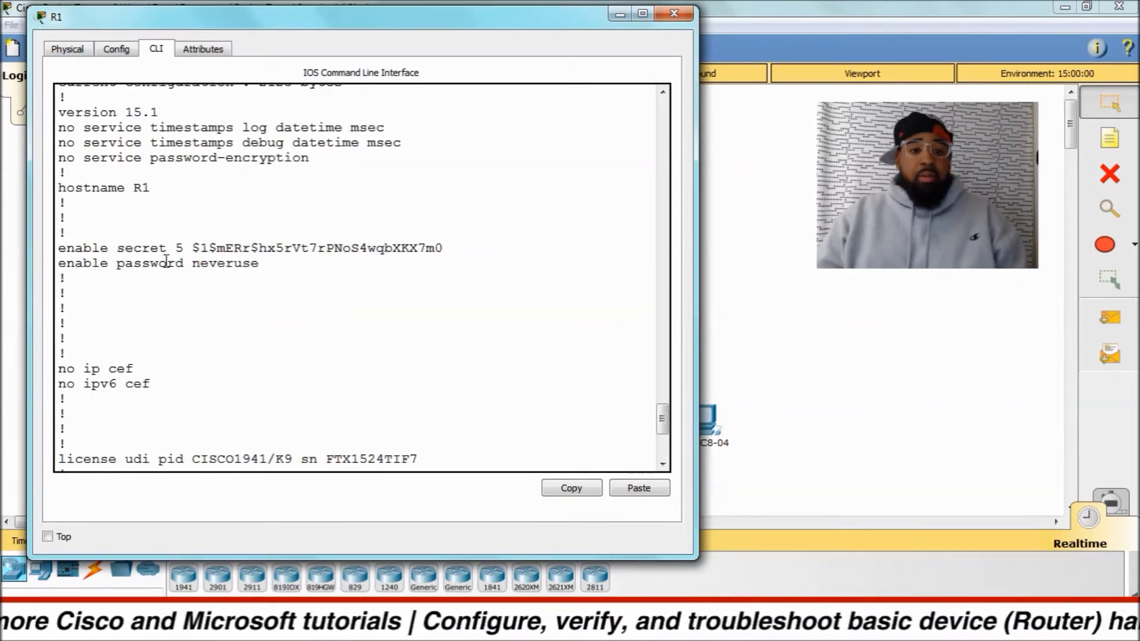
scroll(249, 267, down, 8)
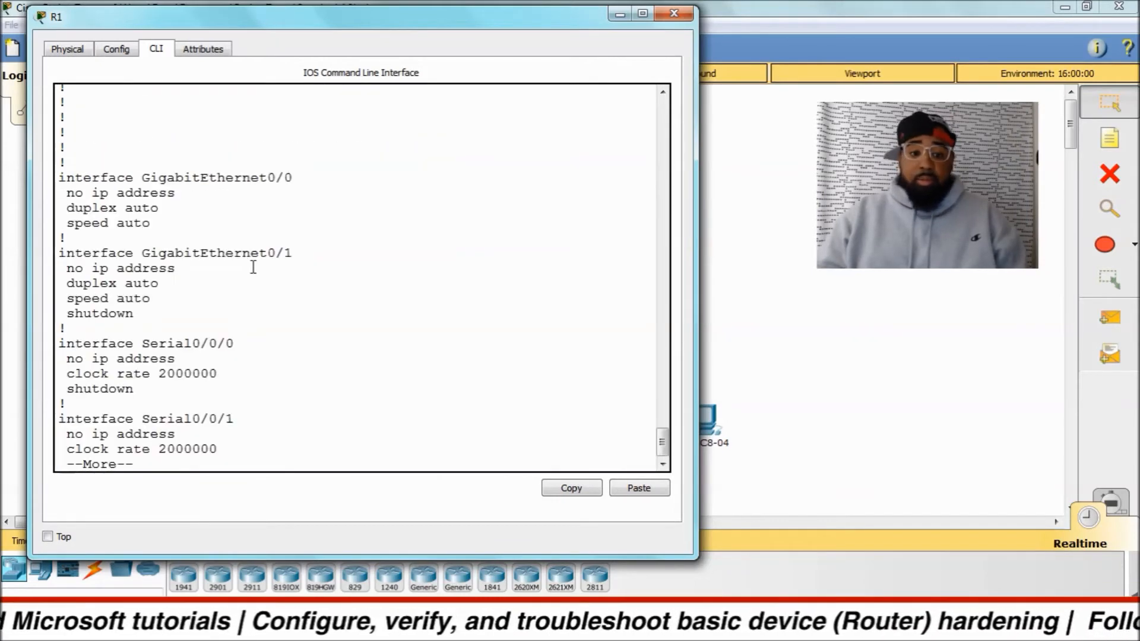
key(space)
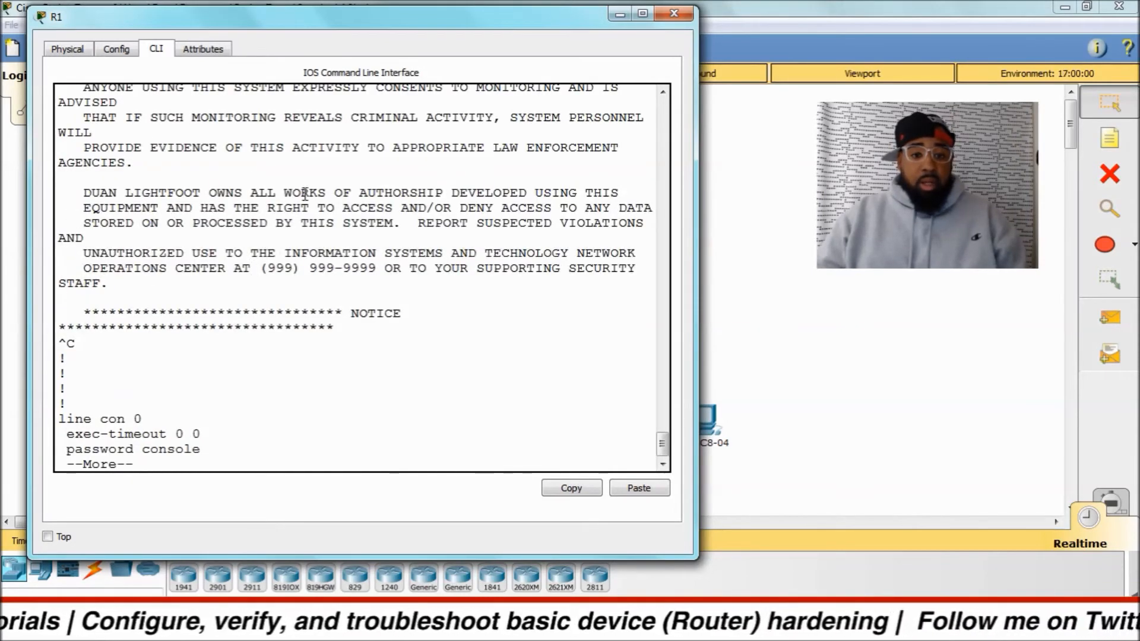
scroll(304, 194, up, 5)
scroll(300, 206, down, 2)
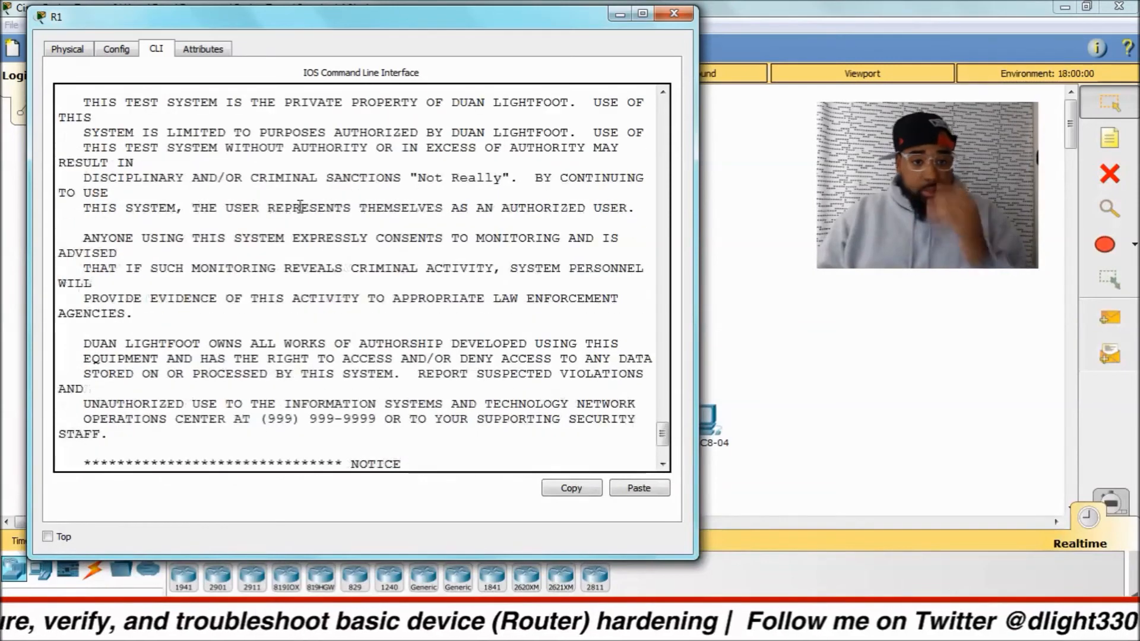
scroll(300, 206, down, 4)
key(space)
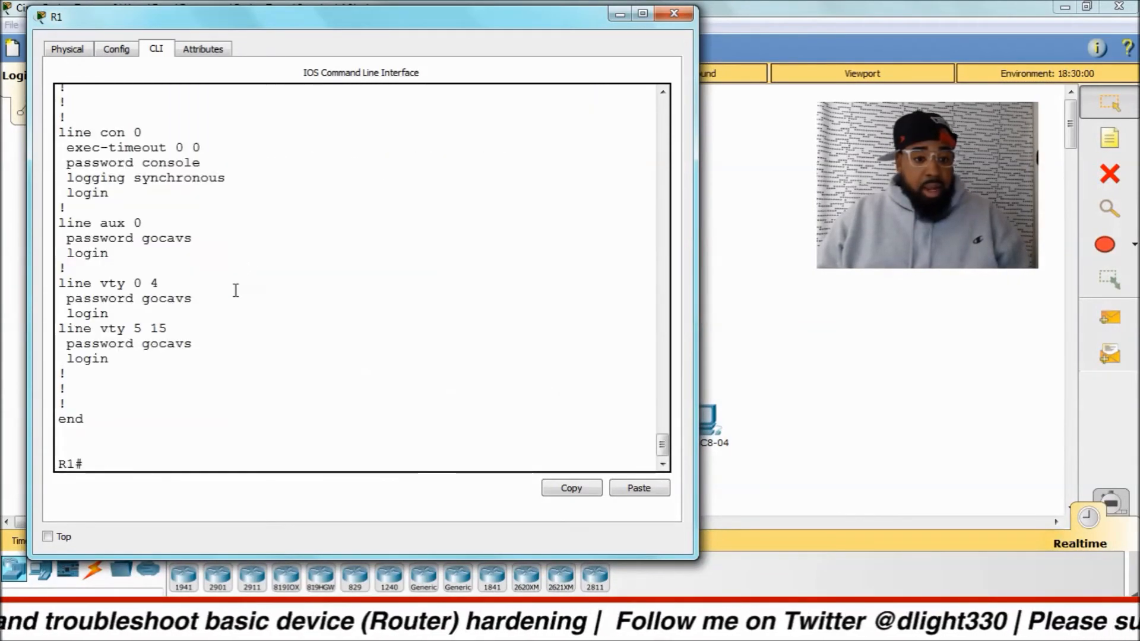
Examine the password entries under line con 0, line aux 0 and line vty 0 4 for plain-text storage.
drag(60, 132, 151, 155)
click(136, 164)
drag(68, 161, 202, 167)
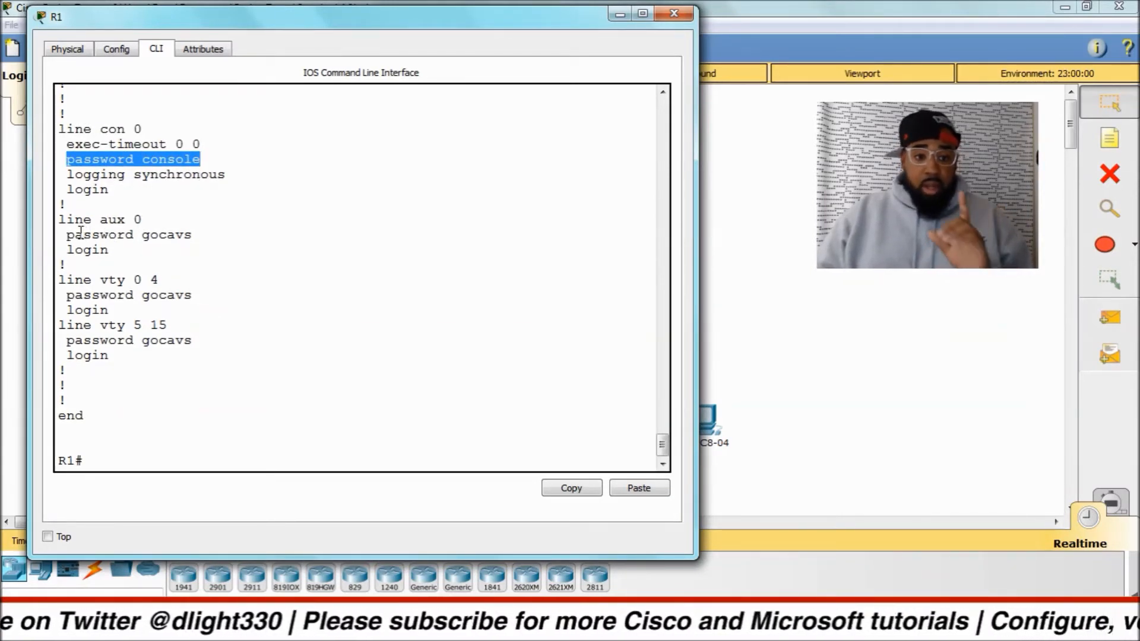
drag(64, 231, 195, 236)
click(109, 282)
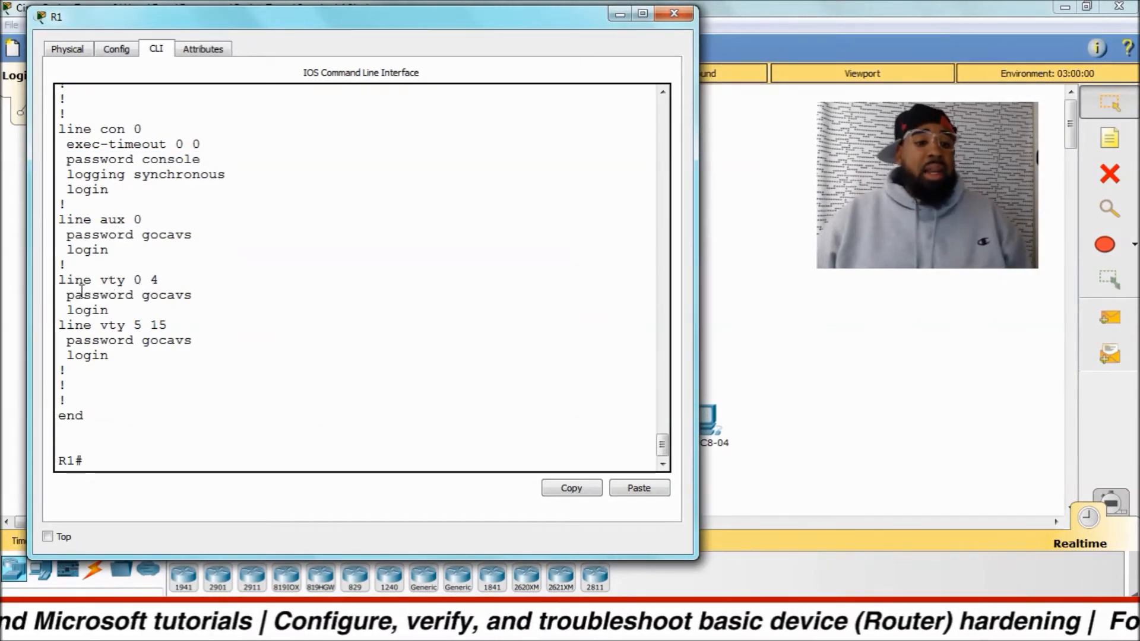
drag(64, 296, 191, 298)
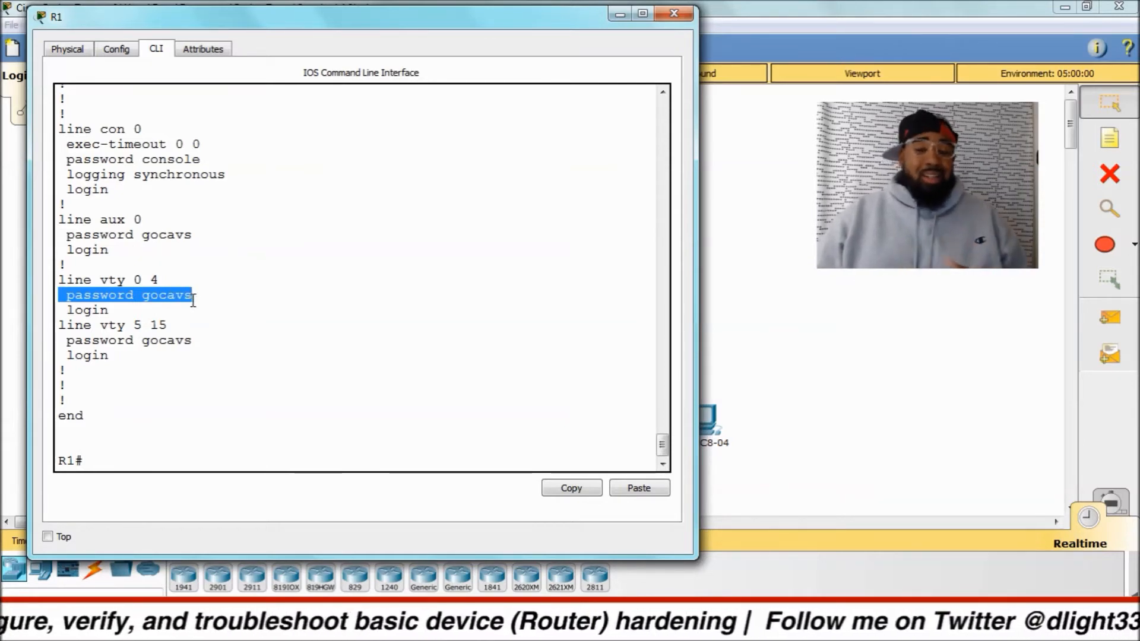
click(140, 453)
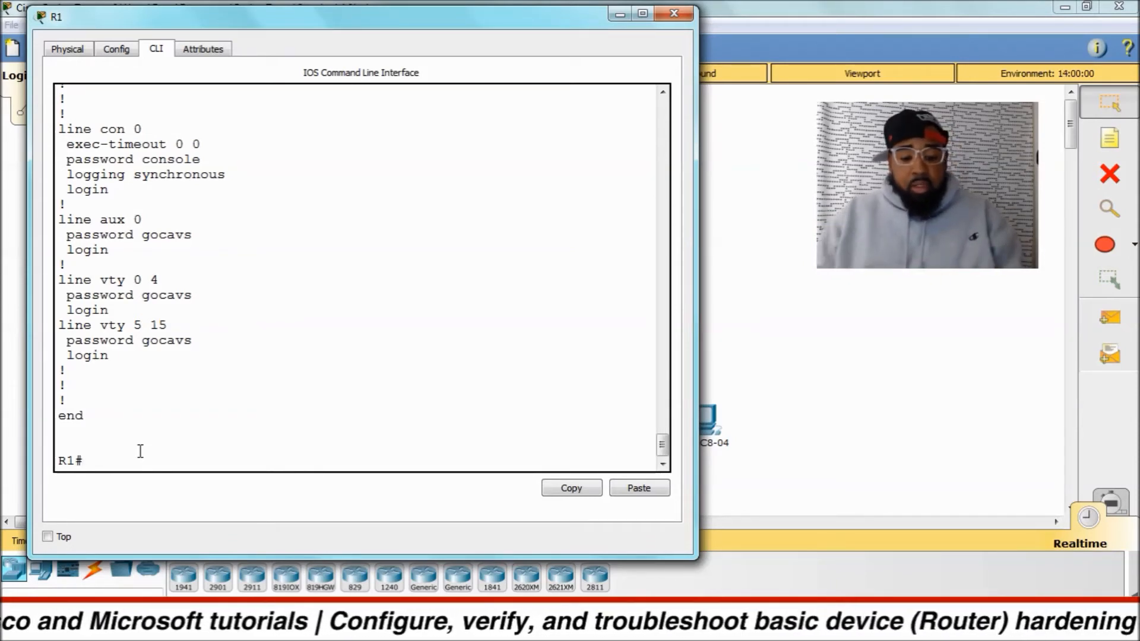
Enter global configuration mode with config t and enable service password-encryption.
text(config t)
key(Return)
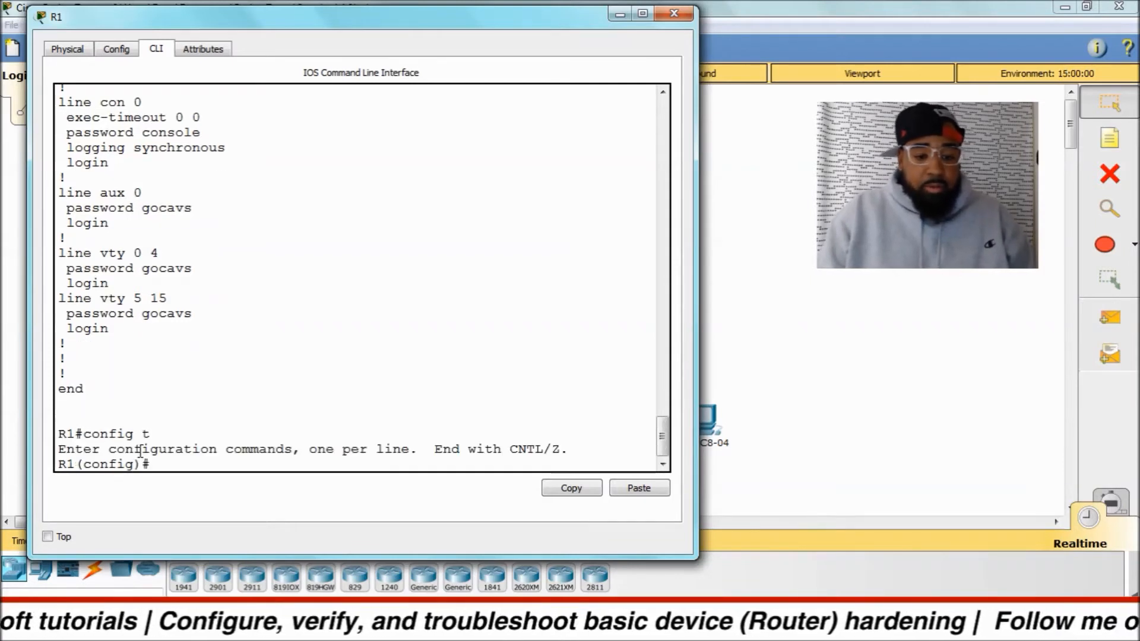
text(servic)
key(Tab)
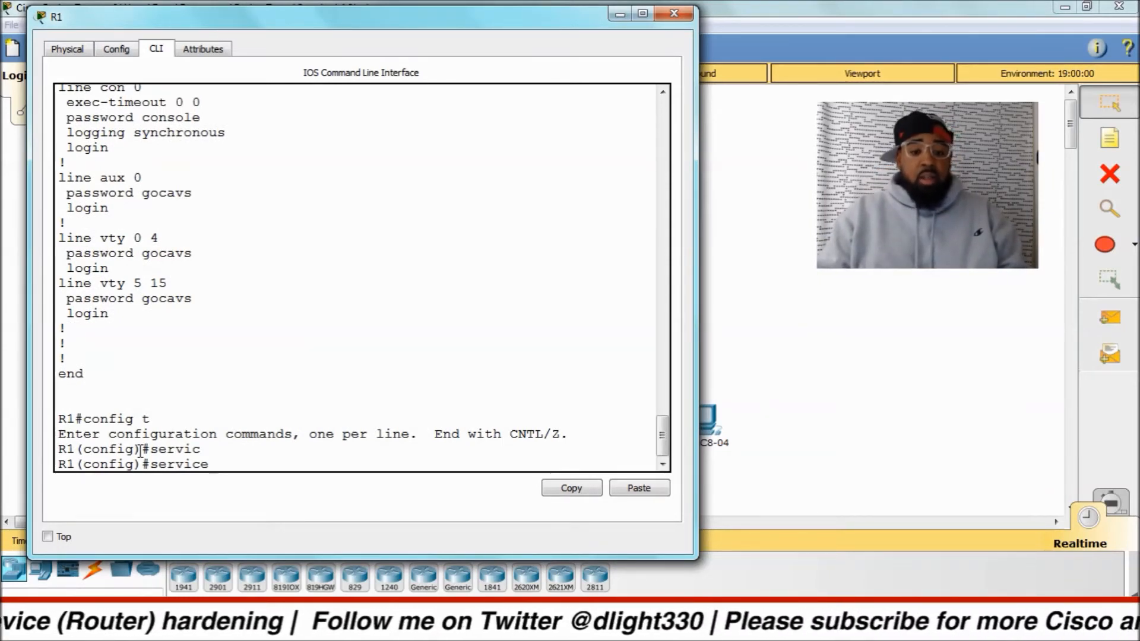
text(pass)
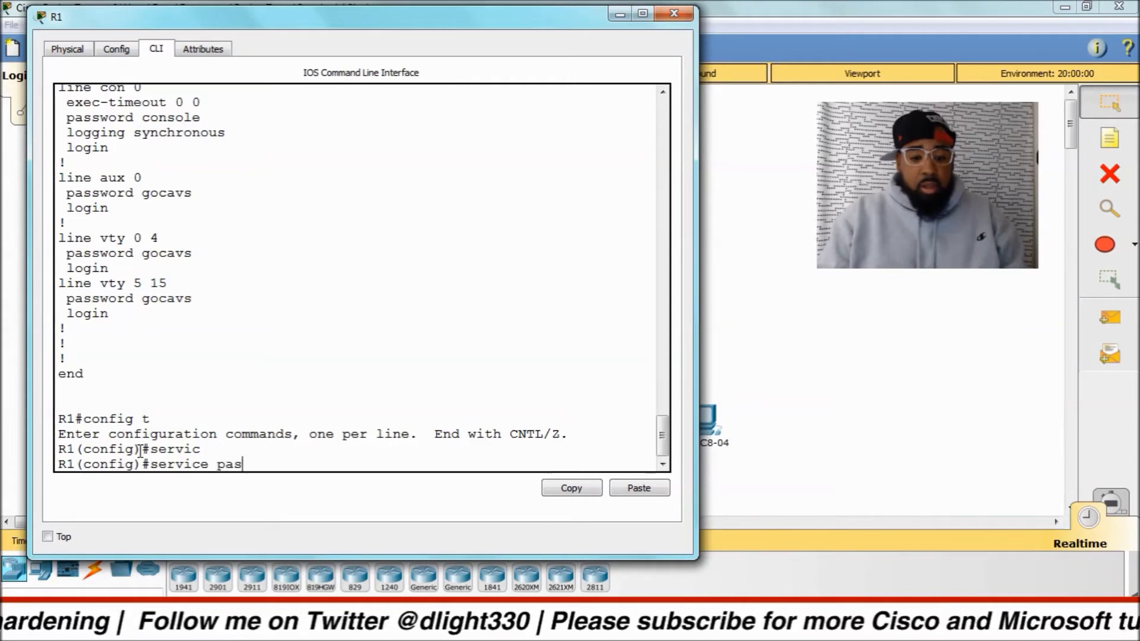
key(Tab)
key(Return)
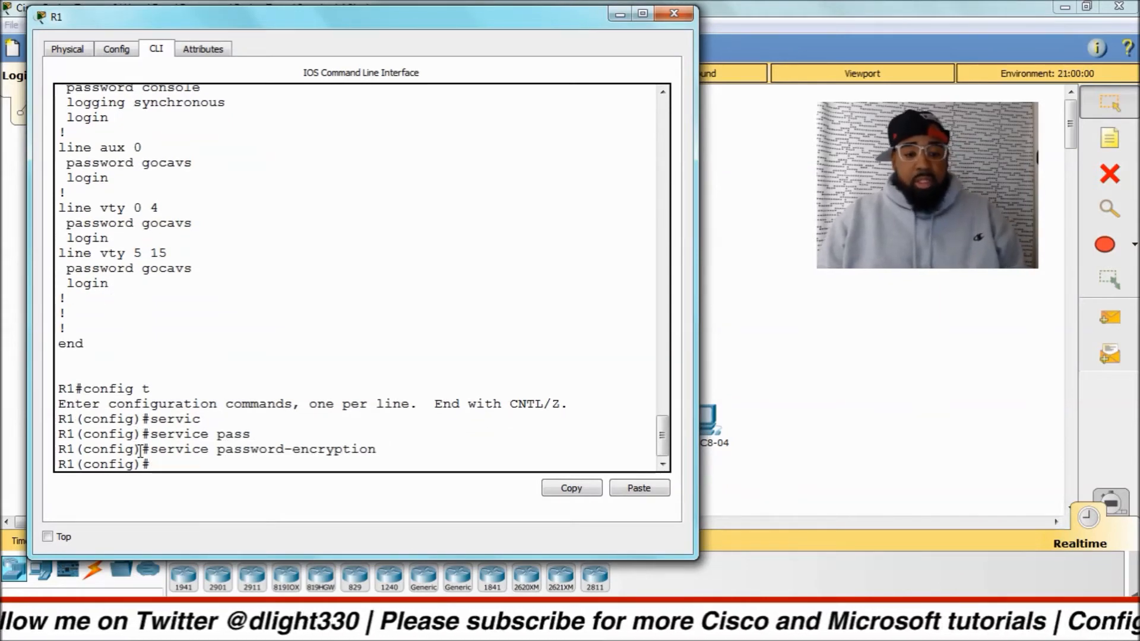
Leave global configuration mode and display R1's full running configuration with sh running-config.
key(ctrl+z)
key(Return)
key(Return)
key(Return)
key(Return)
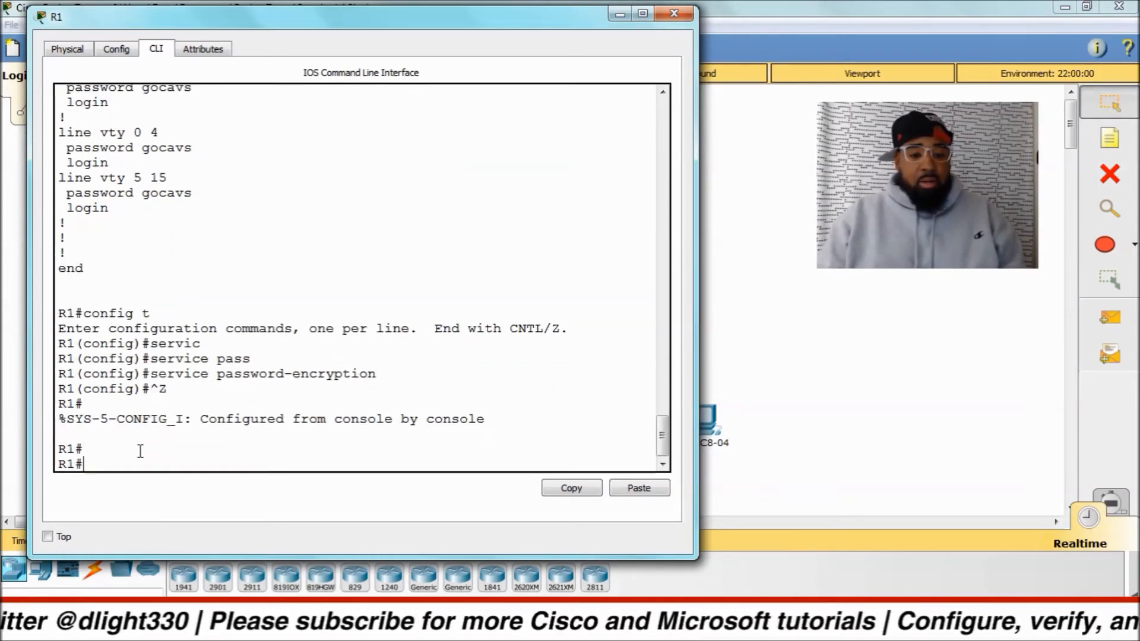
key(Return)
text(sh)
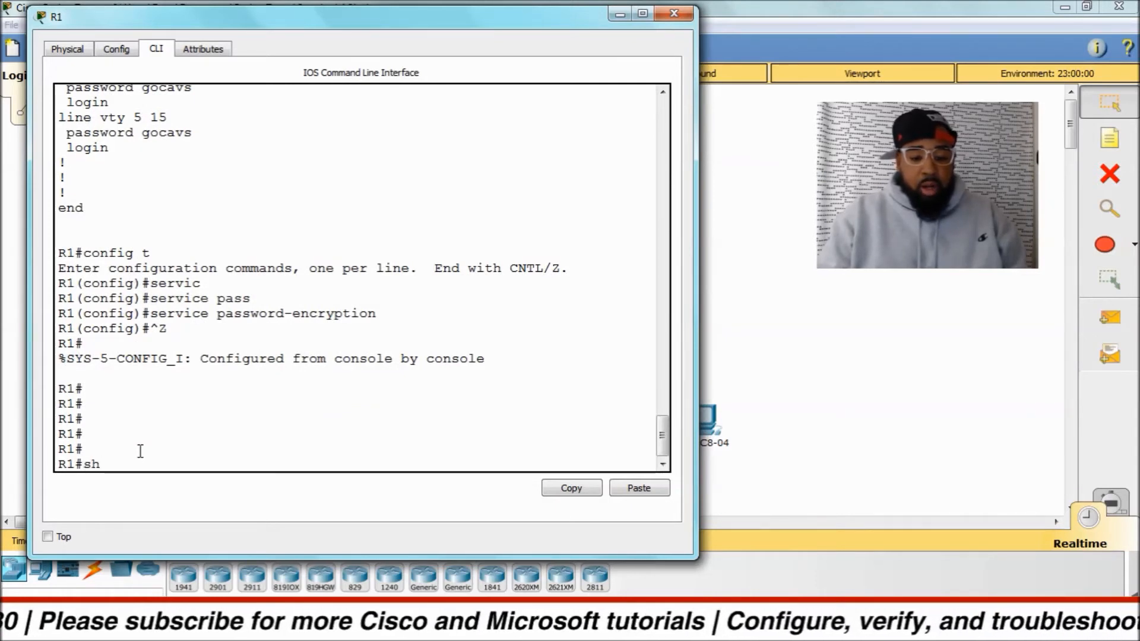
text( run)
key(Tab)
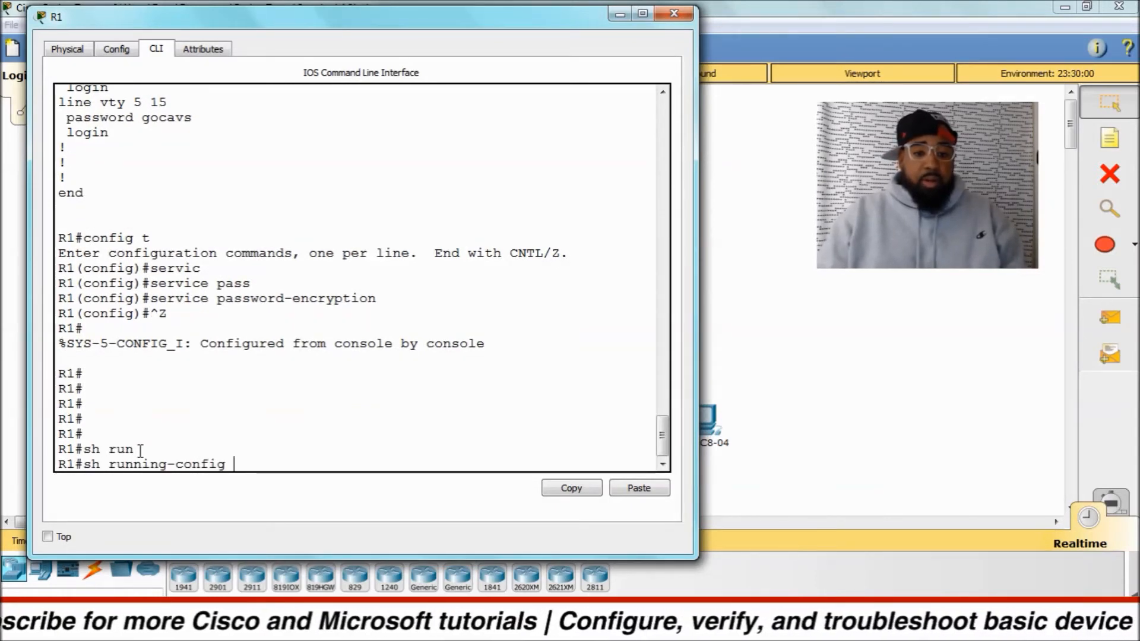
key(Return)
Page to the end of the running configuration and examine how the console, AUX and VTY line passwords are stored.
mouse_move(58, 340)
mouse_down()
mouse_move(377, 341)
mouse_move(58, 343)
mouse_up()
click(143, 352)
key(space)
key(space)
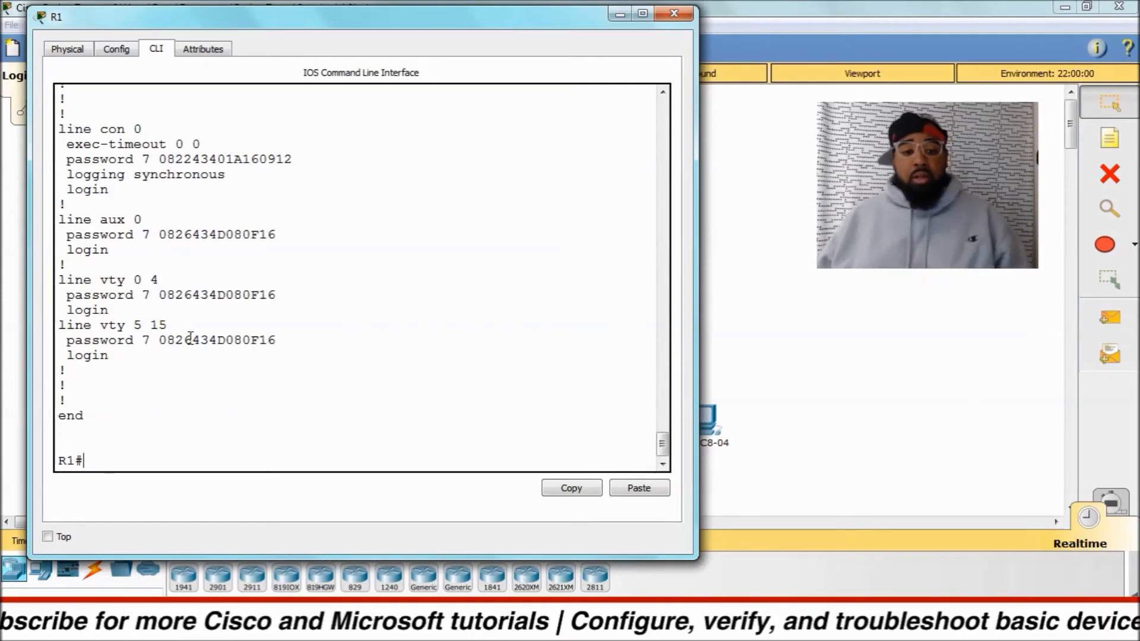
Enter global configuration mode on R1 with config t.
text(config t)
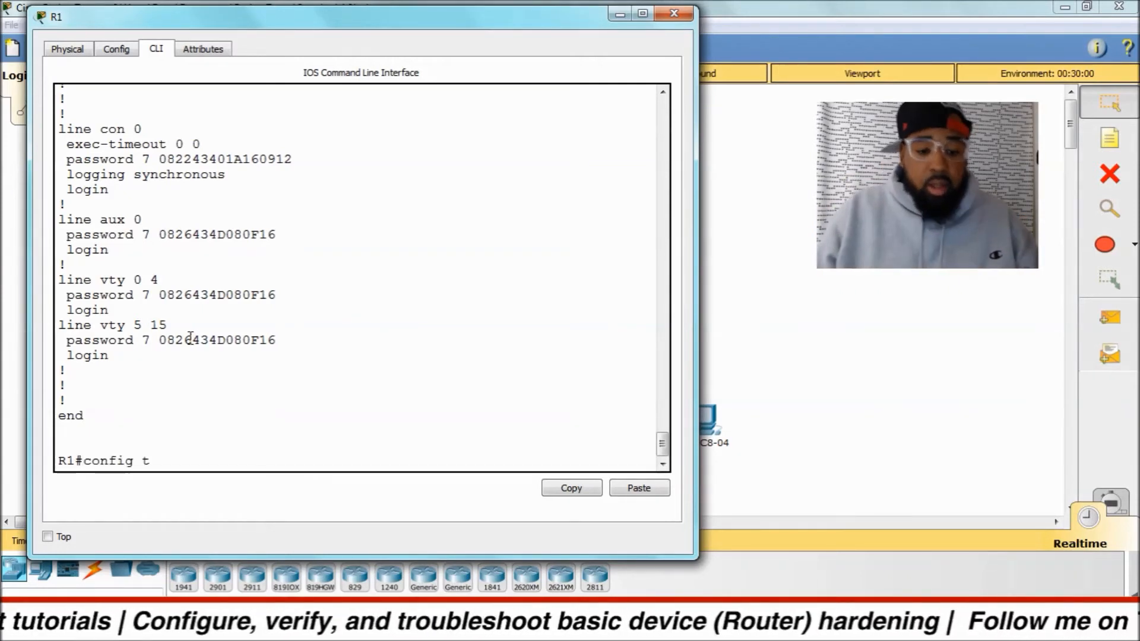
key(Return)
key(Return)
key(Return)
key(Return)
key(Return)
key(Return)
key(Return)
key(Return)
key(Return)
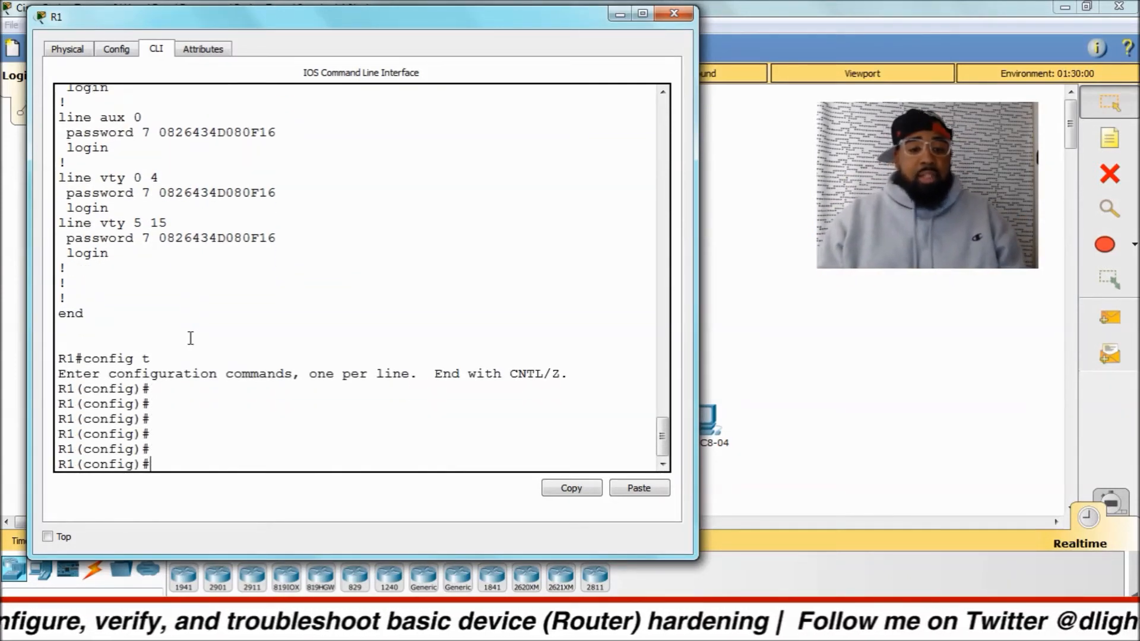
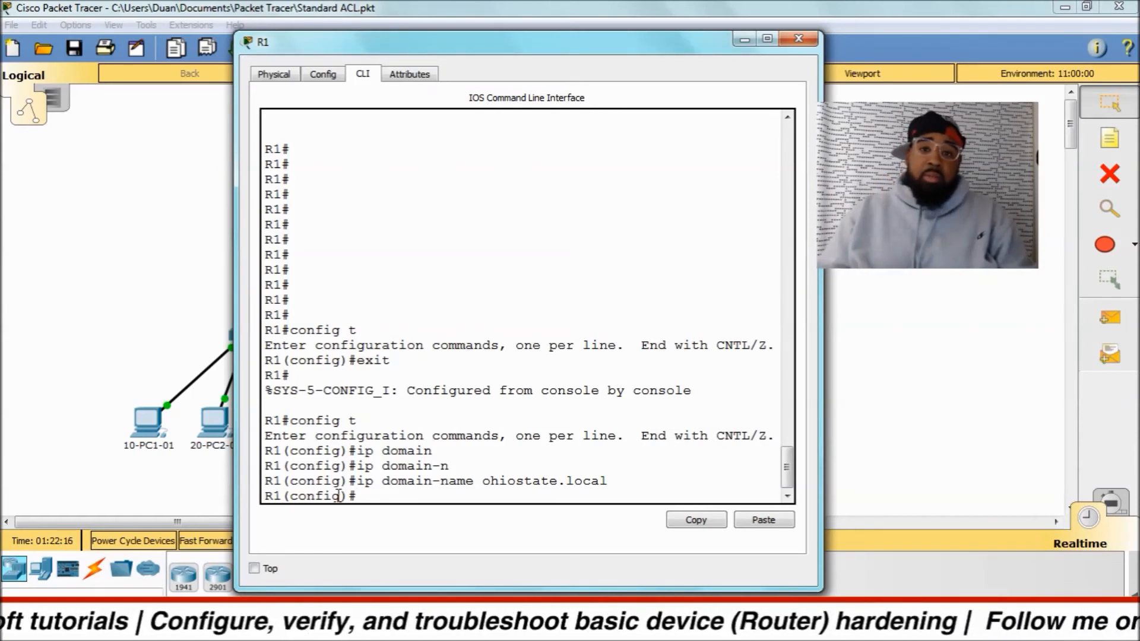
Begin a local username entry on R1 with privilege level 15, listing the privilege levels and the options that follow.
text(user)
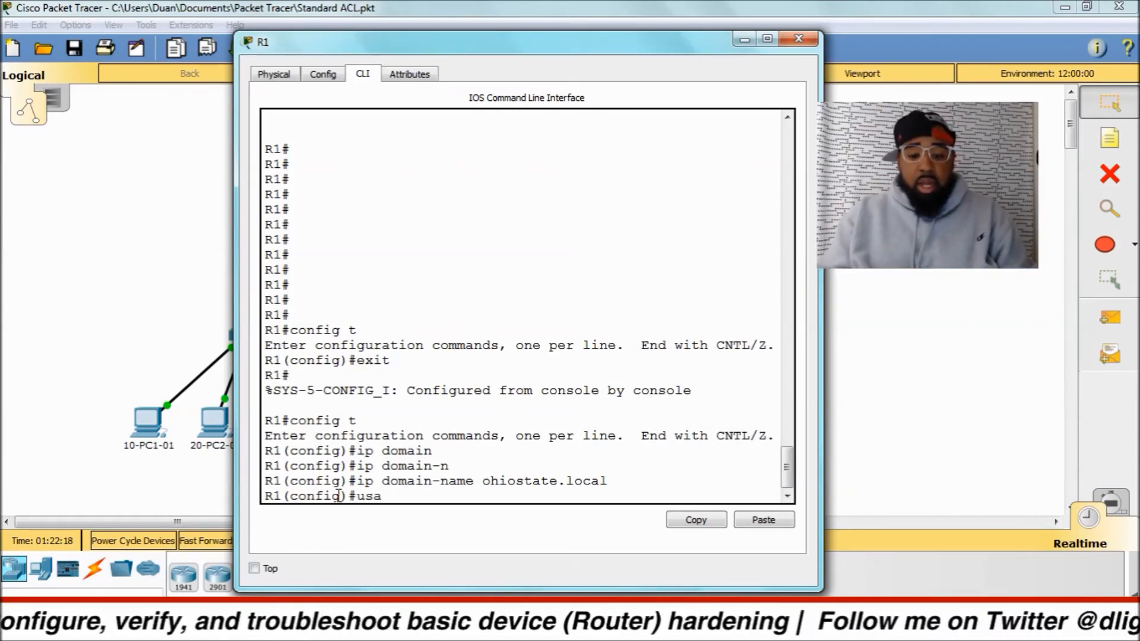
key(Tab)
text(duan)
key(Tab)
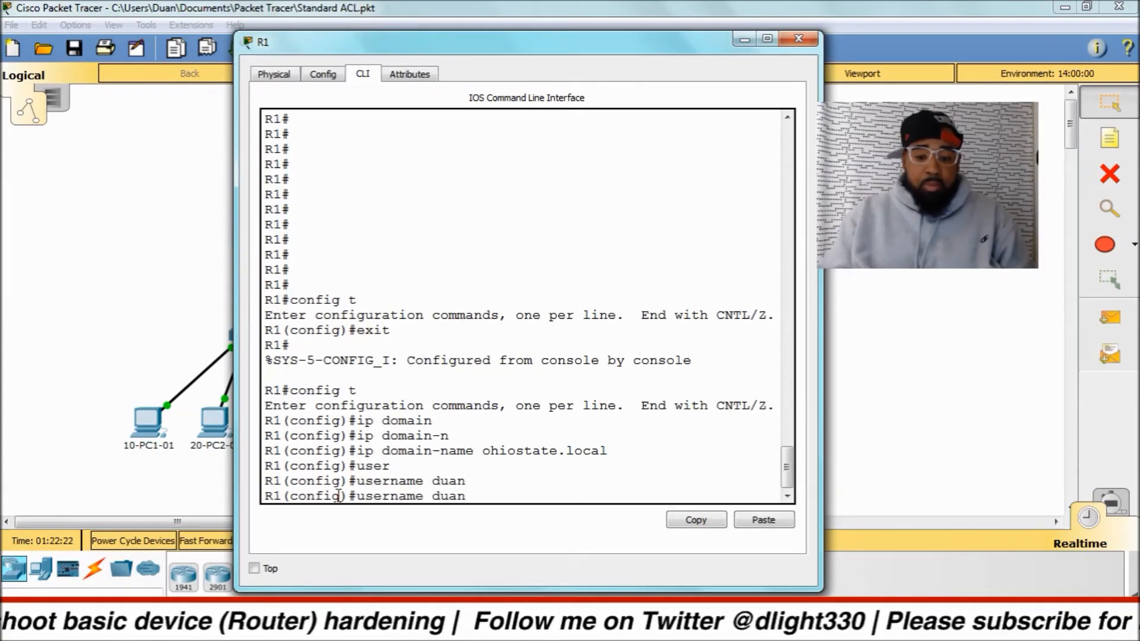
key(Tab)
text(p)
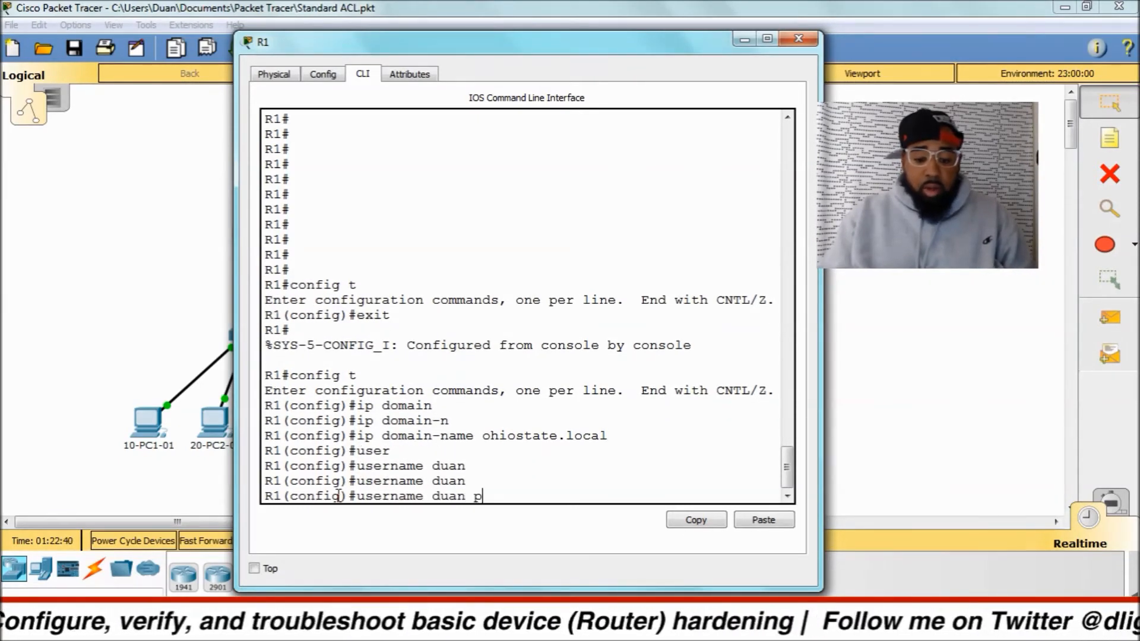
text(ri)
key(Tab)
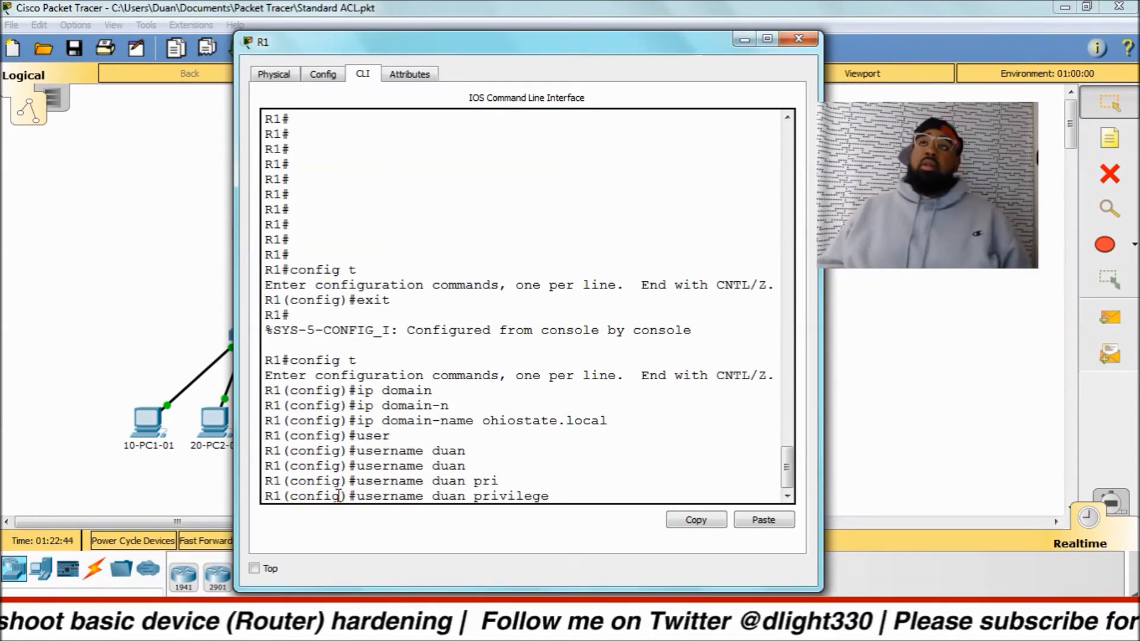
text(?)
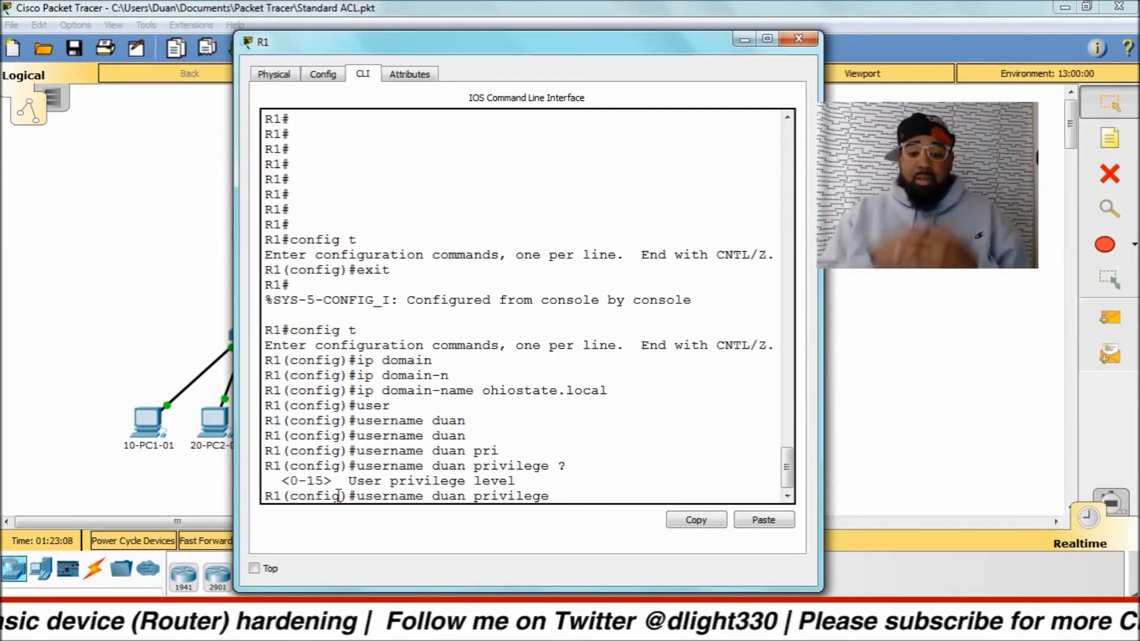
text(15 ?)
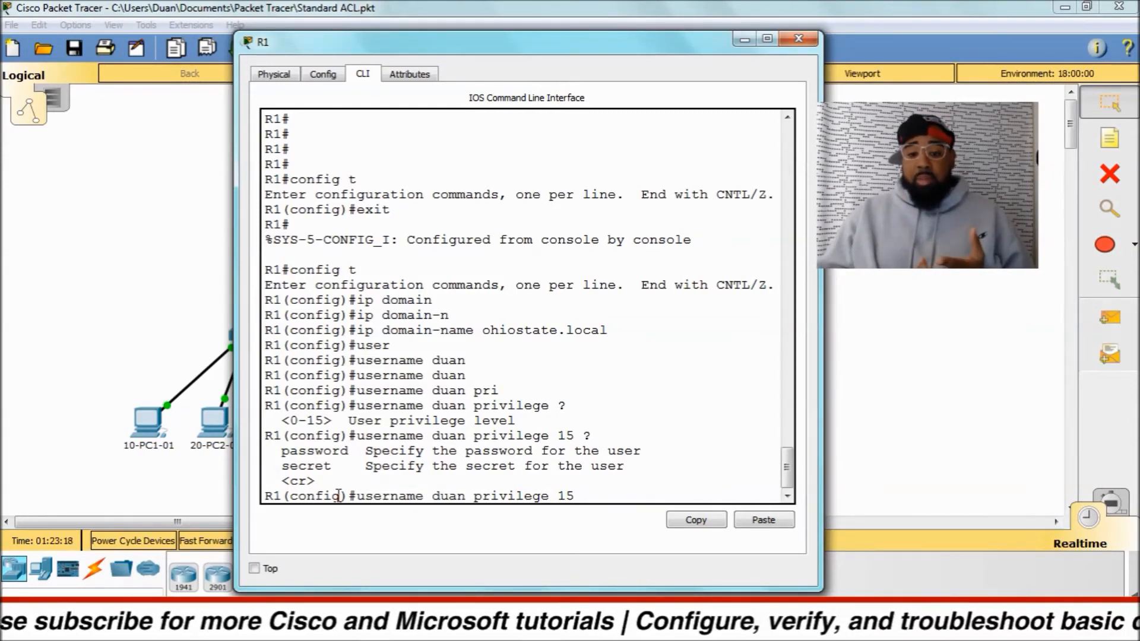
Look up the command help for the account's password keyword and its type 7 option, leaving the option out of the entry.
text(pass)
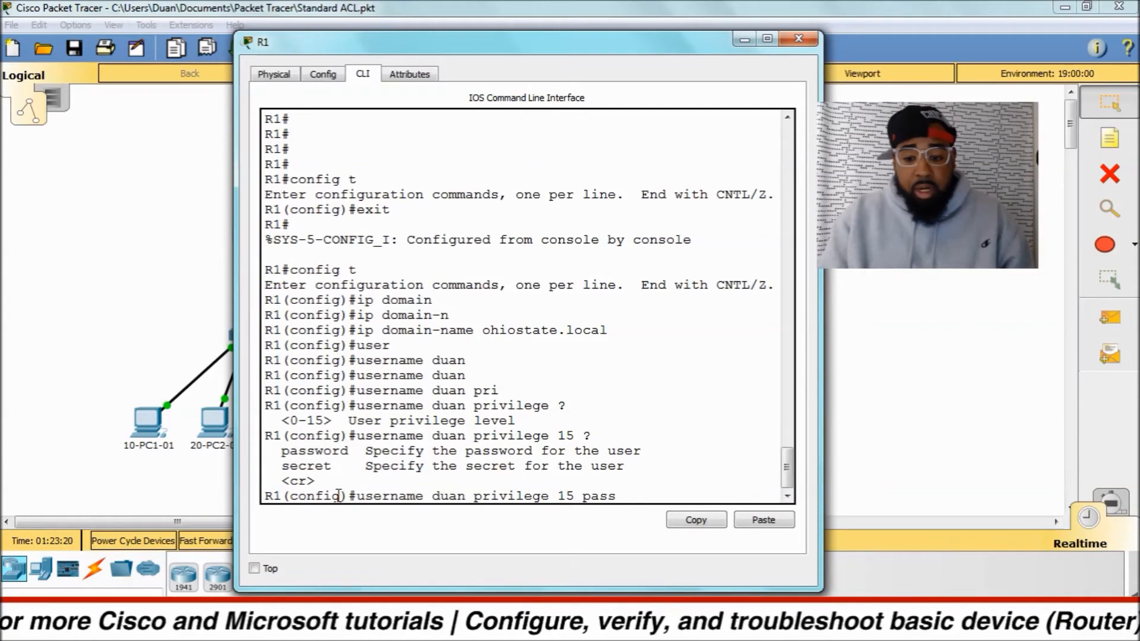
key(Tab)
text(?)
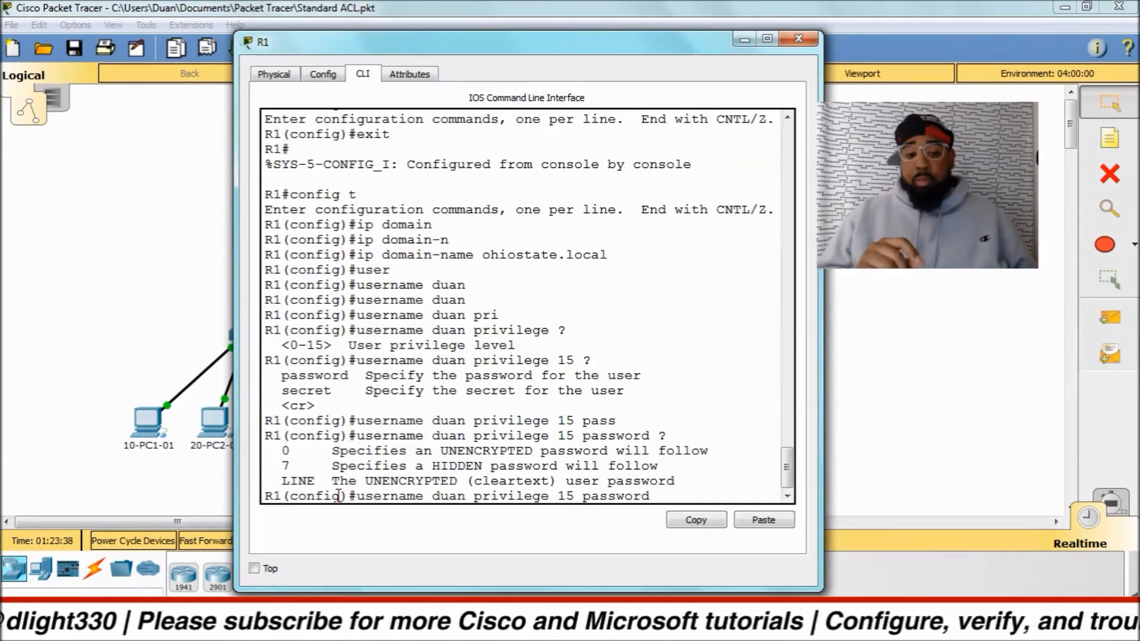
text(7 ?)
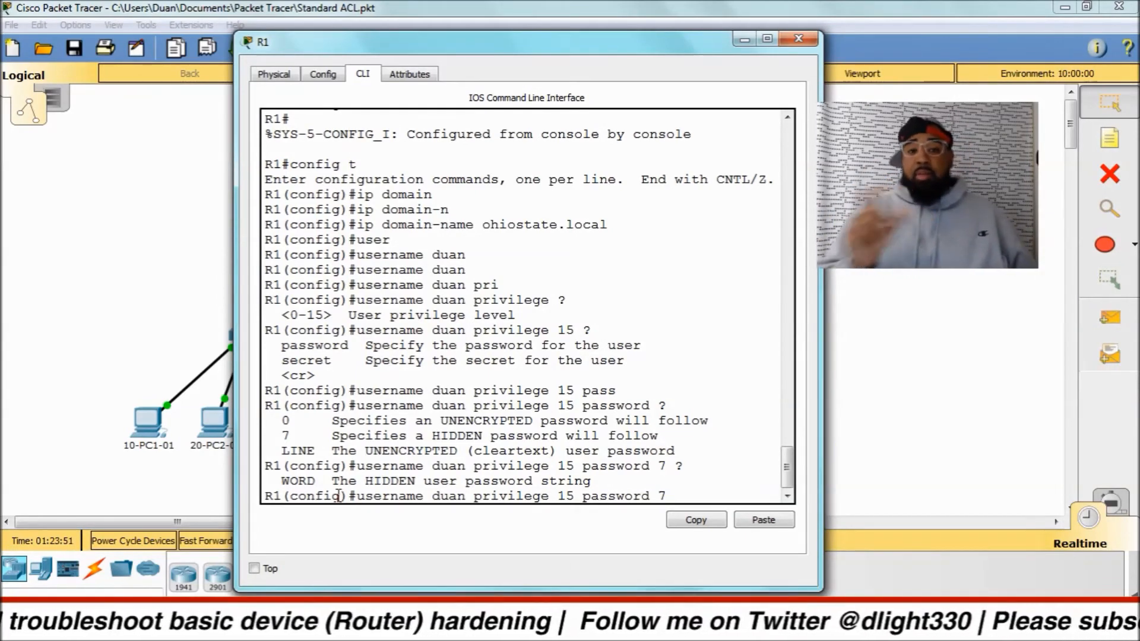
key(BackSpace)
key(BackSpace)
key(BackSpace)
key(BackSpace)
key(BackSpace)
key(BackSpace)
key(BackSpace)
key(BackSpace)
key(BackSpace)
key(BackSpace)
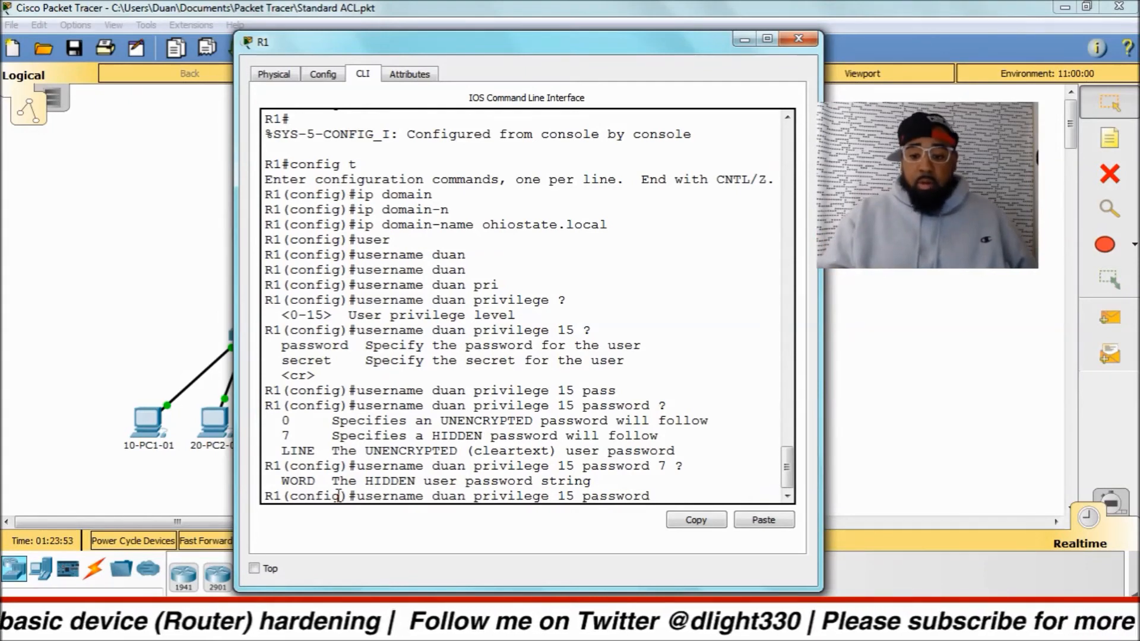
Complete the privilege 15 local user account using the secret keyword and the account's secret password.
text(sec)
key(Tab)
text(cisco)
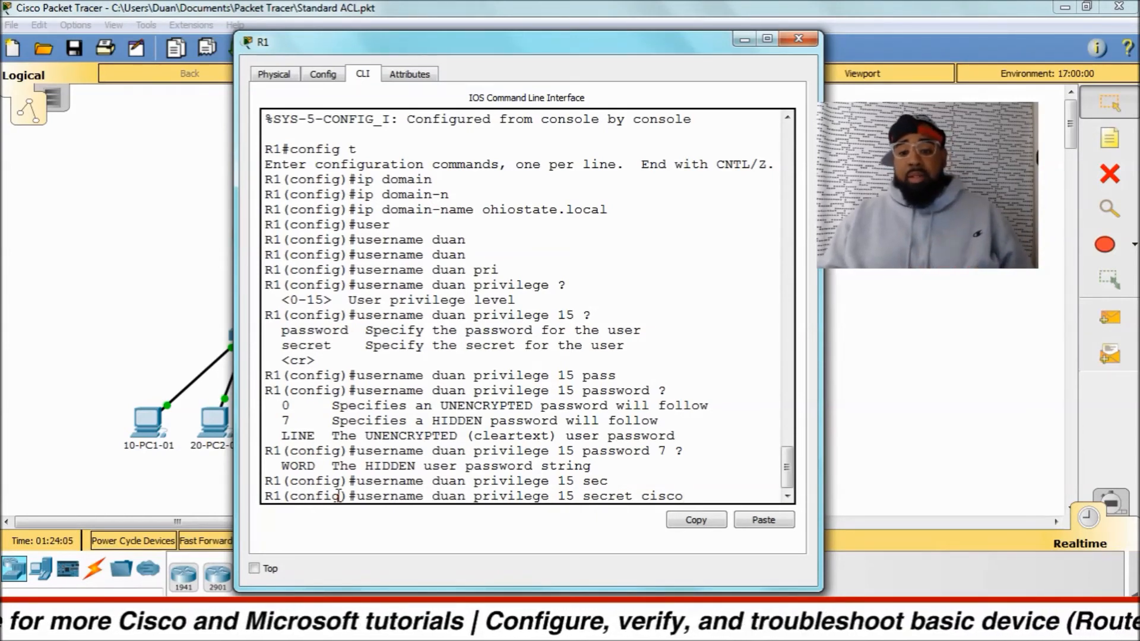
key(Return)
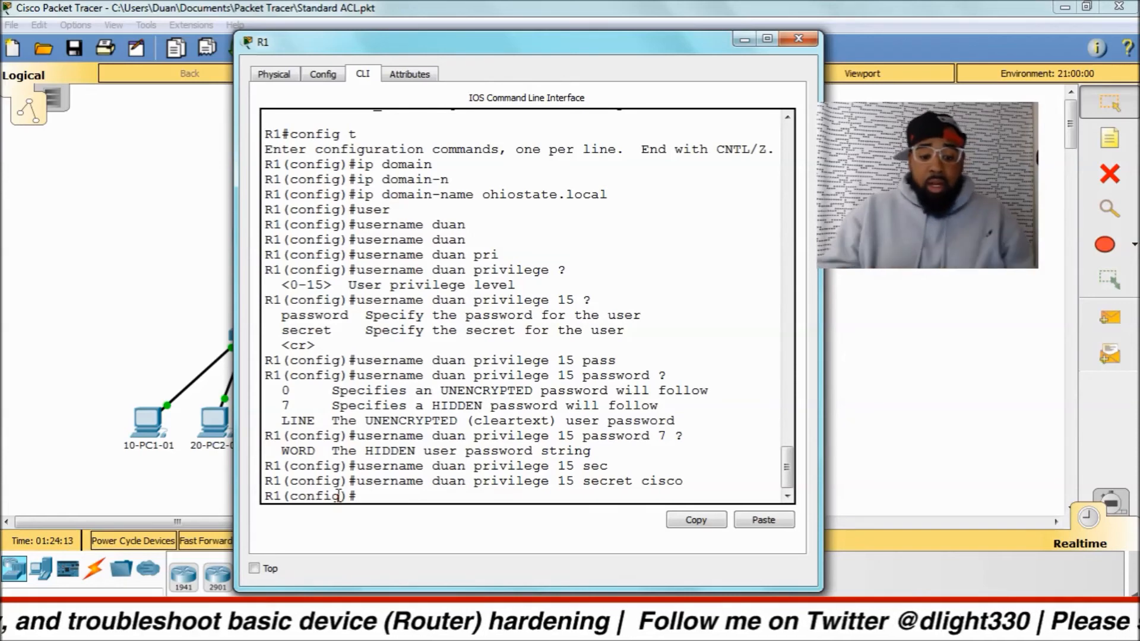
Start generating R1's RSA key pair with crypto key generate rsa.
text(cryp)
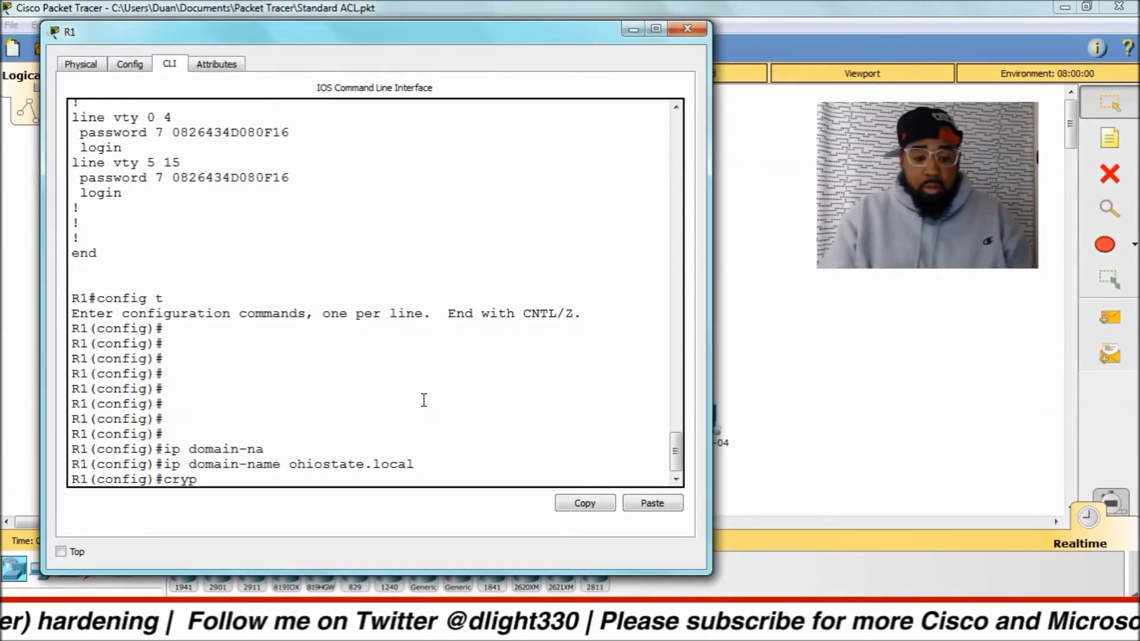
key(Tab)
text(ke)
key(Tab)
text(ge)
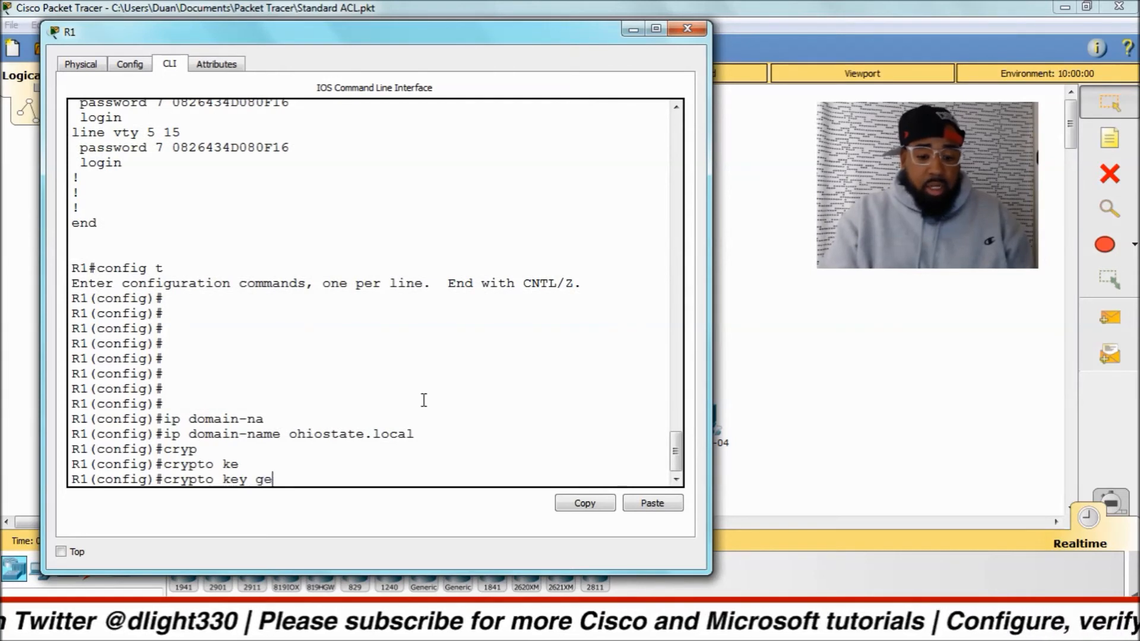
text(n)
key(Tab)
text(rs)
key(Tab)
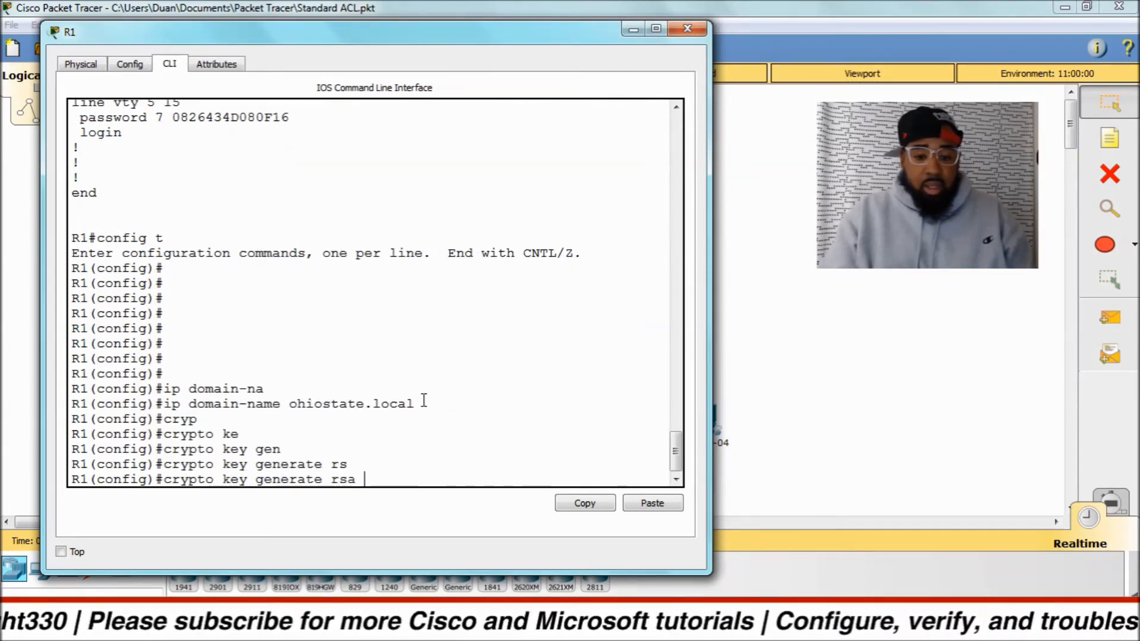
text(mo)
key(Tab)
key(BackSpace)
key(BackSpace)
key(Return)
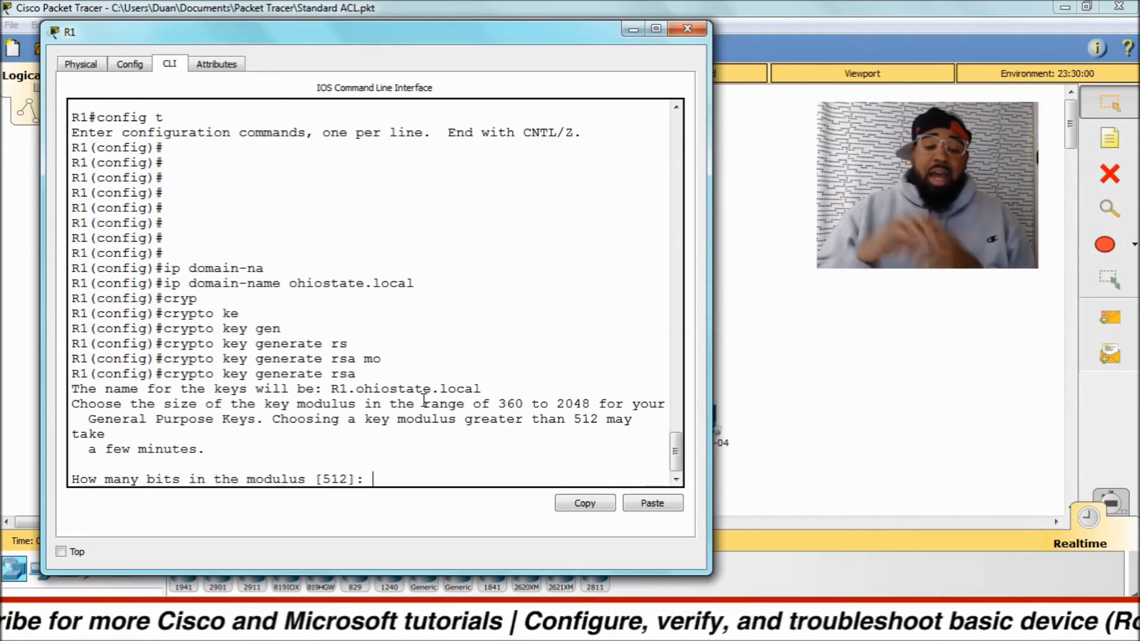
Set the RSA key modulus to 2048 bits and generate the keys.
drag(548, 405, 590, 404)
click(591, 364)
text(204)
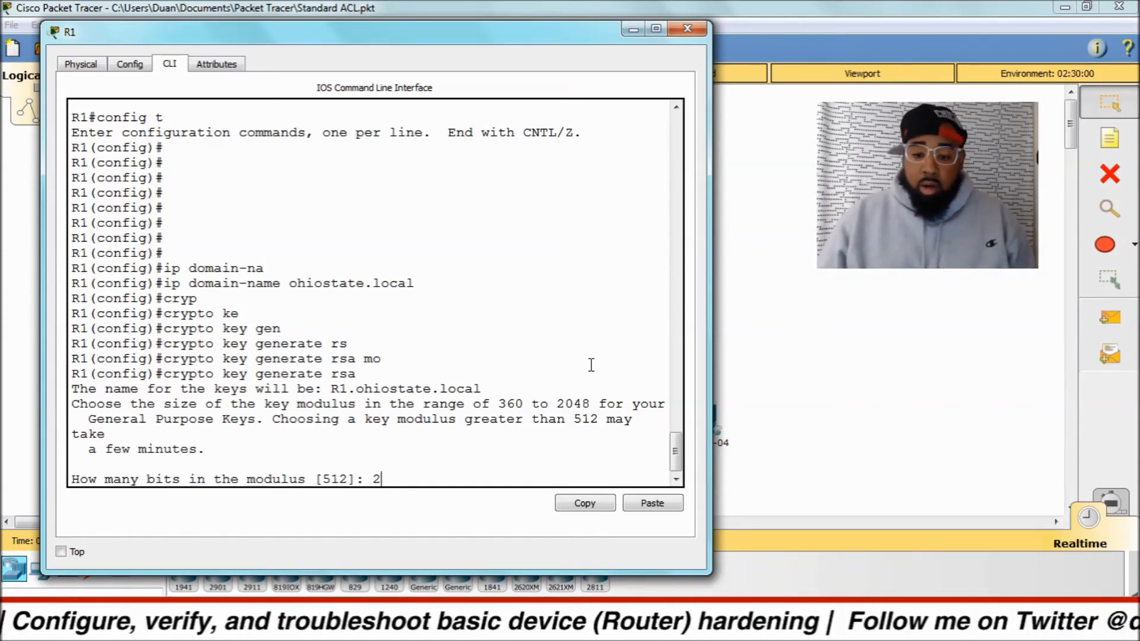
text(8)
key(Return)
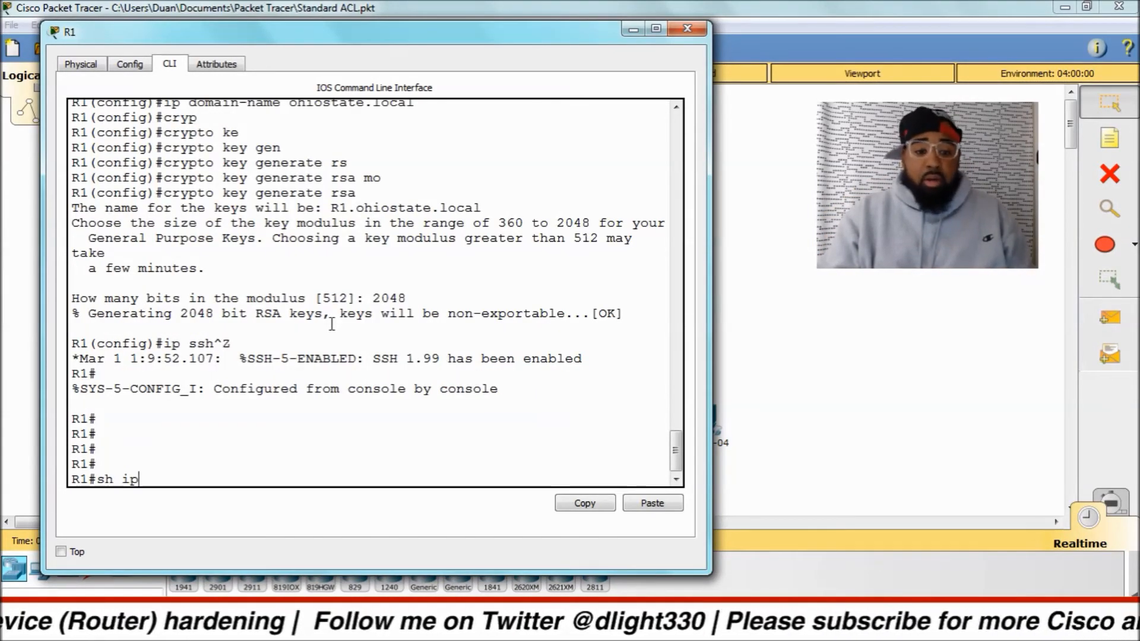
Display the SSH status with sh ip ssh and examine the version, authentication timeout and retries.
text(ssh)
key(Return)
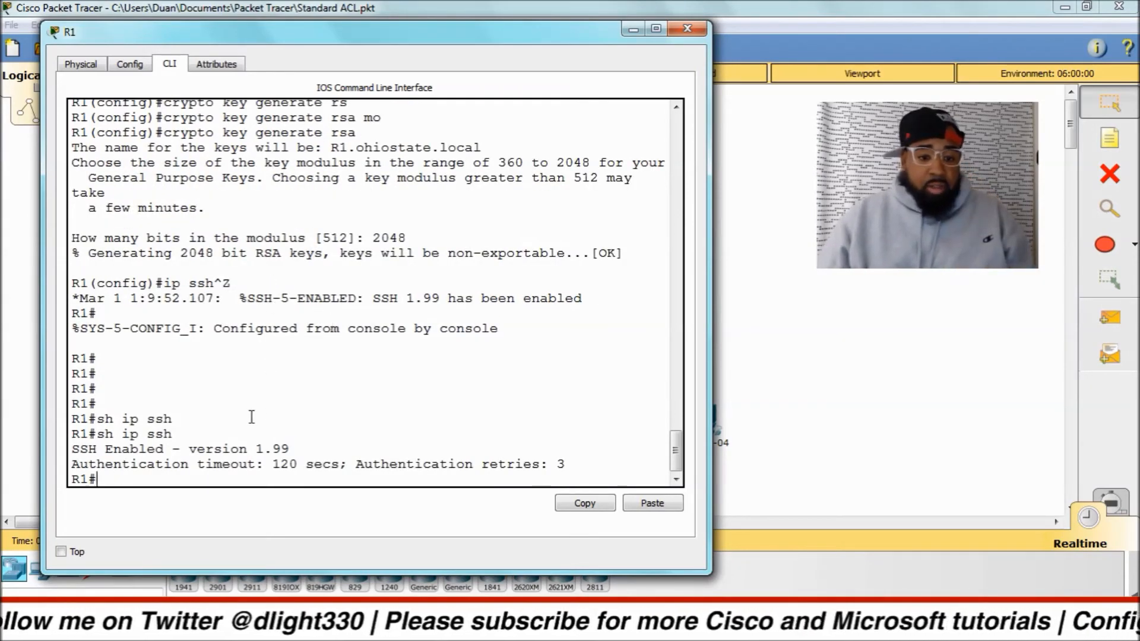
drag(250, 449, 290, 450)
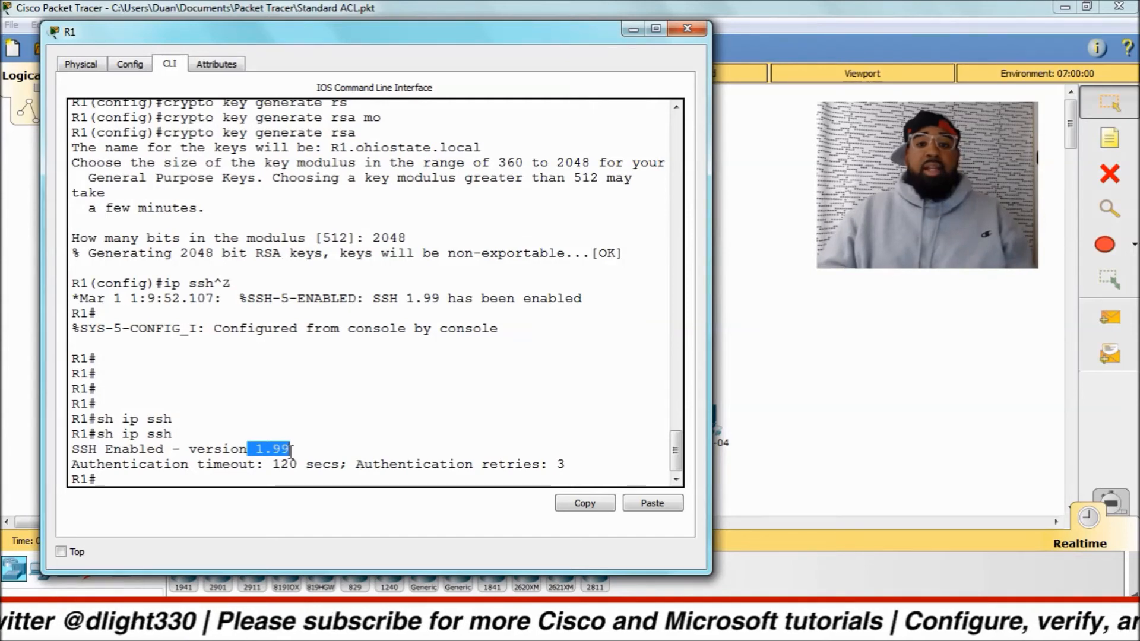
click(328, 453)
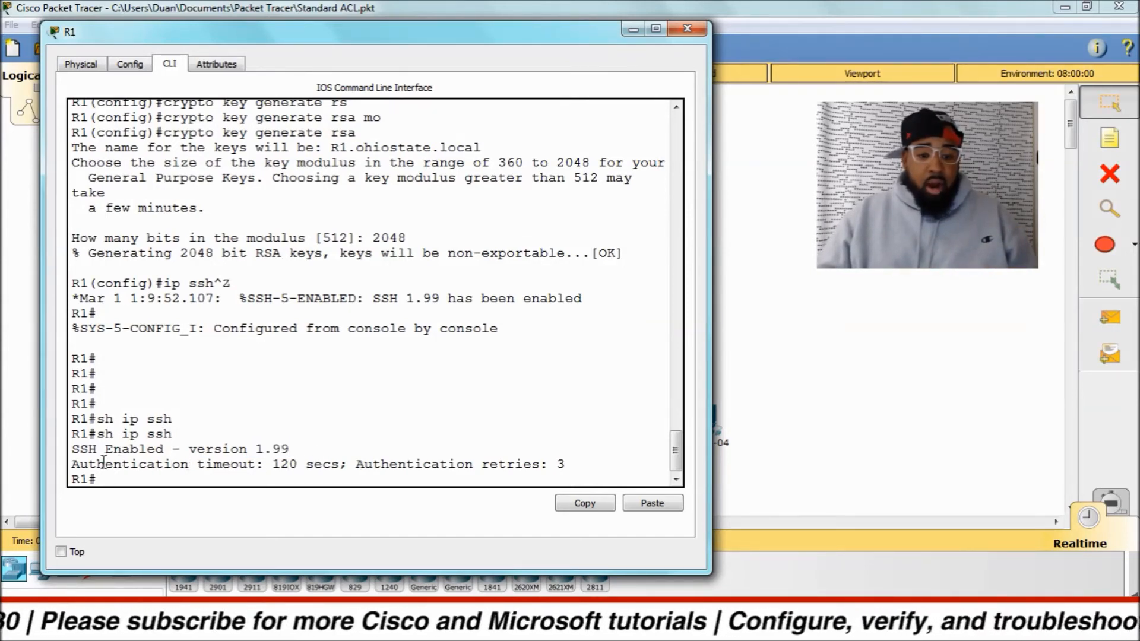
drag(88, 465, 568, 463)
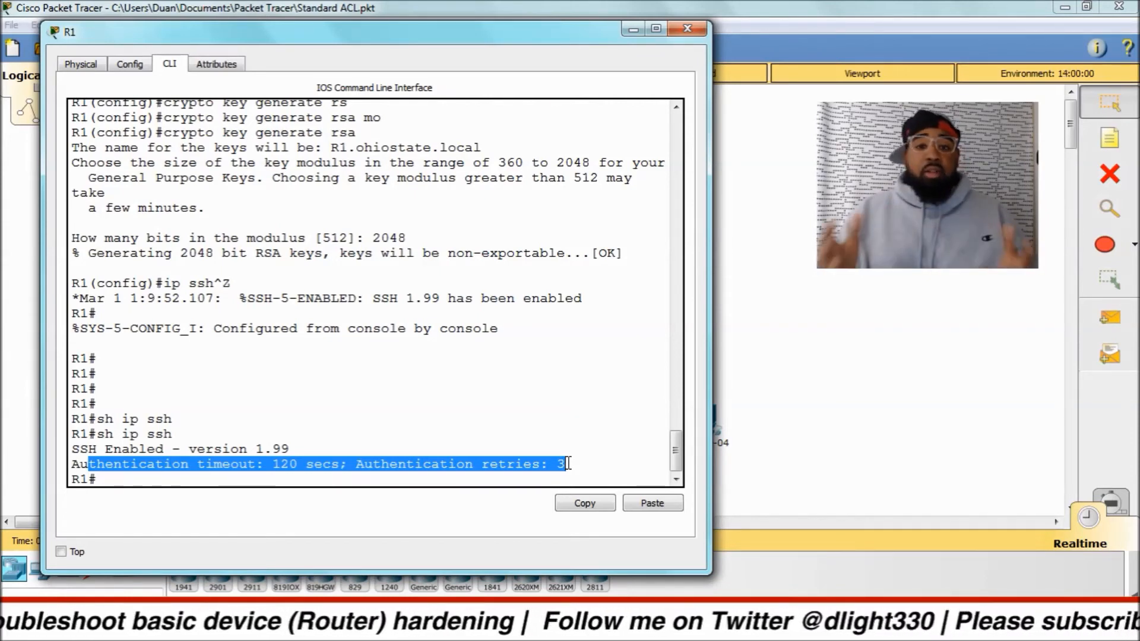
Enter global configuration mode and set the SSH version with ip ssh version 2.
text(config t)
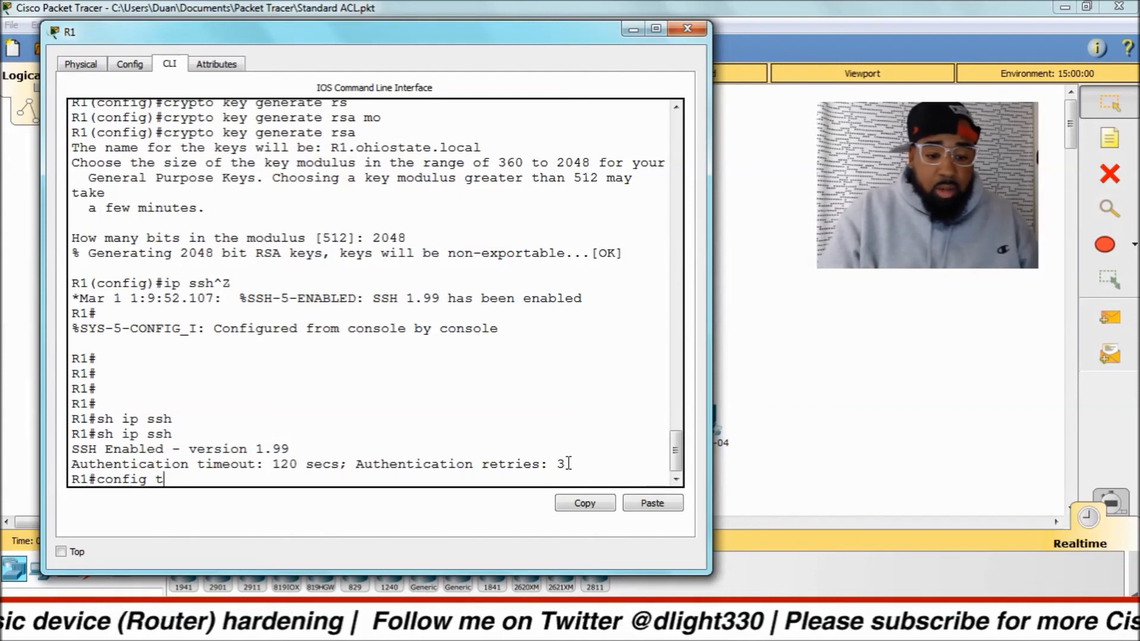
key(Return)
text(ip)
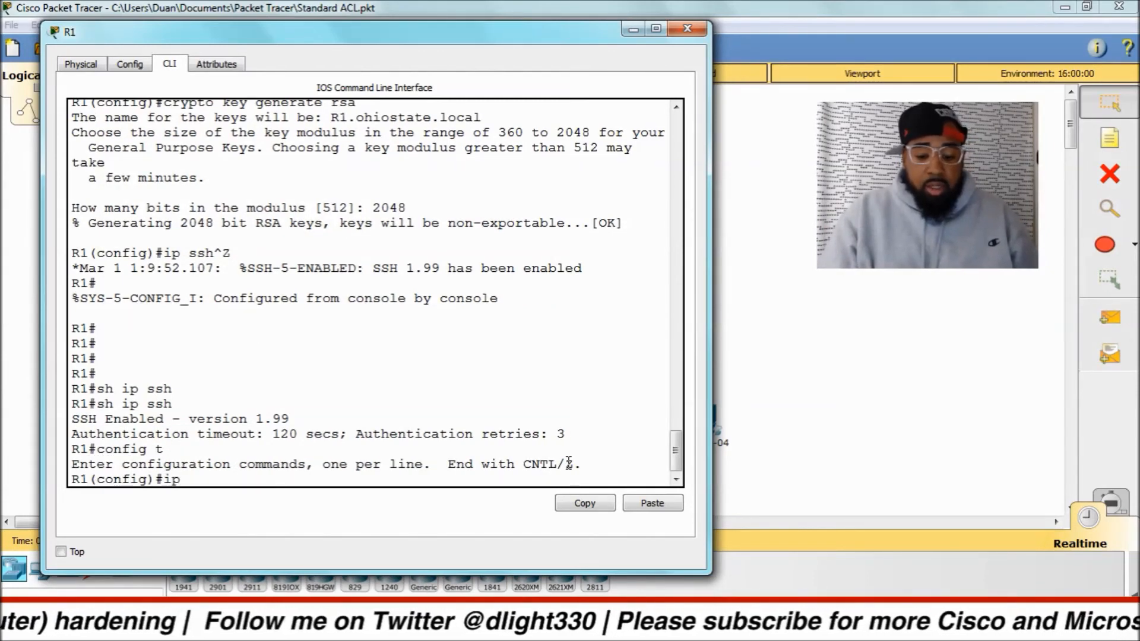
text( sshh)
key(Tab)
key(BackSpace)
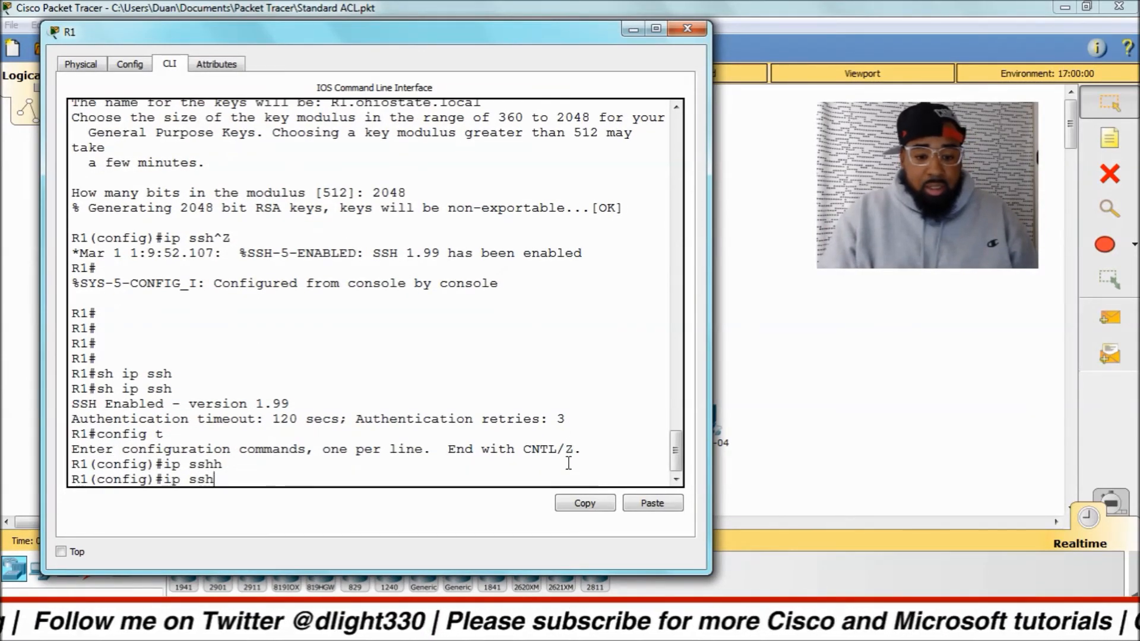
key(Tab)
text(ver)
key(Tab)
text(2)
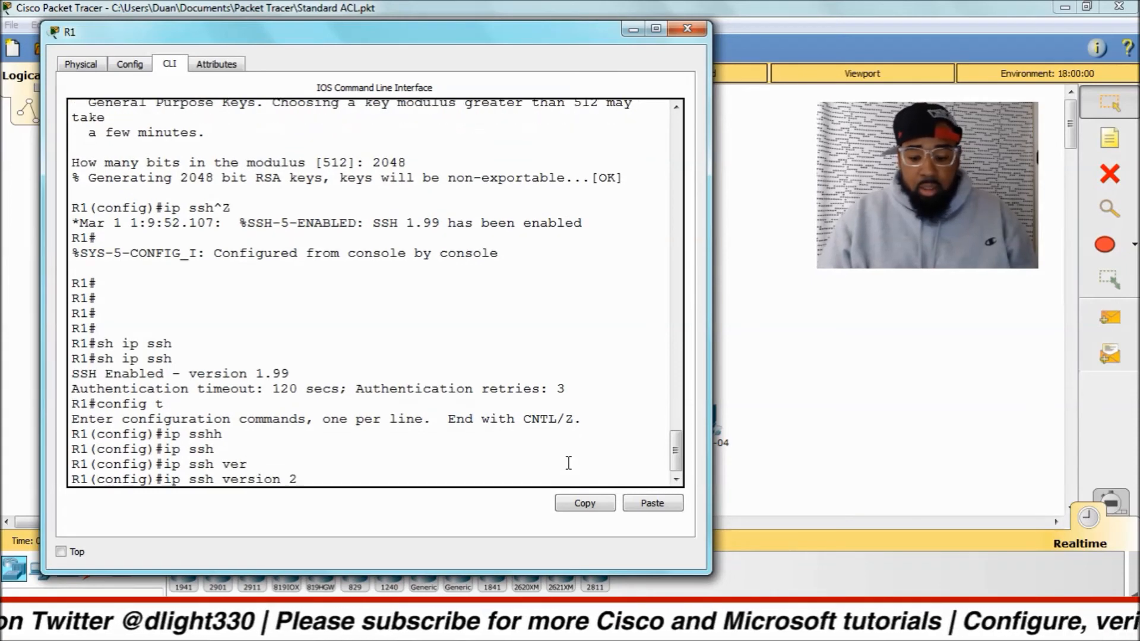
key(Return)
Leave global configuration mode and return to R1's privileged EXEC prompt.
text(z)
key(Return)
text(\)
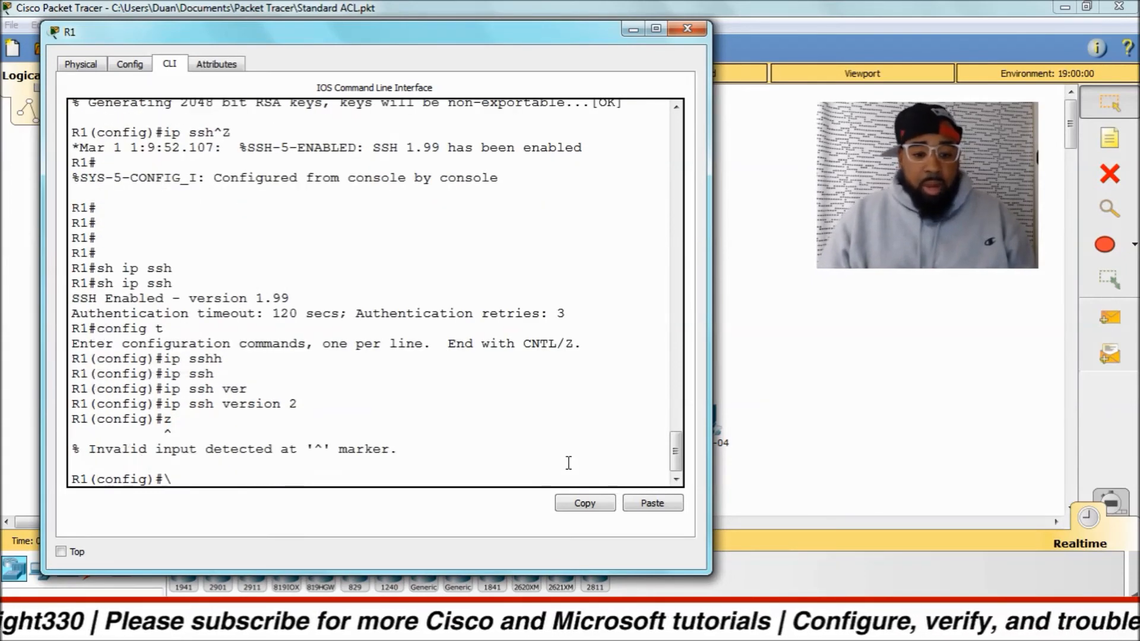
key(BackSpace)
key(BackSpace)
text(z)
key(Return)
key(Return)
key(ctrl+z)
key(Return)
key(Return)
key(Return)
key(Return)
key(Return)
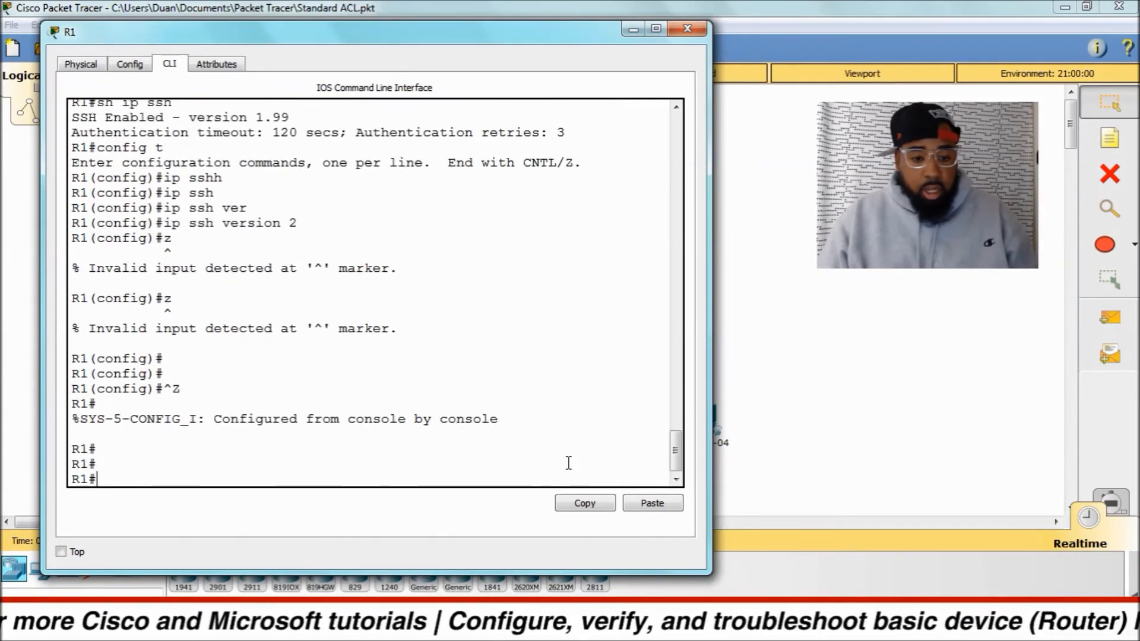
Run sh ip ssh again to verify the SSH version in use on R1.
text(sh ip ssh)
key(BackSpace)
key(BackSpace)
text(s)
key(Tab)
key(Return)
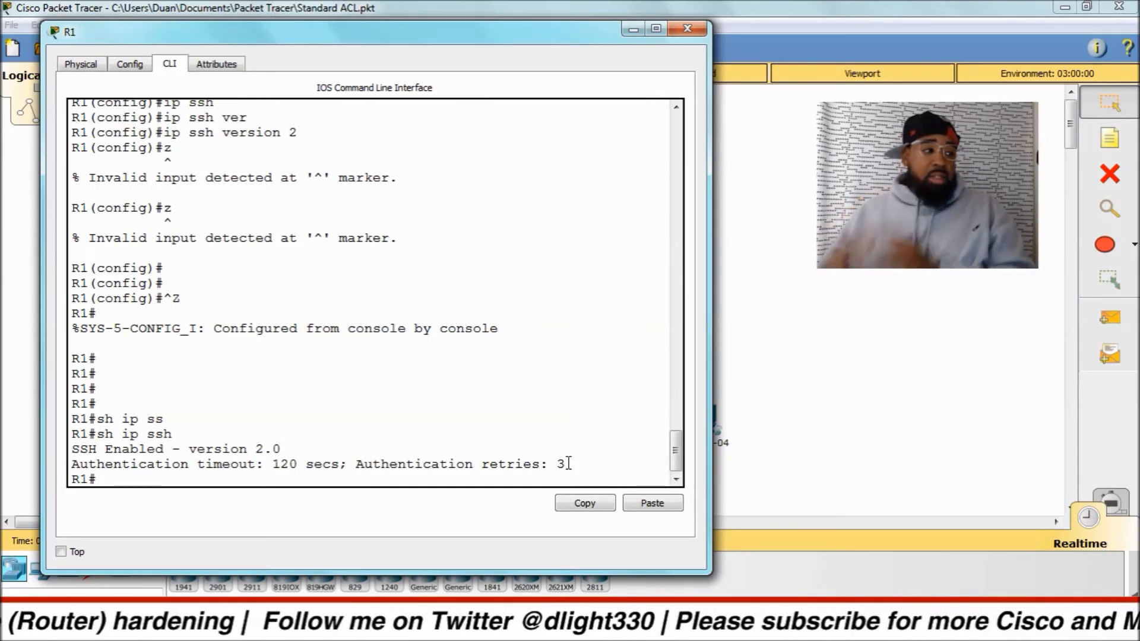
Enter configuration for line vty 0 15 and restrict incoming connections to SSH with transport input ssh.
text(config t)
key(Return)
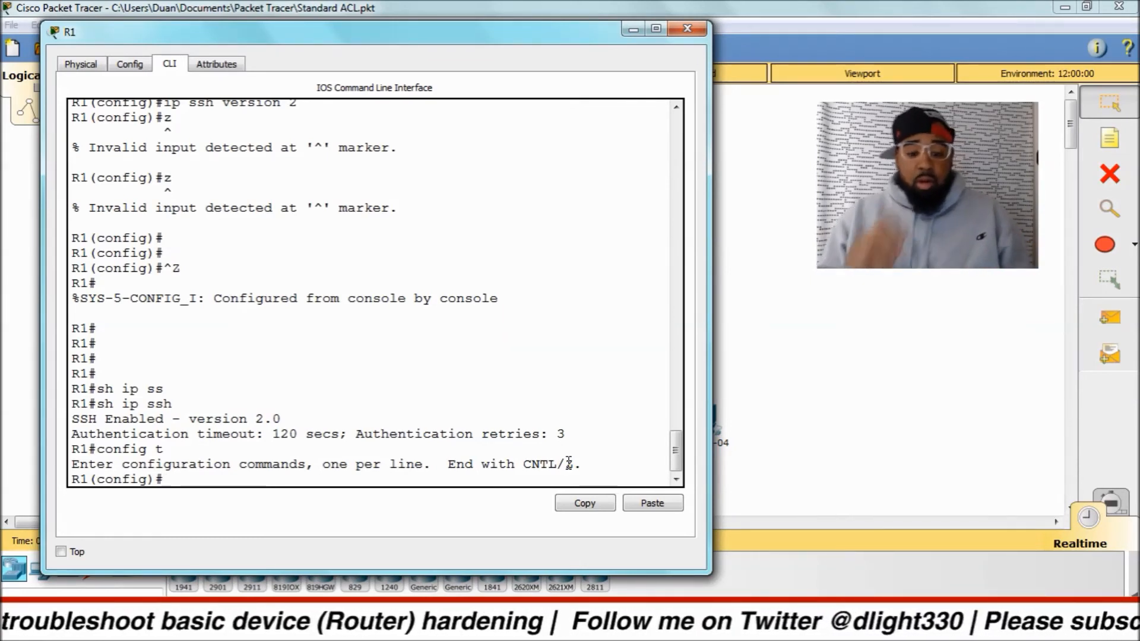
text(line vty 0 15)
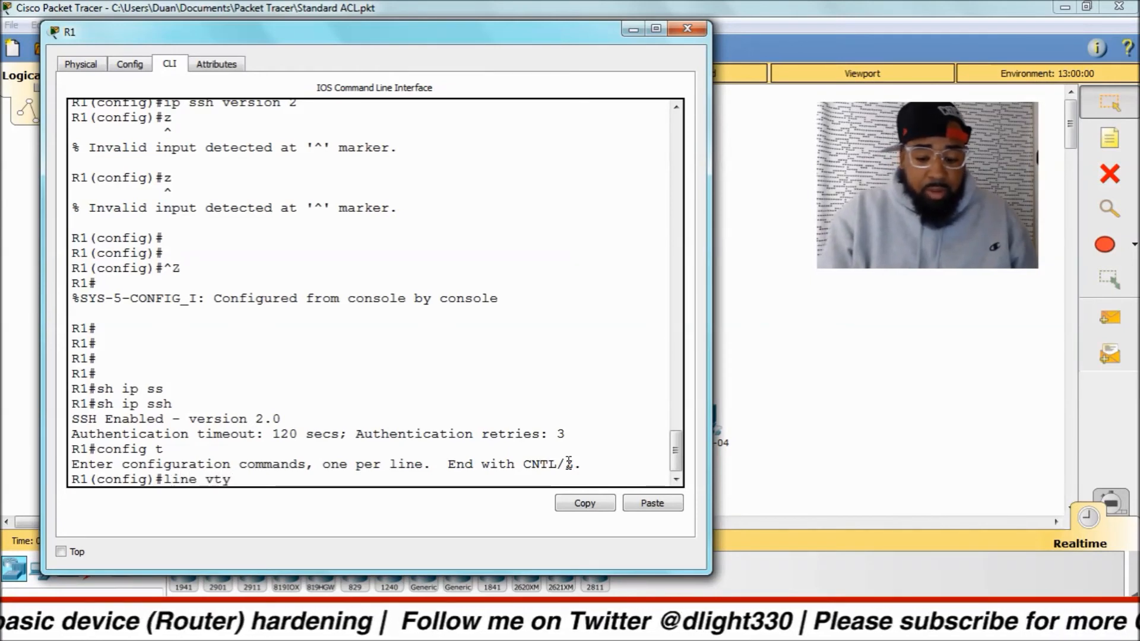
key(Return)
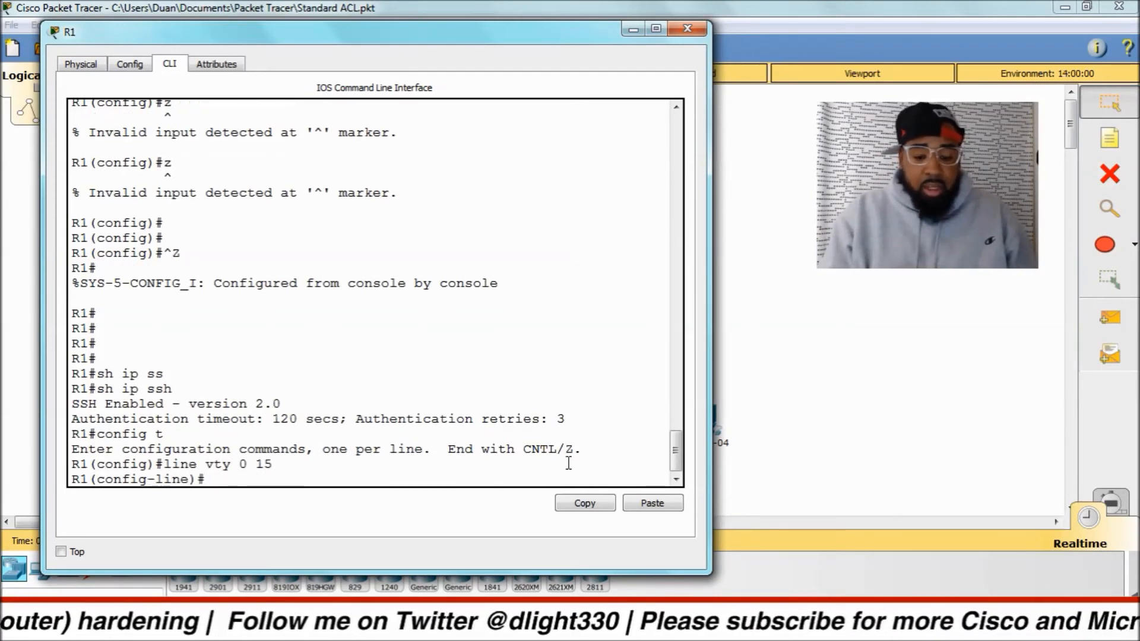
text(tran)
key(Tab)
text(in)
key(Tab)
text(ss)
key(Tab)
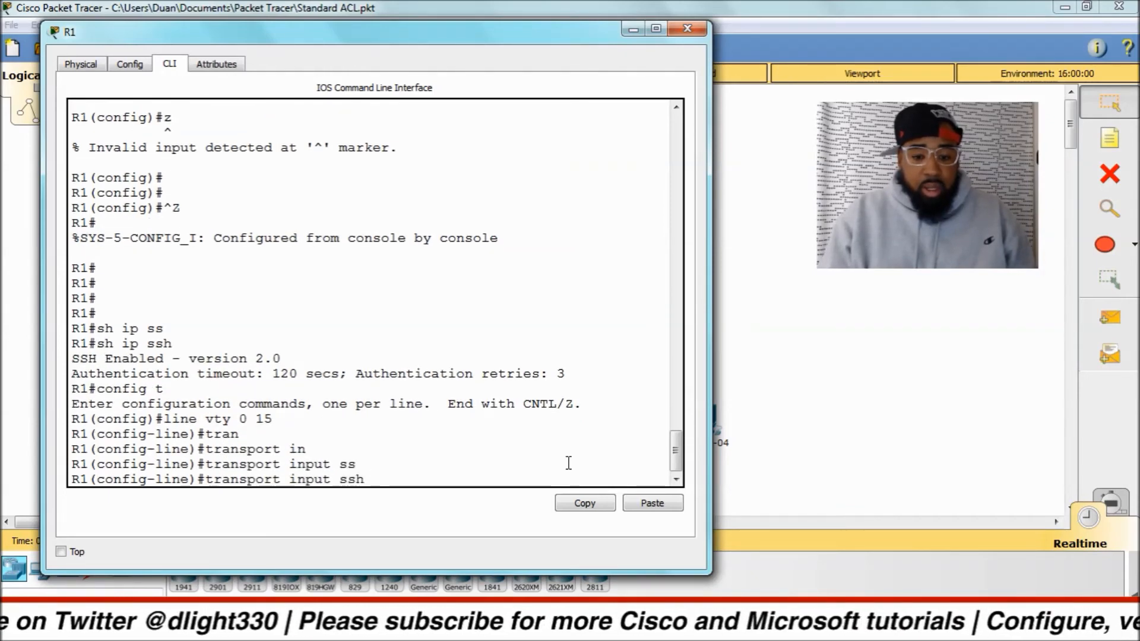
key(Return)
List the available VTY line configuration commands and check for further options after transport input ssh.
text(?)
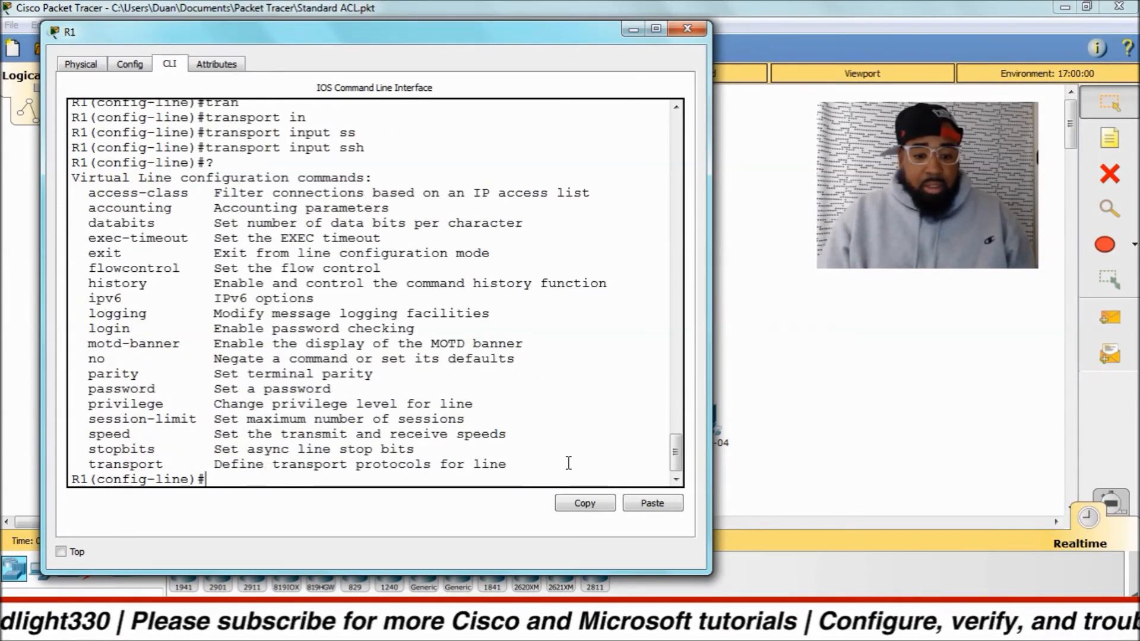
key(Up)
text(?)
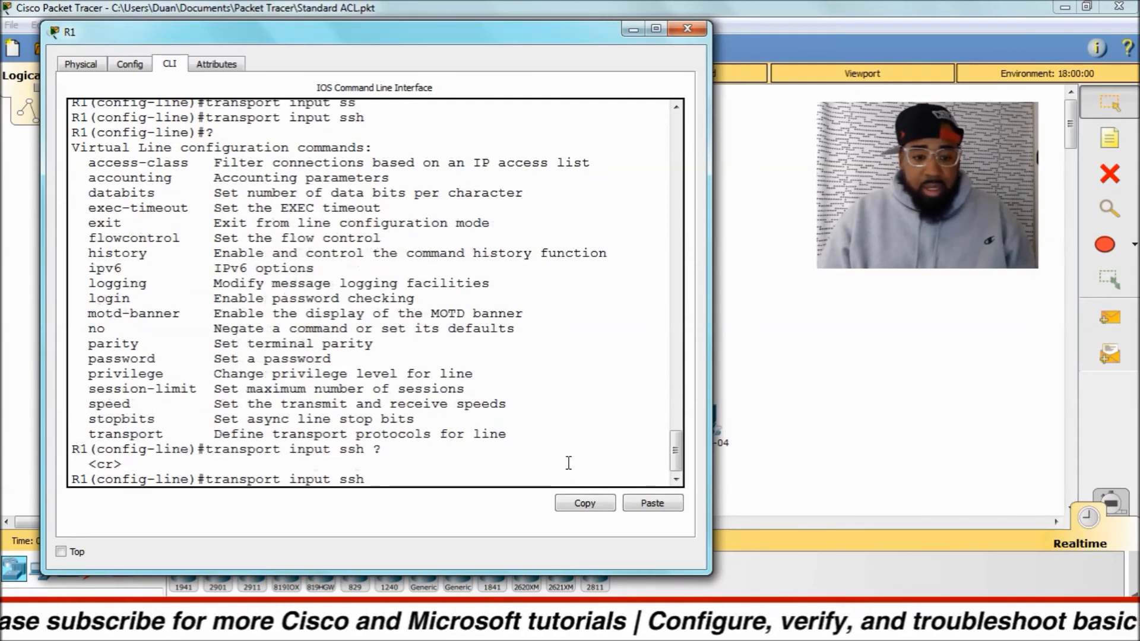
List the protocols available for transport input on the VTY lines and set transport input ssh.
key(BackSpace)
key(BackSpace)
key(BackSpace)
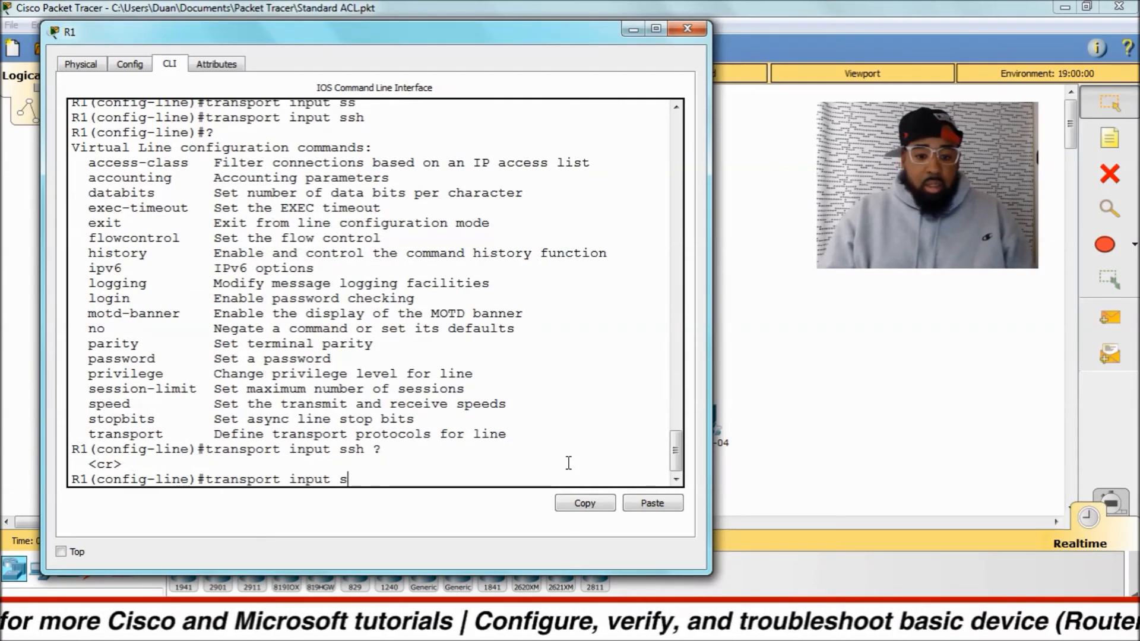
text(?)
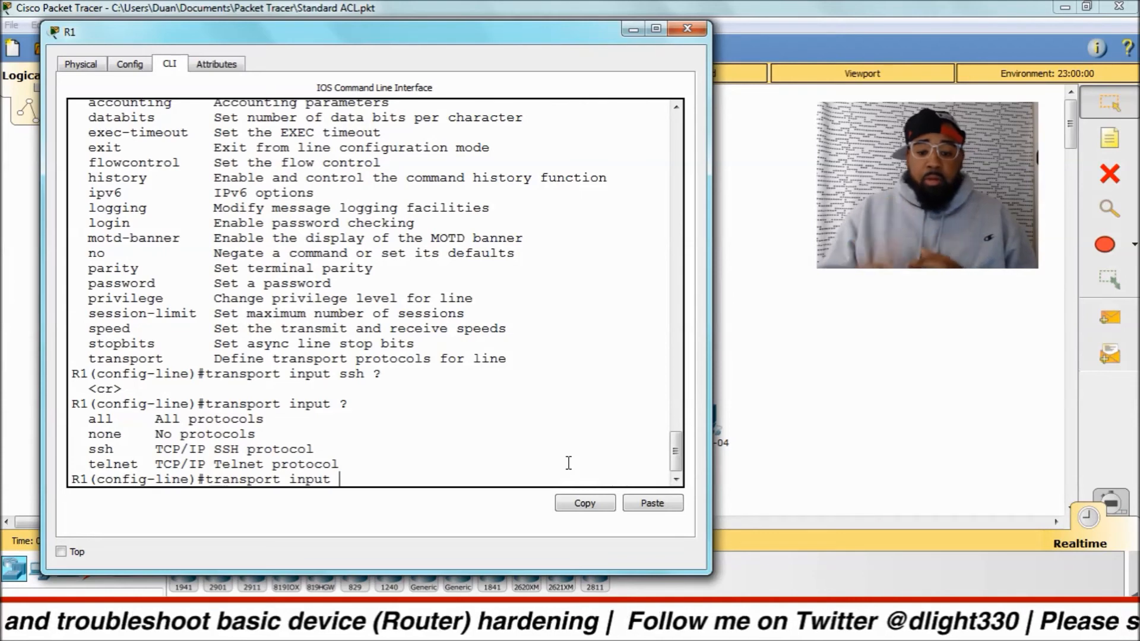
text(ssh)
key(Return)
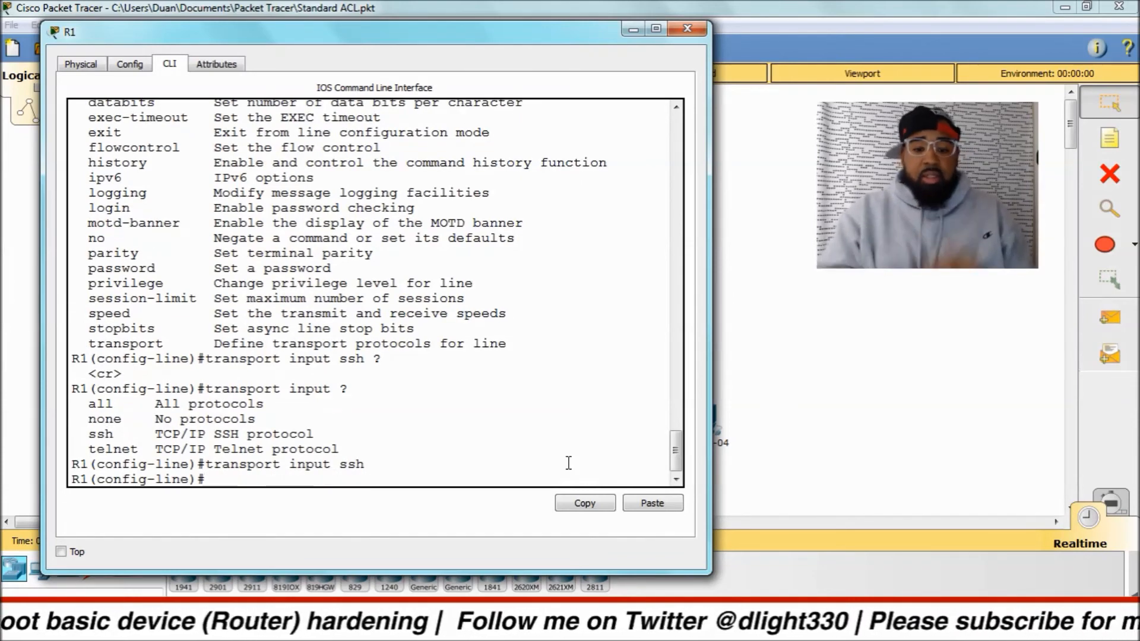
Enter configuration for line vty 0 15 and require local user authentication with login local.
key(ctrl+z)
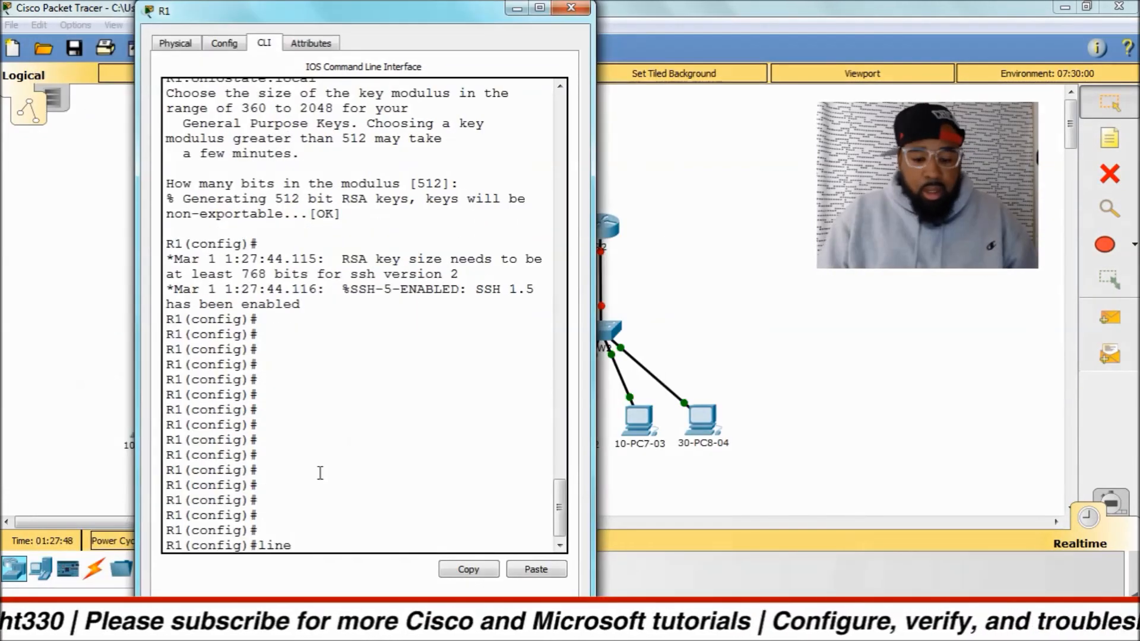
text(c)
key(BackSpace)
text(vty 0 1)
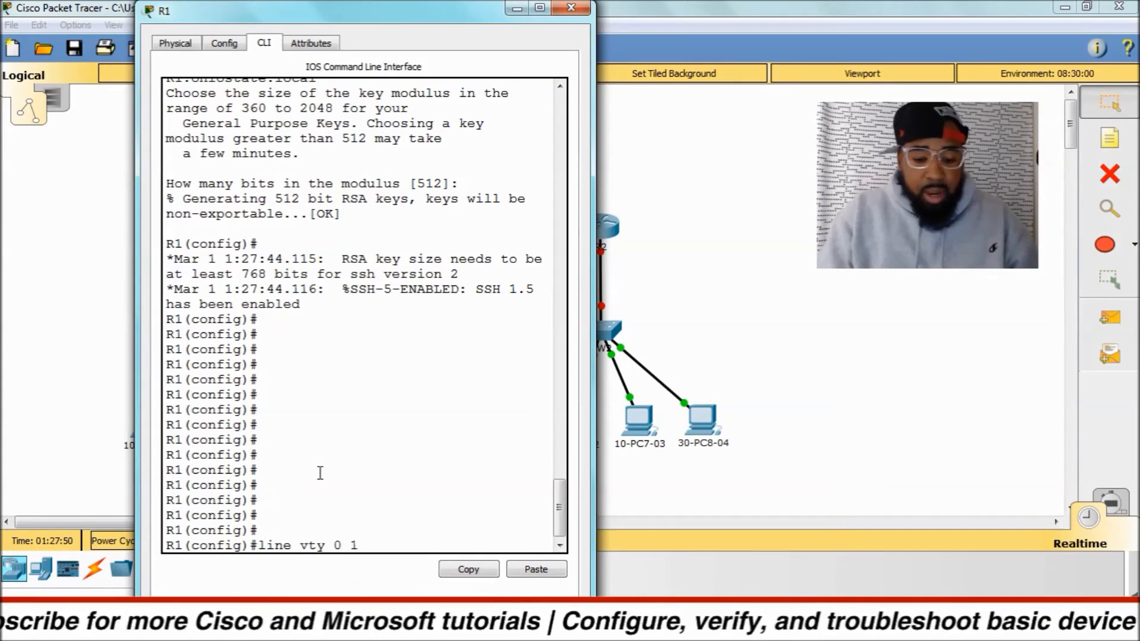
text(5)
key(Return)
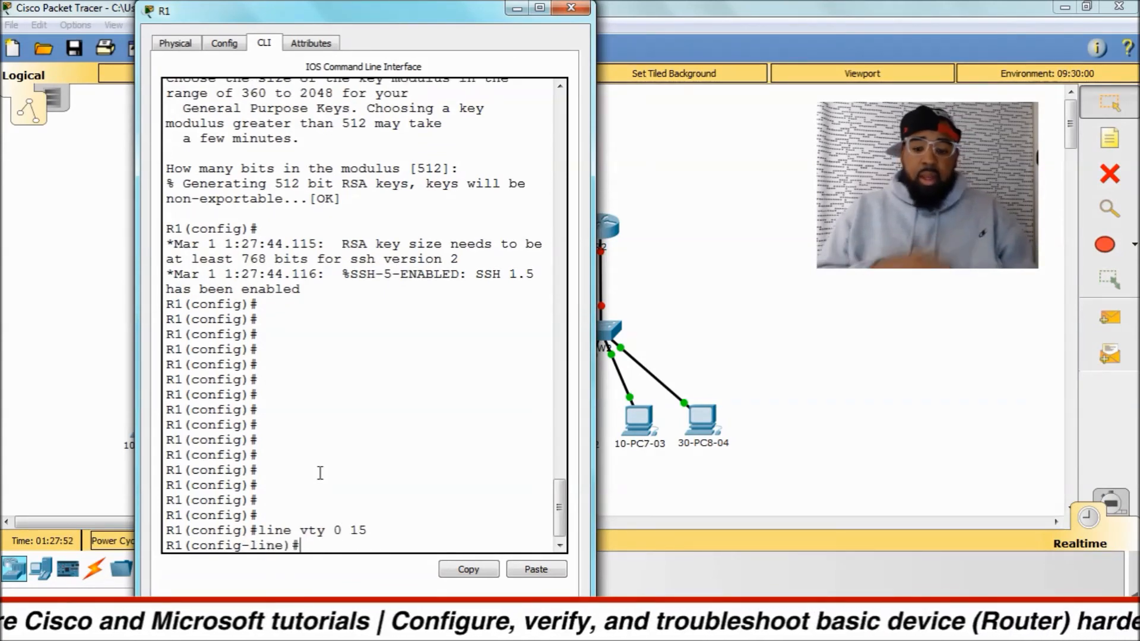
key(Return)
key(Return)
key(Return)
key(Return)
text(login)
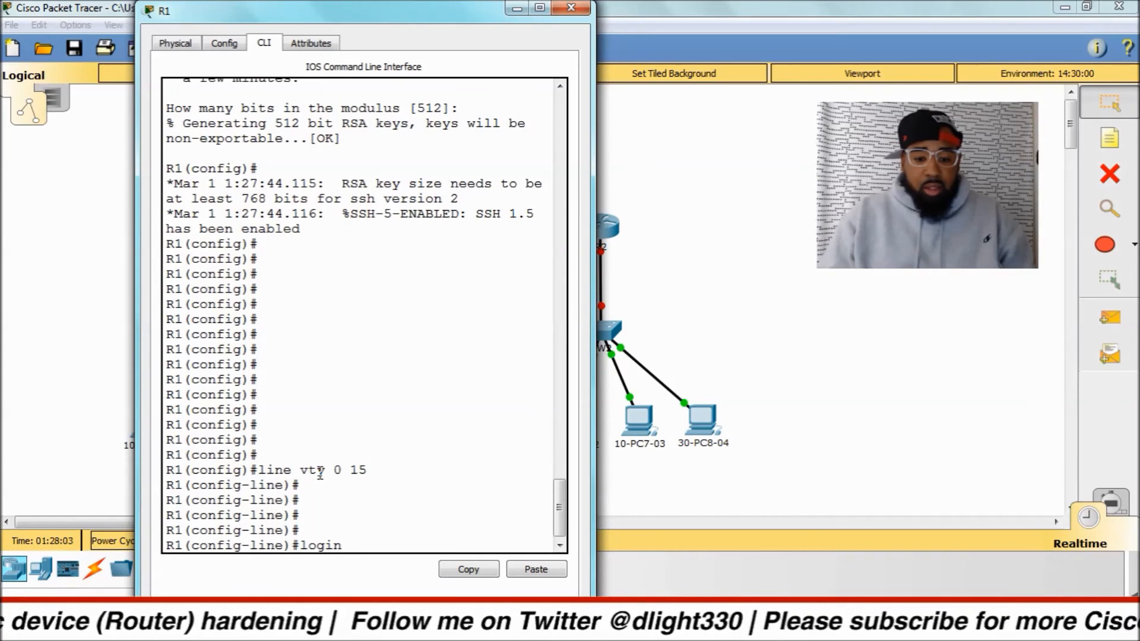
text( local)
key(Return)
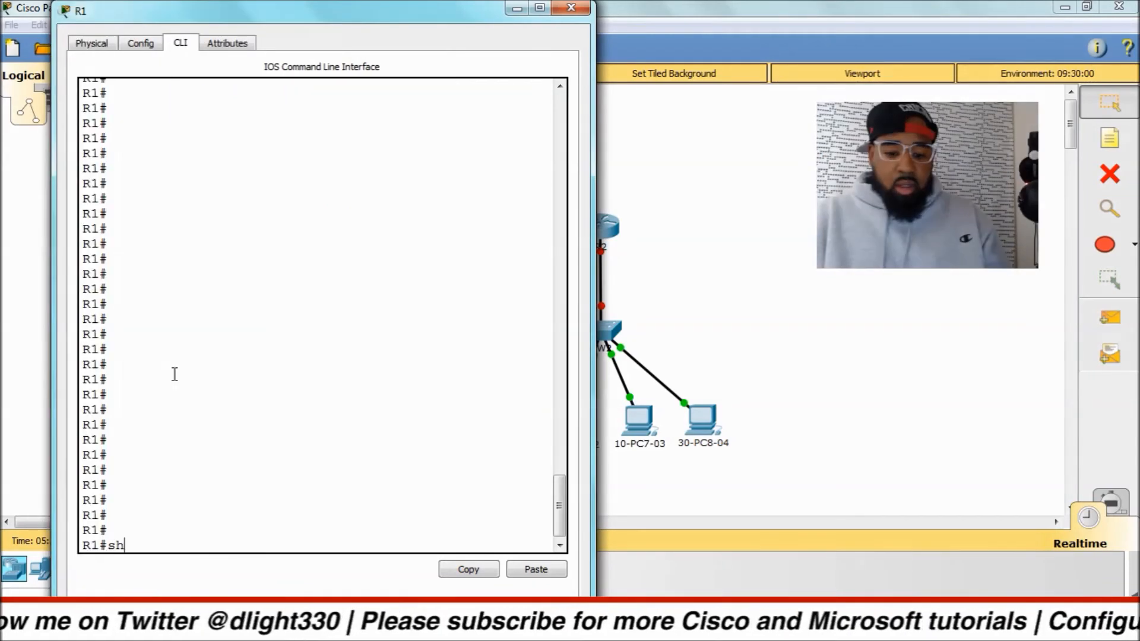
Display R1's running configuration and review the service password-encryption, hostname, enable secret and enable password lines.
text(run)
key(Return)
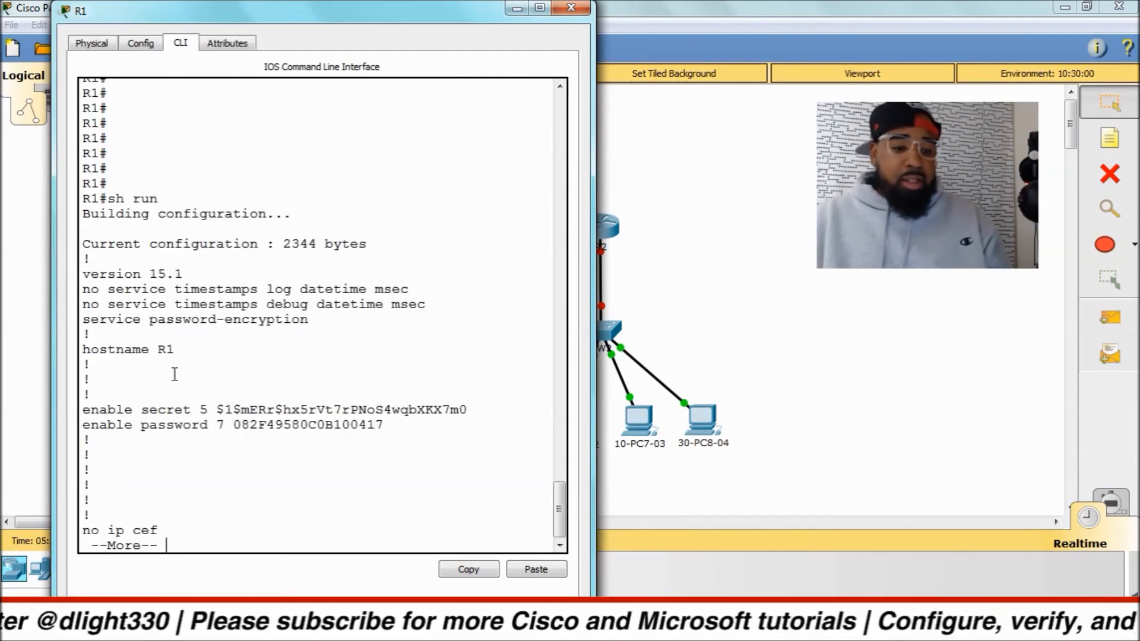
drag(308, 320, 83, 319)
drag(193, 351, 82, 350)
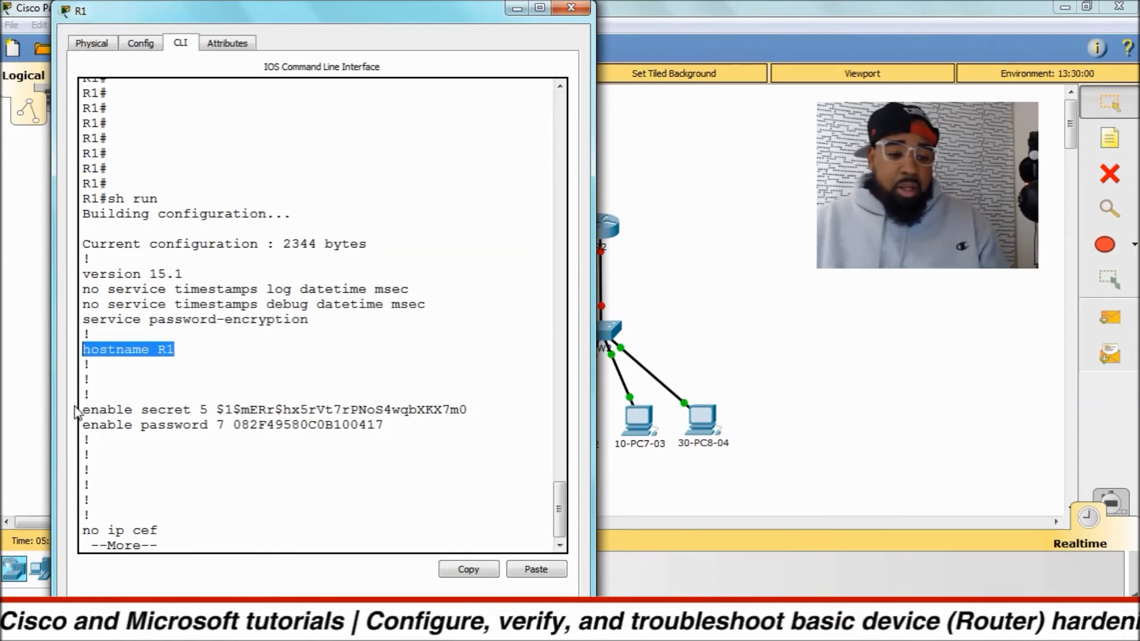
drag(82, 410, 486, 408)
click(487, 407)
drag(82, 425, 389, 429)
click(239, 425)
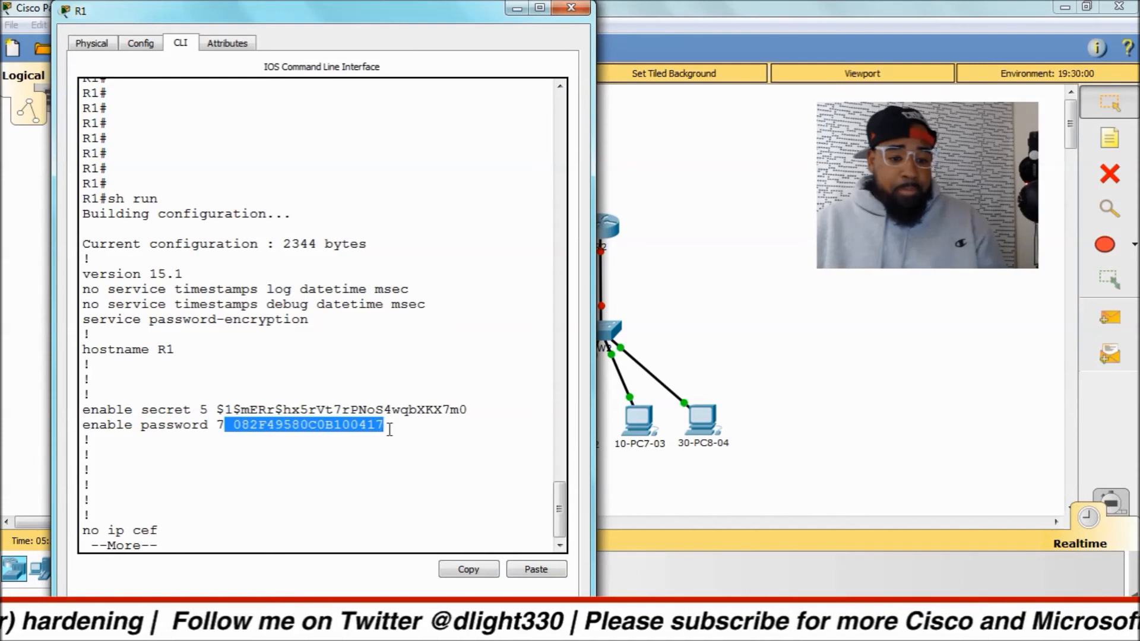
Continue through the running configuration and review the local username, SSH version, domain-lookup and domain-name entries.
key(space)
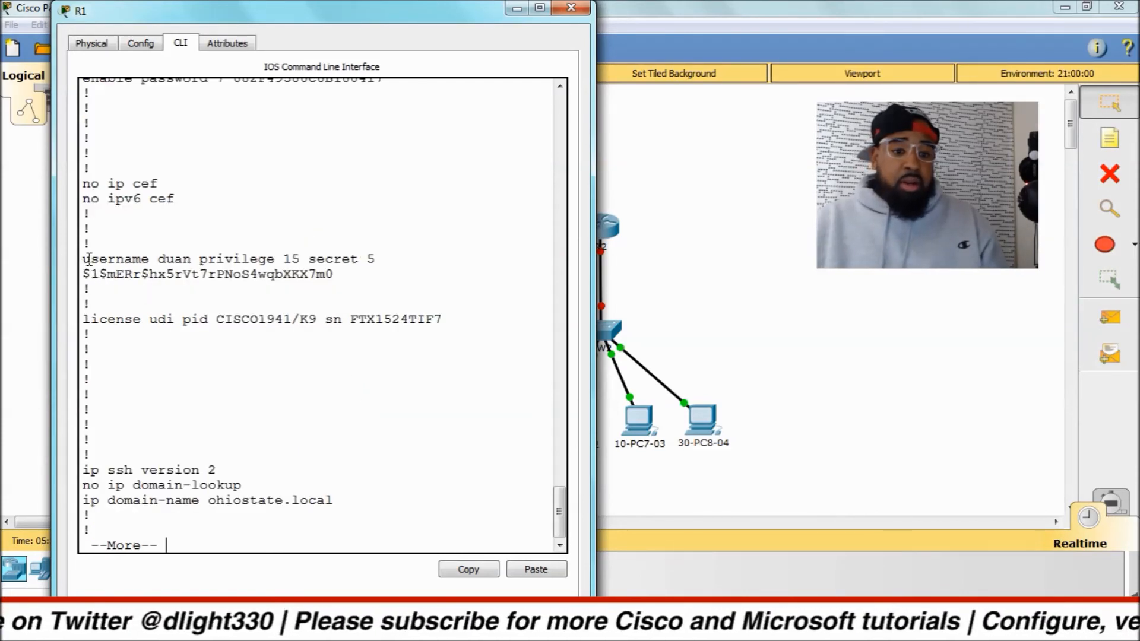
drag(83, 259, 383, 261)
click(384, 280)
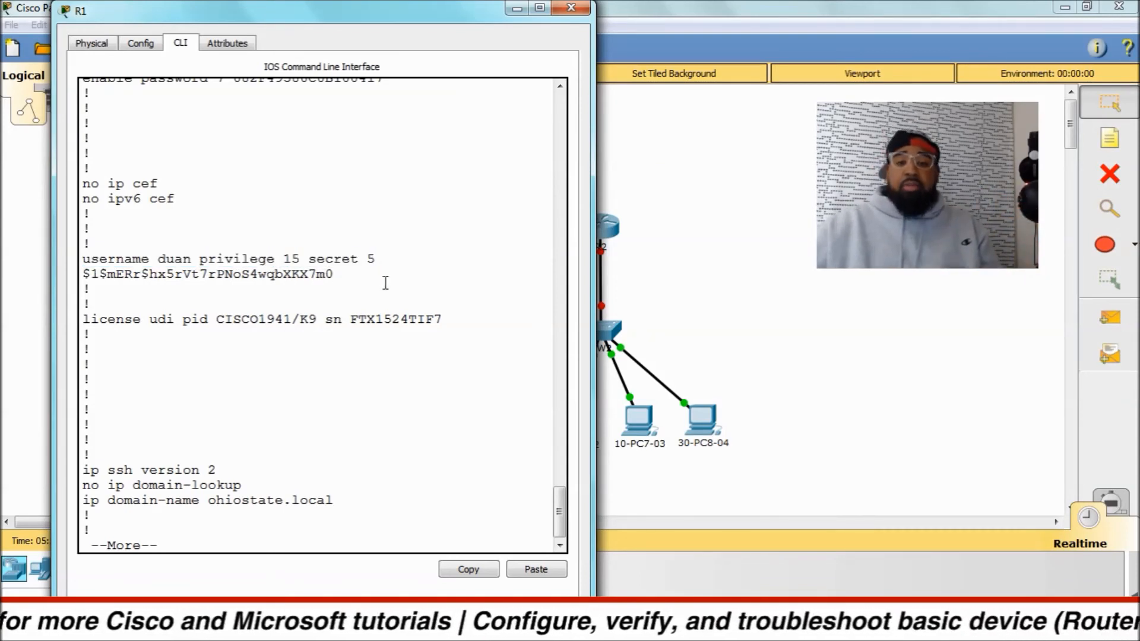
drag(401, 279, 91, 273)
drag(312, 261, 342, 273)
drag(221, 469, 82, 467)
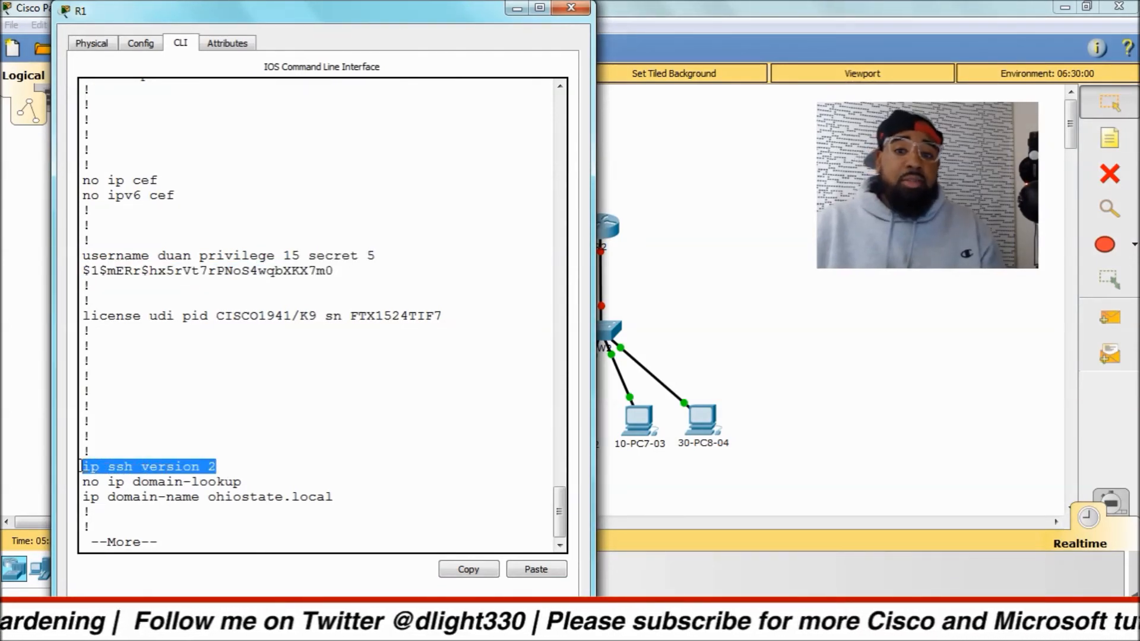
click(161, 493)
drag(84, 482, 248, 482)
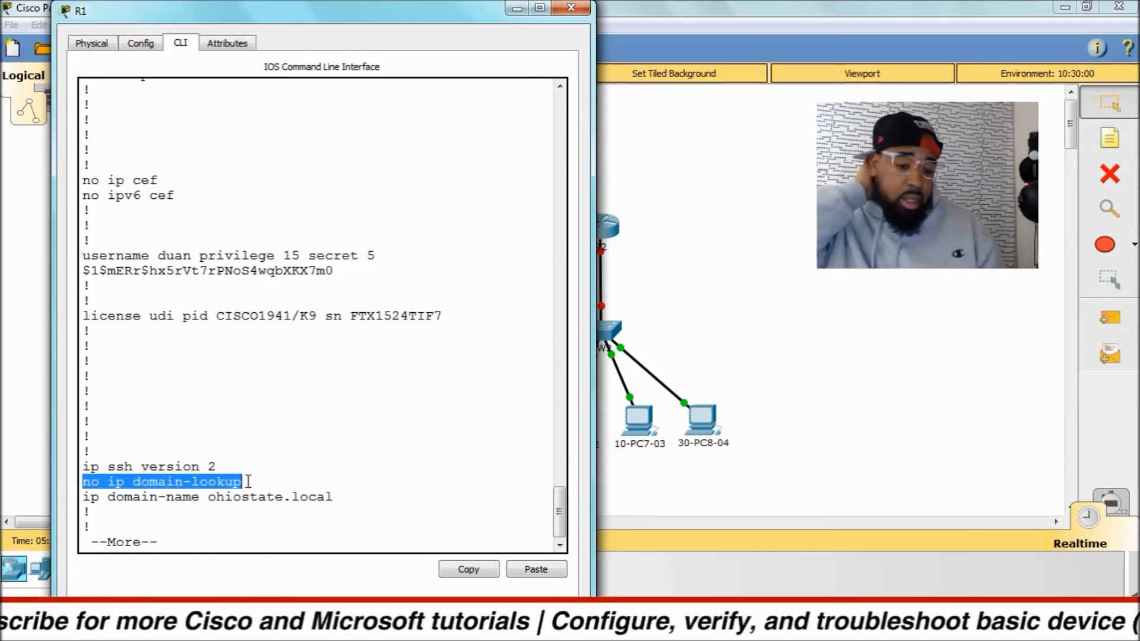
click(99, 492)
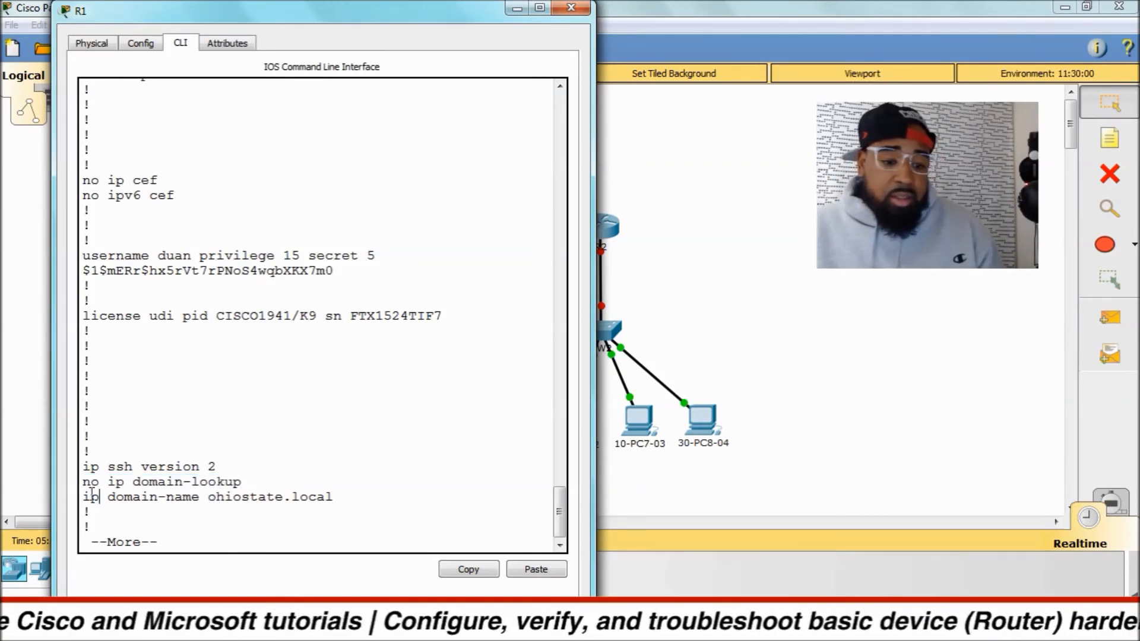
drag(83, 497, 208, 497)
click(277, 455)
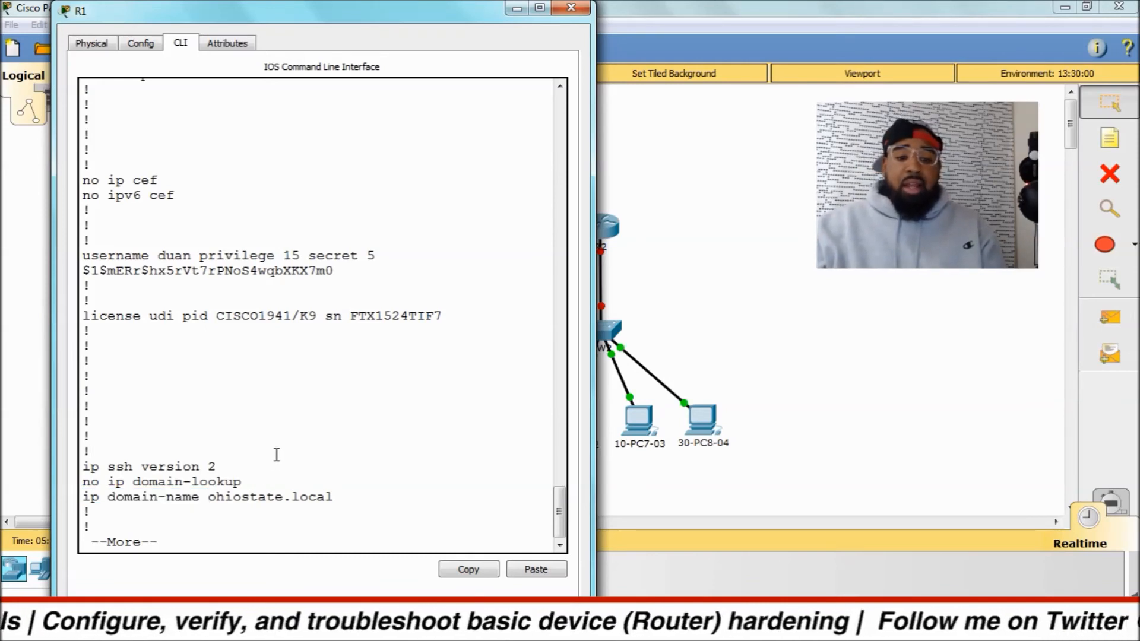
Continue past the interface sections of the running configuration and review the banner motd text.
key(space)
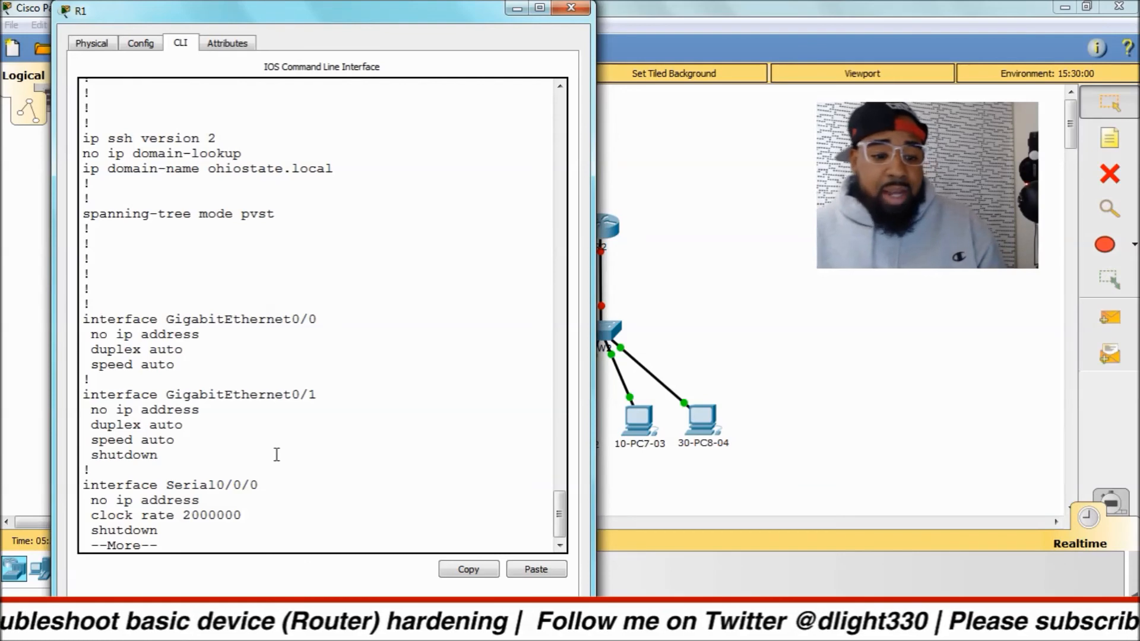
key(space)
scroll(272, 307, up, 3)
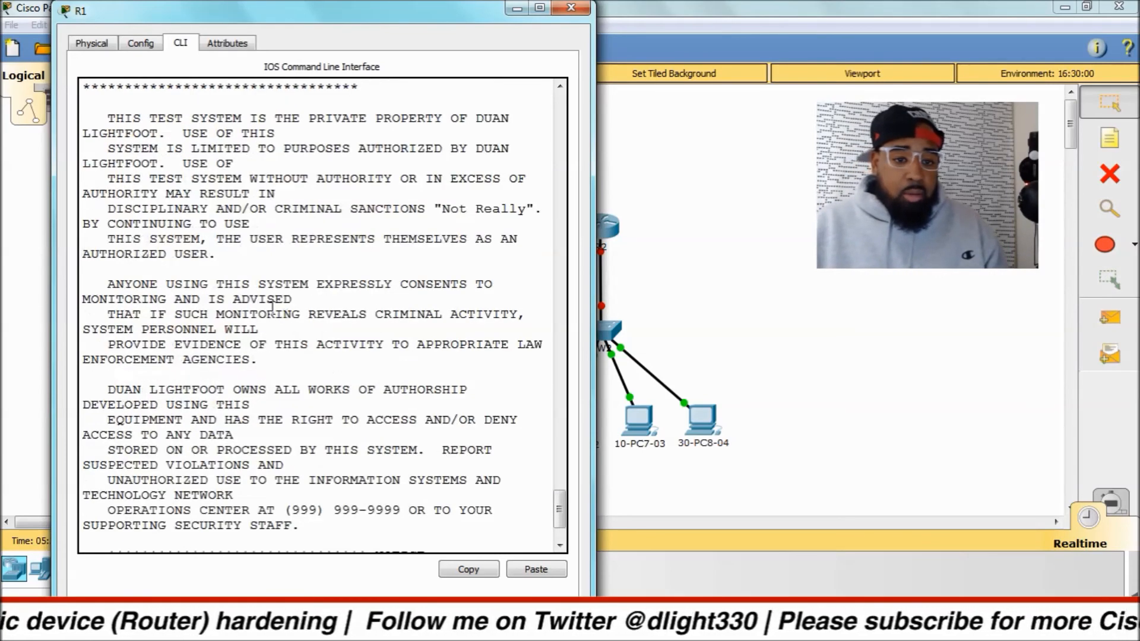
scroll(273, 307, up, 2)
drag(84, 144, 258, 549)
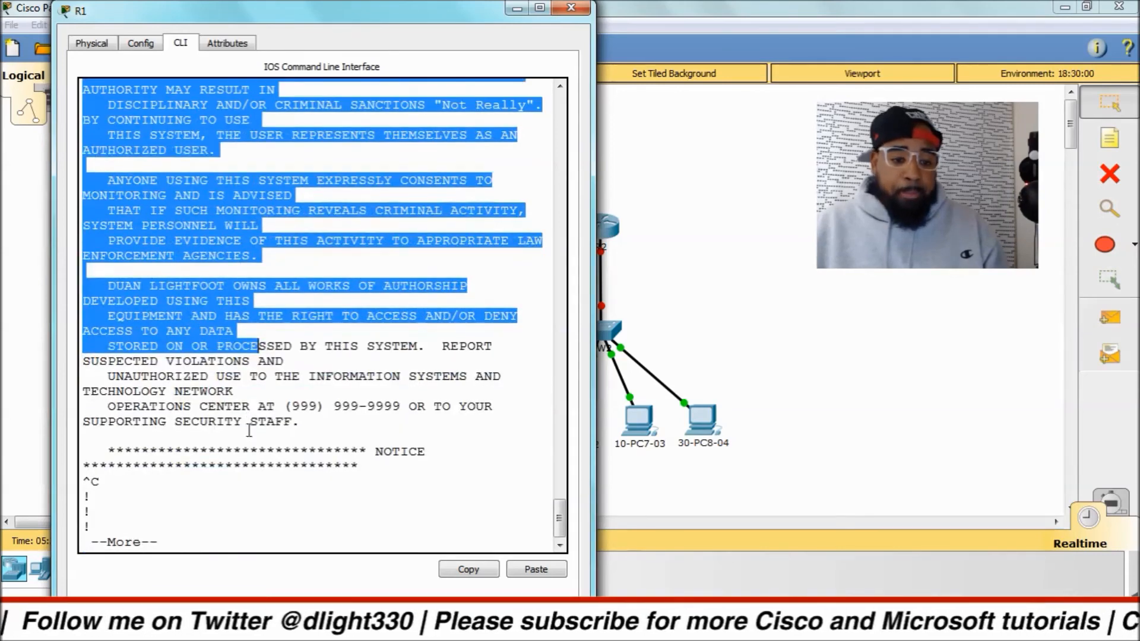
click(244, 436)
Review the line con 0 and line aux 0 settings, including password, logging synchronous and login.
drag(84, 228, 174, 260)
drag(92, 273, 250, 273)
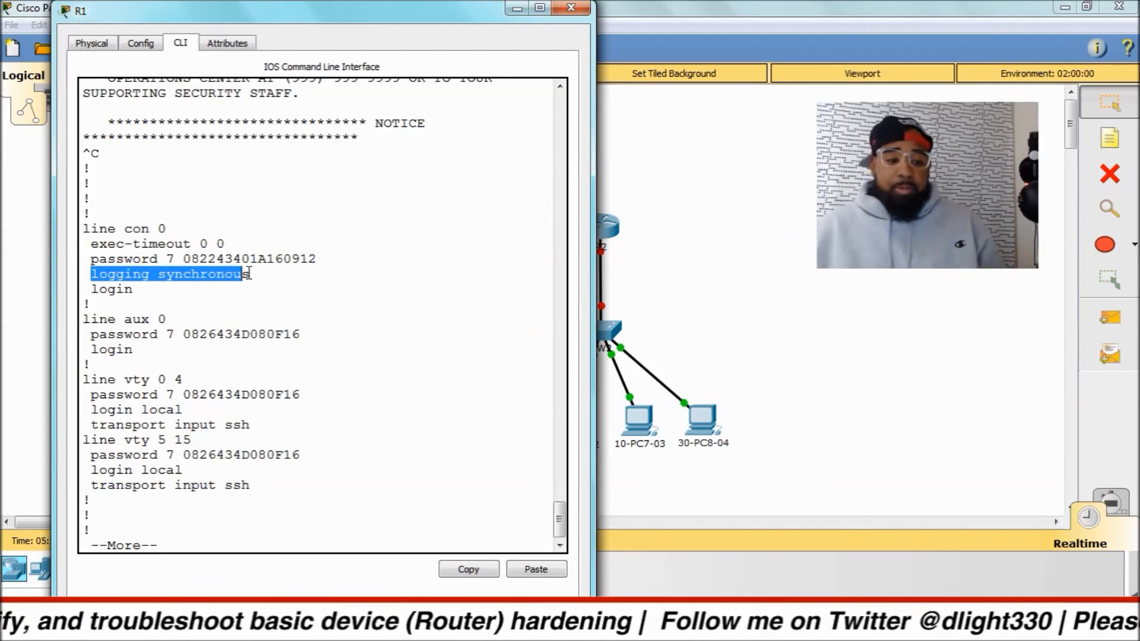
click(125, 314)
drag(85, 319, 289, 349)
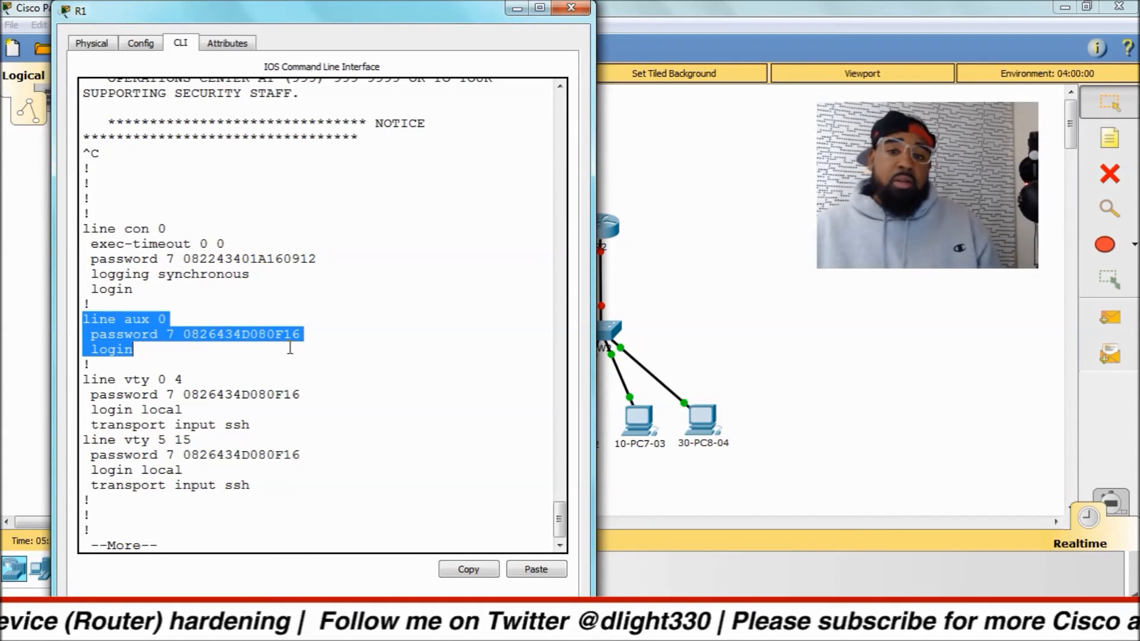
drag(91, 350, 143, 354)
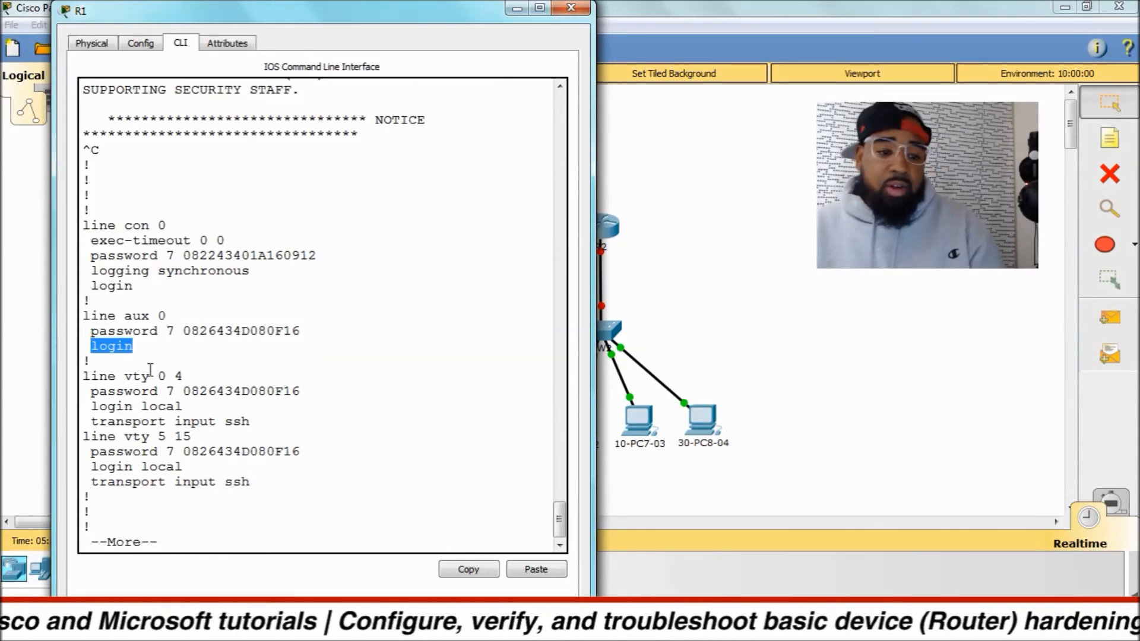
click(161, 354)
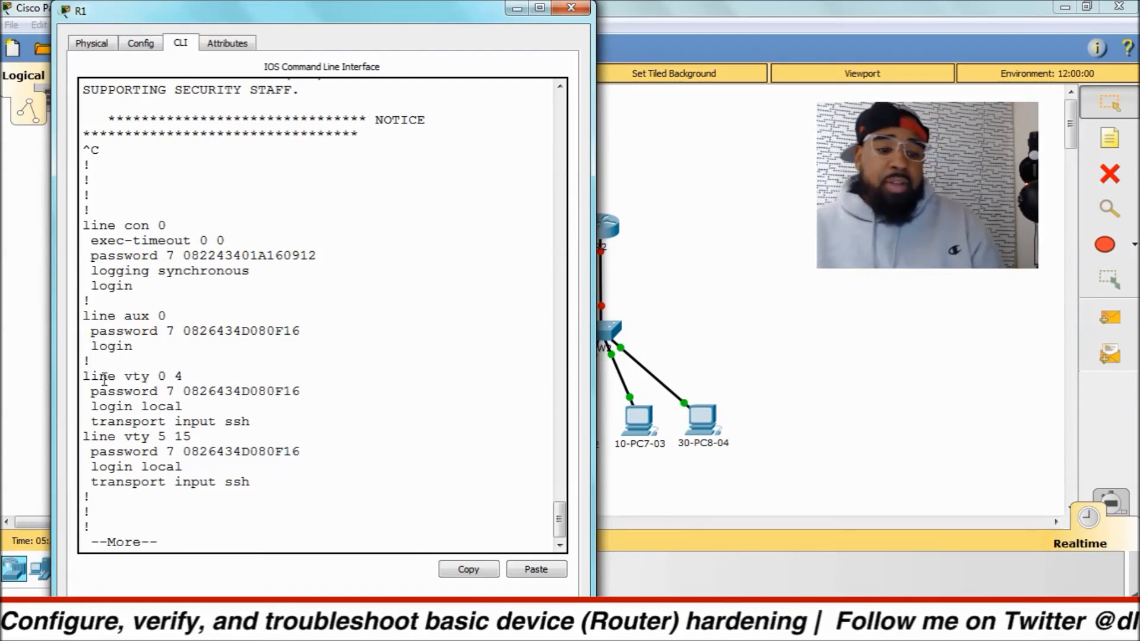
Review the password and login local settings under line vty 0 4 and finish the running configuration output.
drag(90, 392, 298, 396)
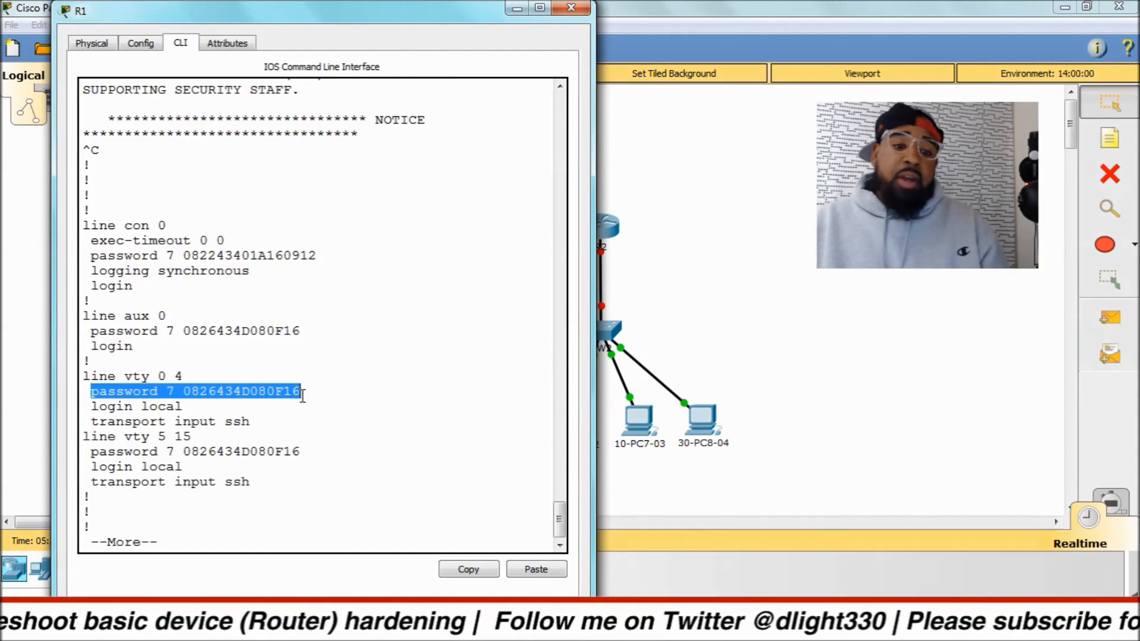
click(302, 396)
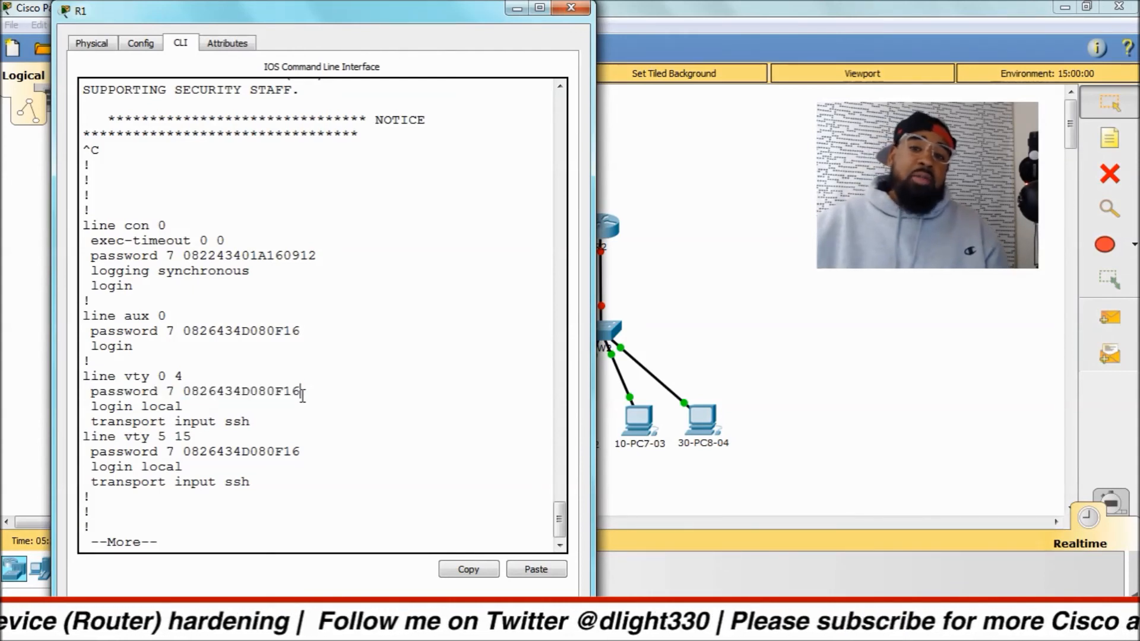
click(137, 411)
drag(91, 406, 184, 407)
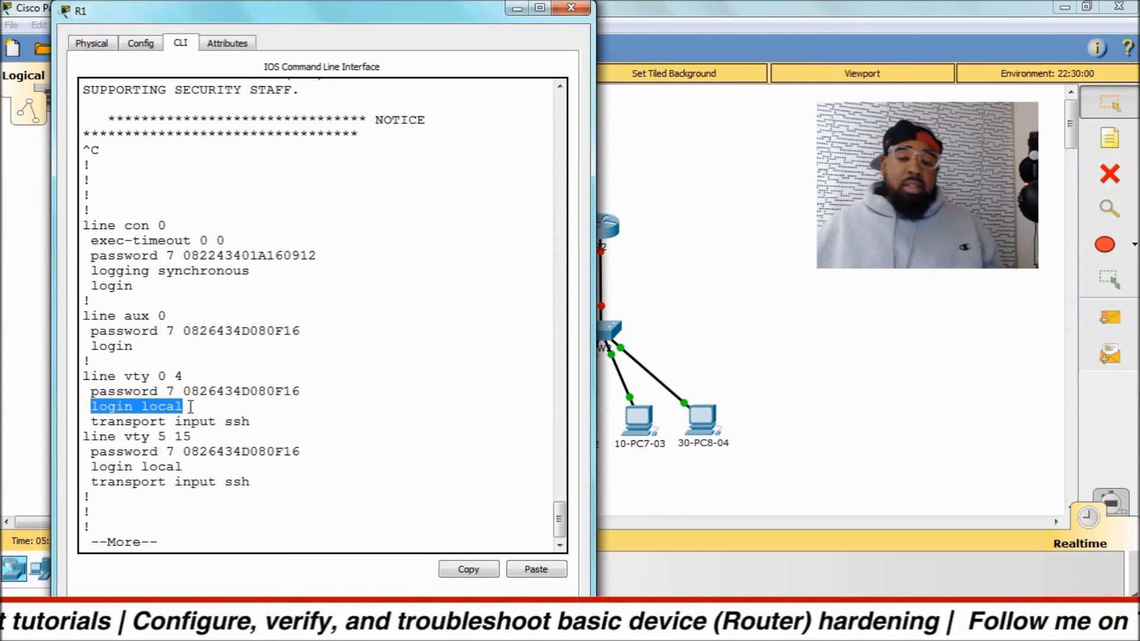
key(space)
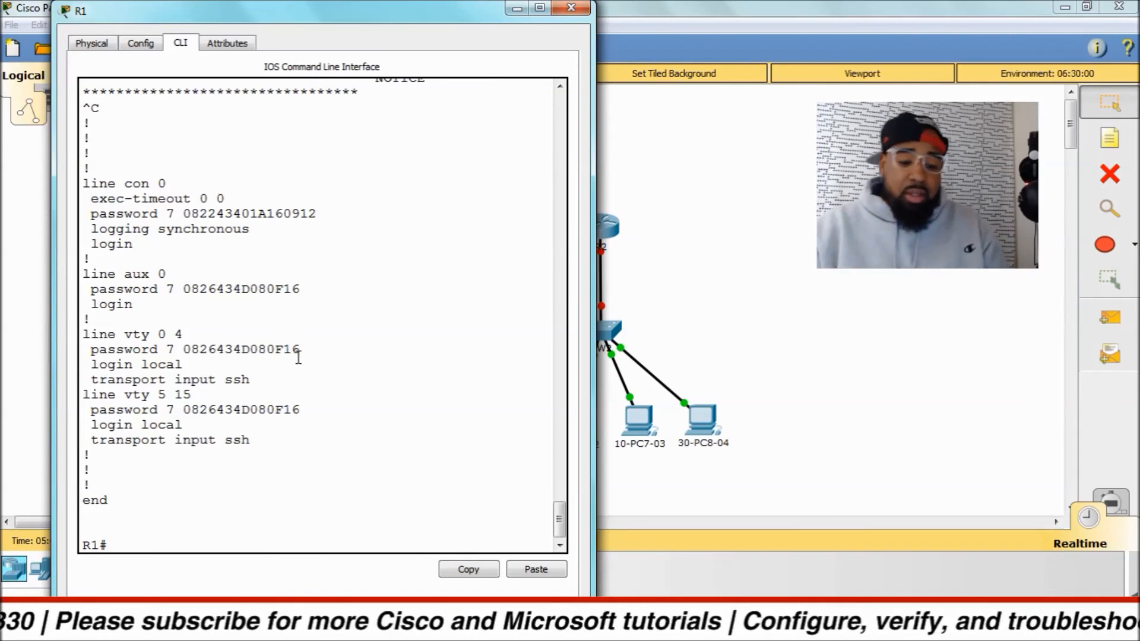
text(wri me)
key(Tab)
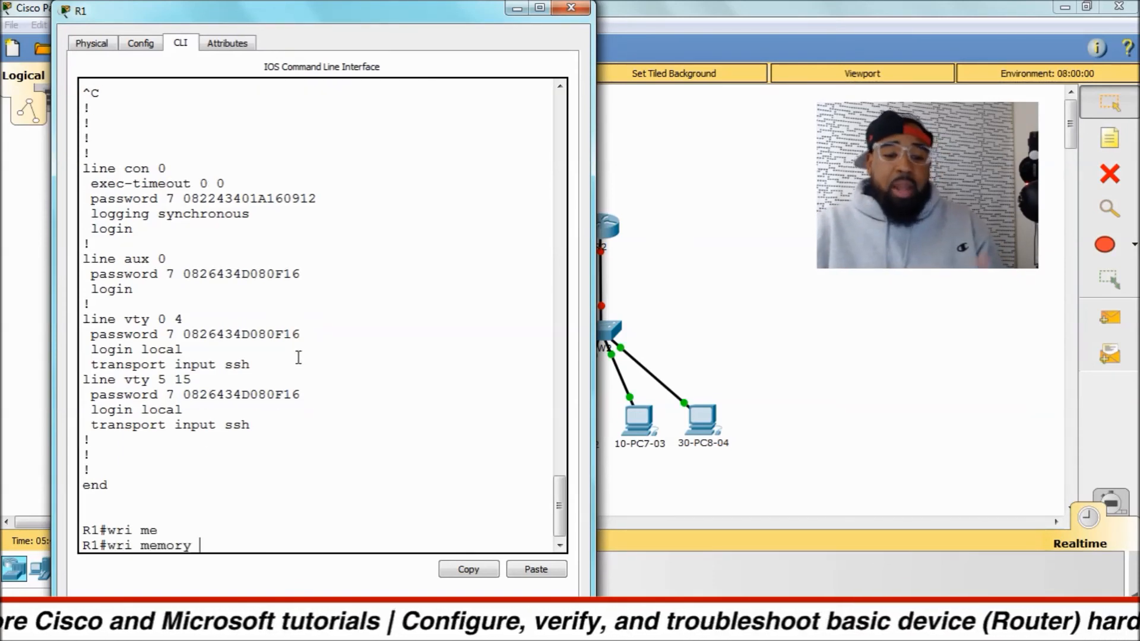
key(BackSpace)
key(BackSpace)
key(BackSpace)
key(BackSpace)
key(BackSpace)
key(BackSpace)
key(BackSpace)
key(BackSpace)
key(BackSpace)
key(BackSpace)
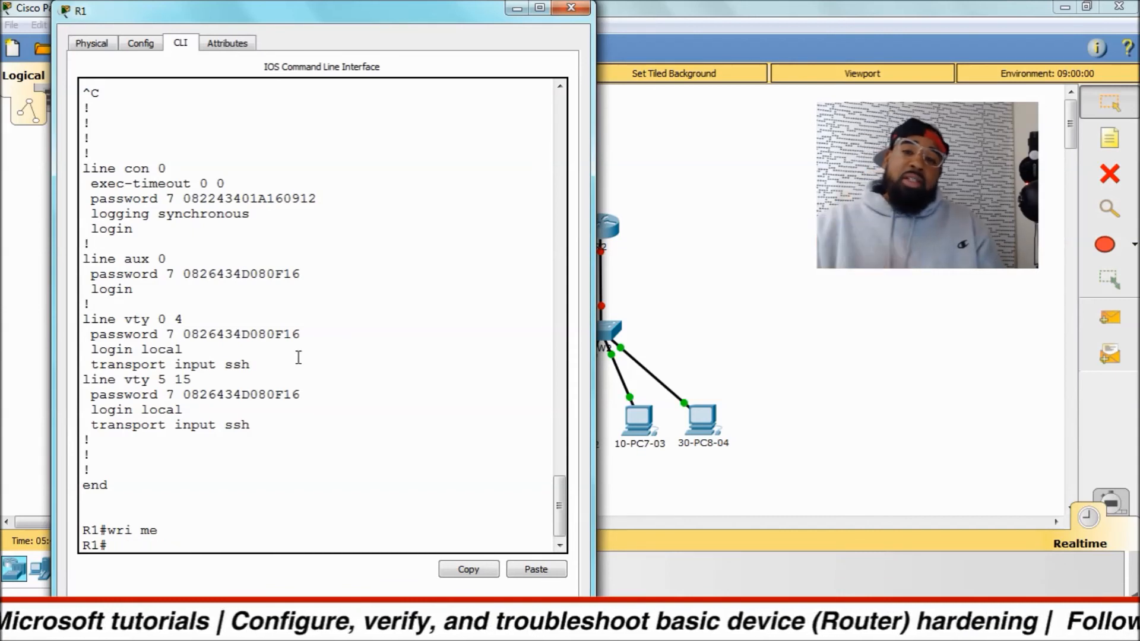
Save R1's configuration with copy running-config startup-config, accepting the default destination filename.
text(co)
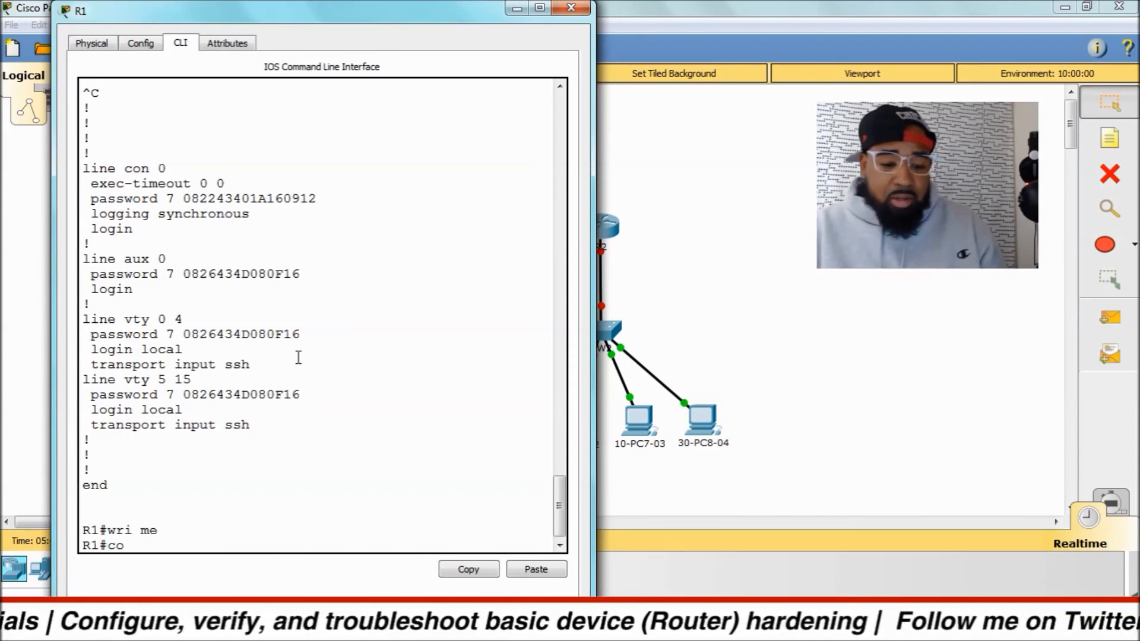
text(py runn)
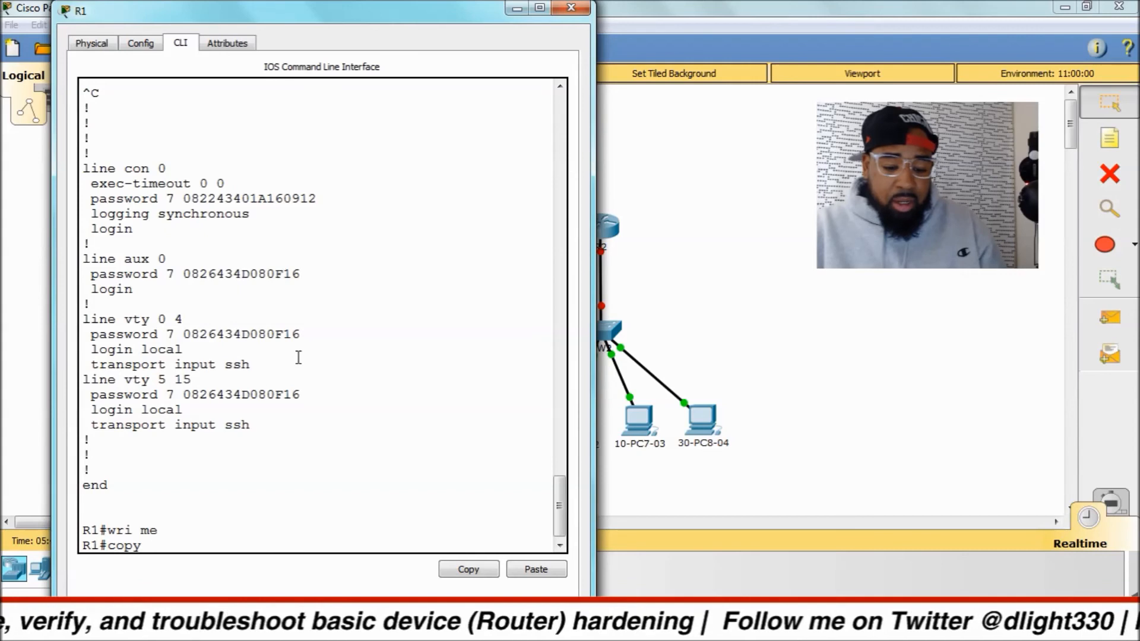
key(Tab)
text(sta)
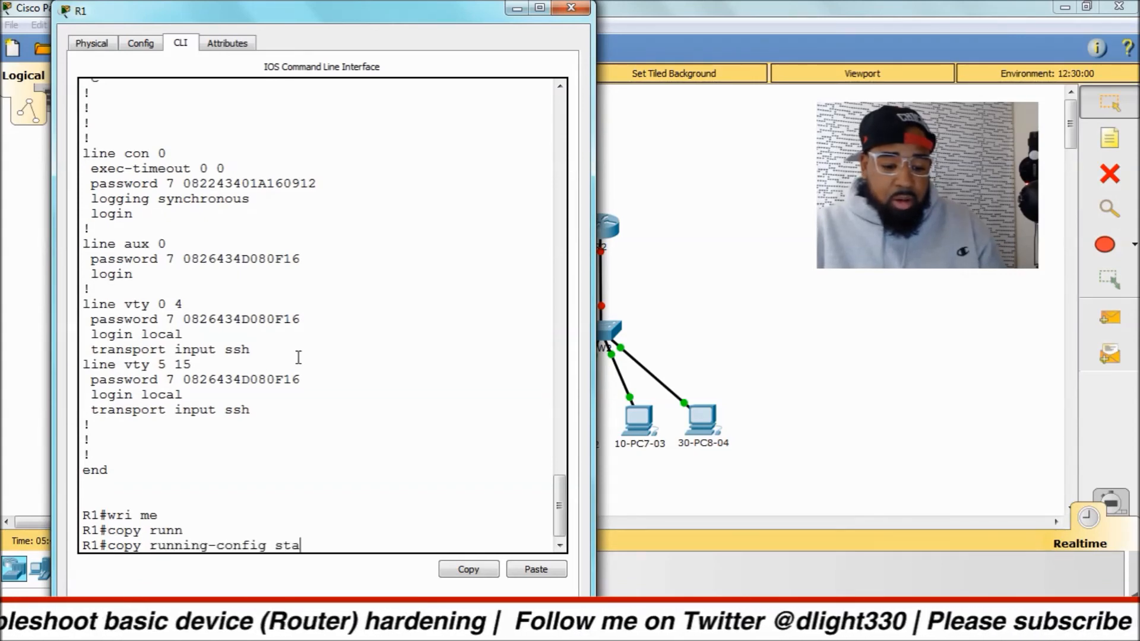
key(Tab)
key(Return)
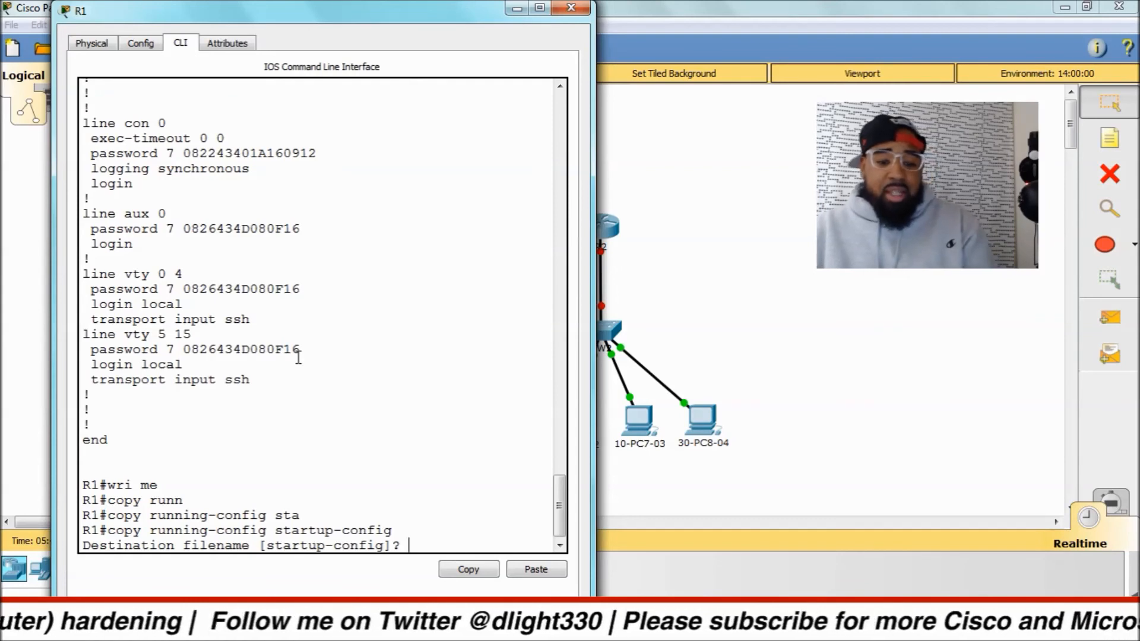
key(Return)
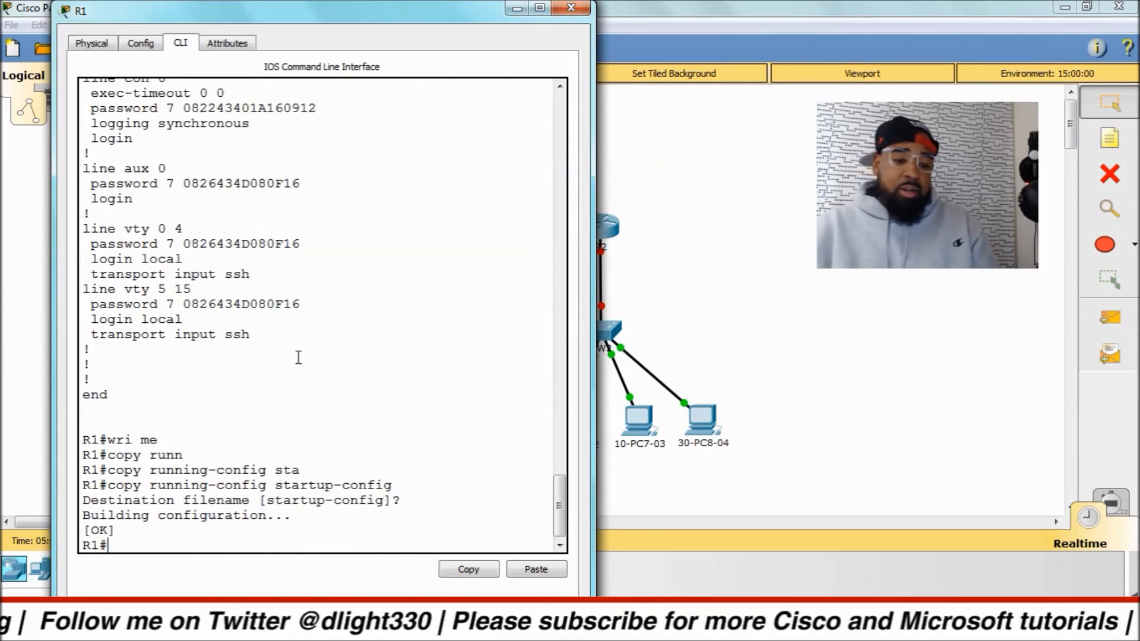
key(Return)
key(Return)
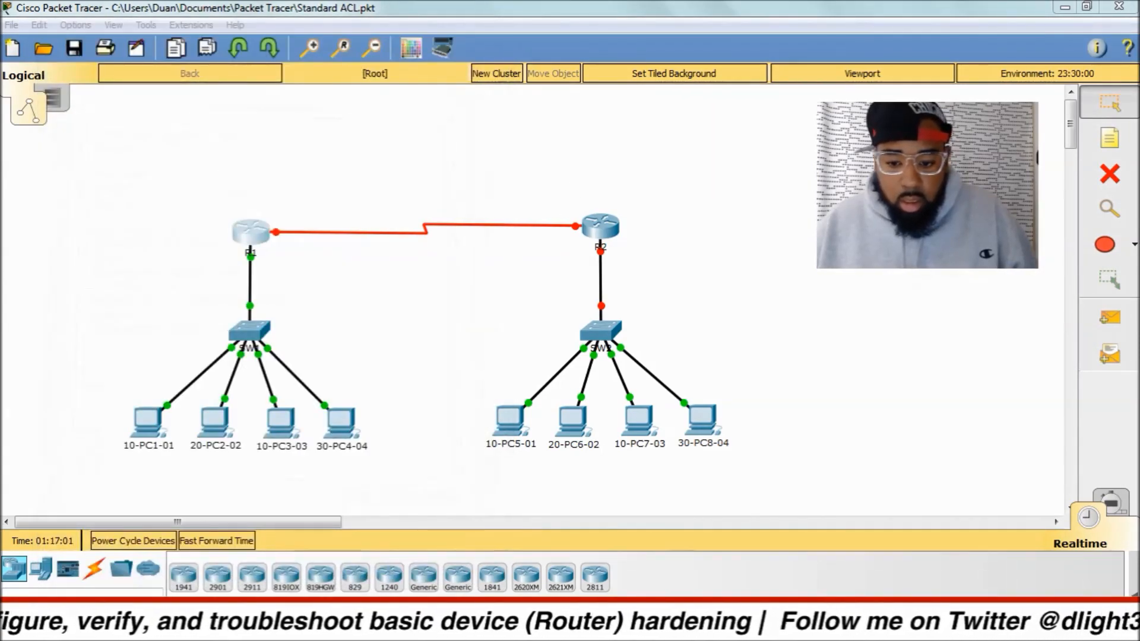
Open the command line of router R2 and enter global configuration mode with config t.
double_click(598, 230)
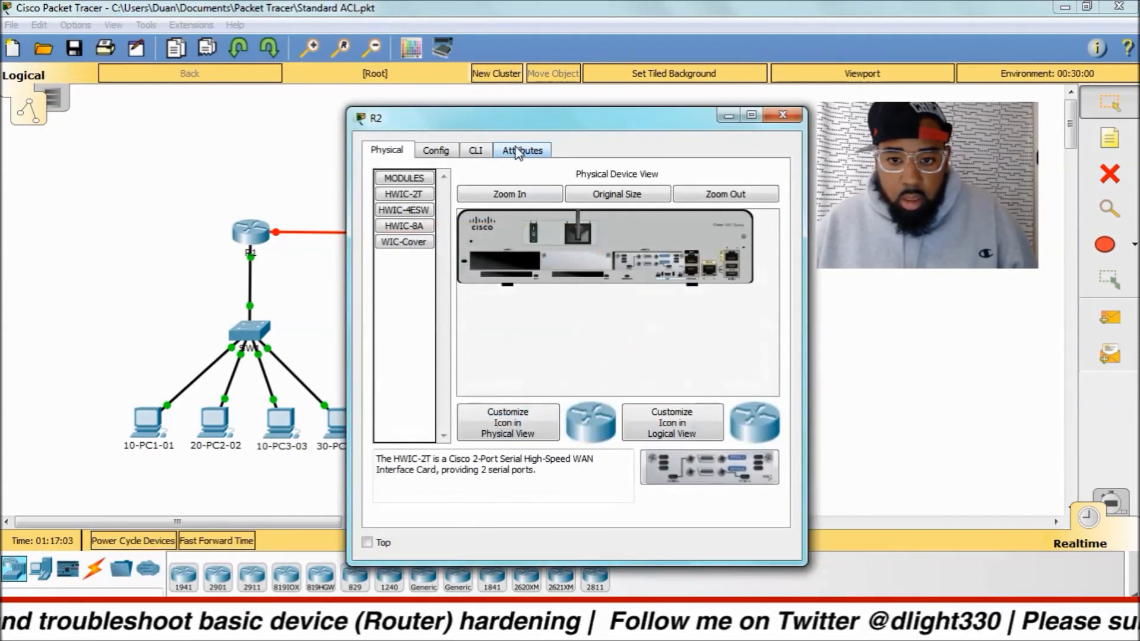
click(486, 148)
key(Return)
key(Return)
text(en)
key(Return)
text(config t)
key(Return)
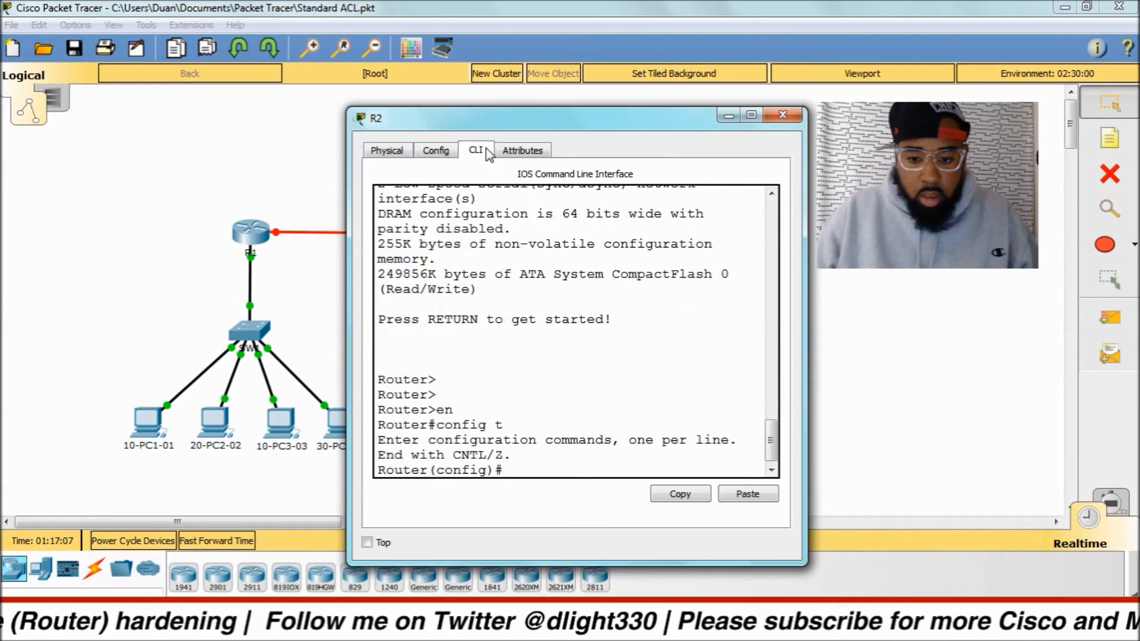
drag(596, 124, 323, 64)
drag(532, 505, 617, 593)
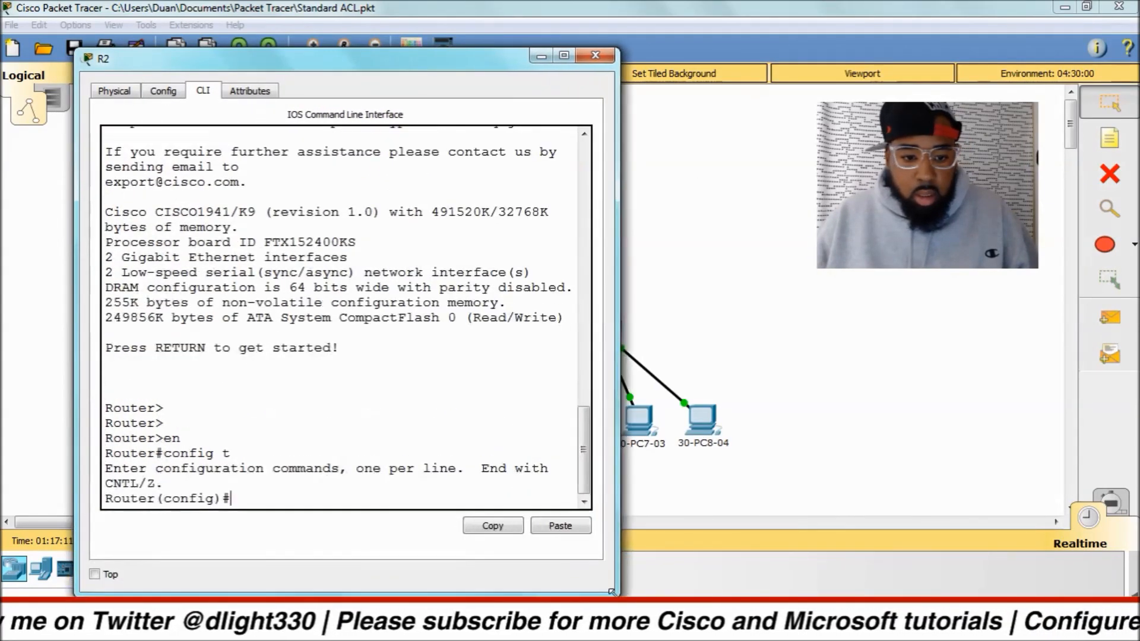
Set the router's hostname to R2.
text(host)
key(Tab)
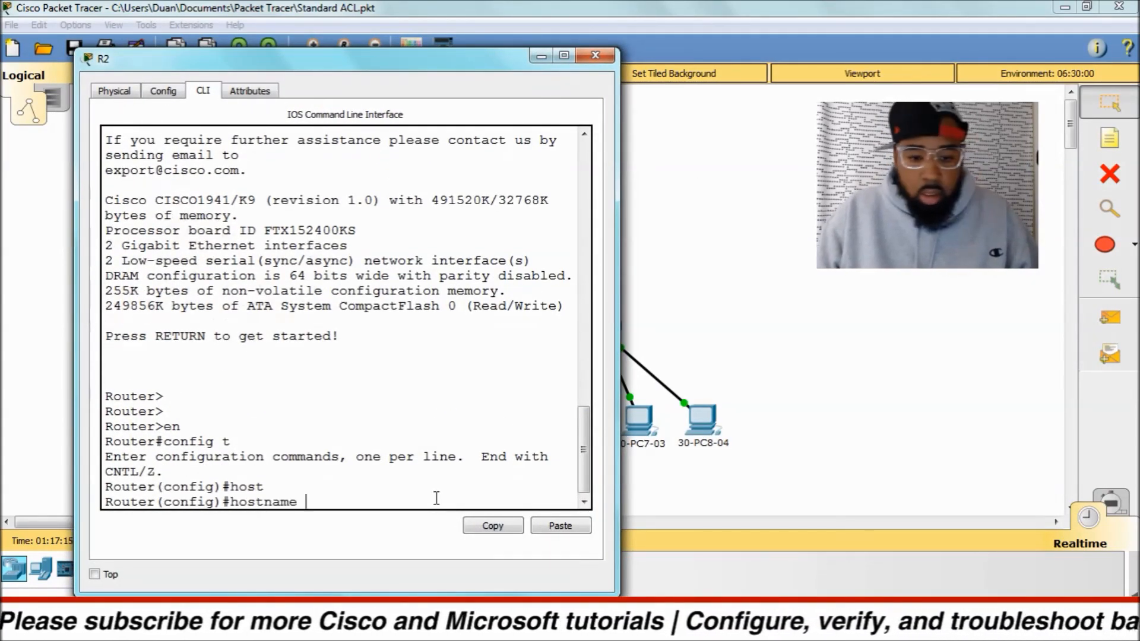
text(R2)
key(Return)
Configure R2's plain enable password with the enable password command.
text(en)
key(Tab)
text(ab)
key(Tab)
text(pass)
key(Tab)
text(n)
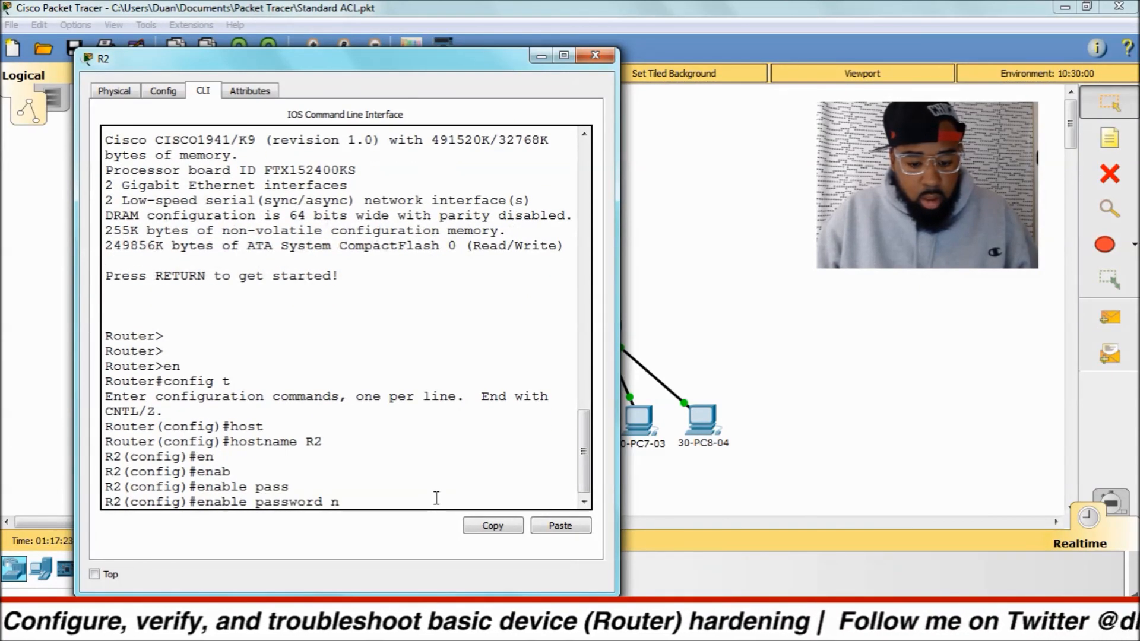
text(everuse)
key(Return)
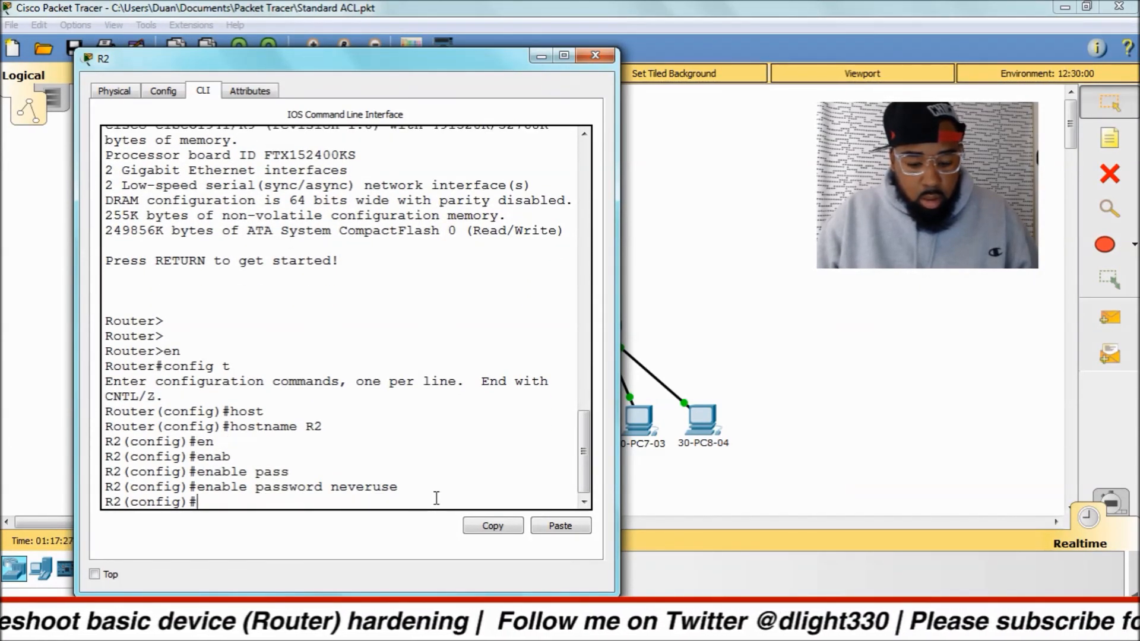
Configure R2's encrypted privileged-mode password with the enable secret command.
text(en)
key(Tab)
text(ab)
key(Tab)
text(sec)
key(Tab)
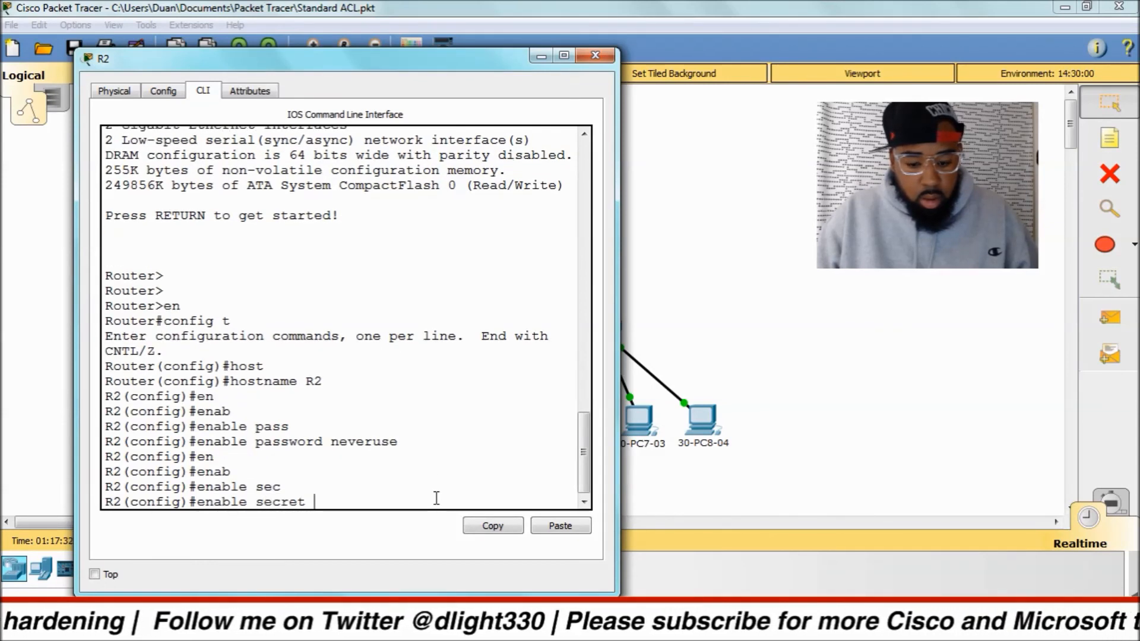
text(cisco)
key(Return)
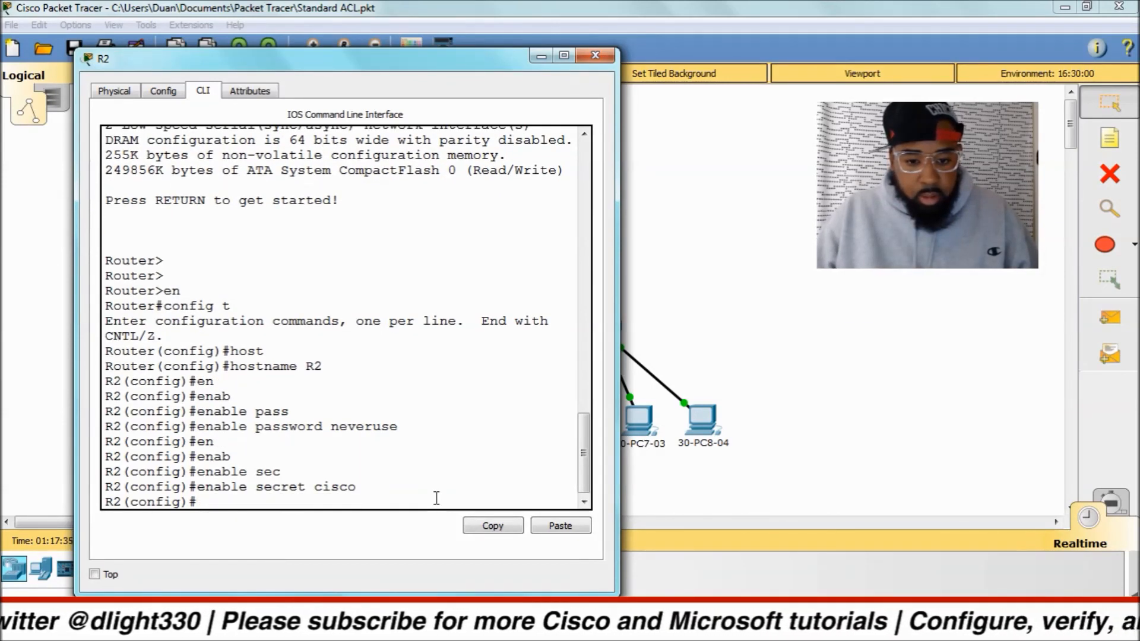
Set the console password on line con 0 and require login.
text(line con 0)
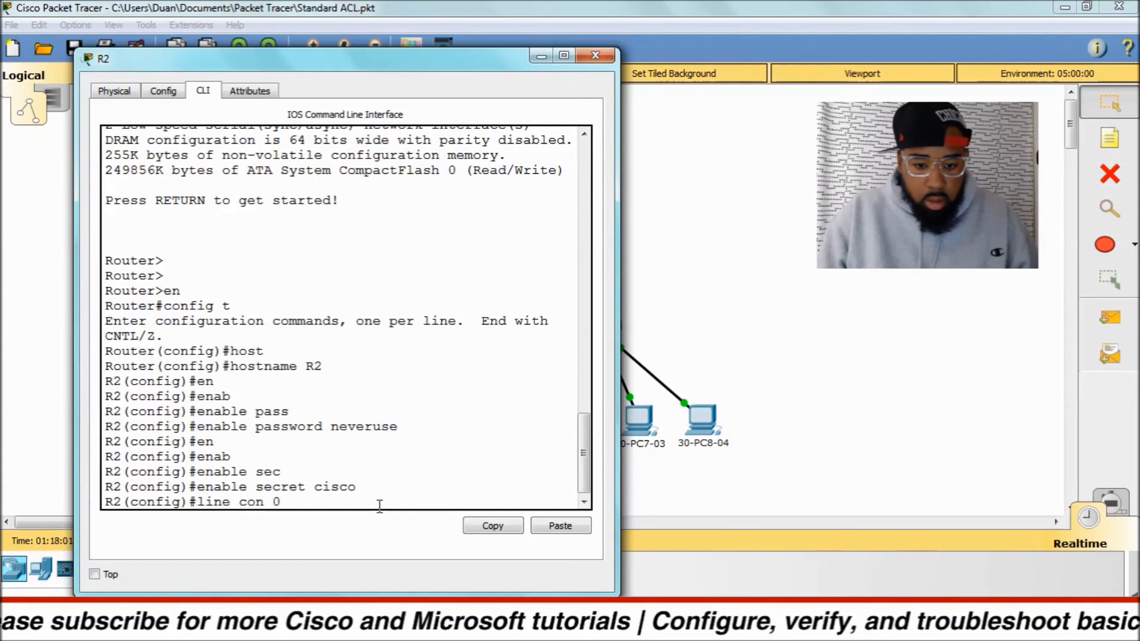
key(Return)
text(pass)
key(Tab)
text(console)
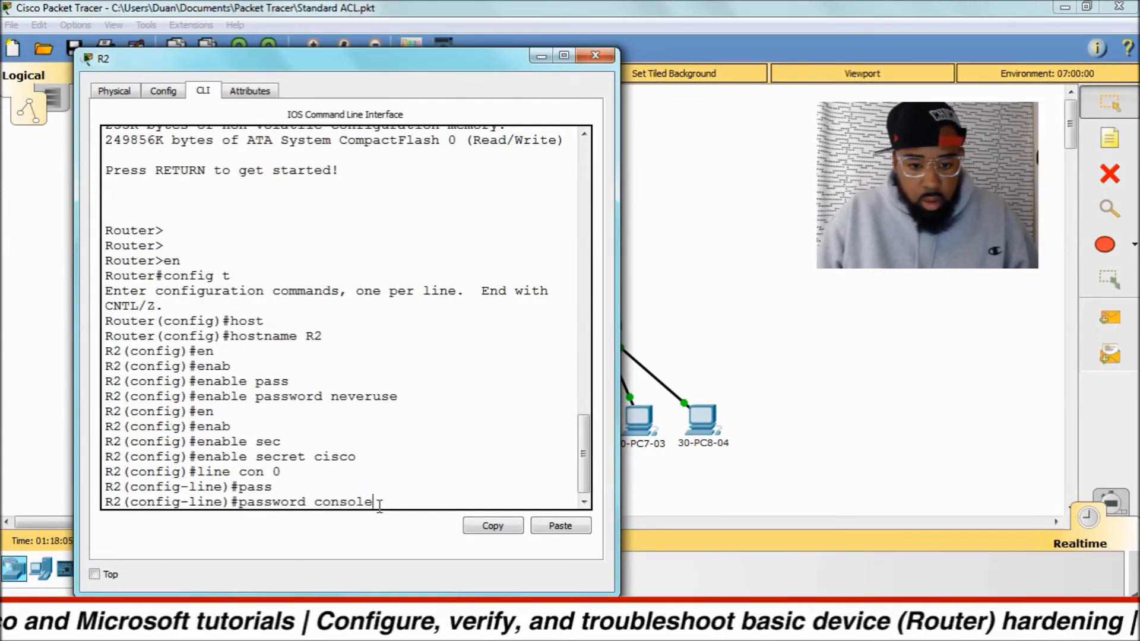
key(Return)
text(login)
key(Return)
Set the console line's exec-timeout to 0 0.
text(line)#l)
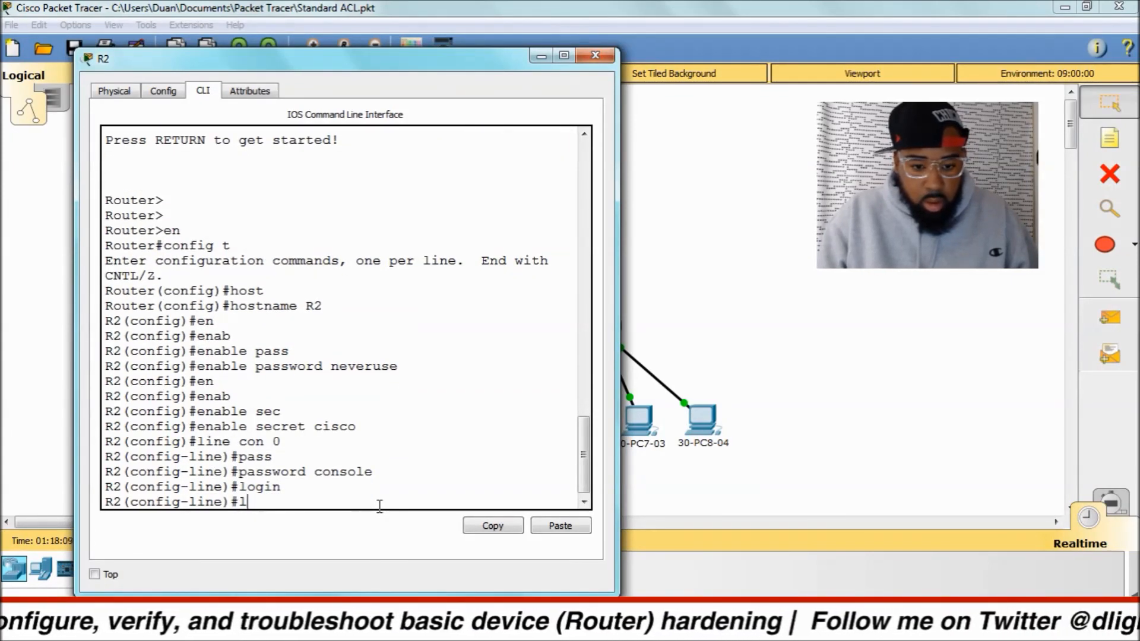
key(BackSpace)
text(ex)
key(Tab)
text(ec)
key(Tab)
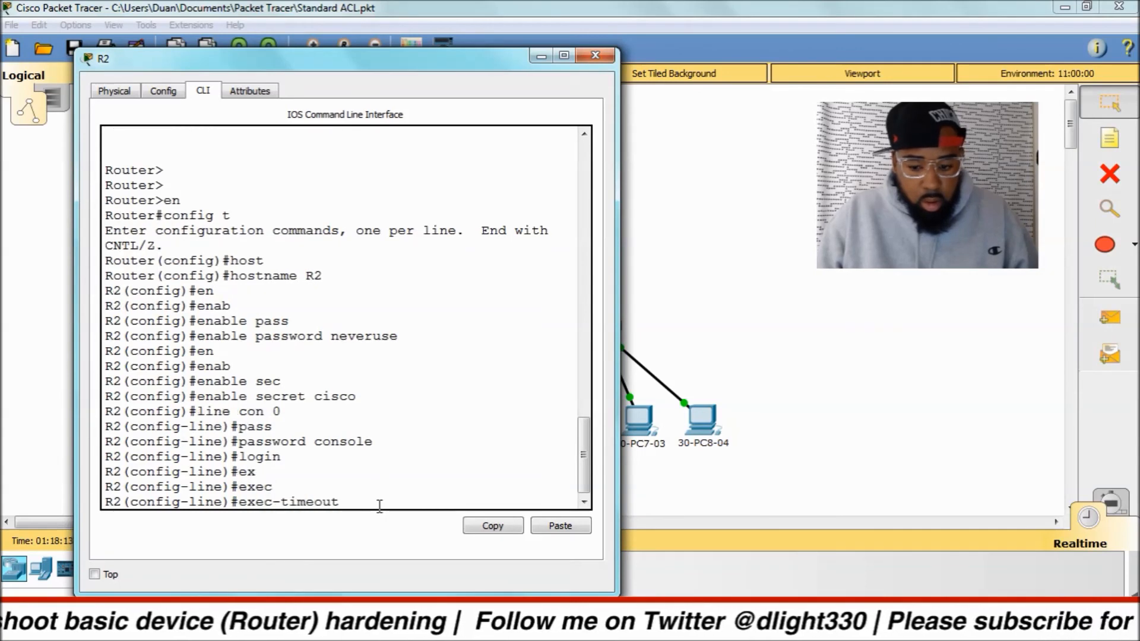
text(0 0)
key(Return)
Enable logging synchronous on the console line and return to global configuration mode.
text(logging syn)
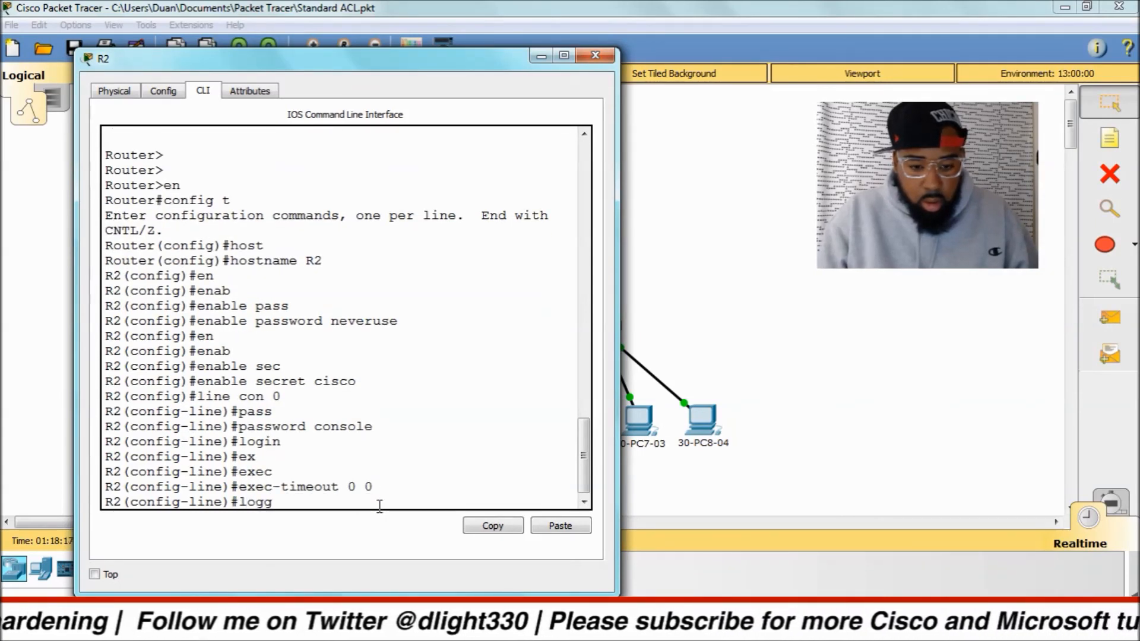
key(Tab)
text(syn)
key(Tab)
key(Return)
text(exit)
key(Return)
Set the auxiliary password on line aux 0, require login and return to global configuration mode.
text(line aux 0)
key(Tab)
text(0)
key(Return)
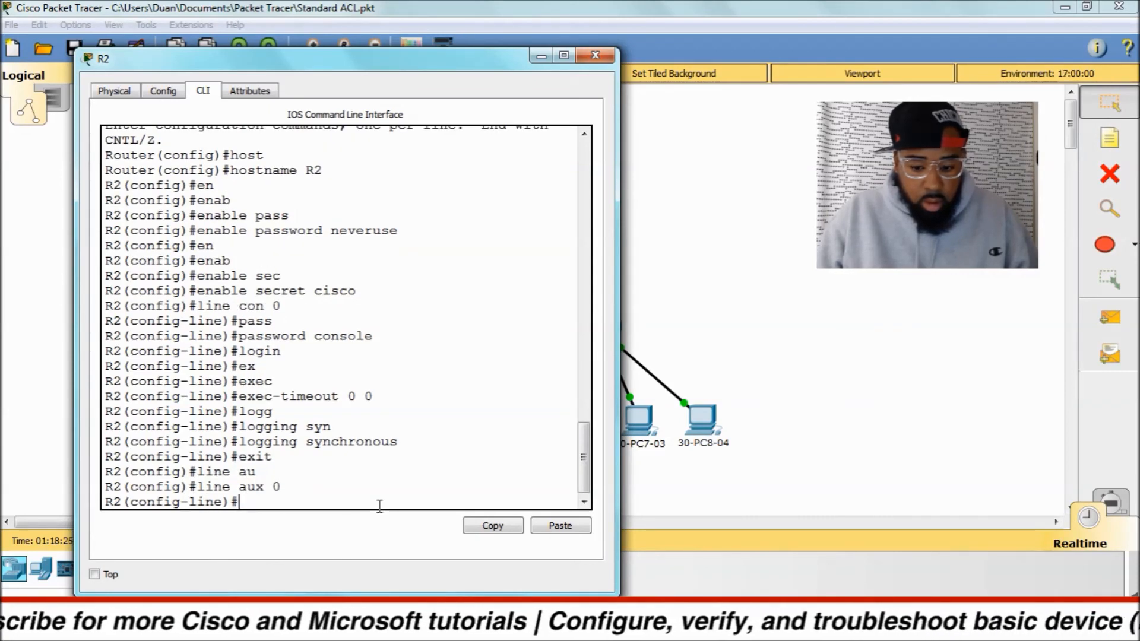
text(pass)
key(Tab)
text(goca)
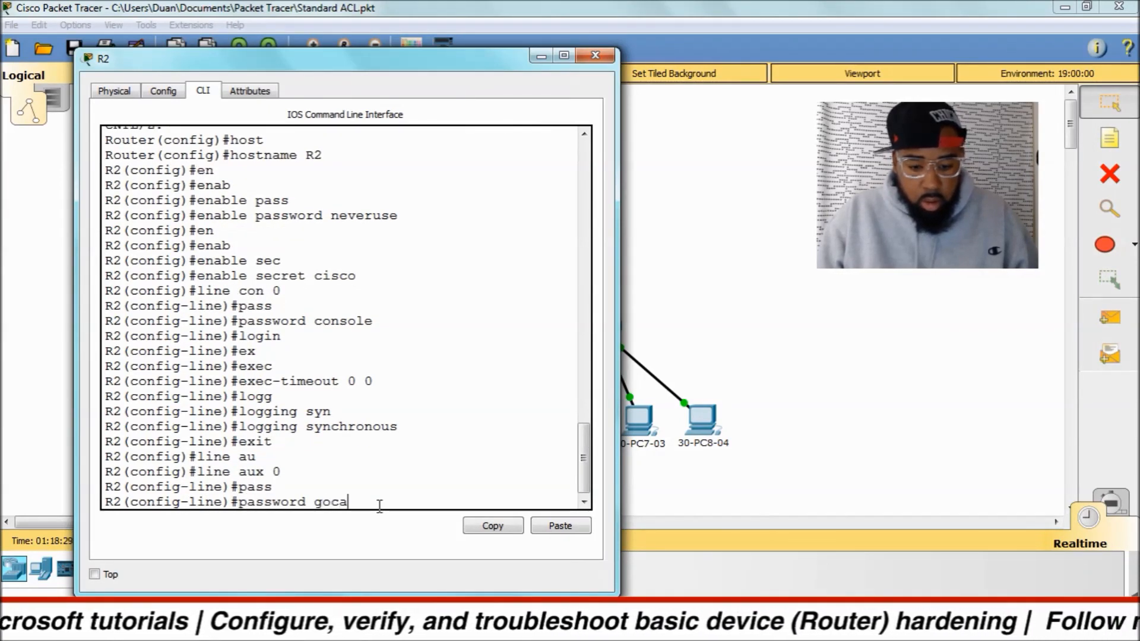
text(vs)
key(Return)
text(login)
key(Return)
text(exit)
key(Return)
Set the remote-access password on line vty 0 4 and require login.
text(line vty)
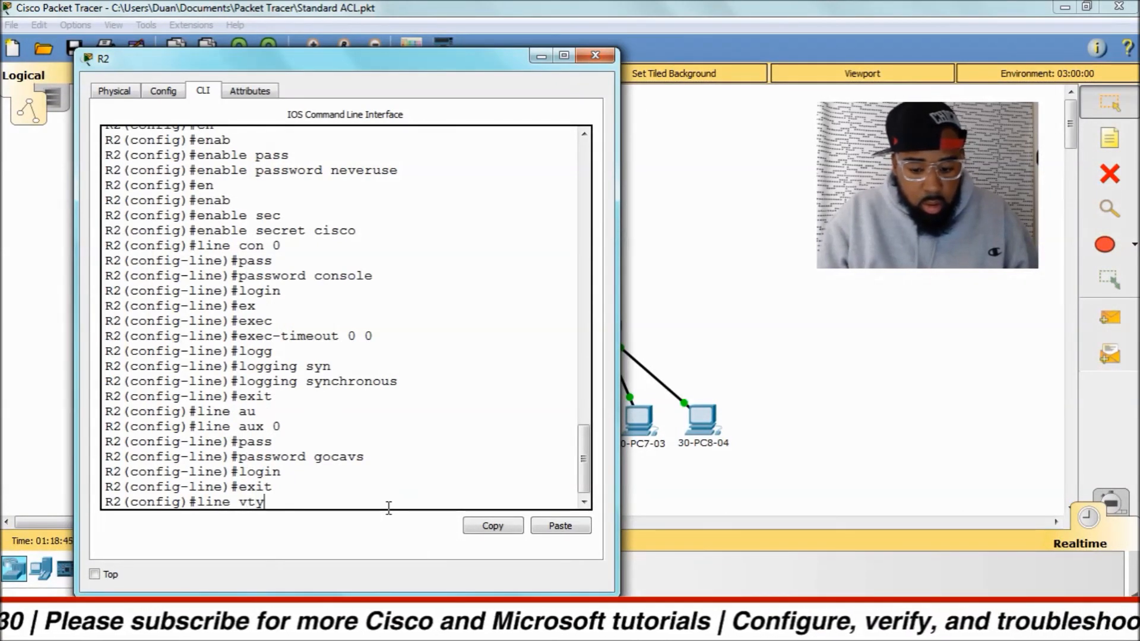
text( 0 4)
key(Return)
text(pass)
key(Tab)
text(gocavs)
key(Return)
text(login)
key(Return)
Switch to Notepad++ and copy the whole banner motd block from alias.txt, from line 12 through the closing ^C.
key(alt+Tab)
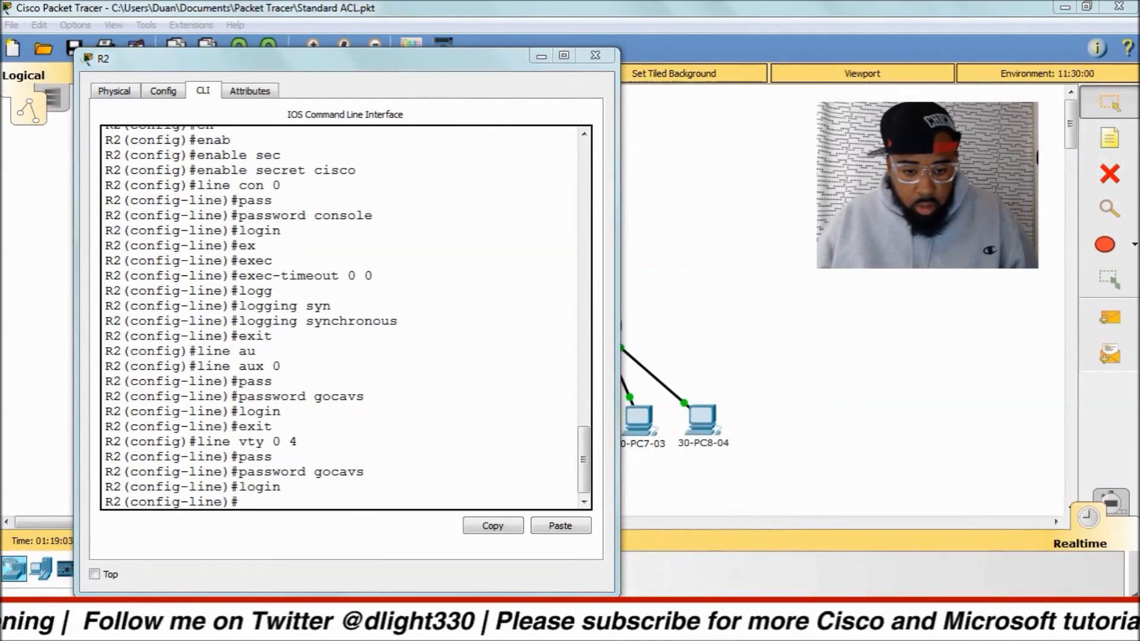
click(49, 181)
key(shift+Down)
drag(48, 180, 52, 567)
right_click(89, 192)
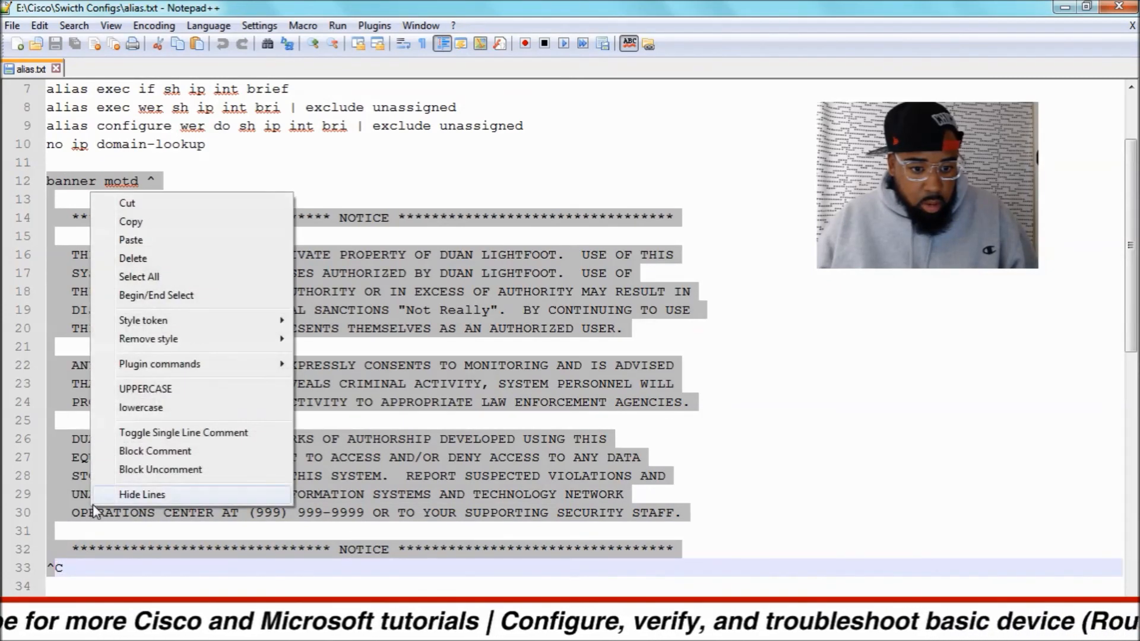
click(127, 223)
Switch back to Packet Tracer and paste the banner motd configuration into R2's command line.
key(alt+Tab)
right_click(269, 499)
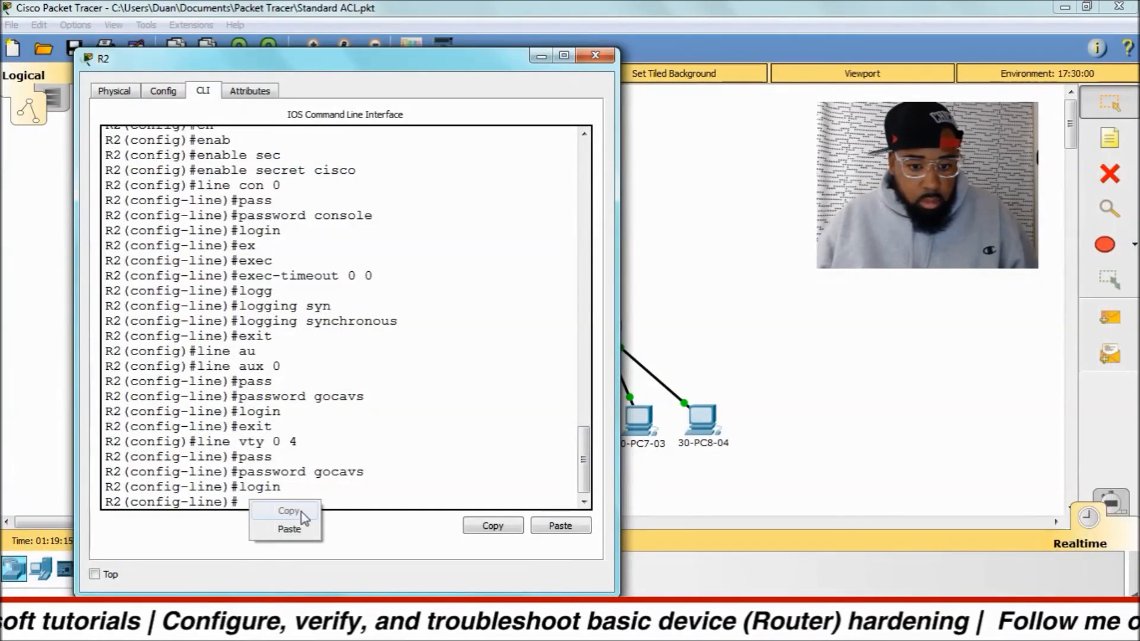
click(288, 530)
key(Return)
key(Return)
key(Return)
key(Return)
key(Return)
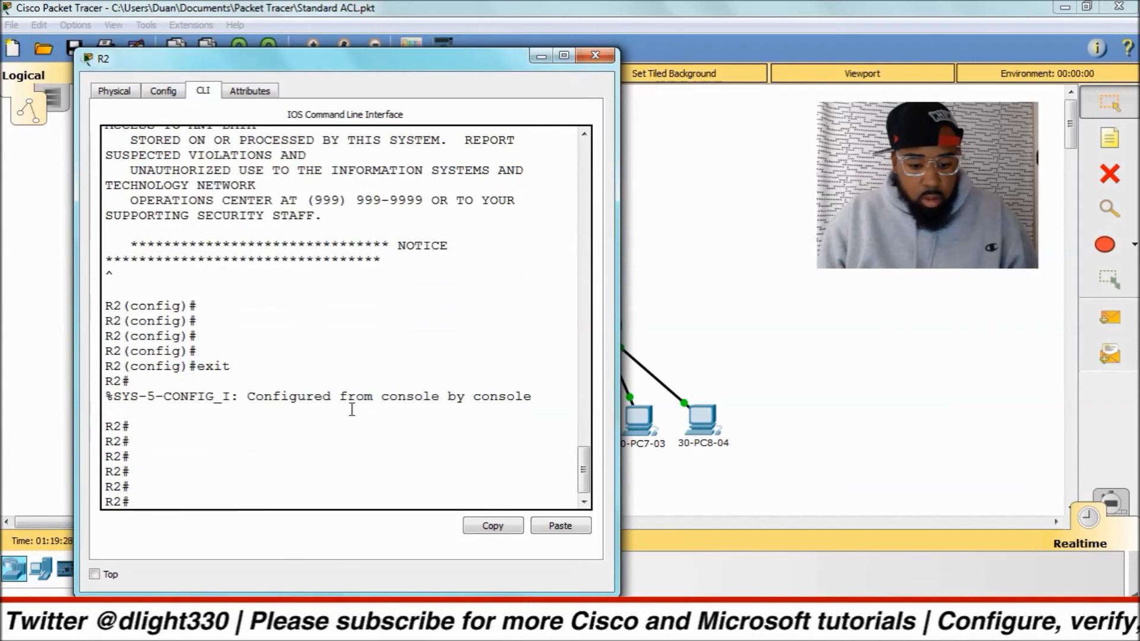
Log out of R2, log back in with the console password and enter privileged mode with the enable secret.
text(exit)
key(Return)
key(Return)
key(Return)
key(Return)
text(en)
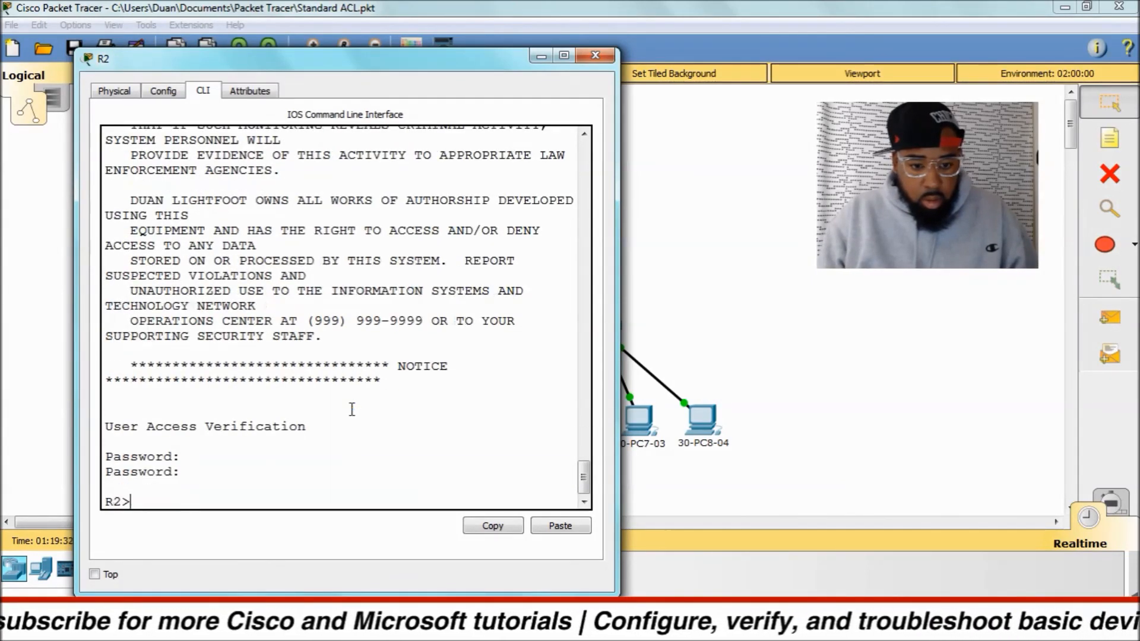
Display R2's running configuration and examine the service password-encryption and enable password lines.
key(Return)
Enter global configuration mode and set R2's IP domain name to ohiostate.local.
key(Return)
key(Return)
key(Return)
key(Return)
text(sh run)
key(Return)
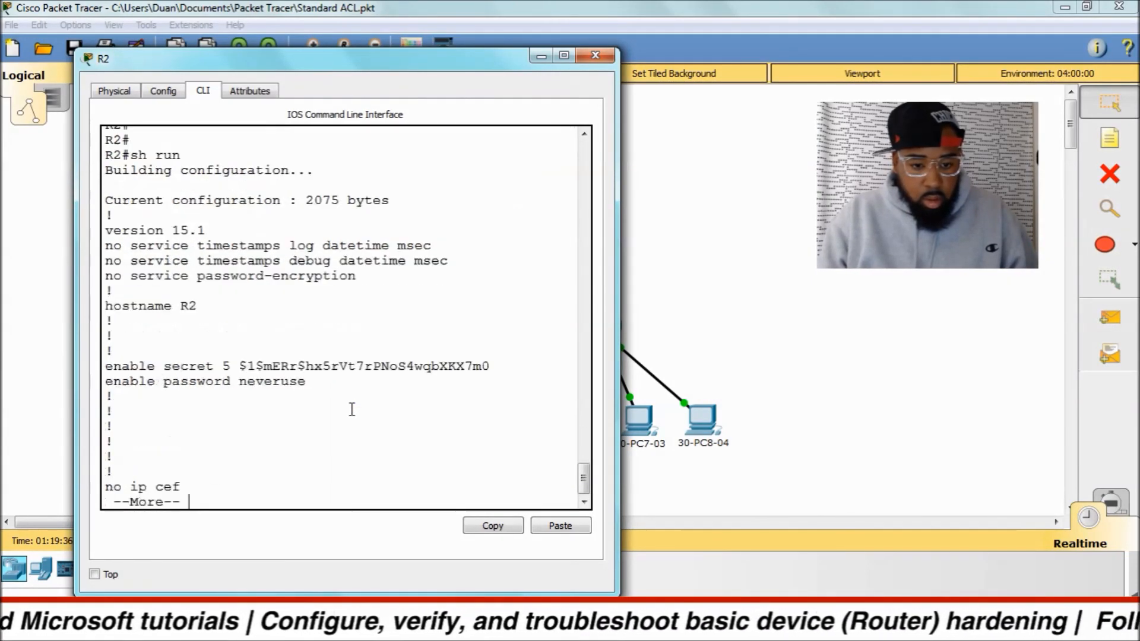
drag(355, 276, 105, 276)
drag(300, 382, 95, 375)
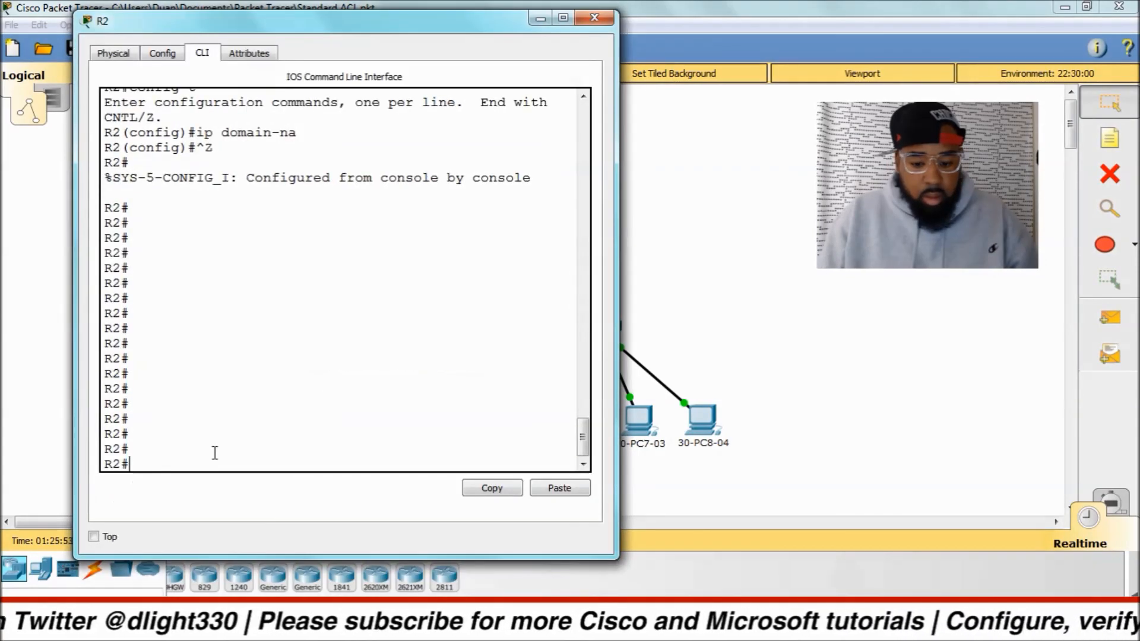
text(config t)
key(Return)
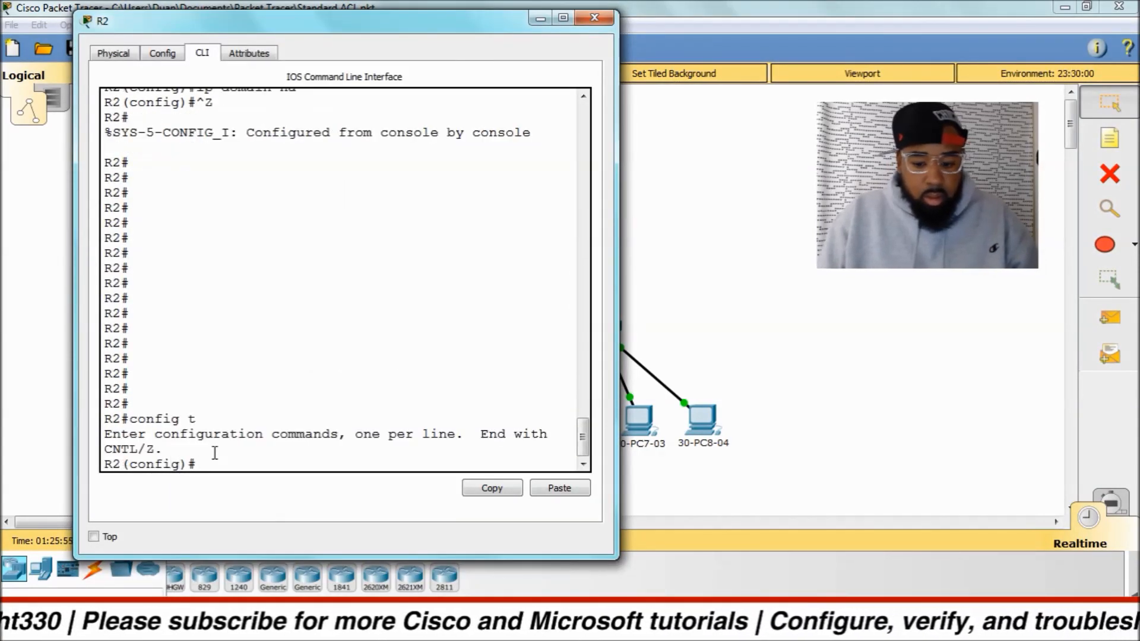
text(ip domain-na)
key(Tab)
text(ohiostate.l)
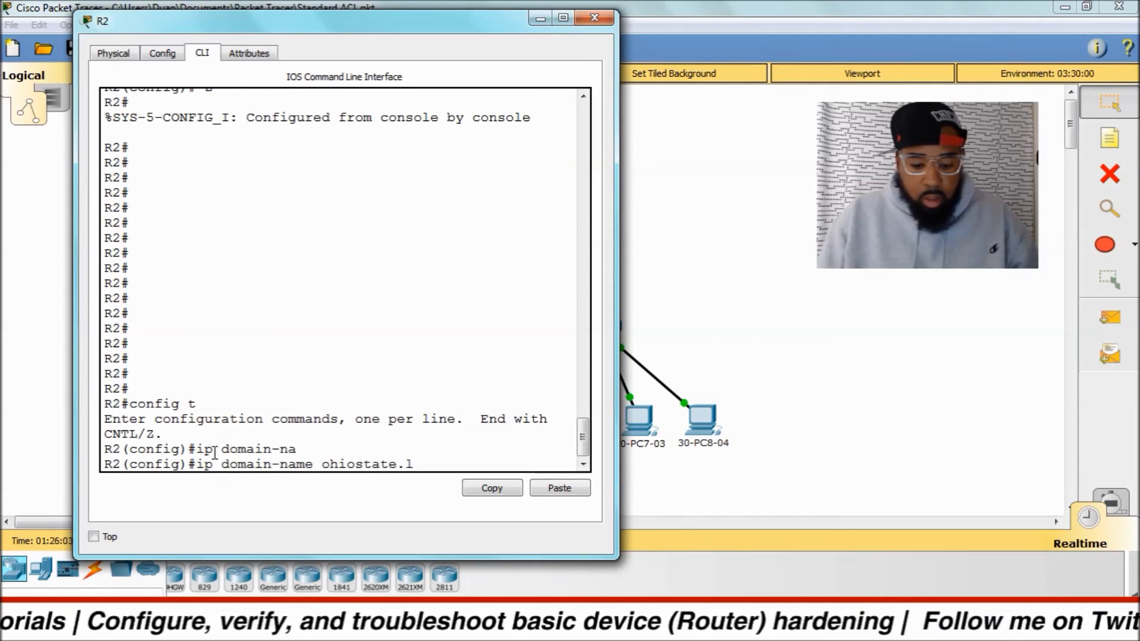
text(ocal)
key(Return)
Create a local user account with privilege level 15 and a secret password.
text(user)
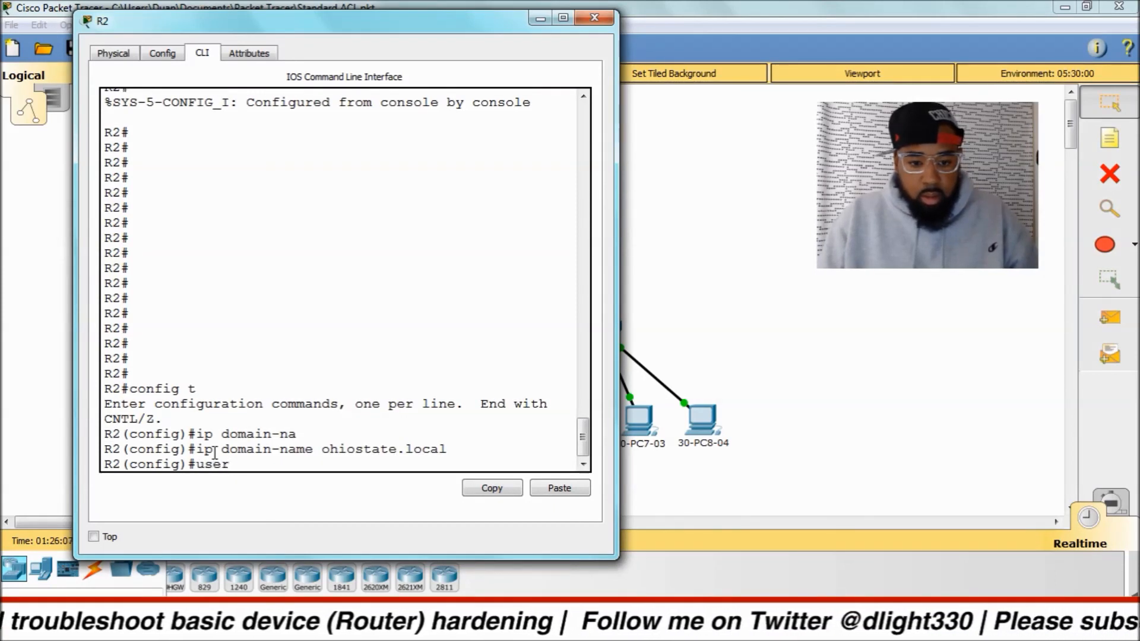
key(Tab)
text(duan)
key(Tab)
text(pri)
key(Tab)
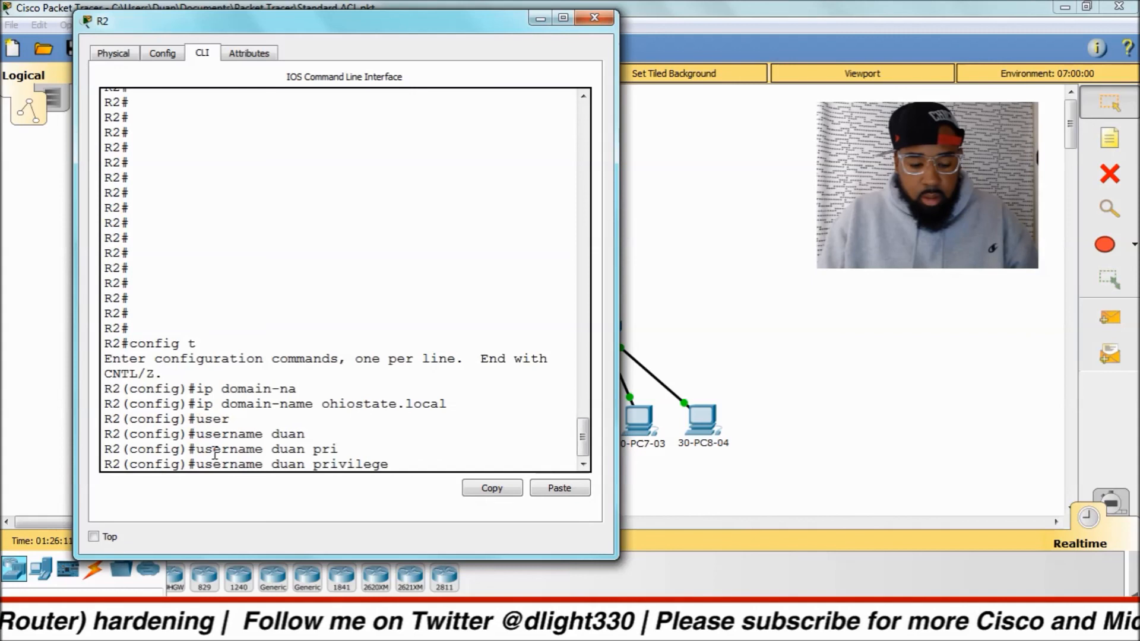
text(15 sec)
key(Tab)
text(ci)
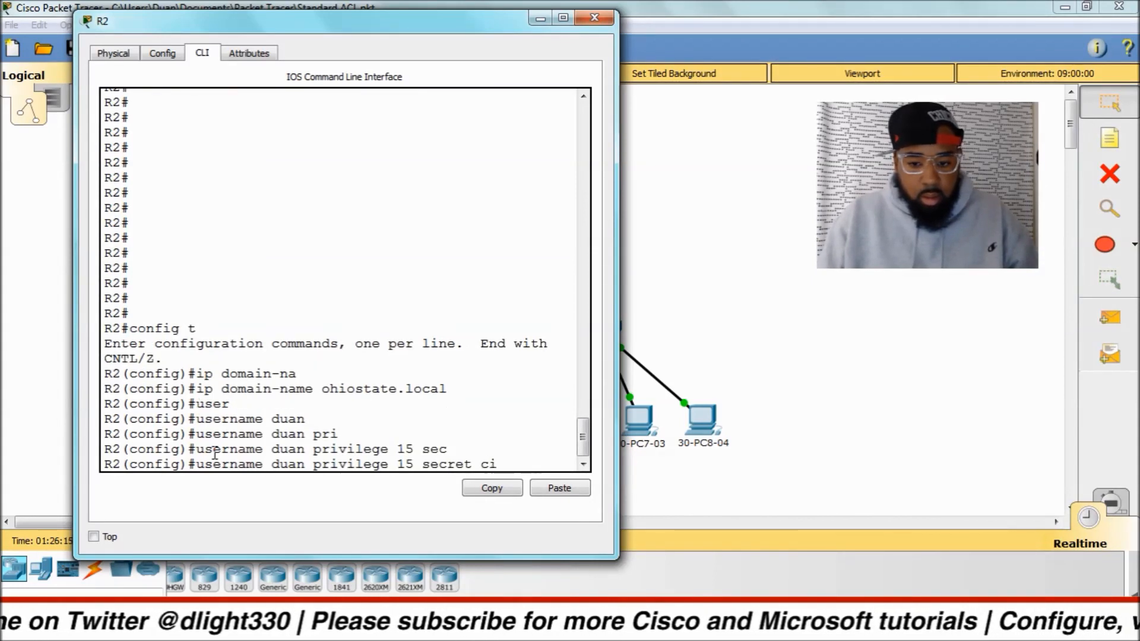
text(sco)
key(Return)
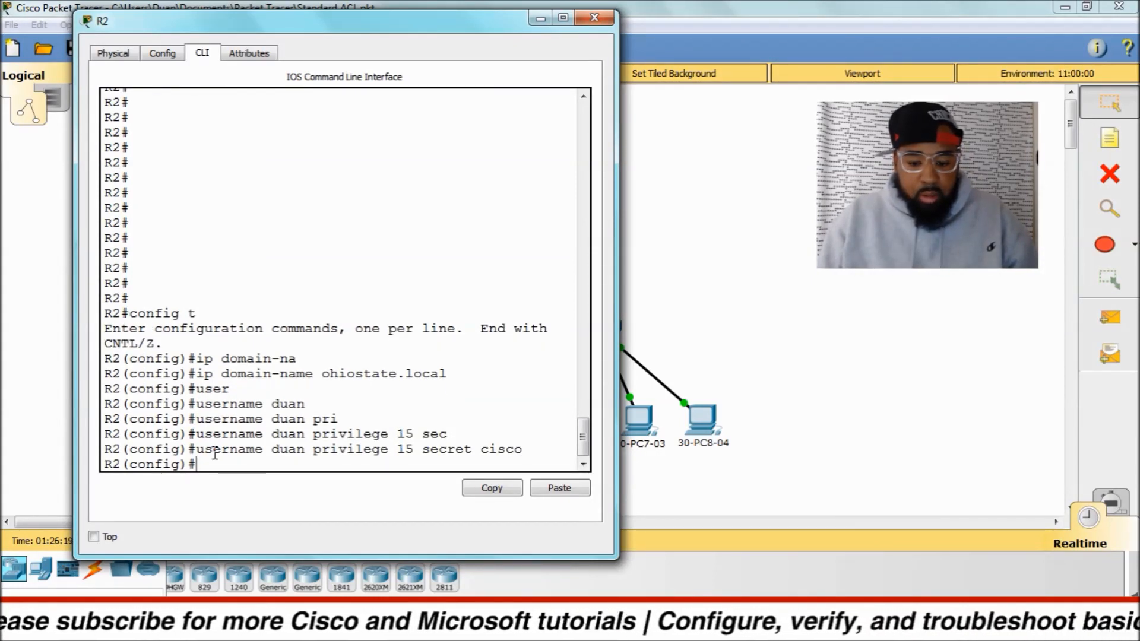
Generate RSA crypto keys on R2 with a 2048-bit modulus.
text(cry)
key(Tab)
text(key)
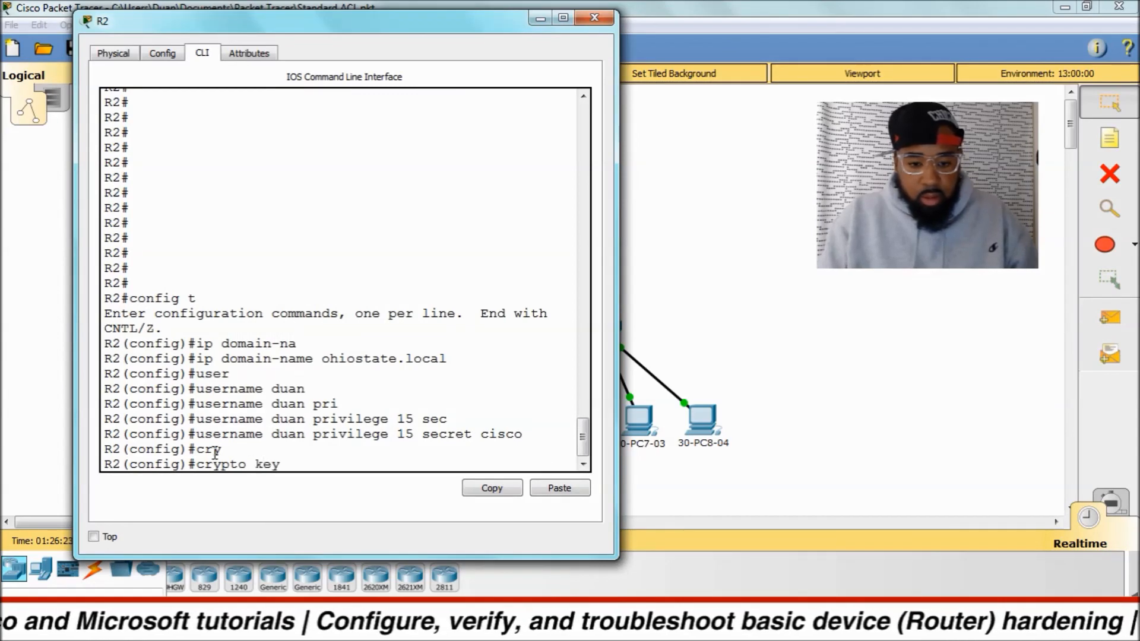
key(Tab)
text(gener)
key(Tab)
text(r)
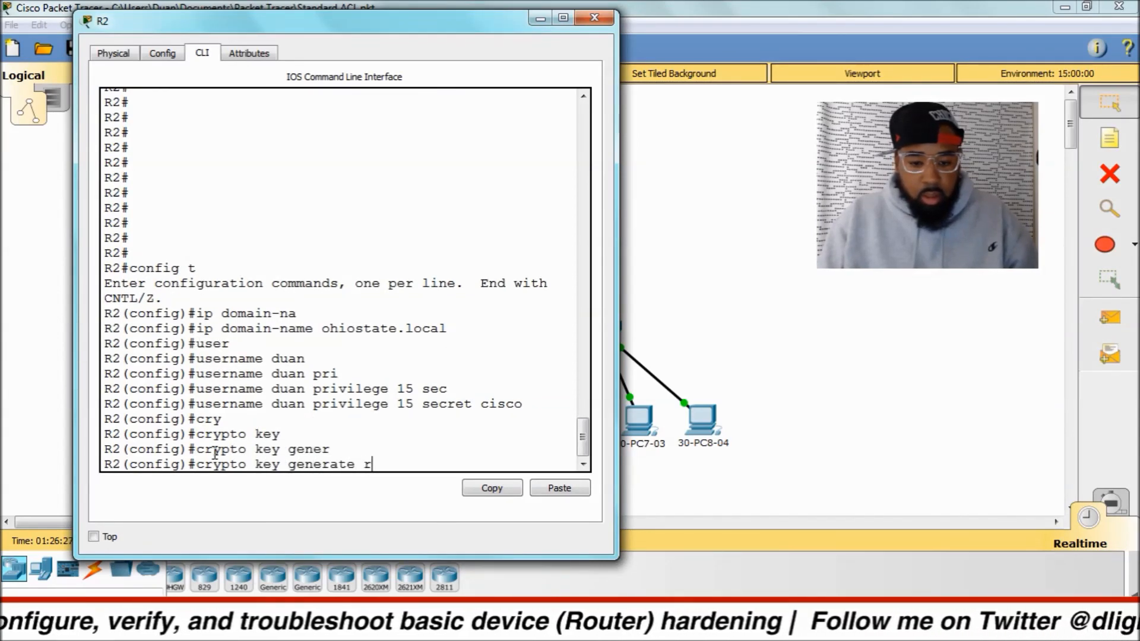
text(s)
key(Tab)
key(Return)
text(2048)
key(Return)
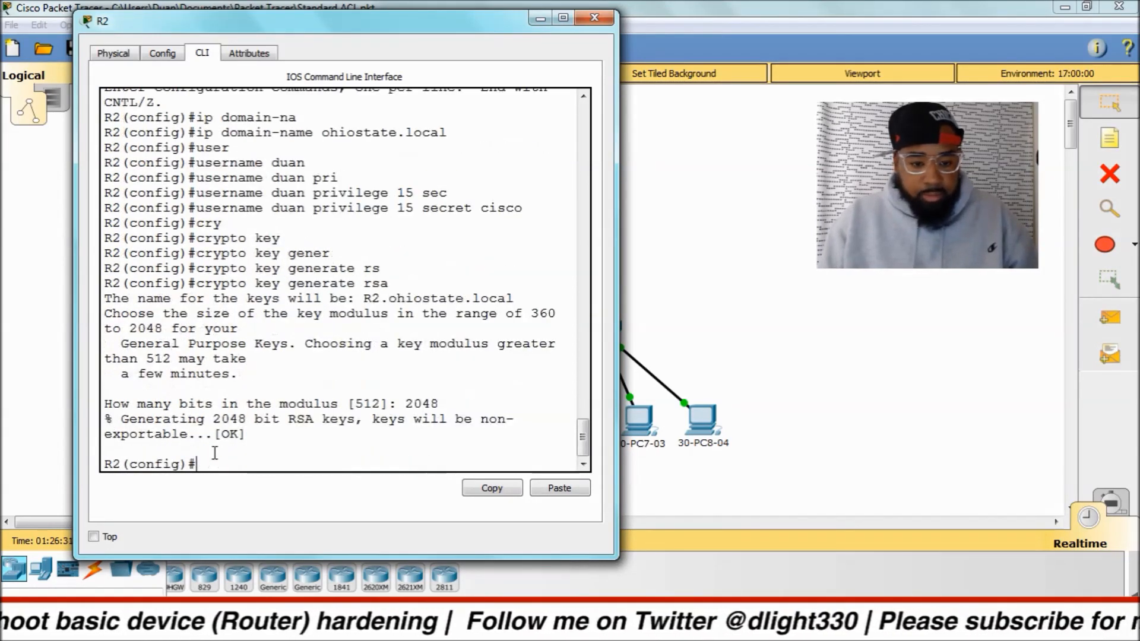
Set R2 to use SSH version 2.
text(ip s)
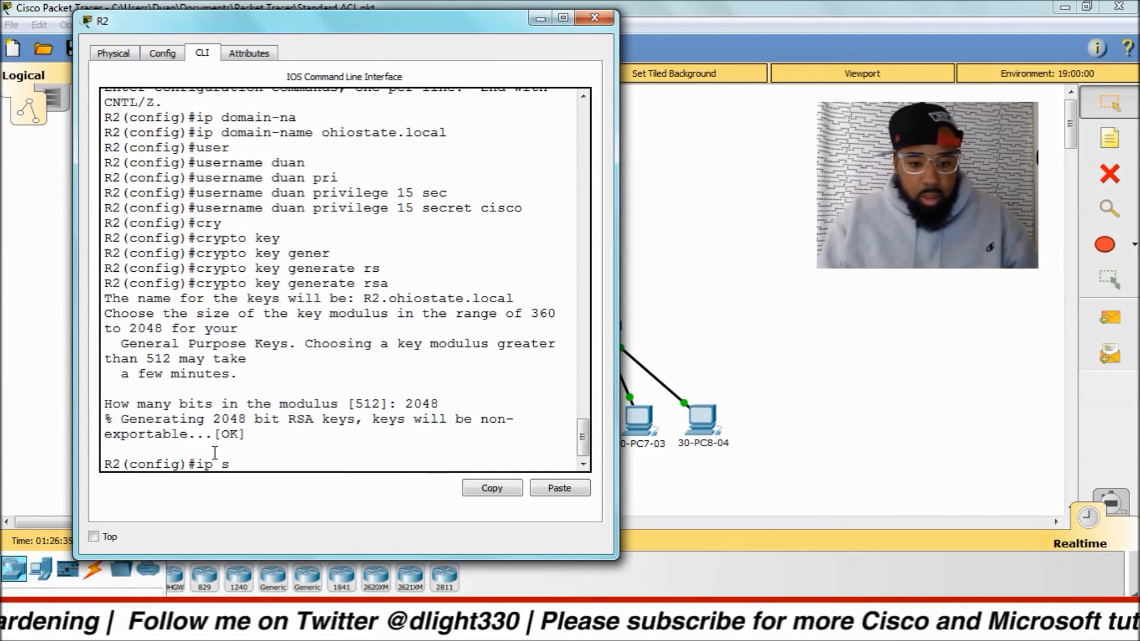
text(sh ver)
key(Tab)
text(2)
key(Return)
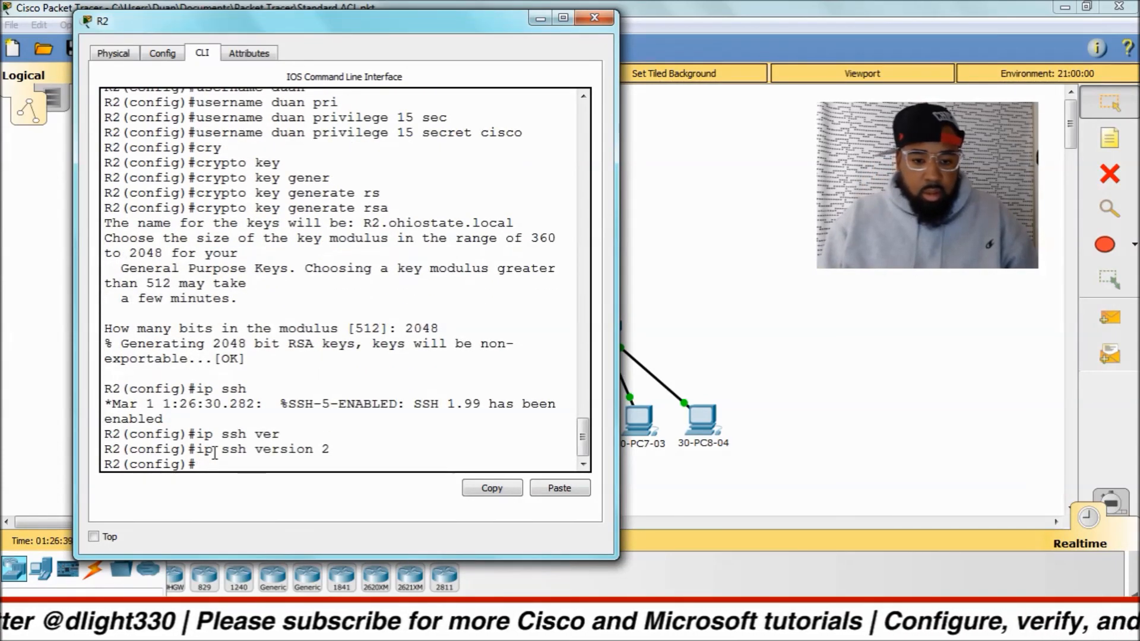
Configure R2's VTY lines 0 to 15 to accept only SSH input and authenticate with the local user database.
text(line vty 0 15)
key(Return)
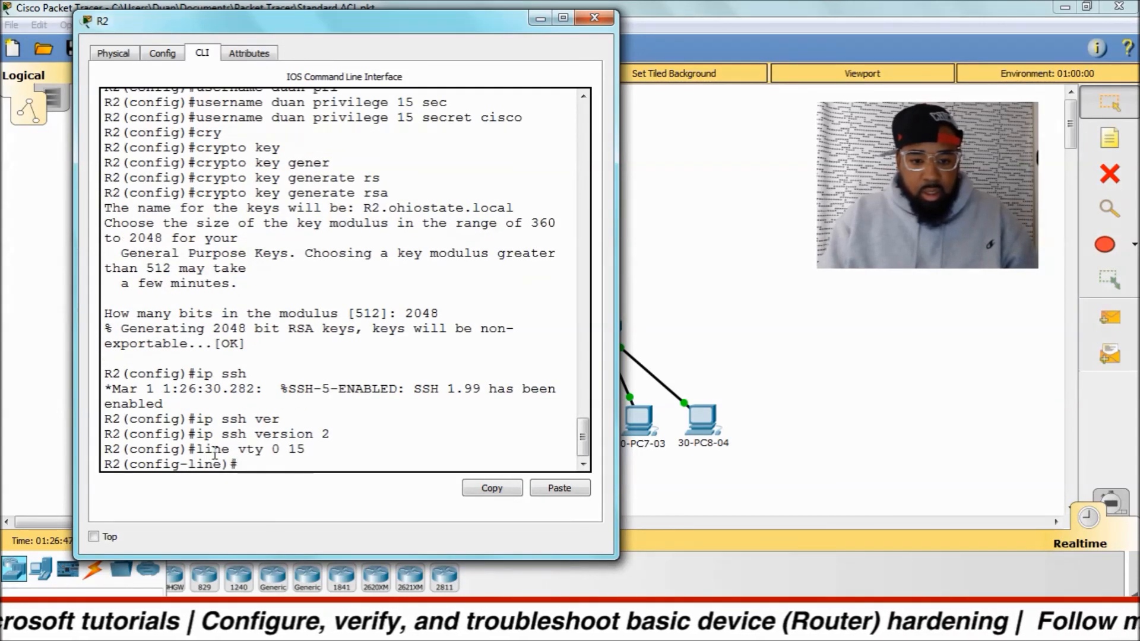
text(tran)
key(Tab)
text(inp)
key(Tab)
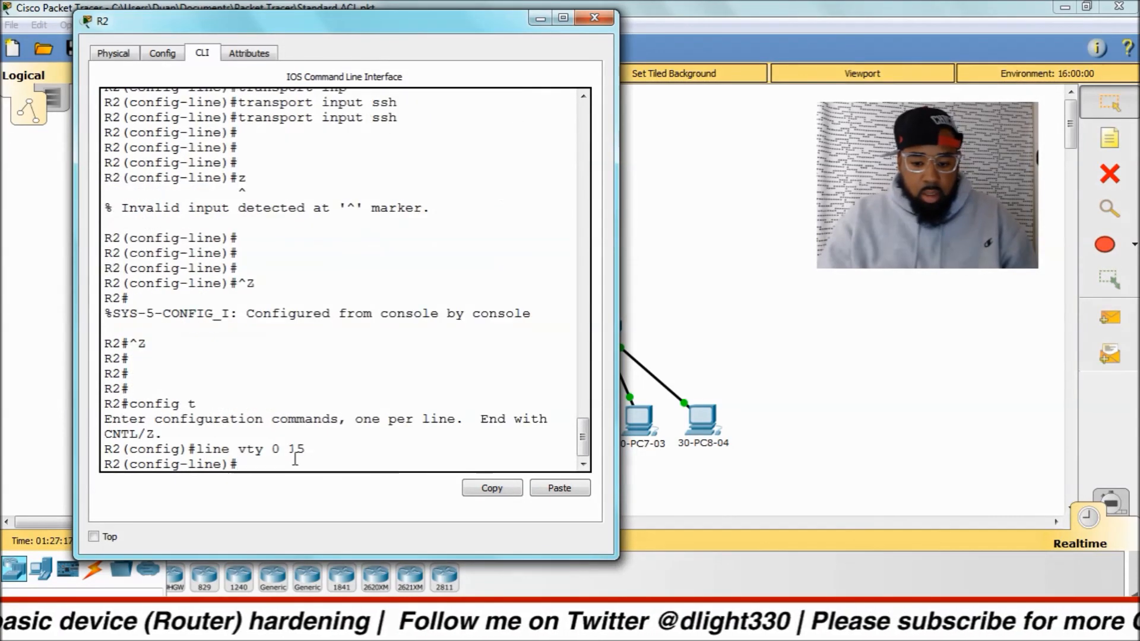
text(login local)
key(Return)
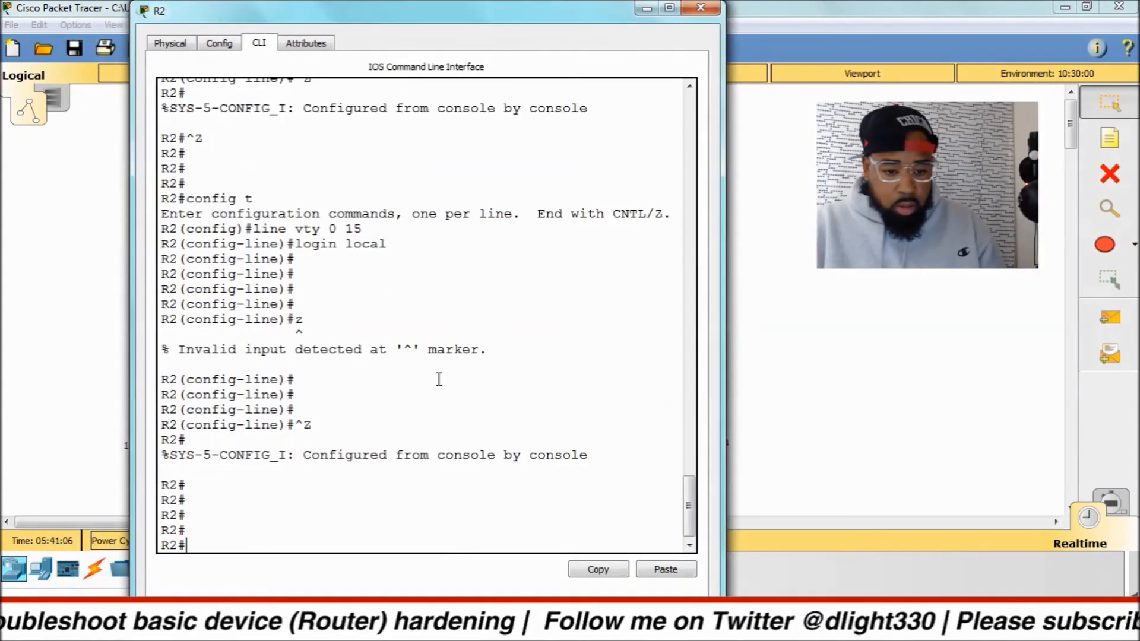
Display R2's running configuration to check the password encryption setting and the enable passwords.
key(BackSpace)
key(BackSpace)
text(run)
key(Return)
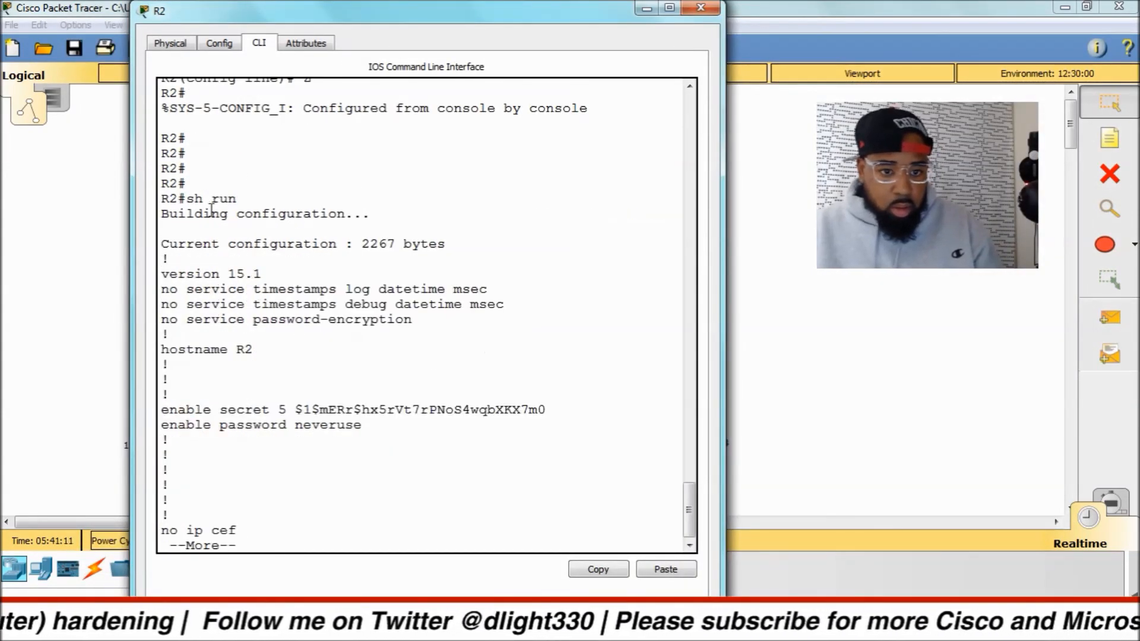
Enable the password-encryption service on R2 in global configuration mode and return to privileged EXEC mode.
text(qconfig t)
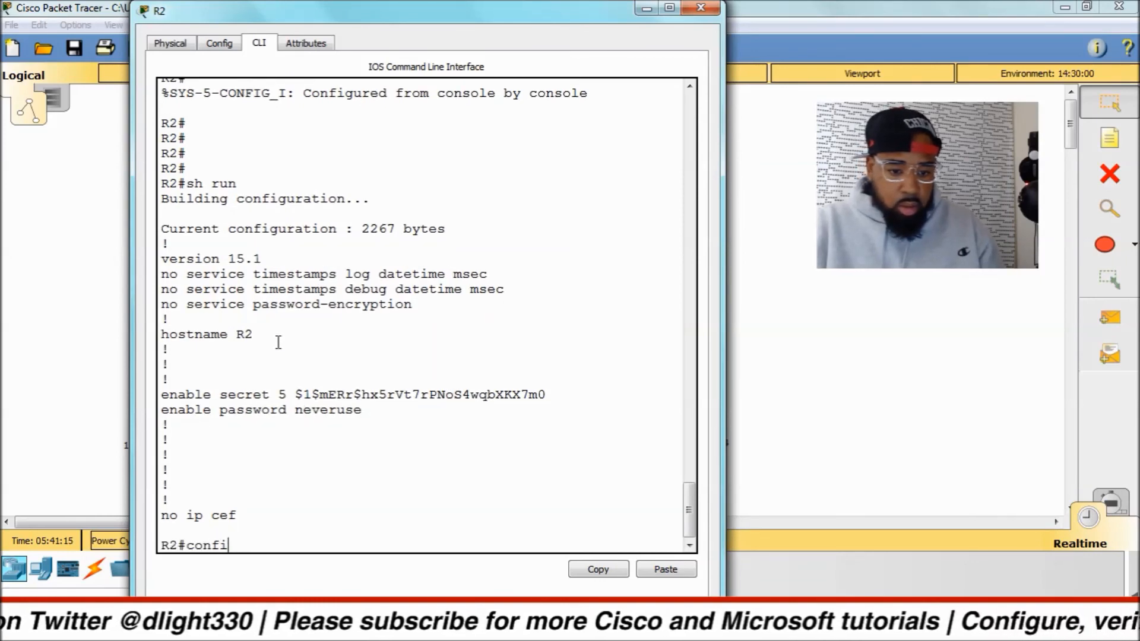
key(Return)
text(service)
key(Tab)
text(pas)
key(Tab)
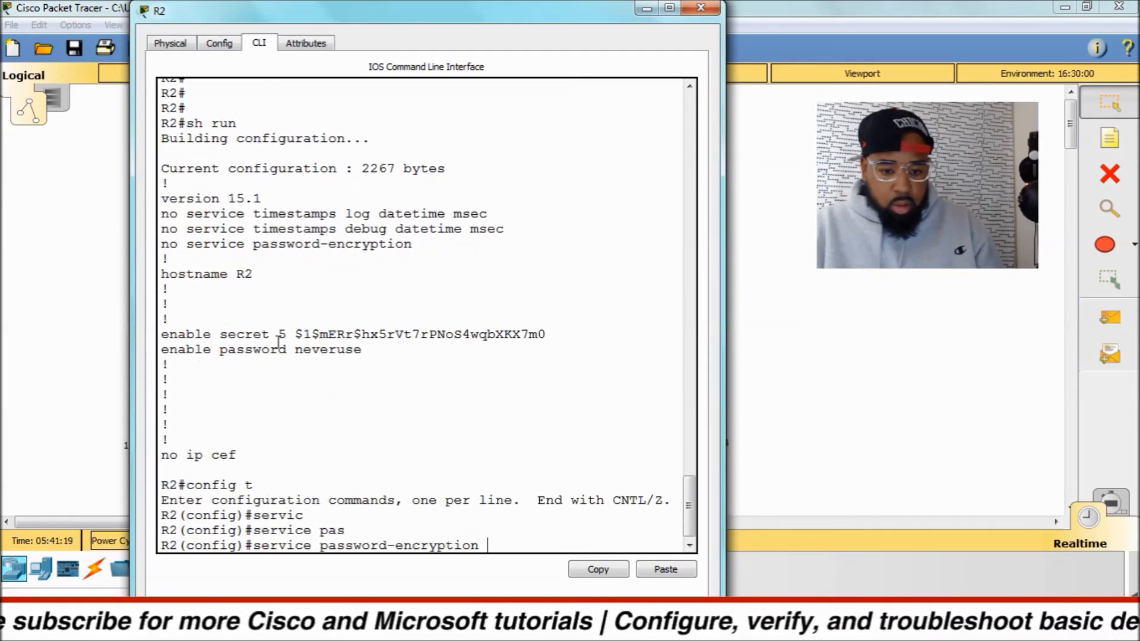
key(Return)
text(z)
key(Return)
key(Return)
key(Return)
key(ctrl+z)
key(Return)
key(Return)
key(Return)
Display R2's running configuration again and examine the password-encryption, hostname and enable password lines.
text(wr)
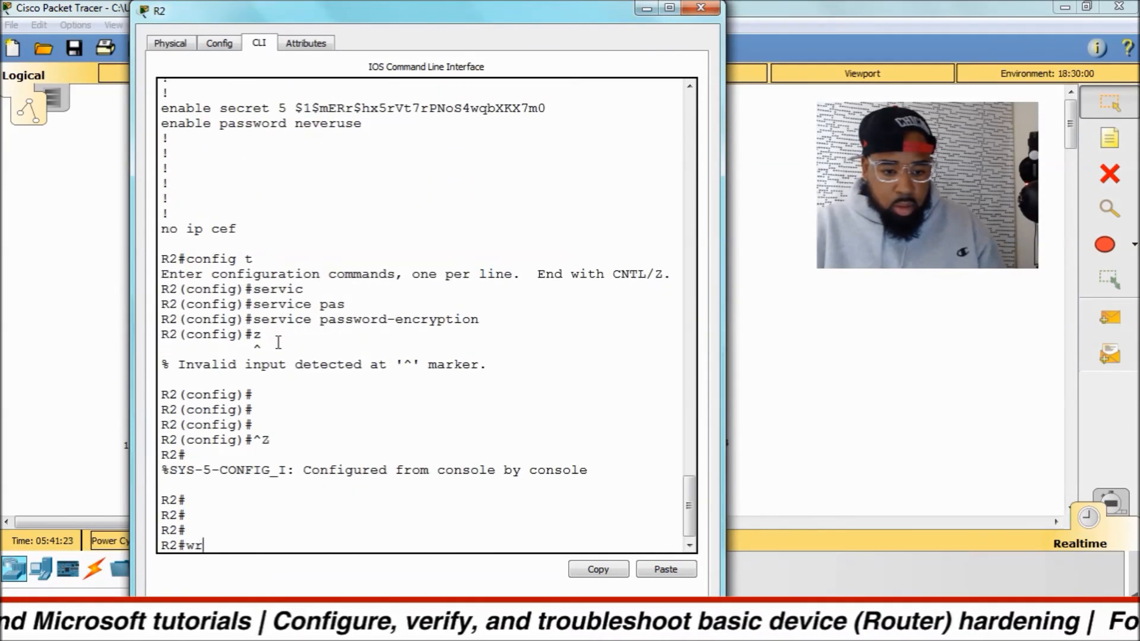
text( run)
key(Return)
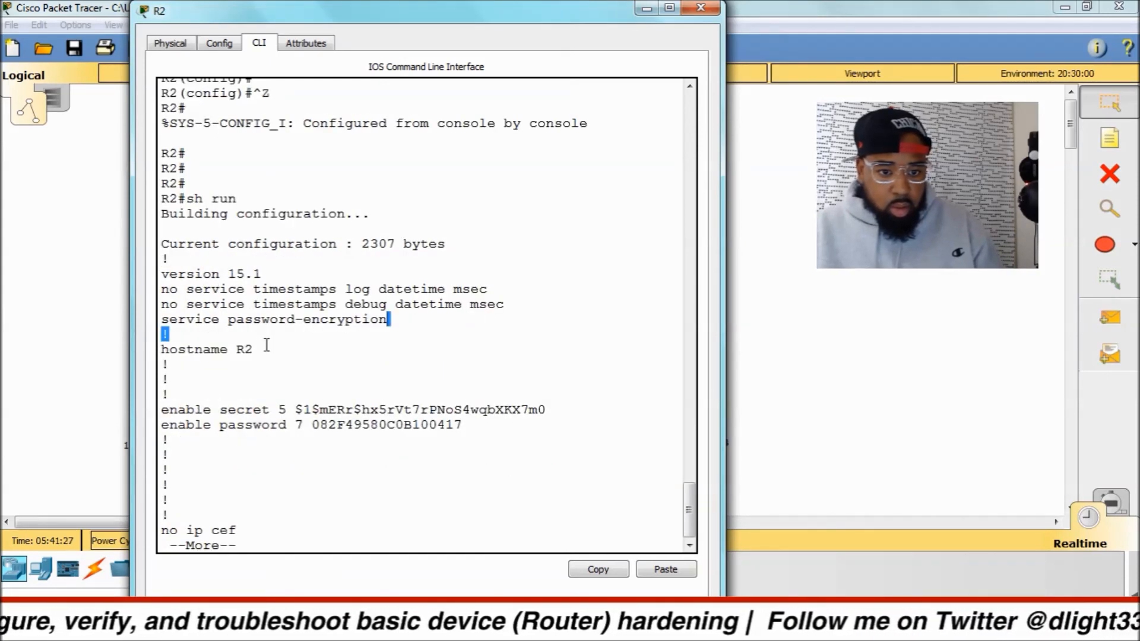
drag(163, 320, 388, 327)
drag(260, 346, 147, 356)
click(203, 394)
drag(166, 402, 489, 425)
click(499, 434)
key(space)
Disable IP domain lookup on R2 in global configuration mode and return to privileged EXEC mode.
text(qconfig t)
key(Return)
text(ig)#no ip domain-loo)
key(Tab)
key(Return)
text(z)
key(Return)
key(Return)
key(Return)
key(Return)
key(ctrl+z)
key(Return)
key(Return)
key(Return)
key(Return)
Page through R2's full running configuration to verify the local user, SSH, domain, banner and line settings.
text(sh run)
key(Return)
key(space)
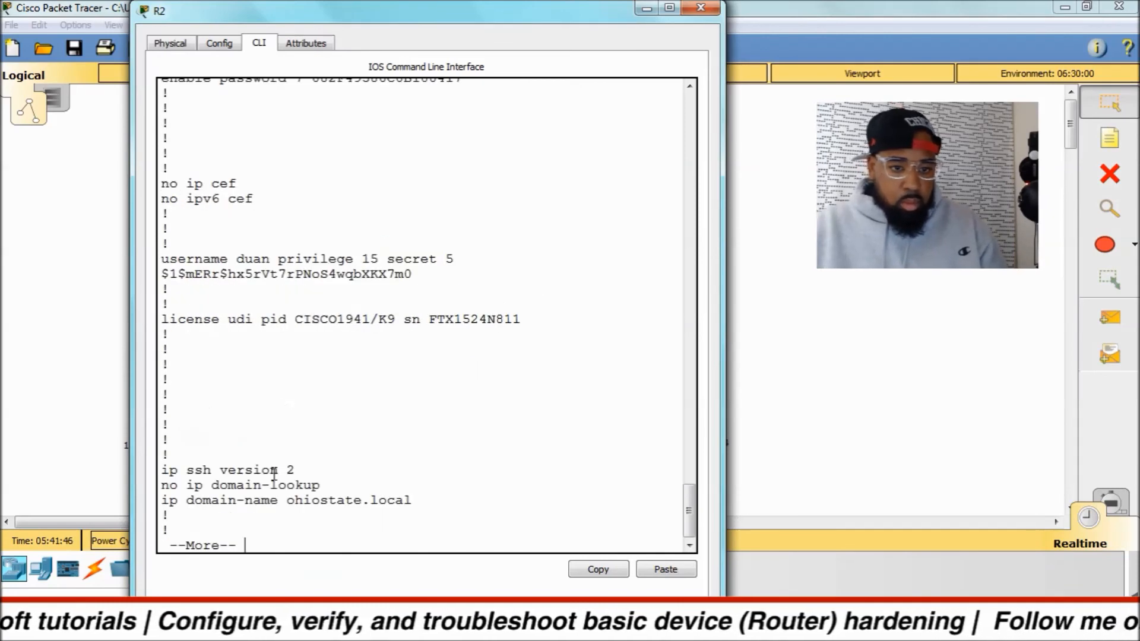
key(space)
key(space)
key(space)
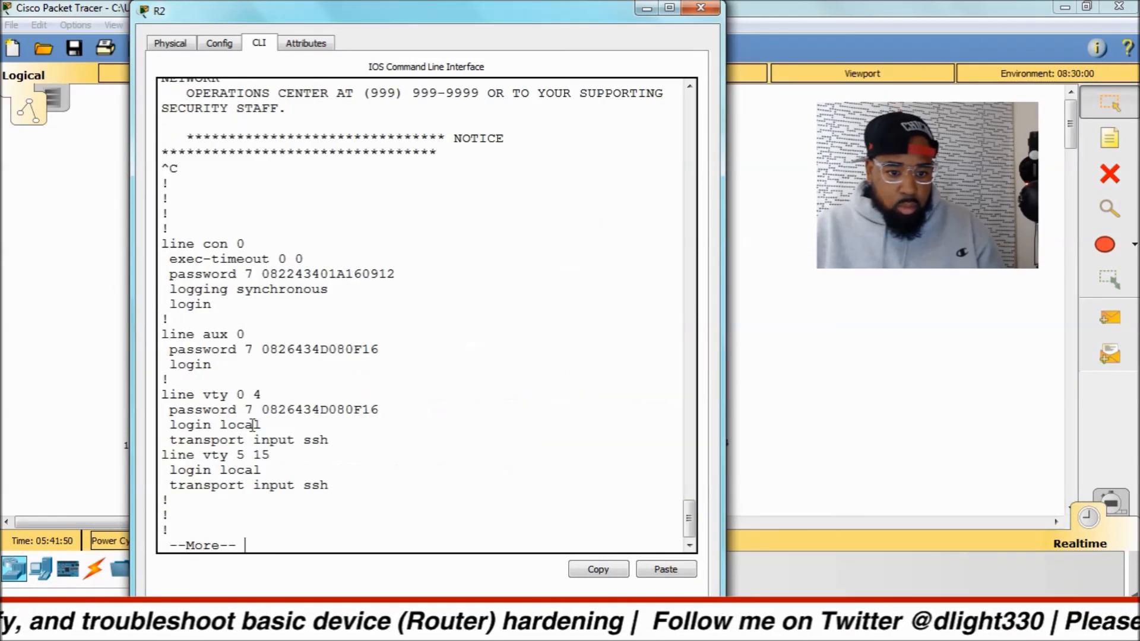
key(space)
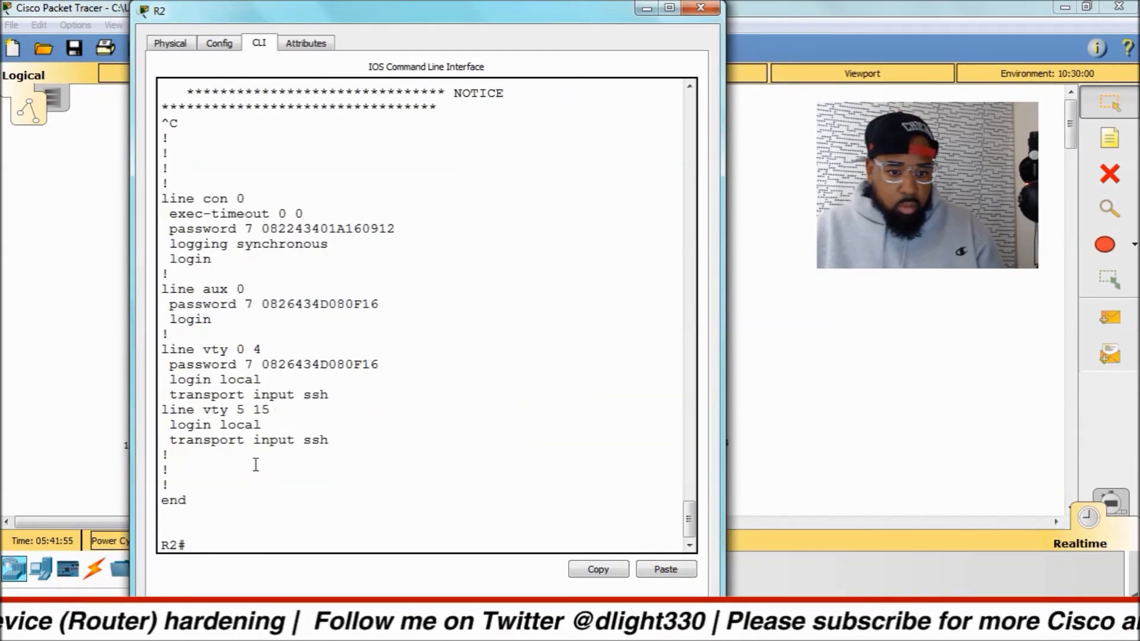
Copy R2's running configuration to save the hardening settings.
text(copy run)
key(Tab)
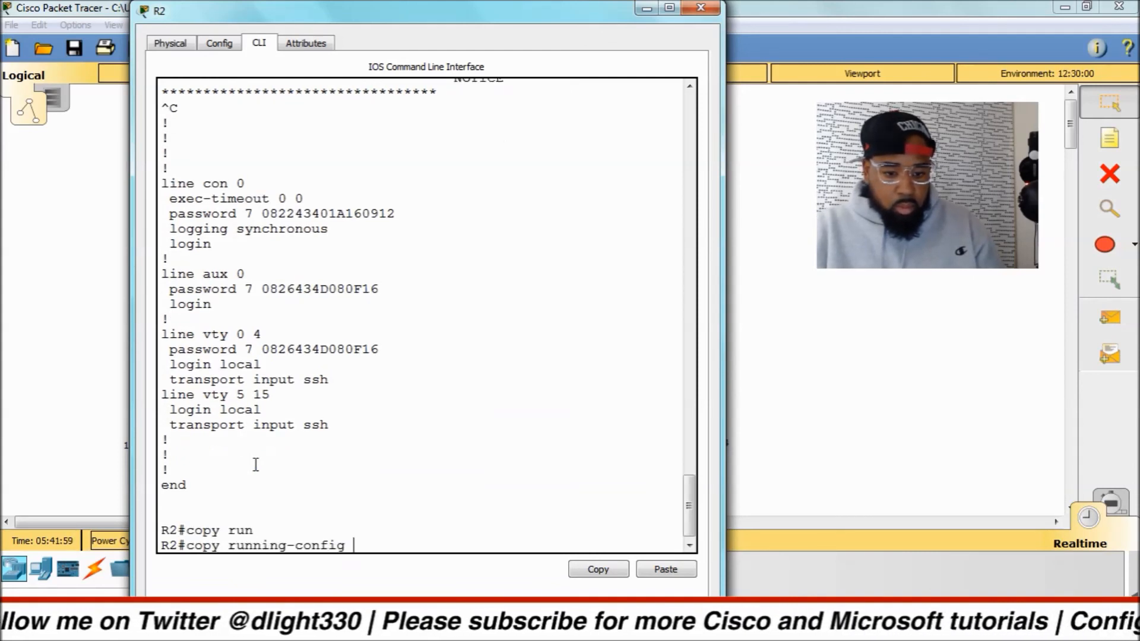